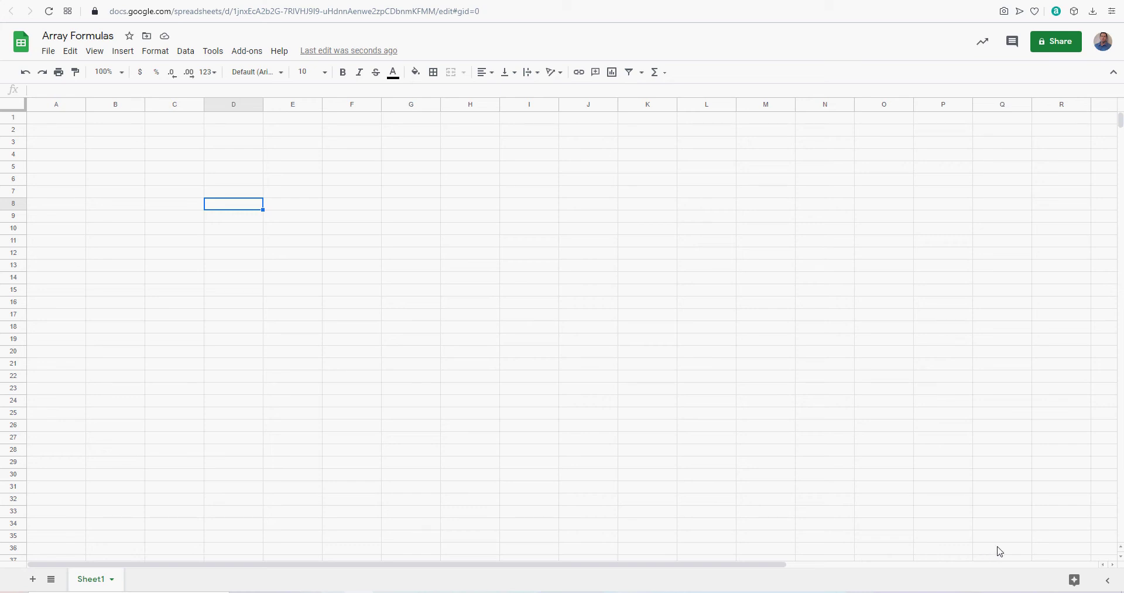
left_click(45, 122)
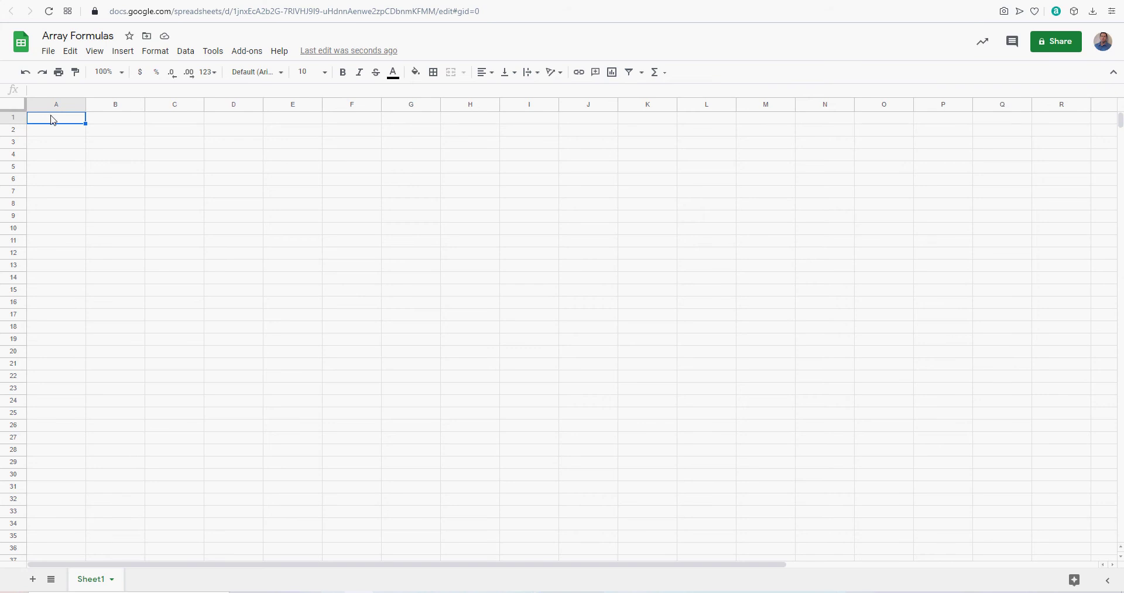
left_click(93, 127)
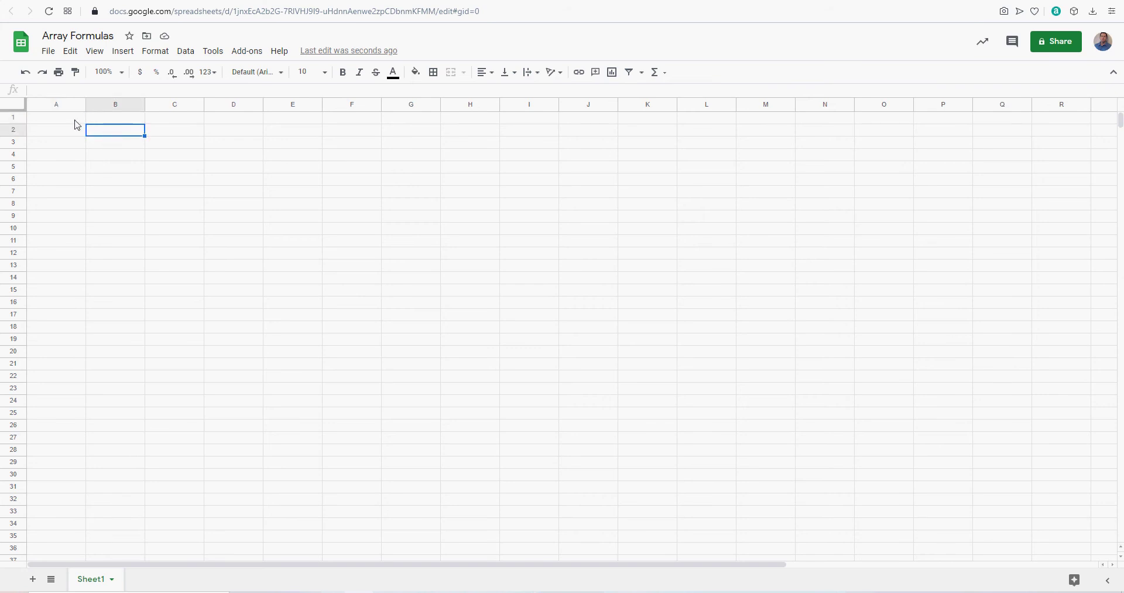
left_click(76, 120)
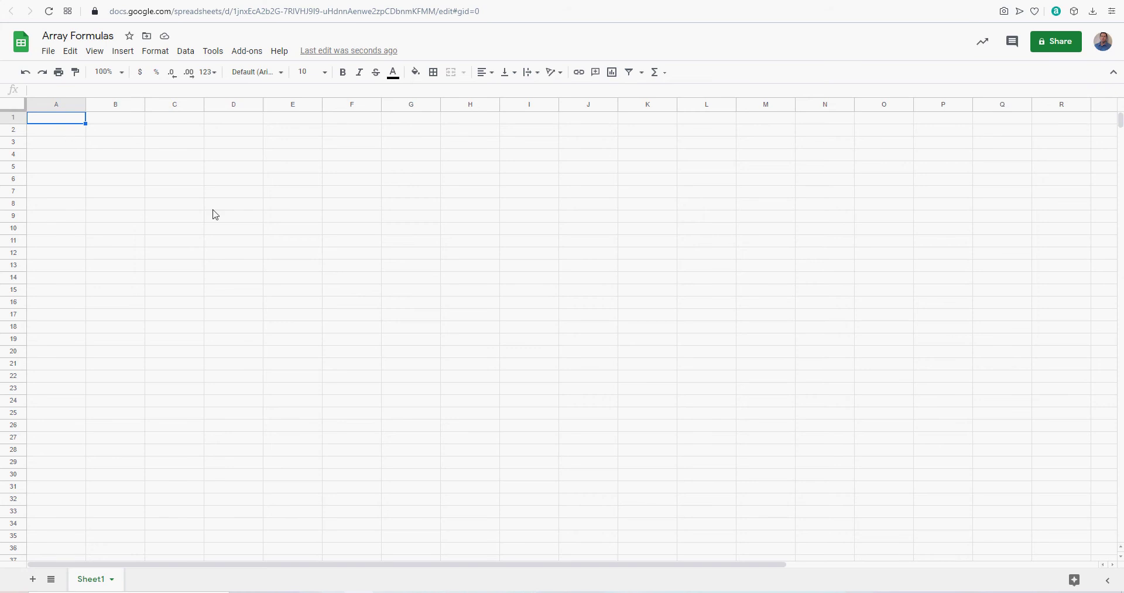
left_click(235, 208)
left_click(182, 156)
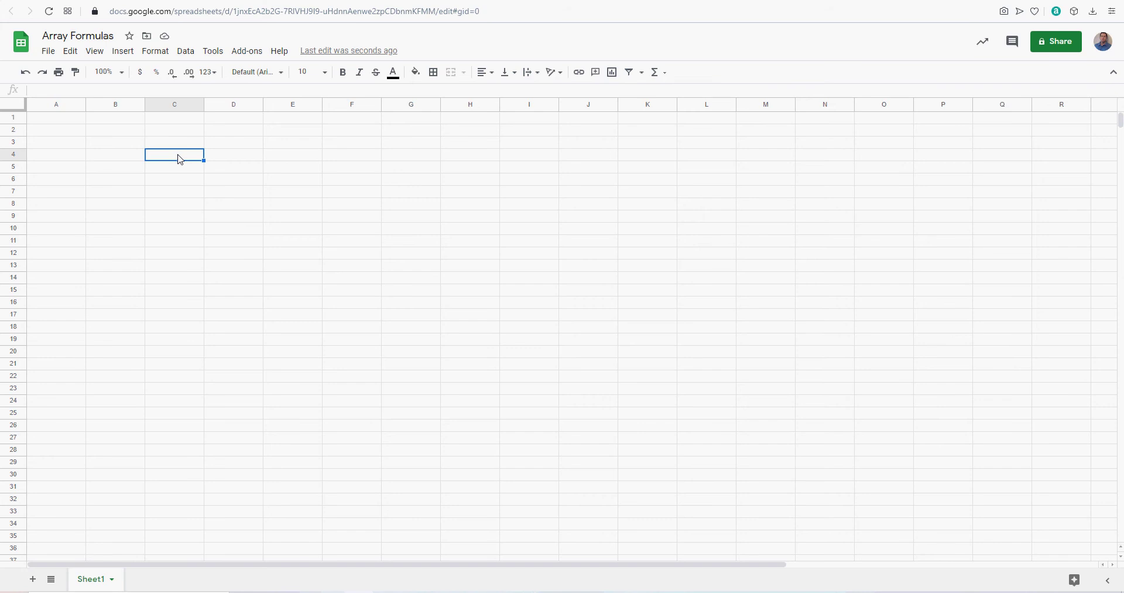
left_click(177, 135)
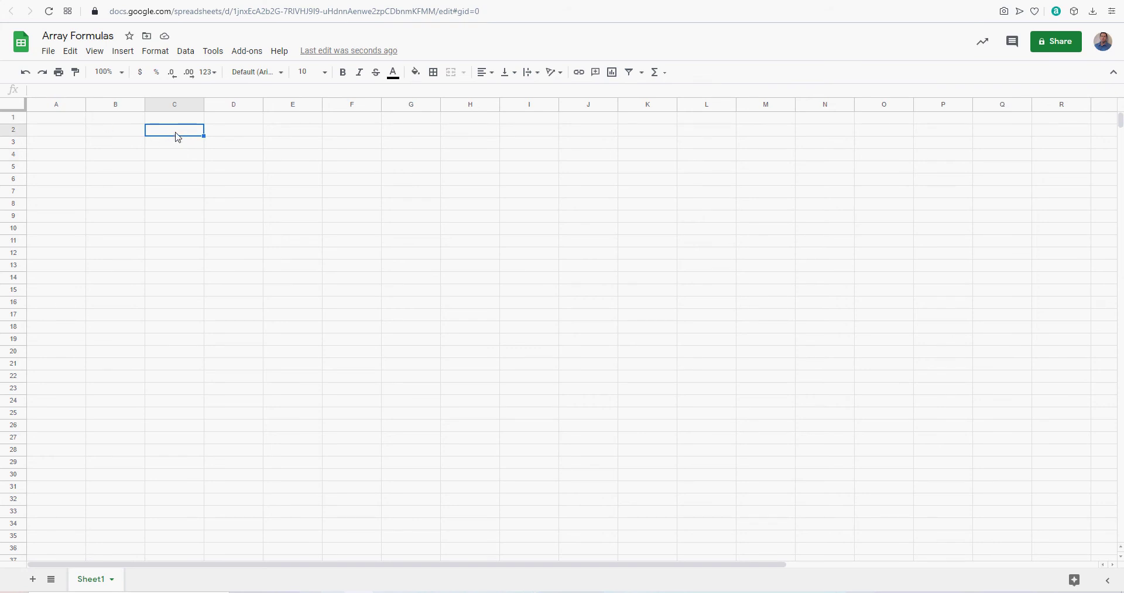
left_click_drag(175, 135, 171, 352)
left_click_drag(183, 131, 165, 410)
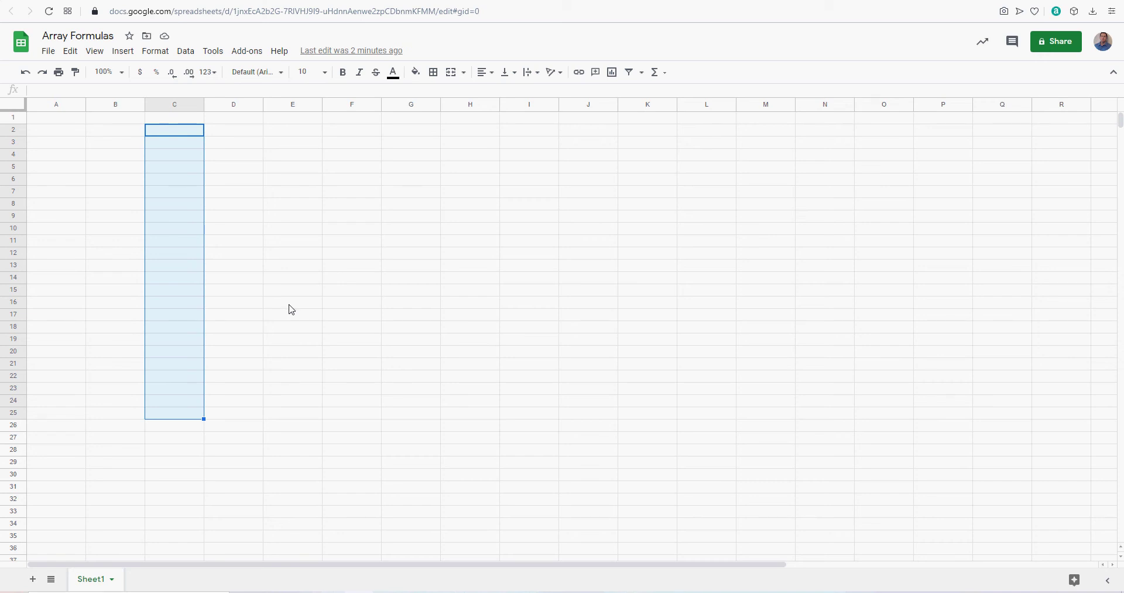
left_click_drag(73, 122, 447, 381)
left_click(397, 331)
left_click(356, 328)
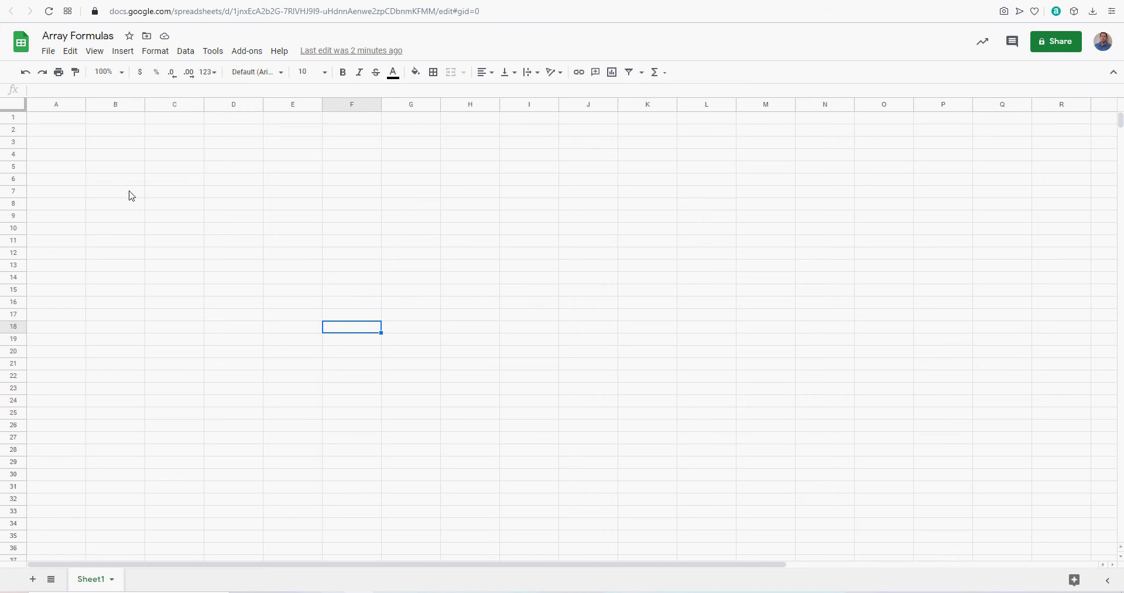
left_click(66, 133)
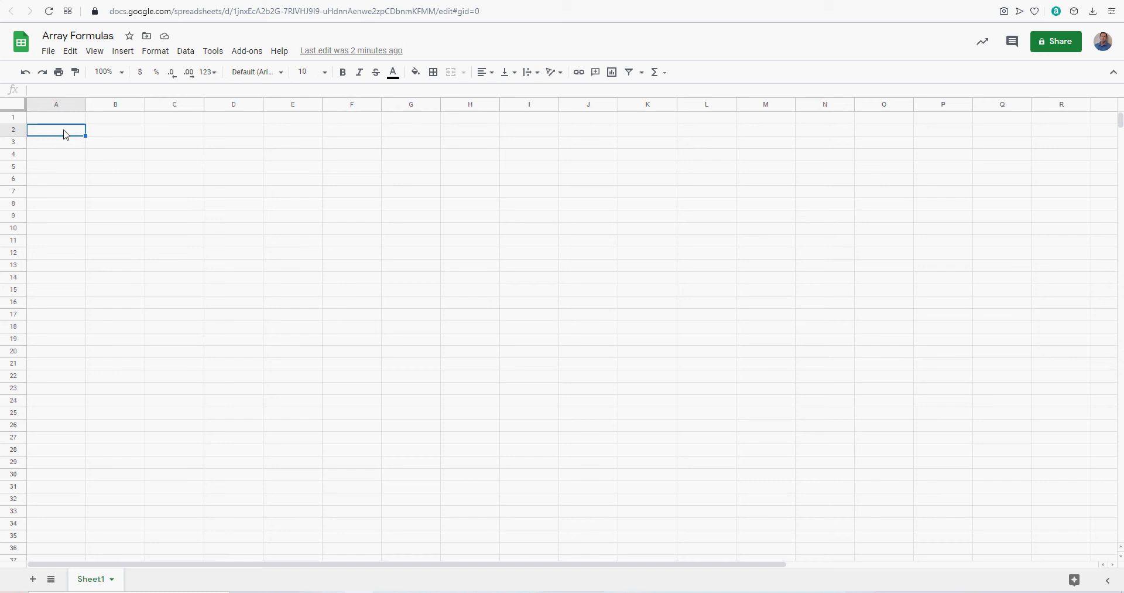
left_click(111, 134)
left_click(166, 134)
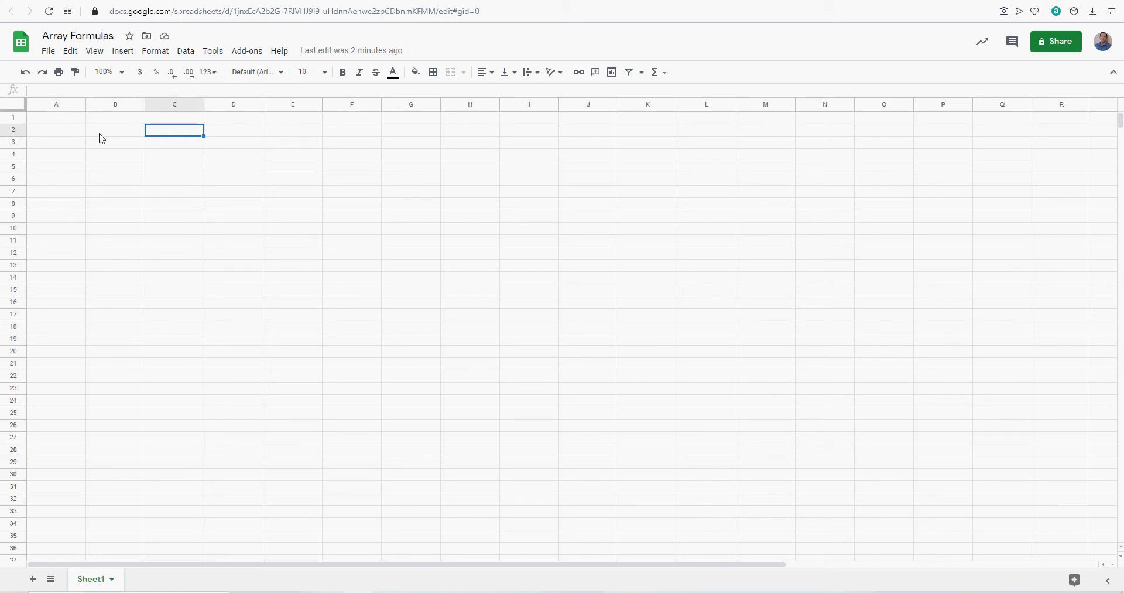
left_click(59, 135)
left_click(114, 134)
left_click(169, 139)
left_click(111, 138)
Enter 3 in cell A2 and 6 in cell B2
left_click(72, 135)
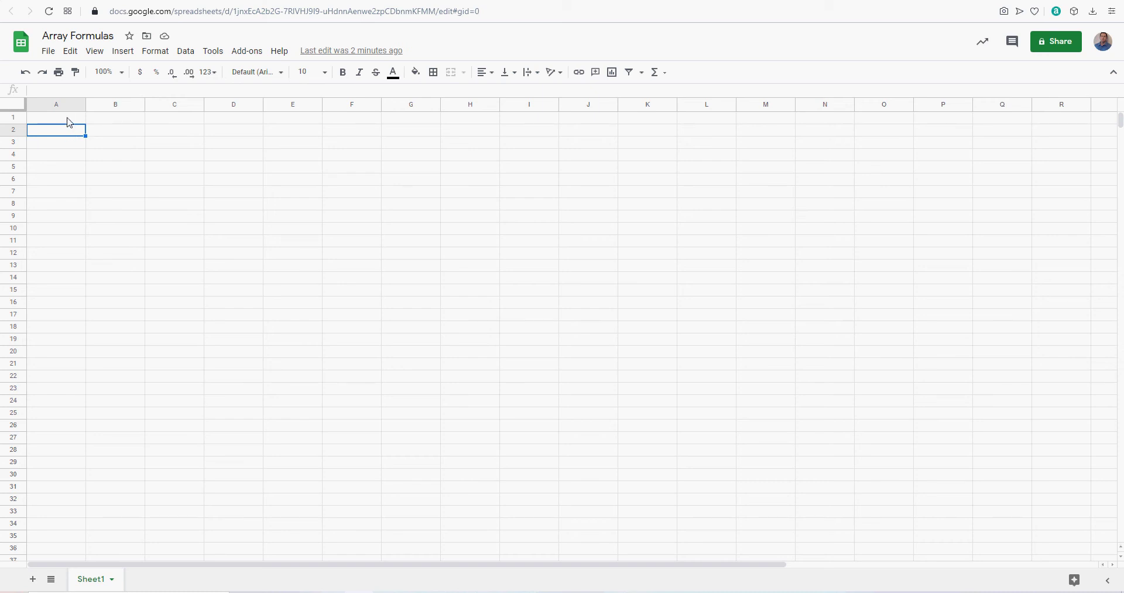
type("3")
left_click(65, 153)
left_click(106, 133)
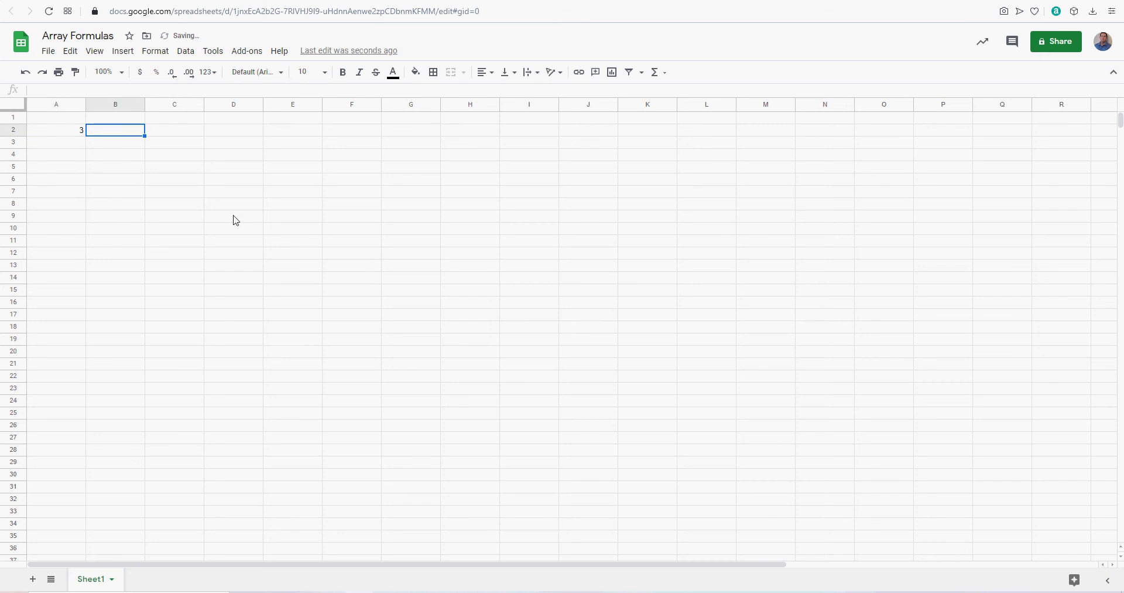
type("6")
left_click(191, 220)
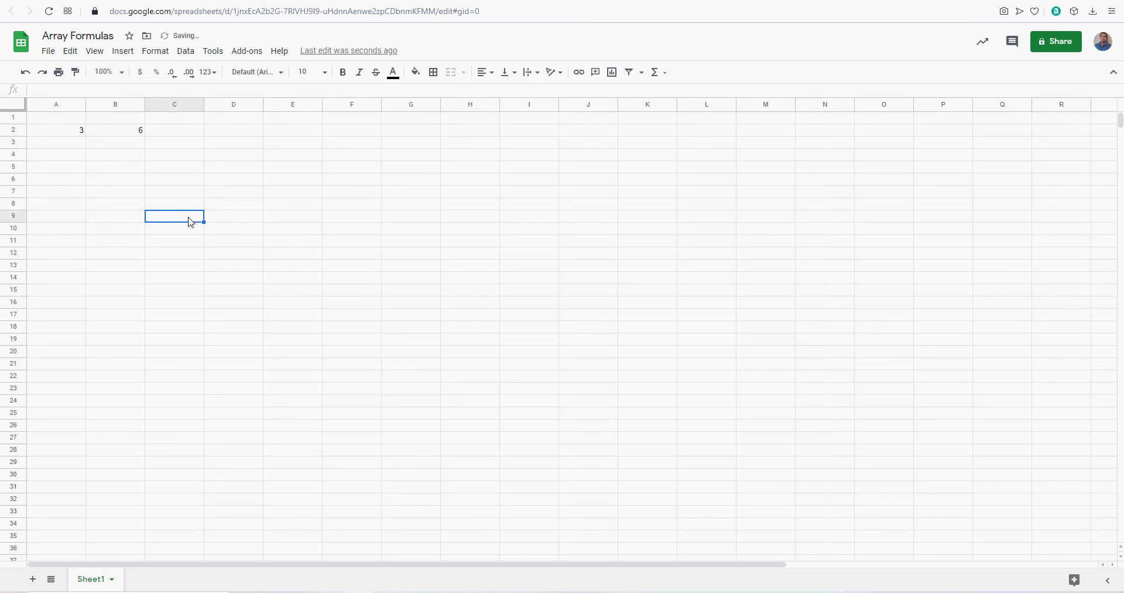
Enter an array formula in C2 that adds columns A and B from row 2 down: =arrayformula(a2:a+b2:b)
left_click(174, 132)
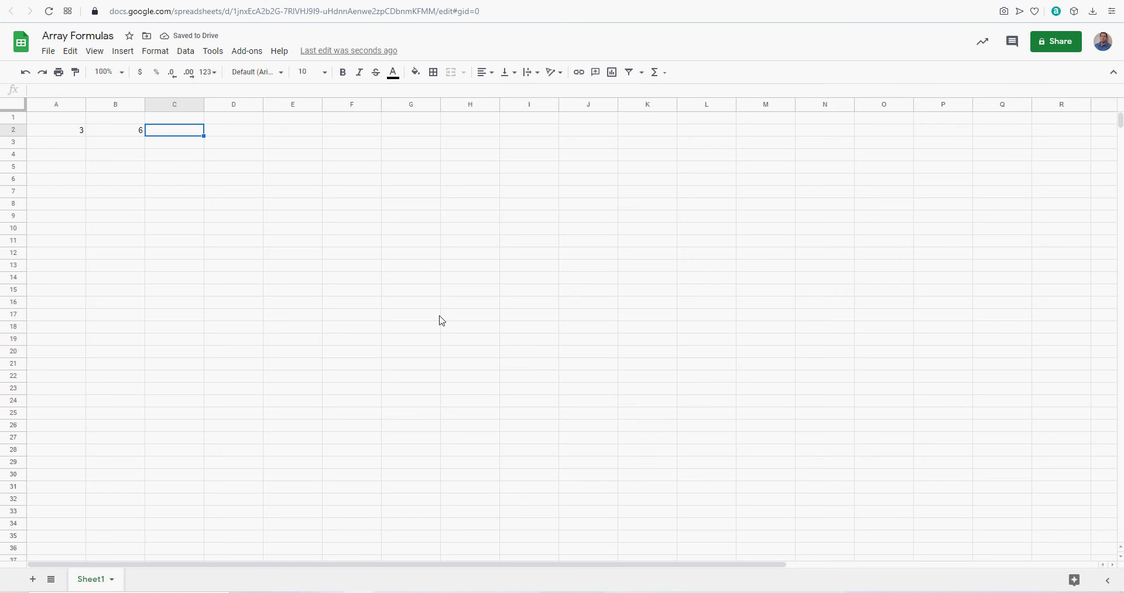
type("=arra")
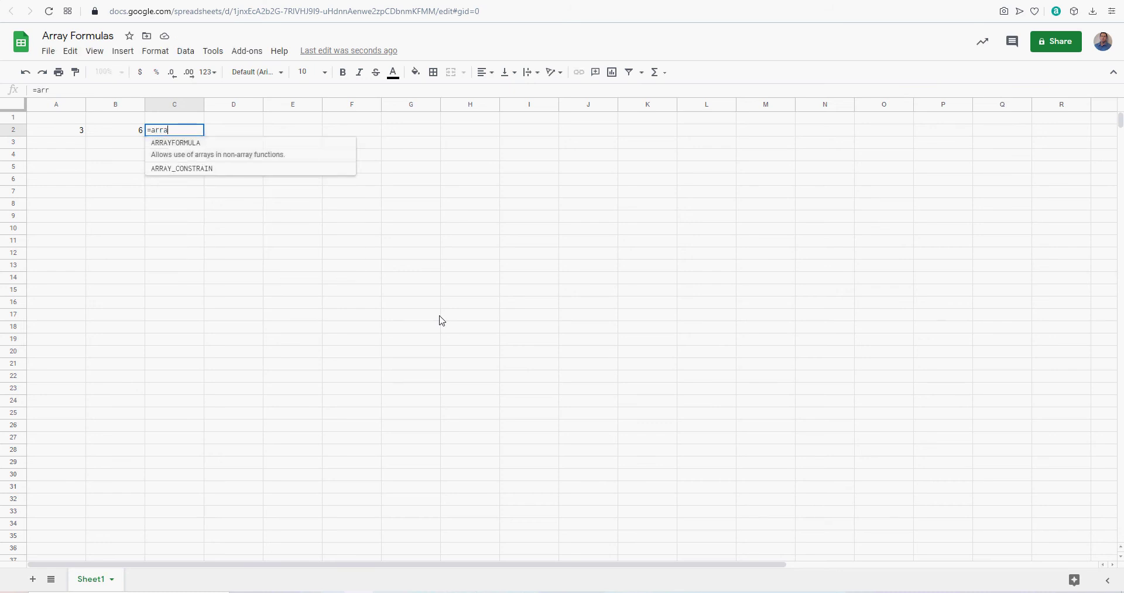
type("yformula(")
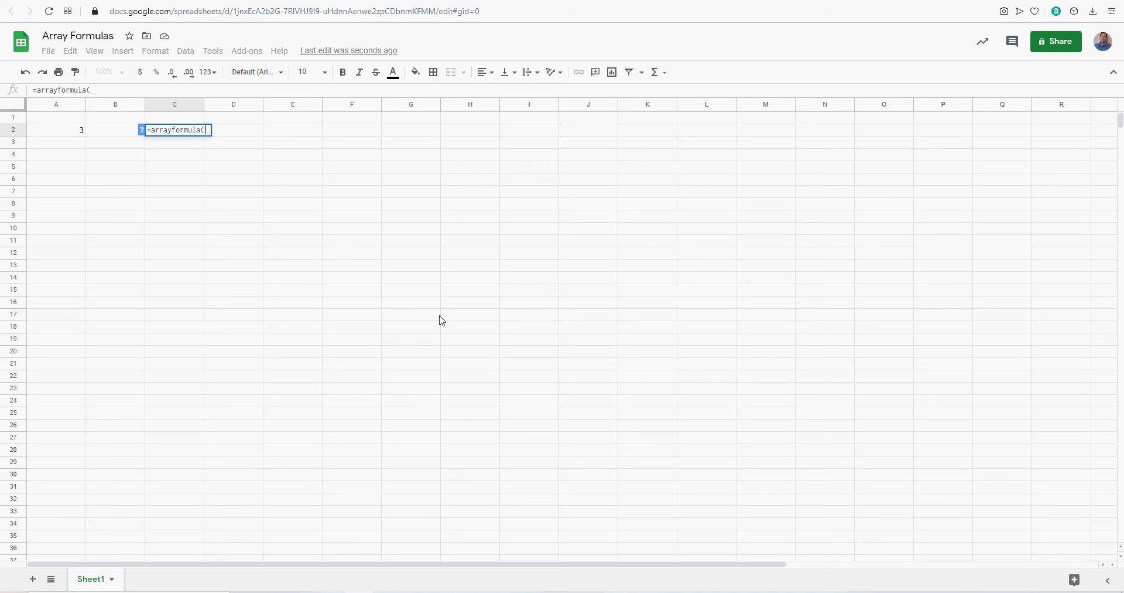
type("a2:a")
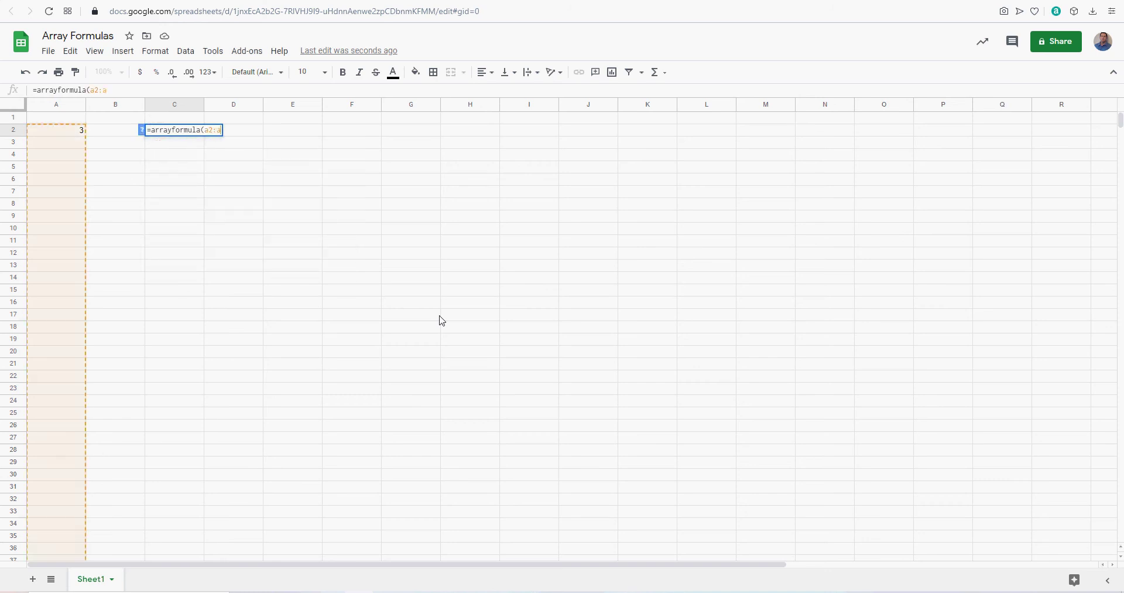
type("+b2")
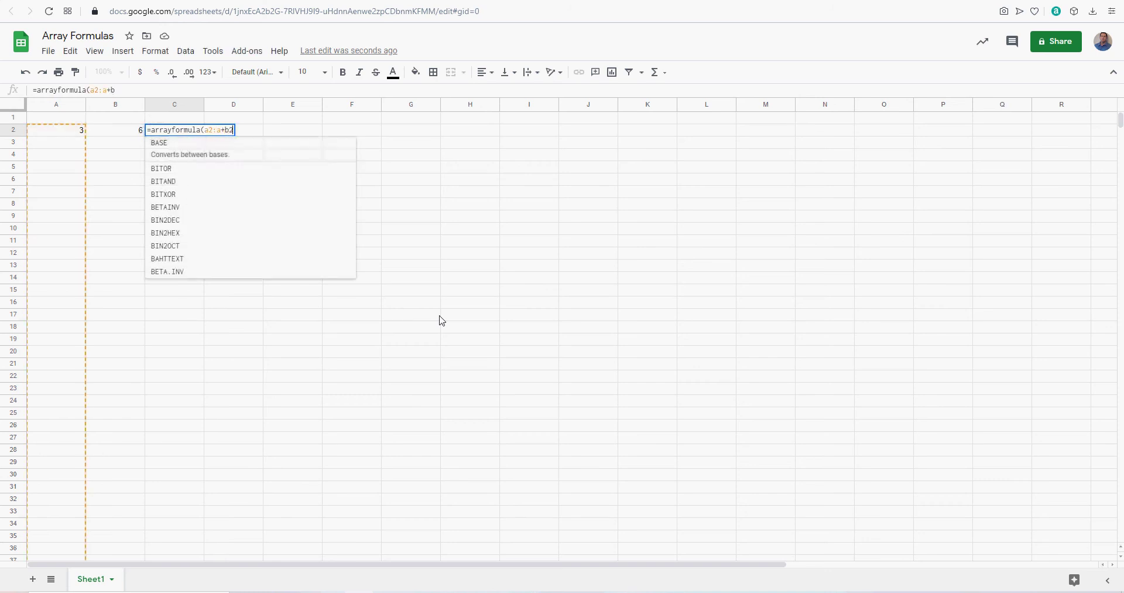
type(":b")
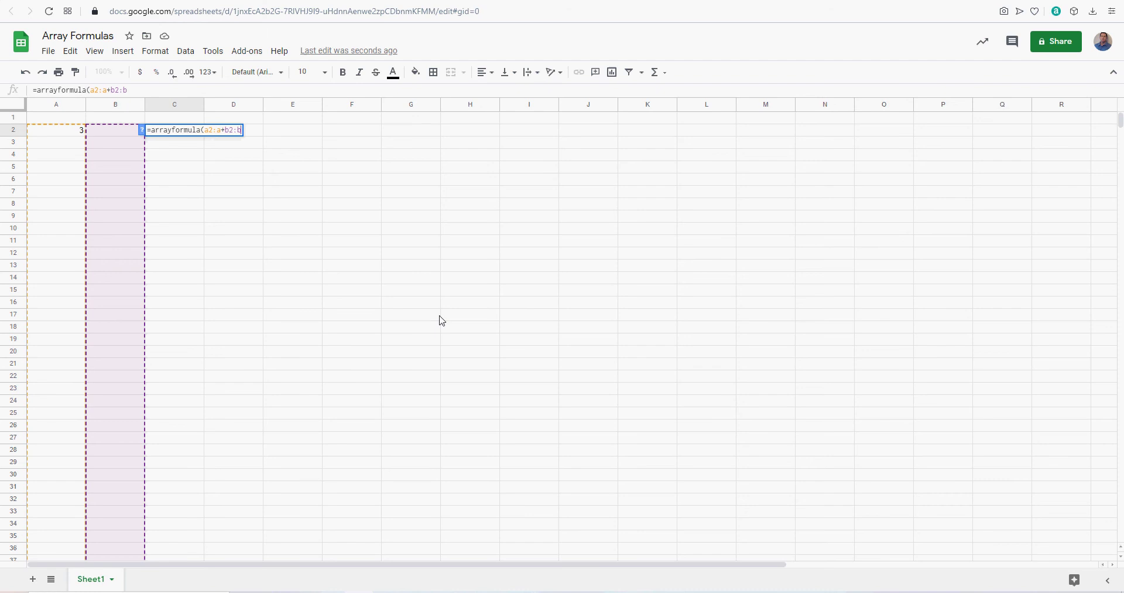
key("Return")
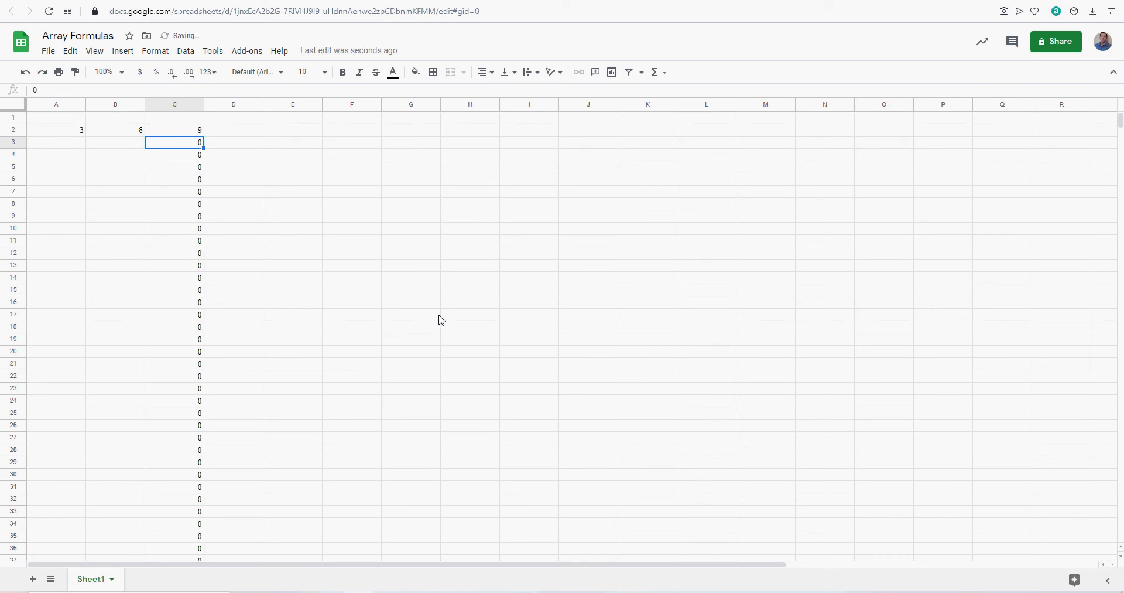
left_click(171, 131)
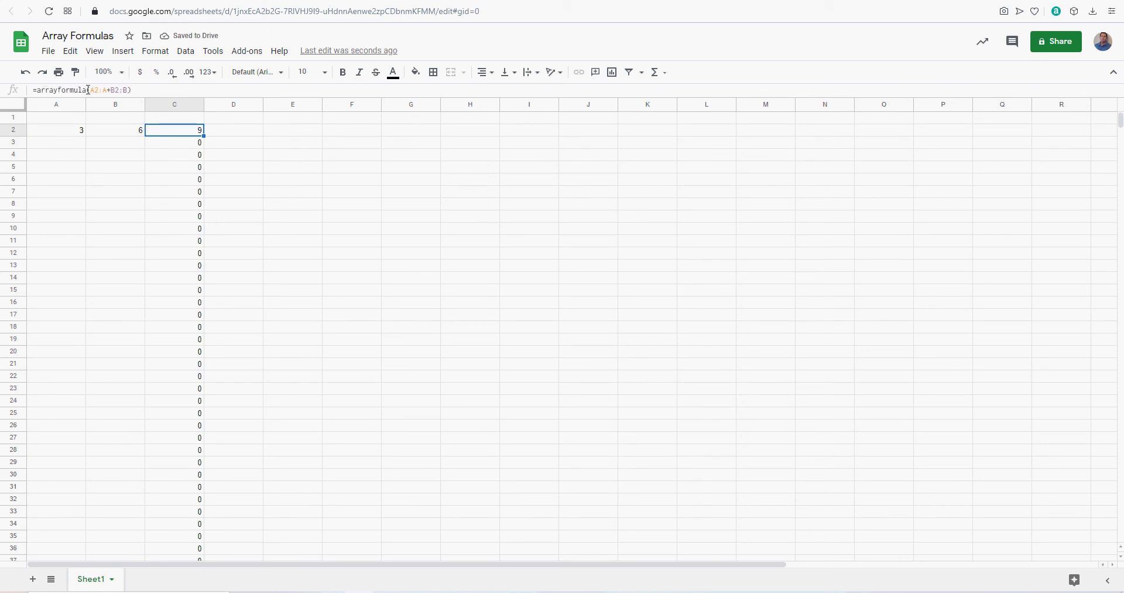
left_click(36, 89)
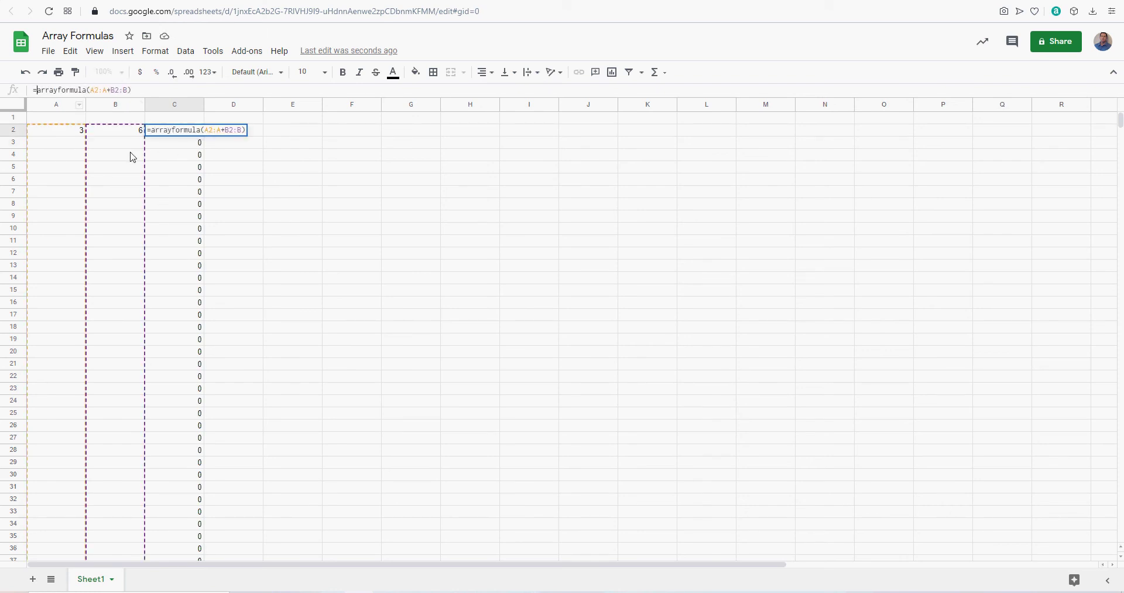
type("iferror(")
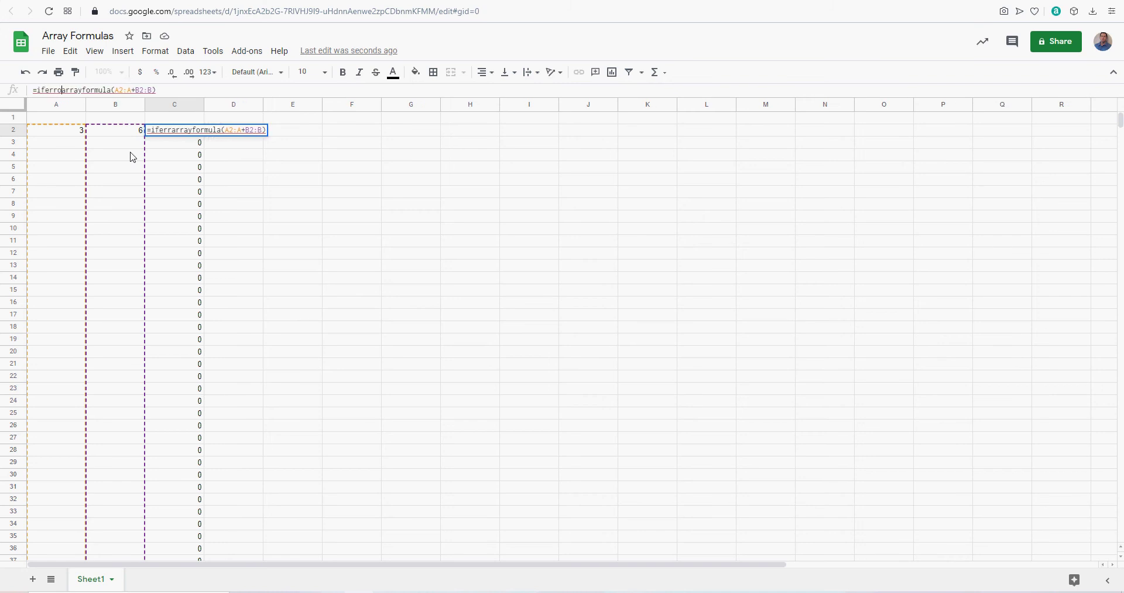
left_click(175, 88)
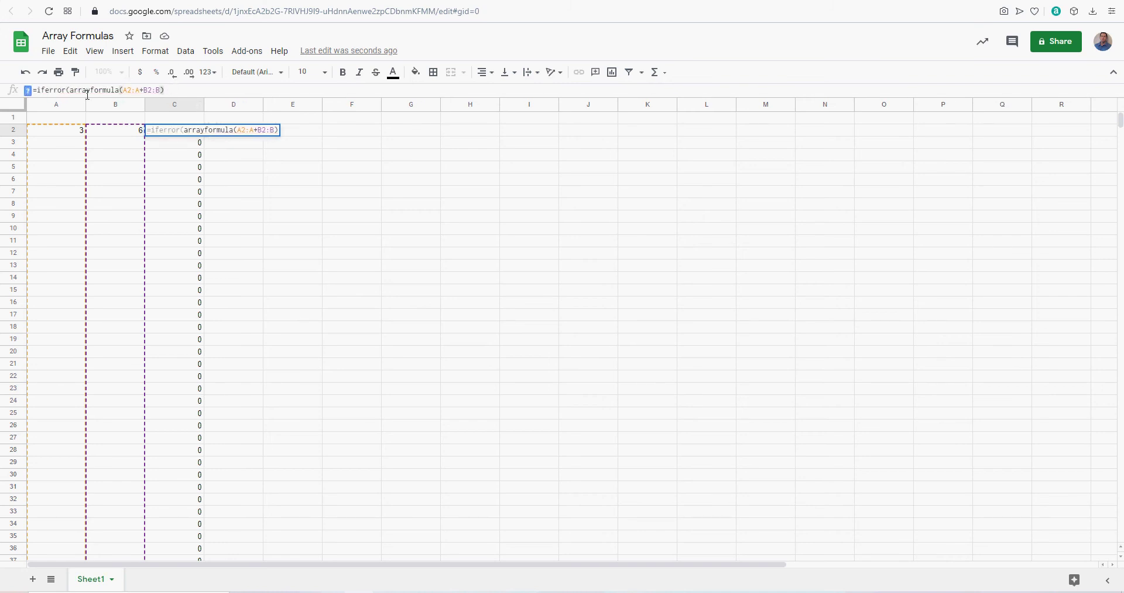
left_click_drag(67, 89, 41, 89)
key("BackSpace")
key("BackSpace")
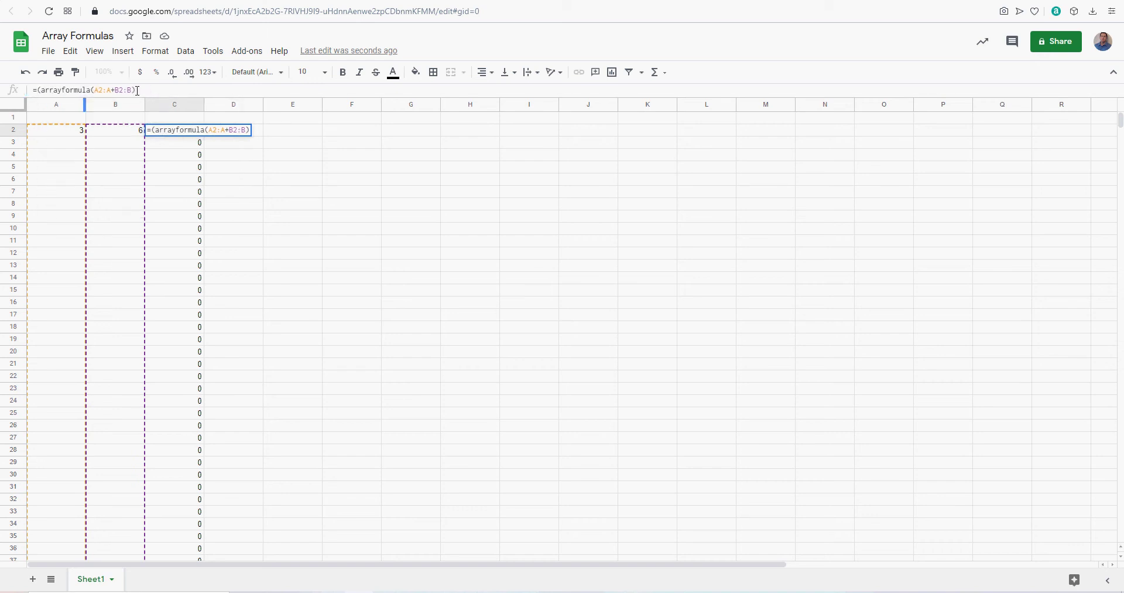
Put if(a2:a="","", before the sum inside C2's array formula so rows with an empty column A stay blank
left_click(98, 89)
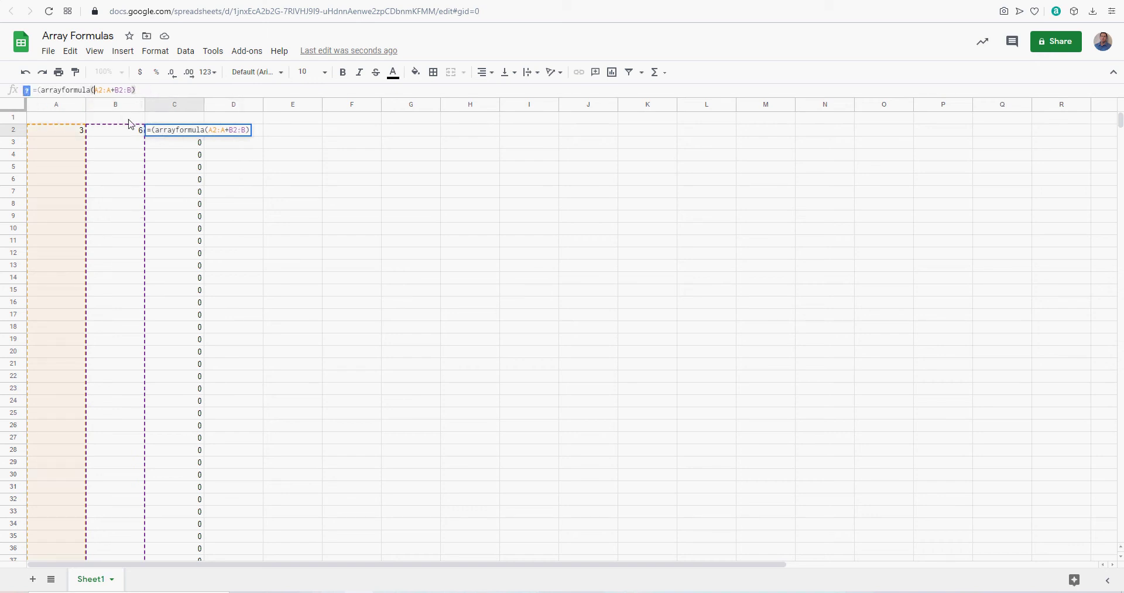
type("if(a2:a")
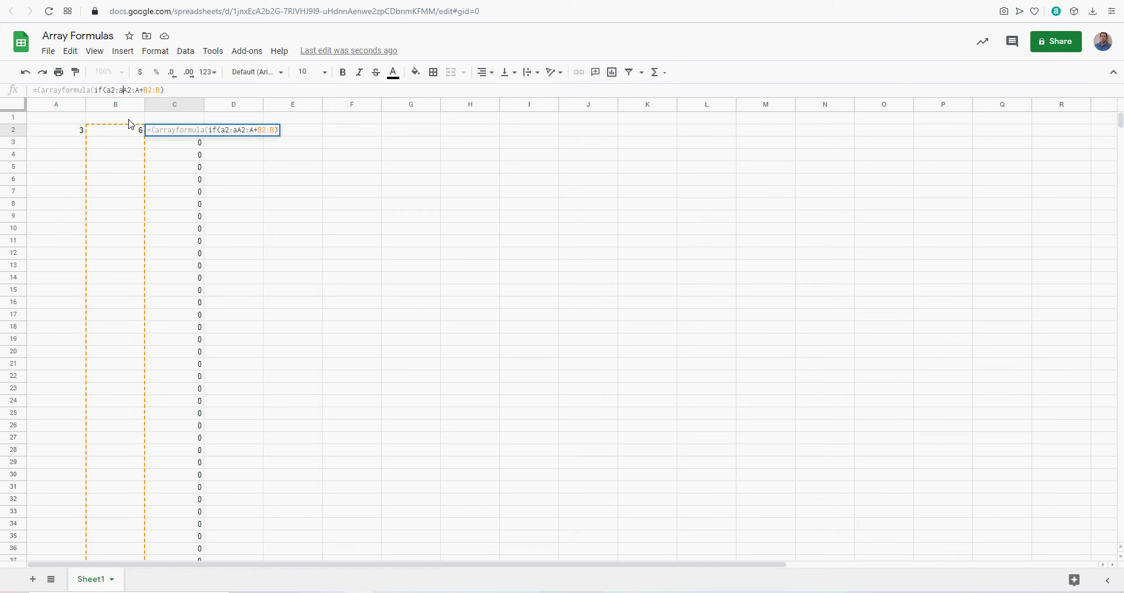
type("=\"\",")
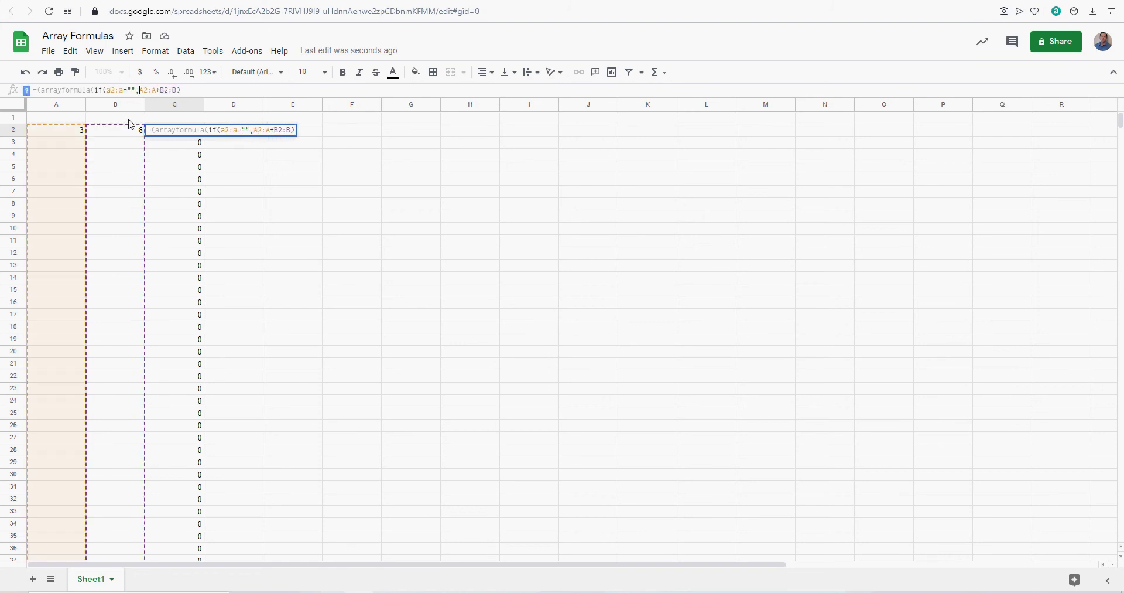
type("\"\",")
key("Return")
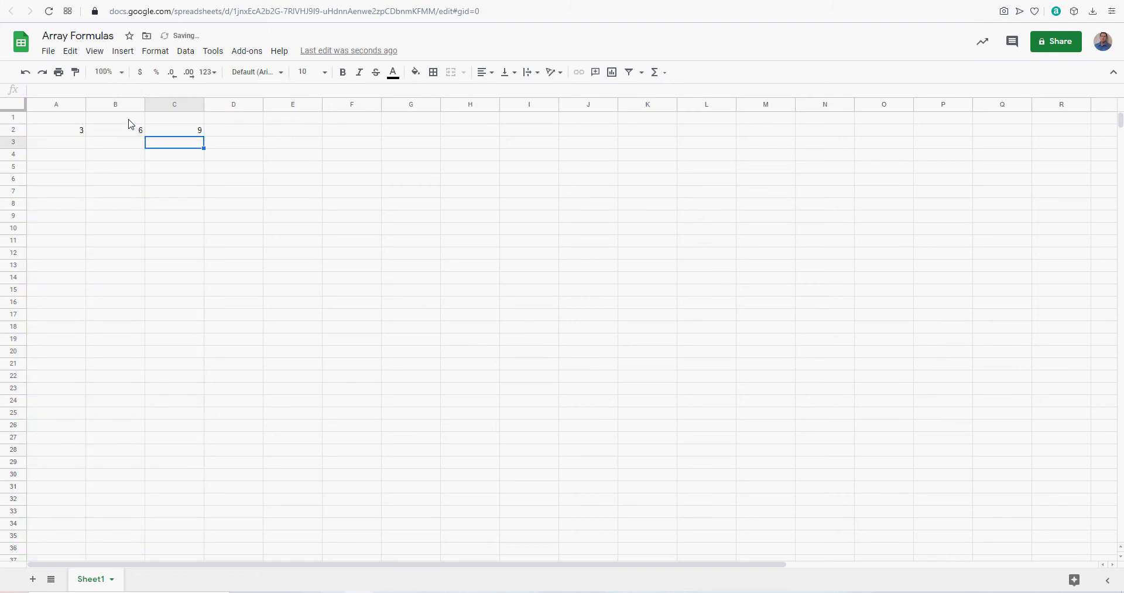
Enter 4 in cell A3 and select cell C3 to check the array formula's output there
left_click(59, 142)
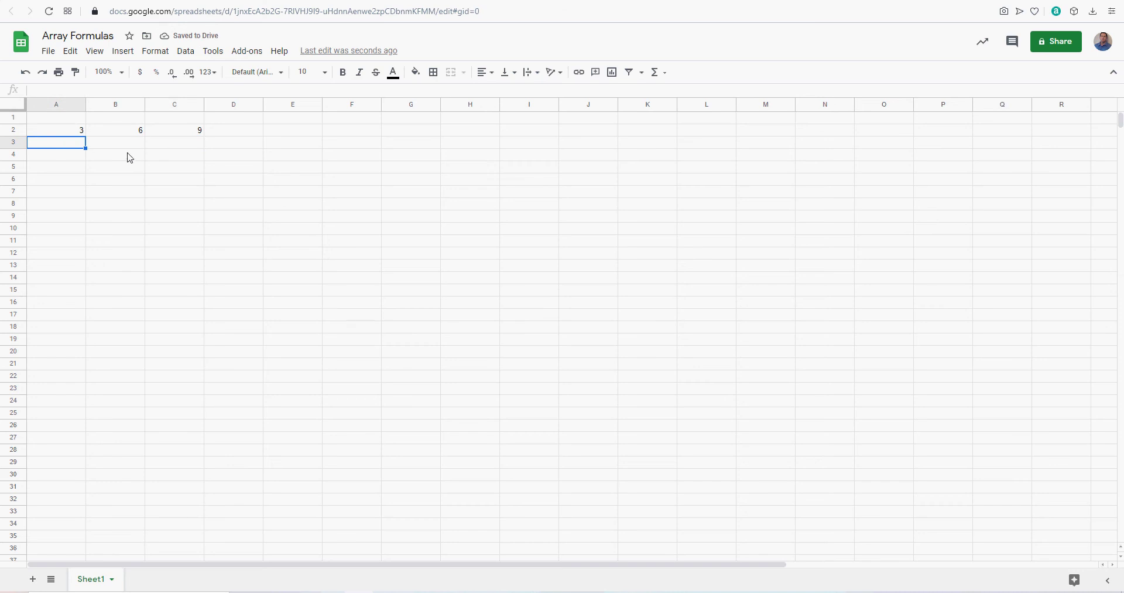
type("4")
key("Return")
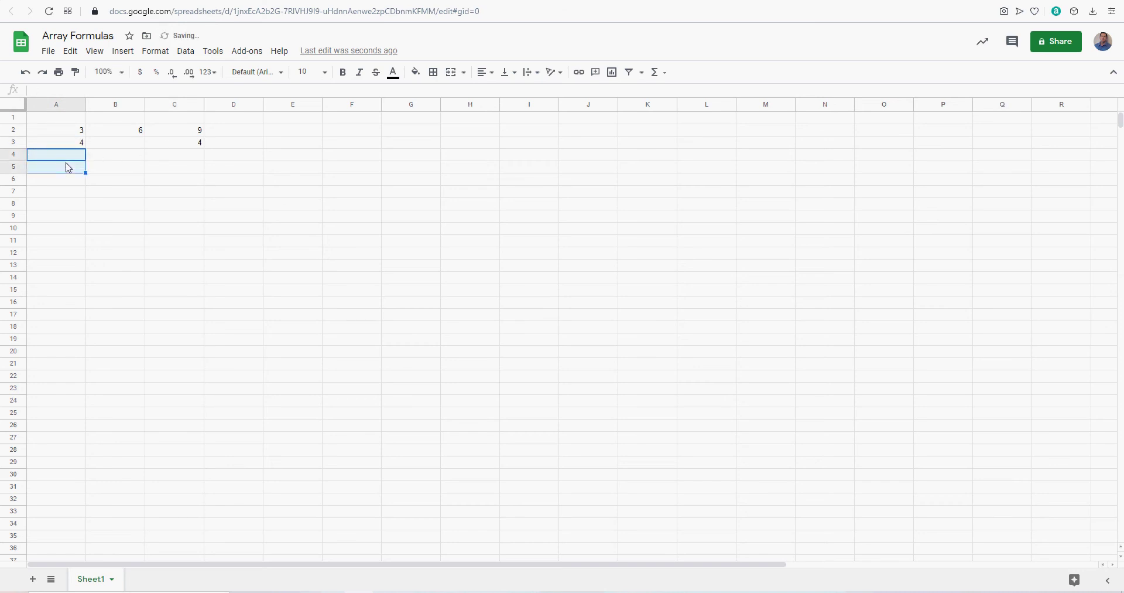
left_click(178, 146)
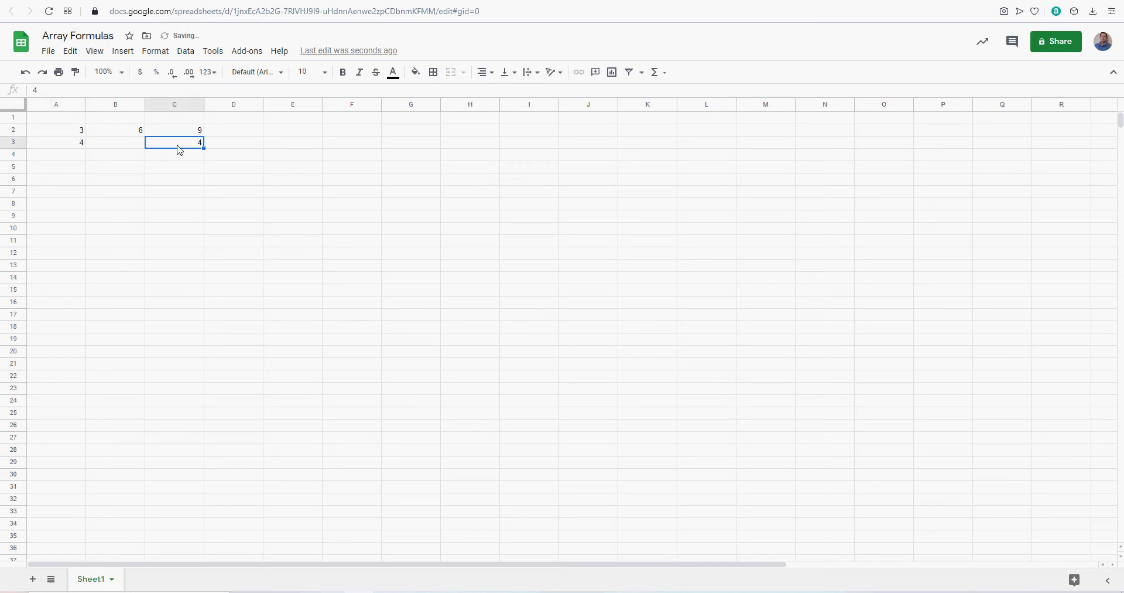
Fill the whole of column C with yellow
left_click(185, 104)
left_click(416, 71)
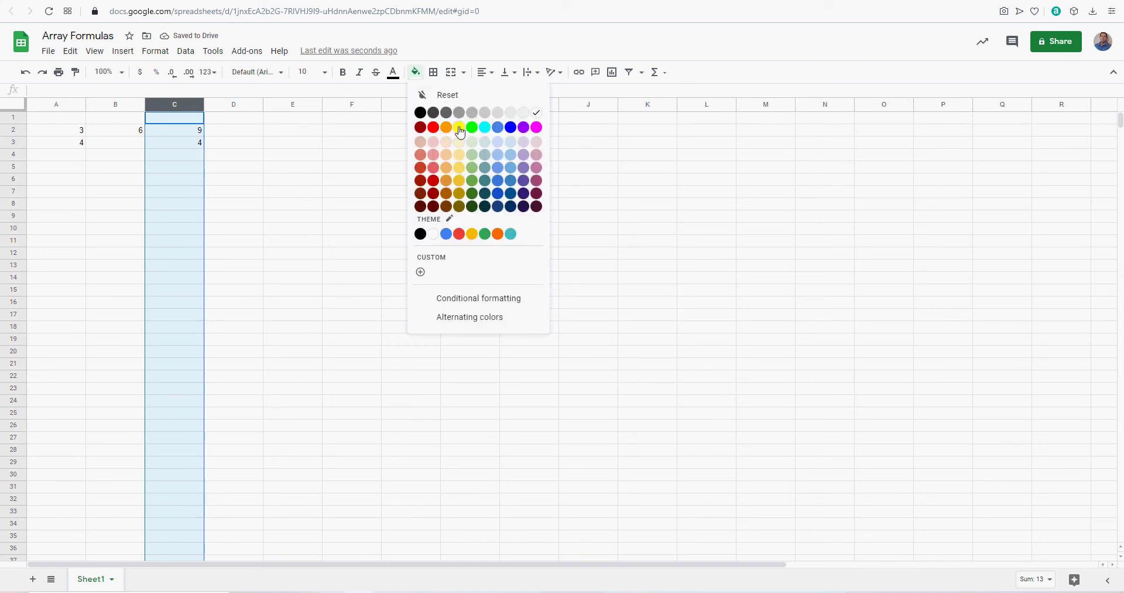
left_click(458, 125)
left_click(316, 182)
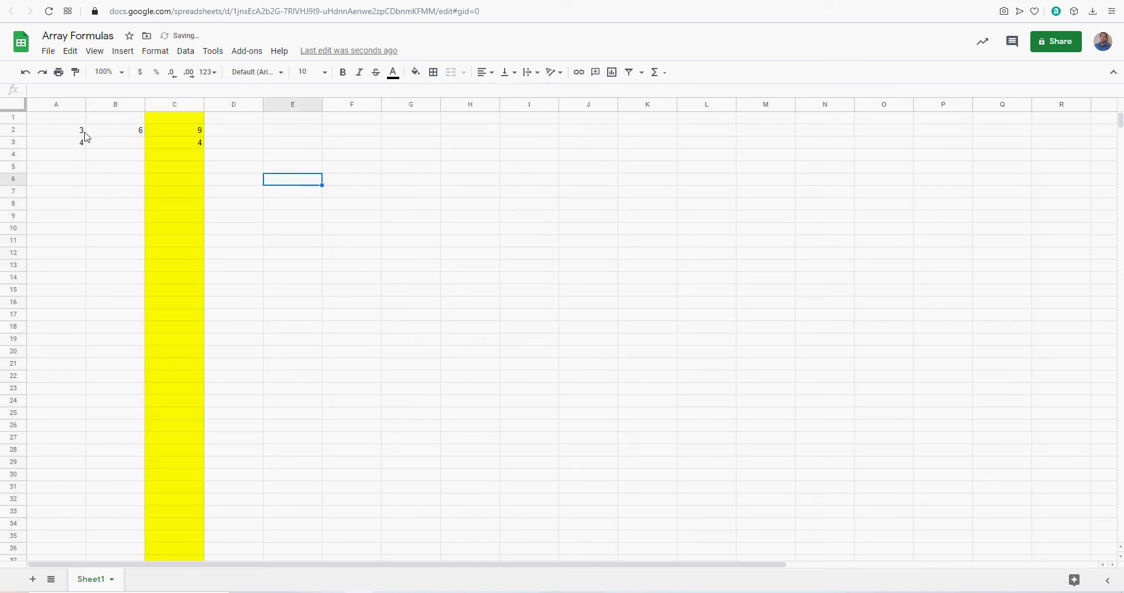
Enter the header "unit cost" in cell A1
key("ctrl+Home")
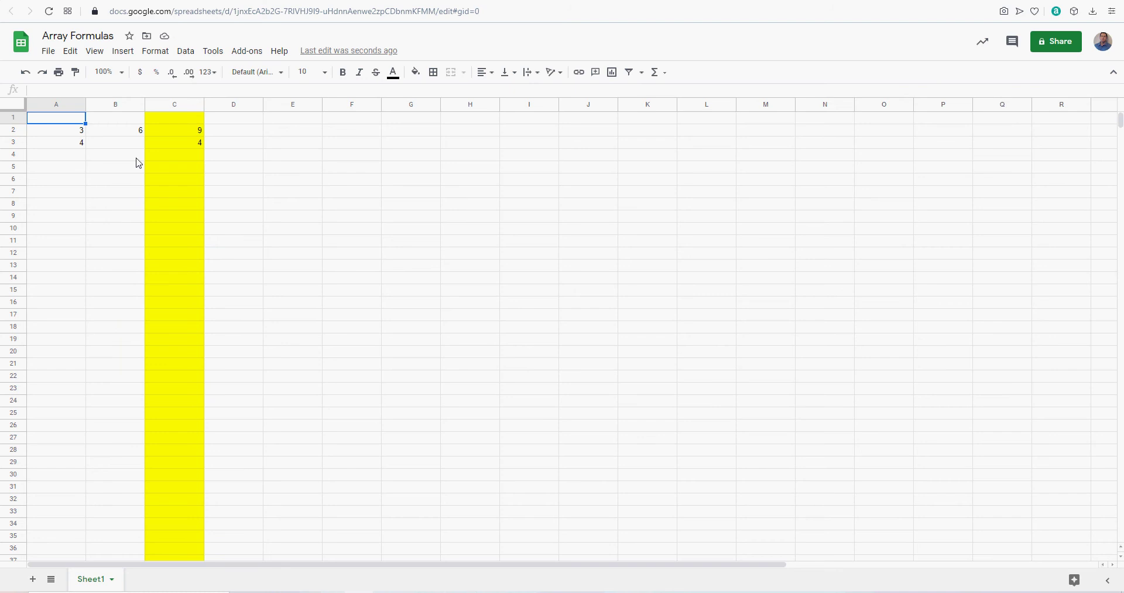
type("shippin")
key("BackSpace")
key("BackSpace")
key("BackSpace")
key("BackSpace")
key("BackSpace")
key("BackSpace")
type("unit cost")
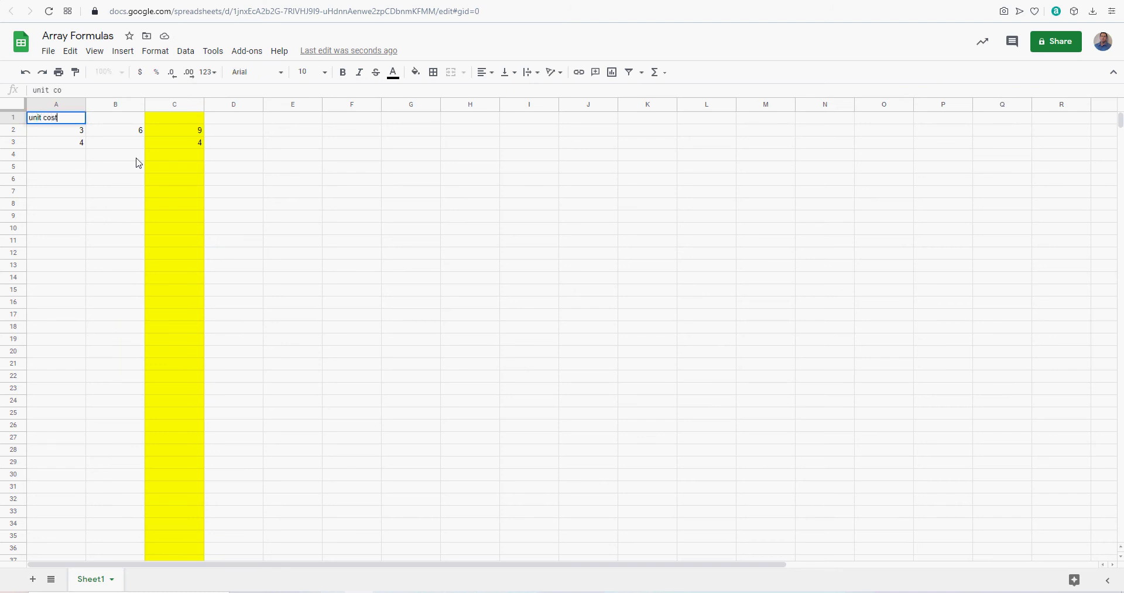
key("Return")
Enter the header "shipping" in cell B1
key("Up")
key("Right")
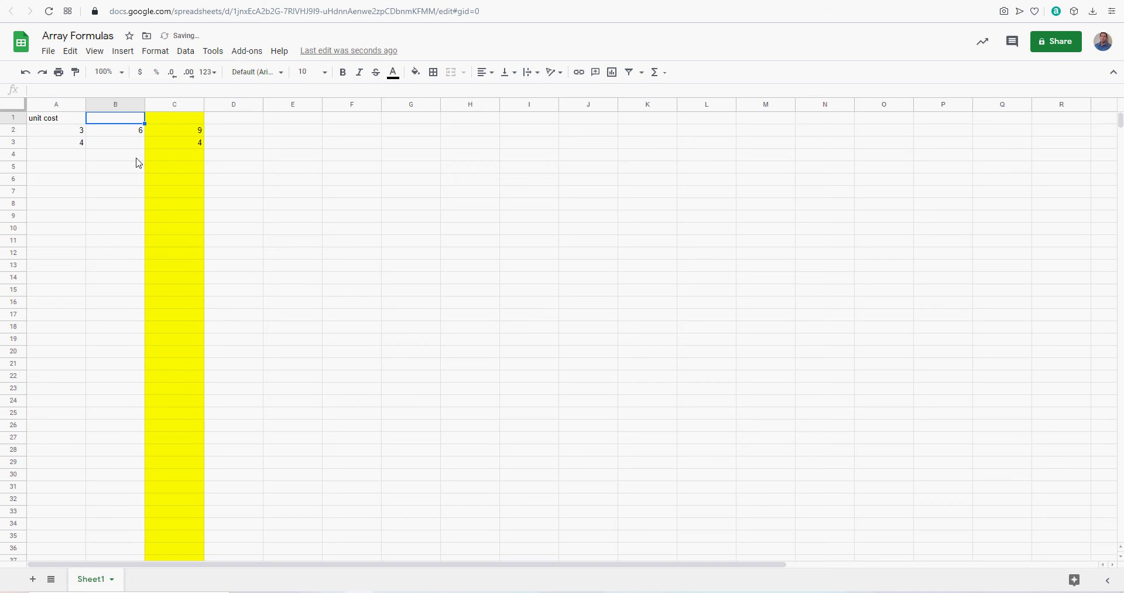
type("shipping")
key("Return")
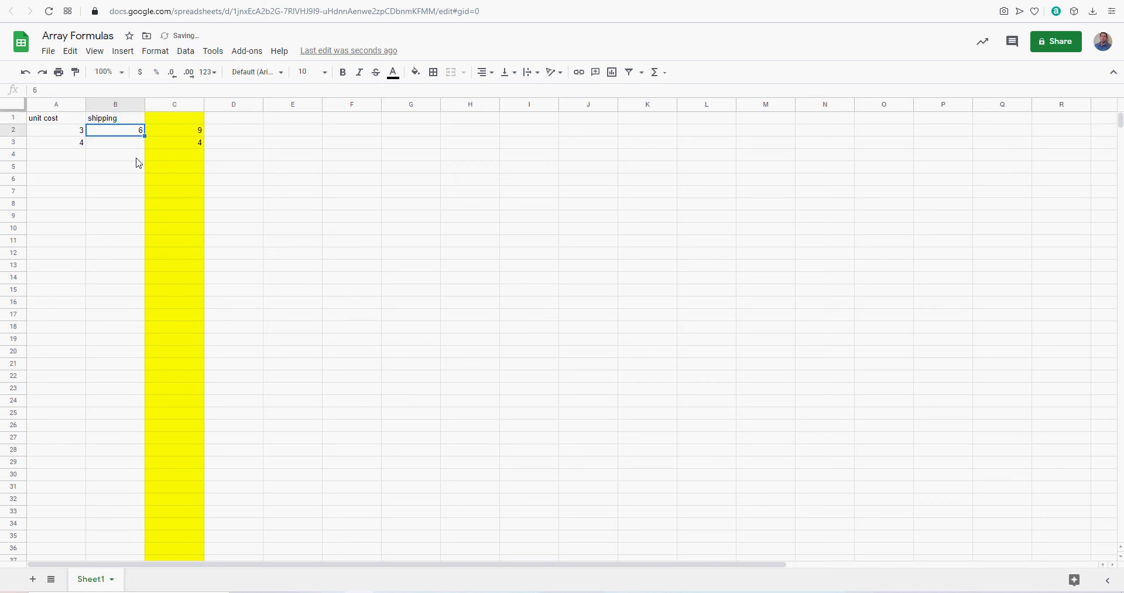
Center the contents of columns A and B horizontally
left_click_drag(64, 104, 117, 104)
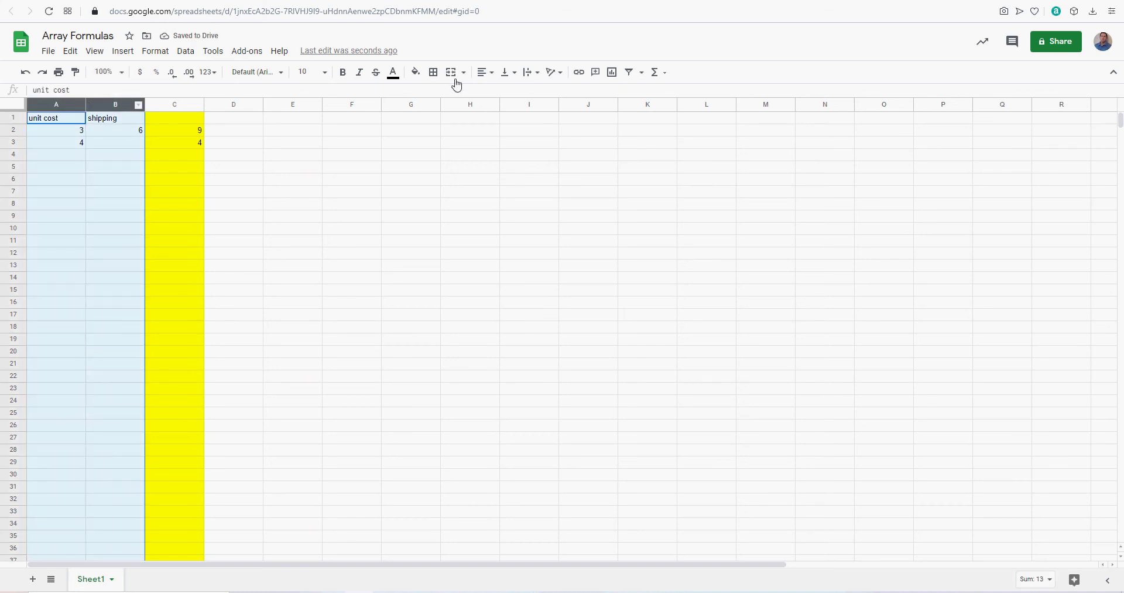
left_click(485, 72)
left_click(502, 93)
left_click(310, 170)
Enter 4 in cell B3 and select C3 to check the array formula's output there
left_click(116, 145)
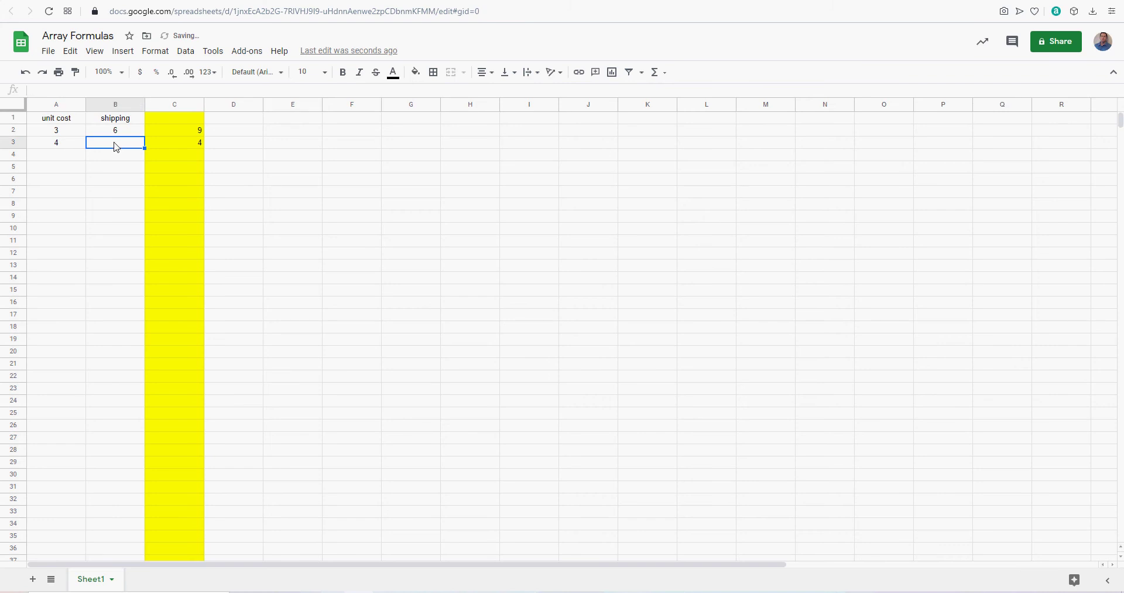
type("4")
left_click(120, 181)
left_click(199, 146)
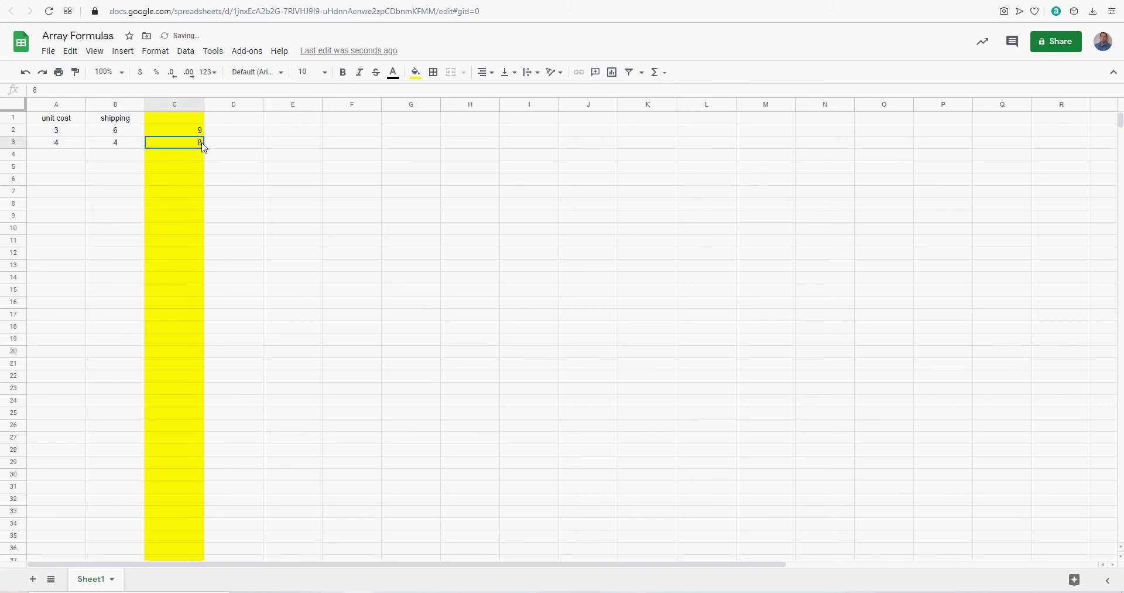
Enter 3 in cell A8 and 55 in B8, and select C8 to check the sum
left_click(64, 157)
left_click(59, 205)
type("3")
key("Return")
left_click(100, 208)
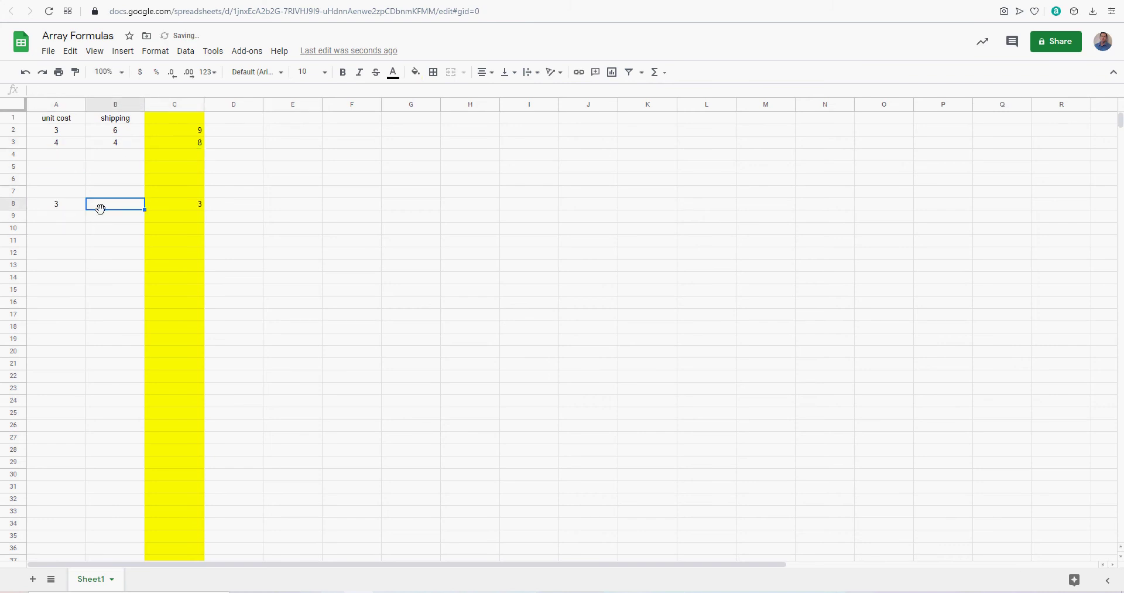
type("55")
left_click(110, 238)
left_click(181, 206)
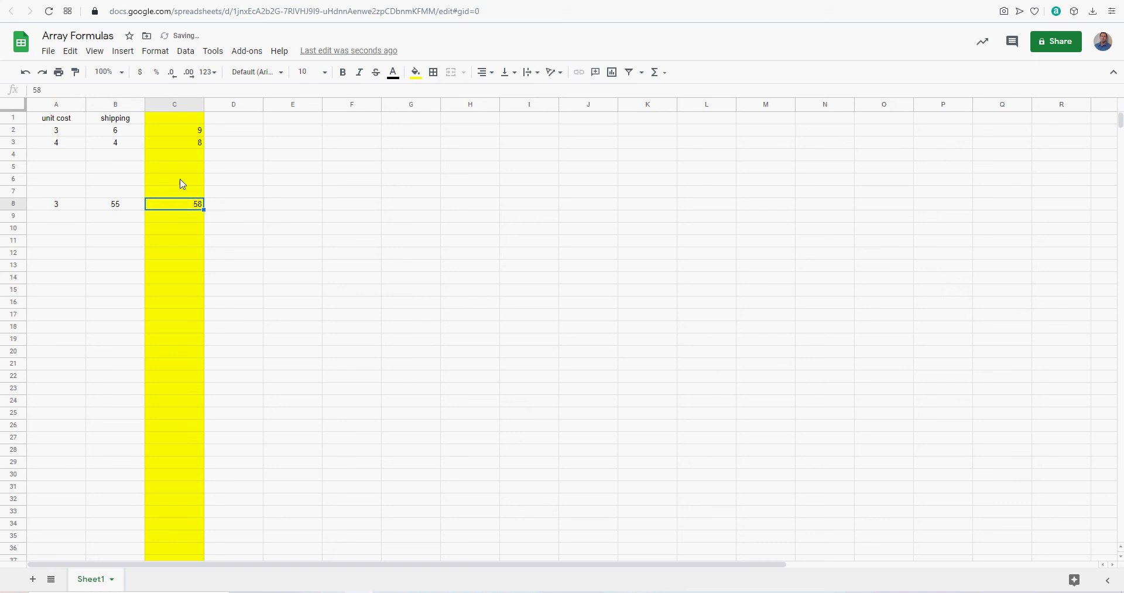
Examine the array formula's range in columns A and C, including the cells of column C beside blank rows
left_click_drag(175, 130, 175, 309)
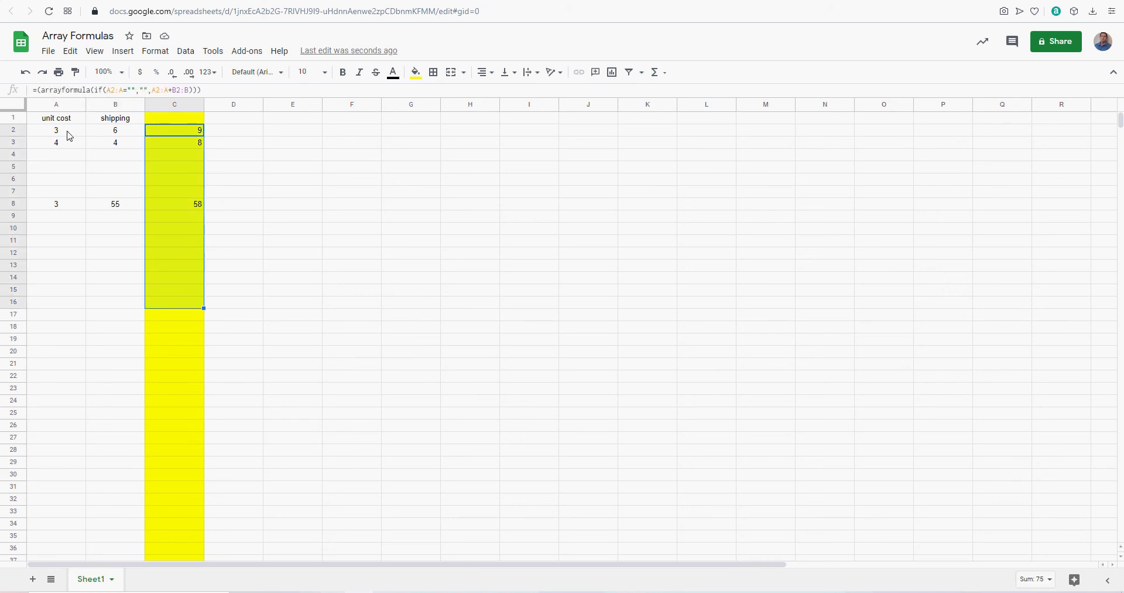
left_click_drag(68, 135, 88, 314)
left_click(68, 266)
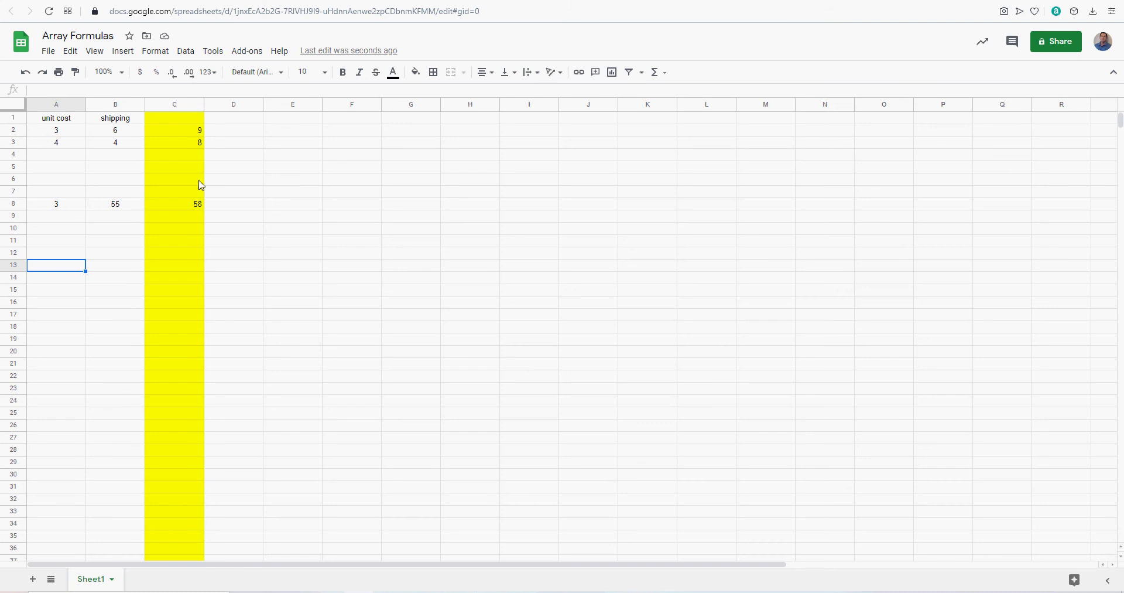
left_click(186, 147)
left_click(187, 193)
left_click(182, 248)
left_click(184, 287)
left_click(160, 257)
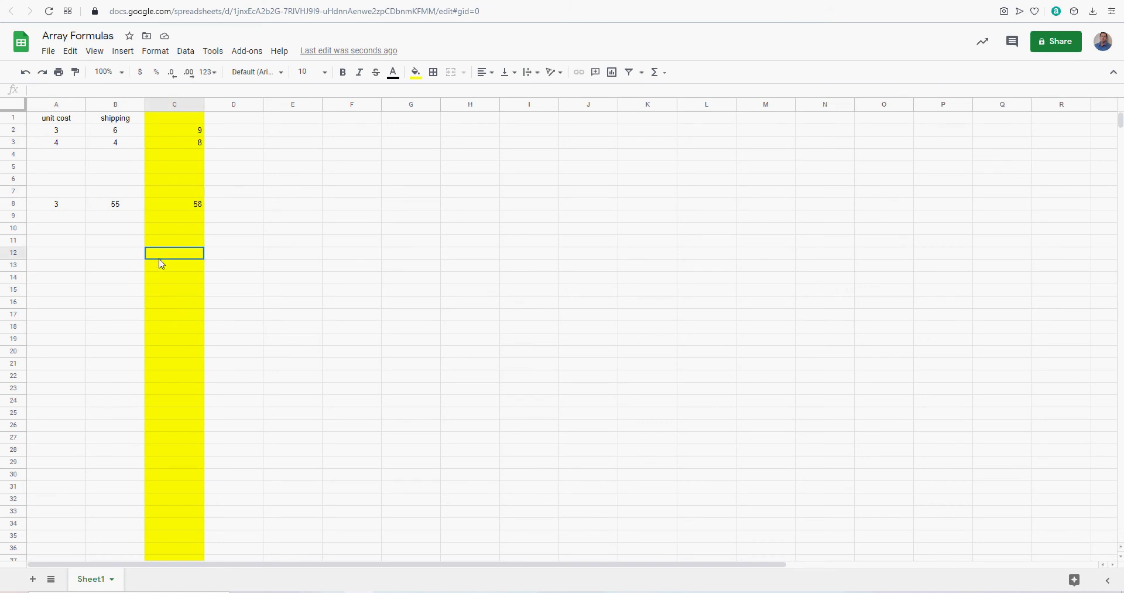
left_click(157, 168)
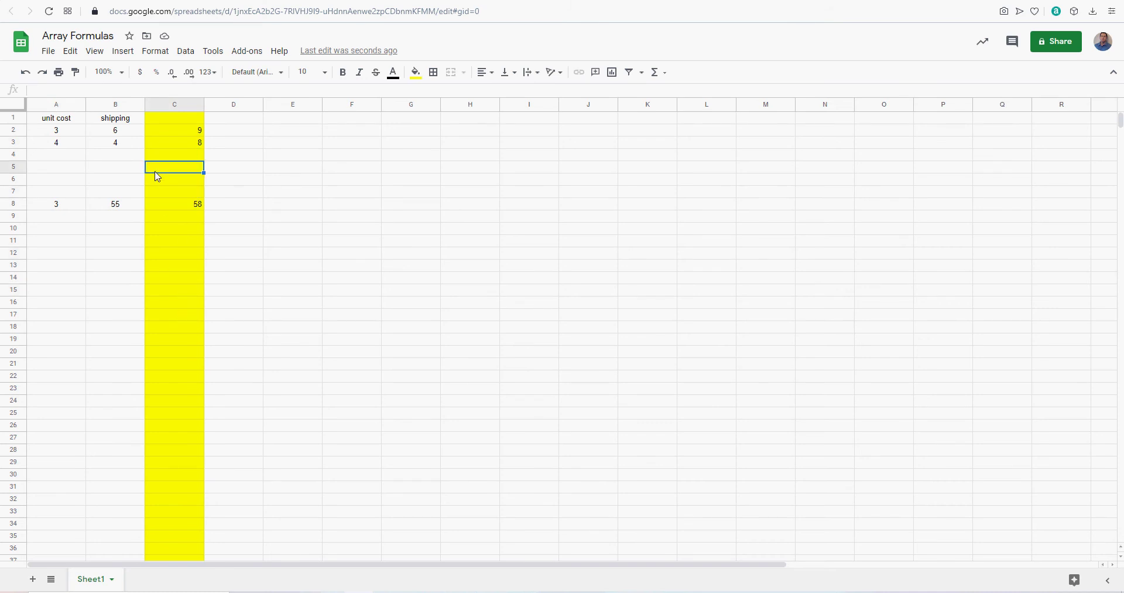
Insert one column to the left of the unit cost column and give it the header "# sold"
right_click(62, 104)
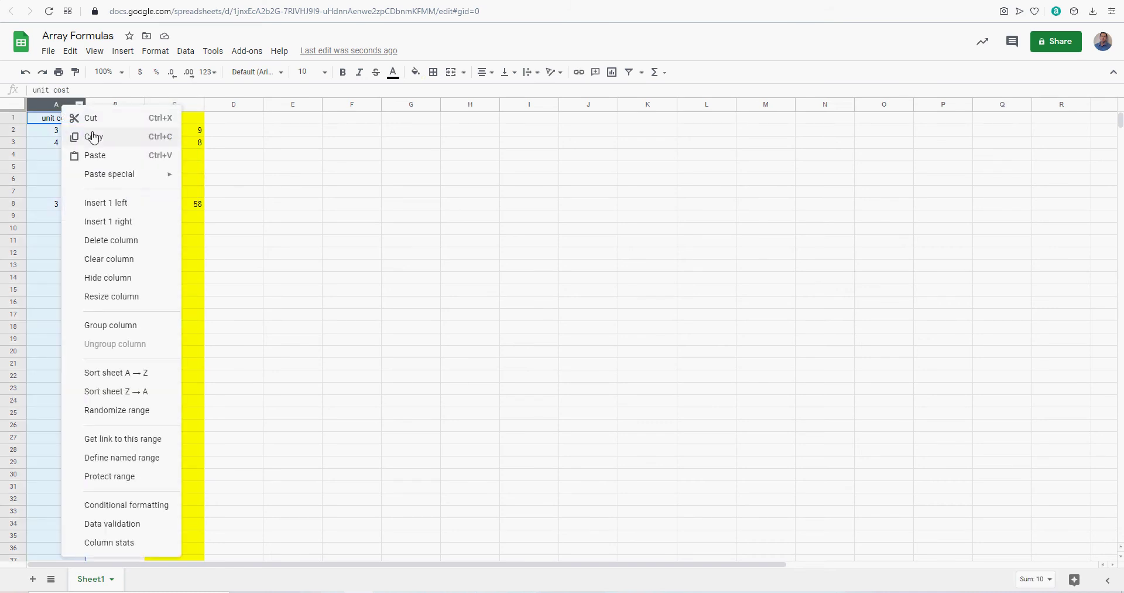
left_click(118, 206)
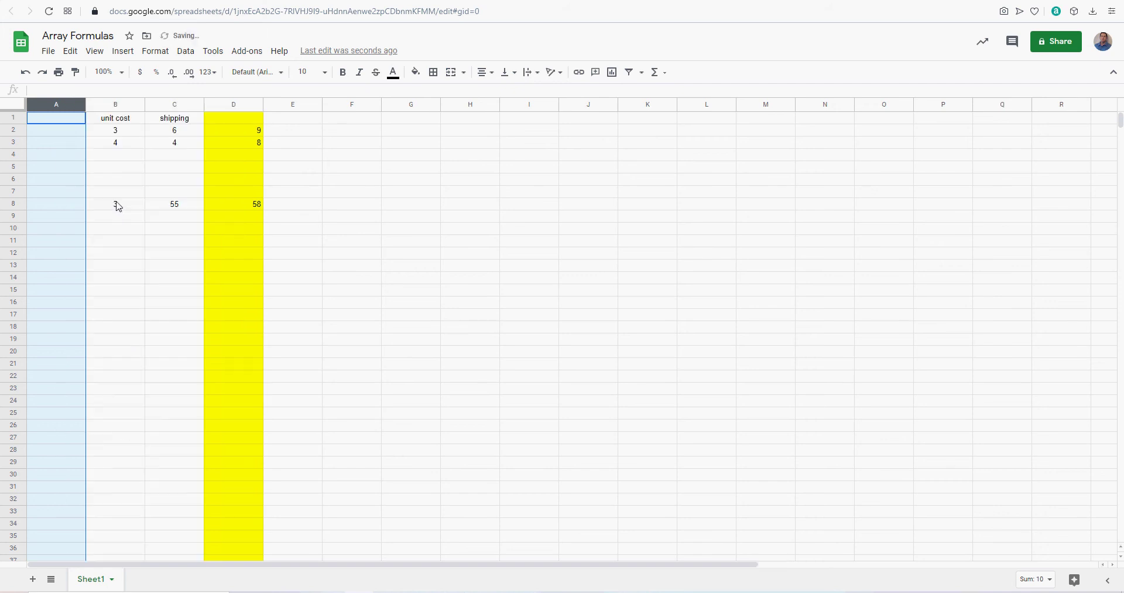
left_click(112, 123)
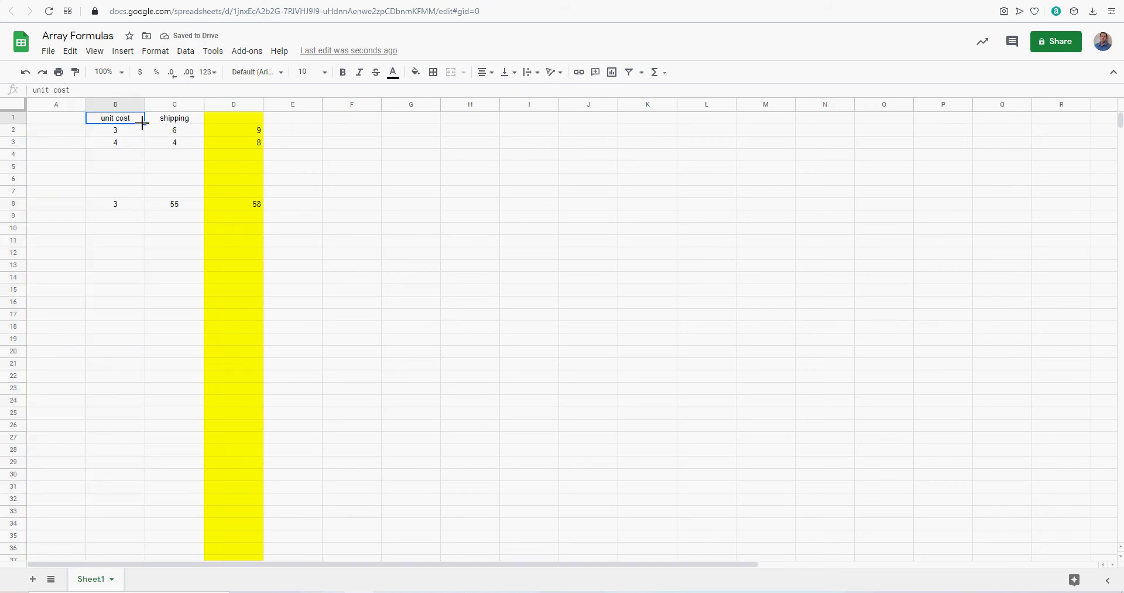
left_click_drag(144, 124, 67, 122)
left_click(67, 122)
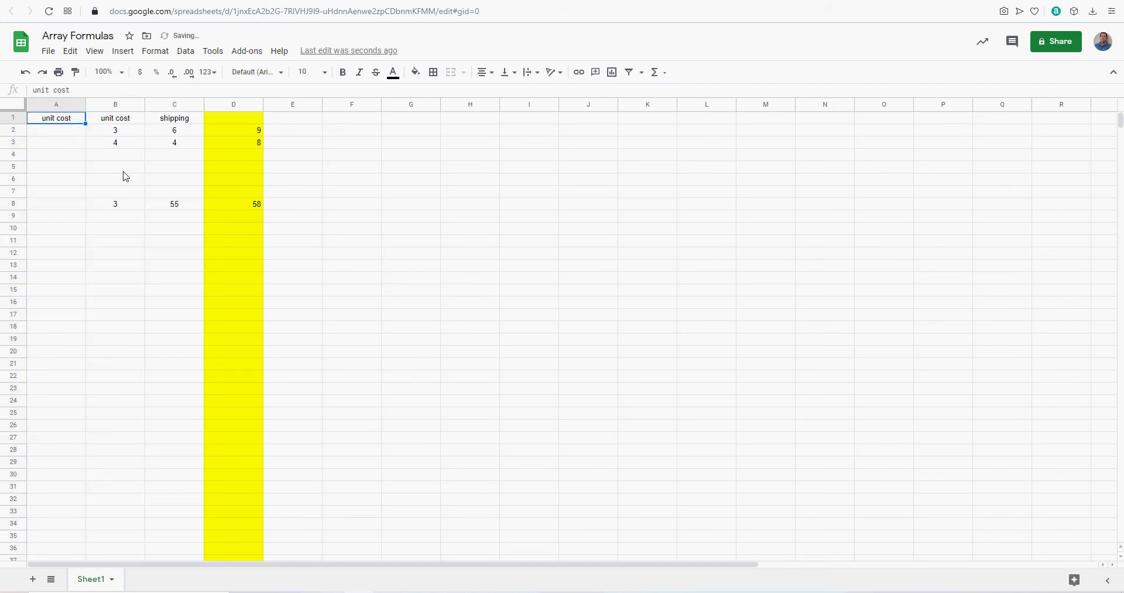
type("# sold")
key("Return")
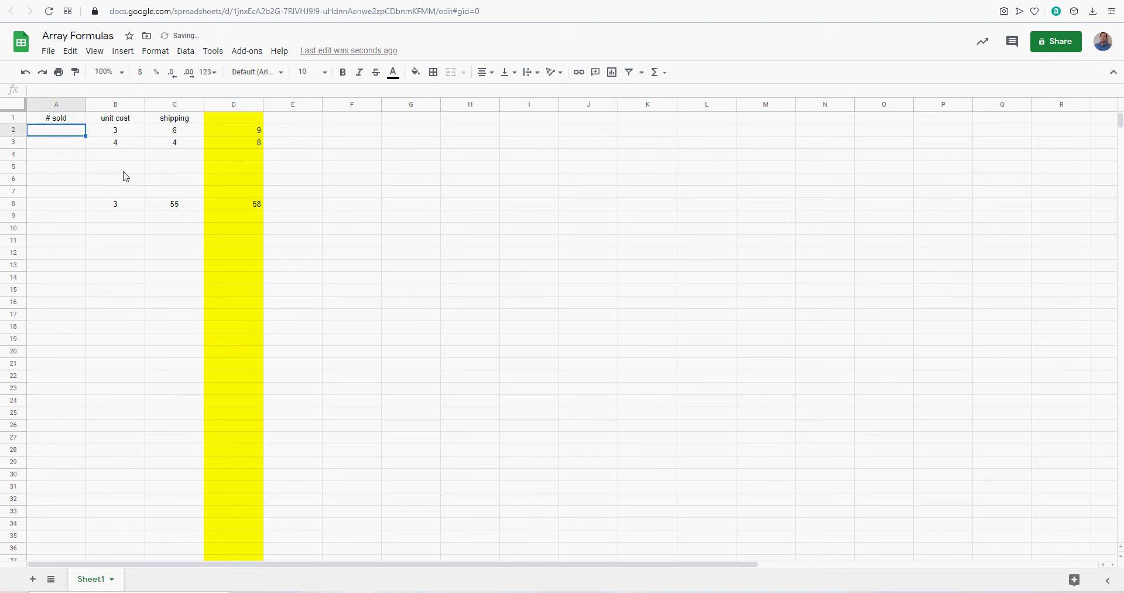
Enter the sold quantities 50 in A2 and 10 in A3
type("50")
key("Return")
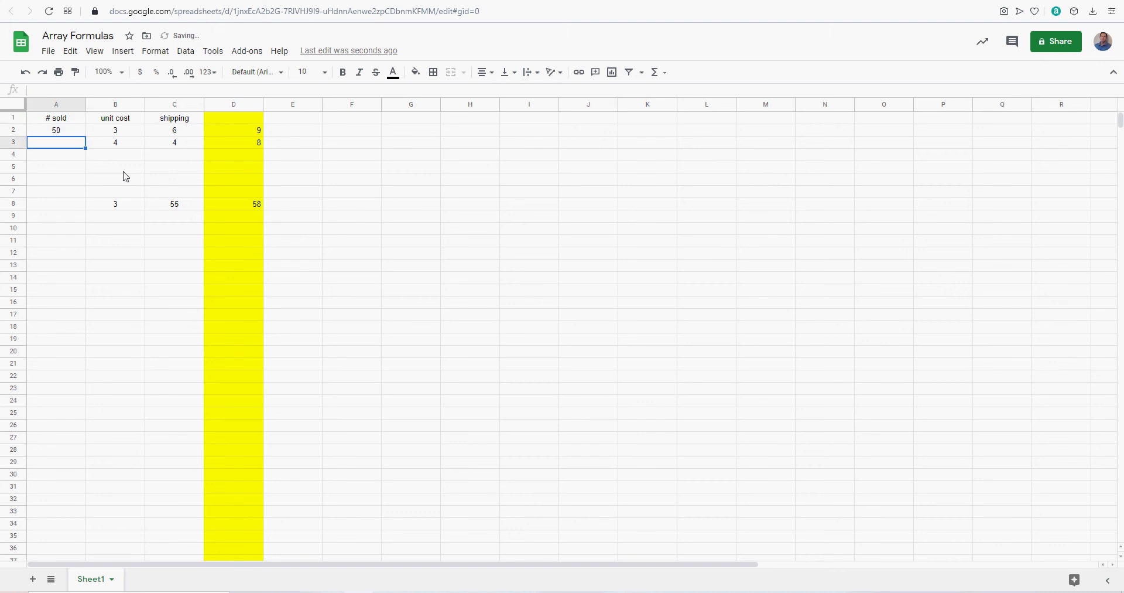
type("10")
key("Return")
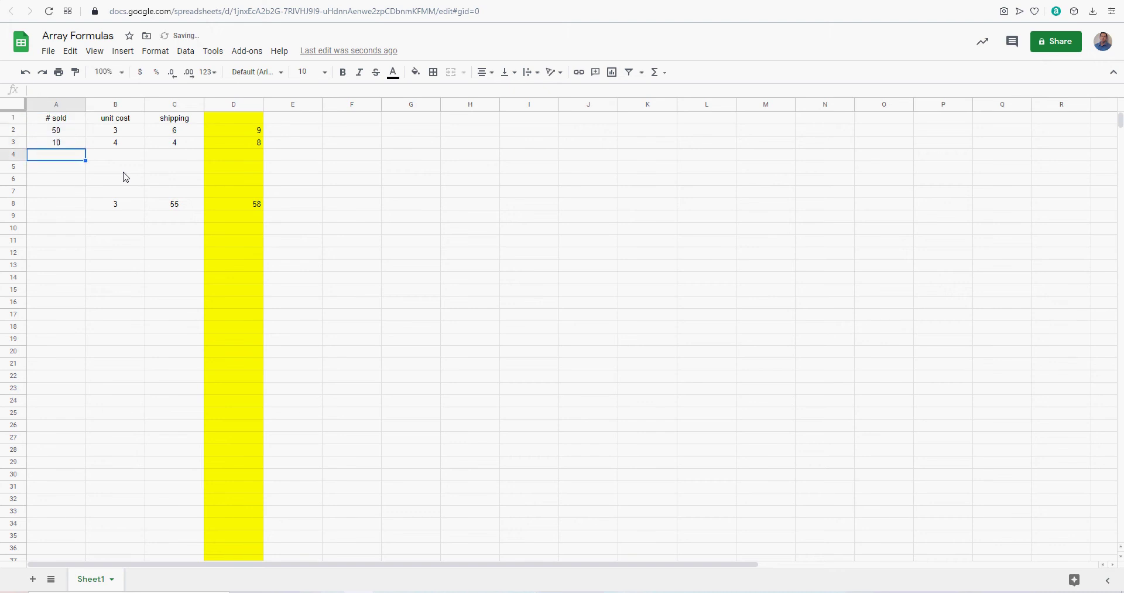
Enter an array formula in E2 that multiplies # sold by unit cost and adds shipping: =arrayformula(a2:a*b2:b+c2:c)
left_click(246, 132)
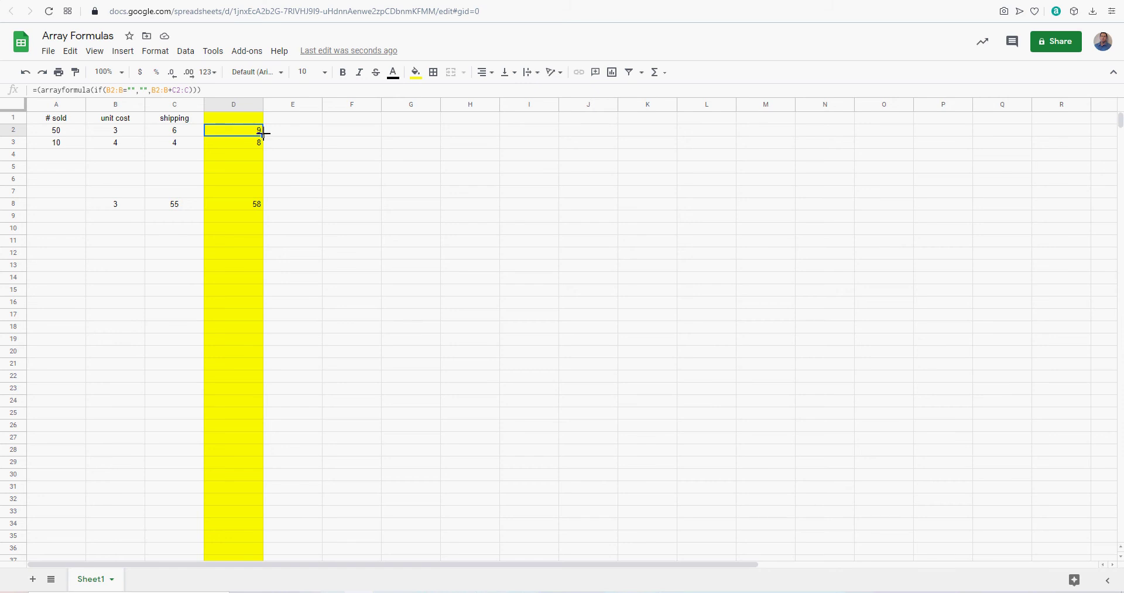
left_click(274, 134)
type("=a")
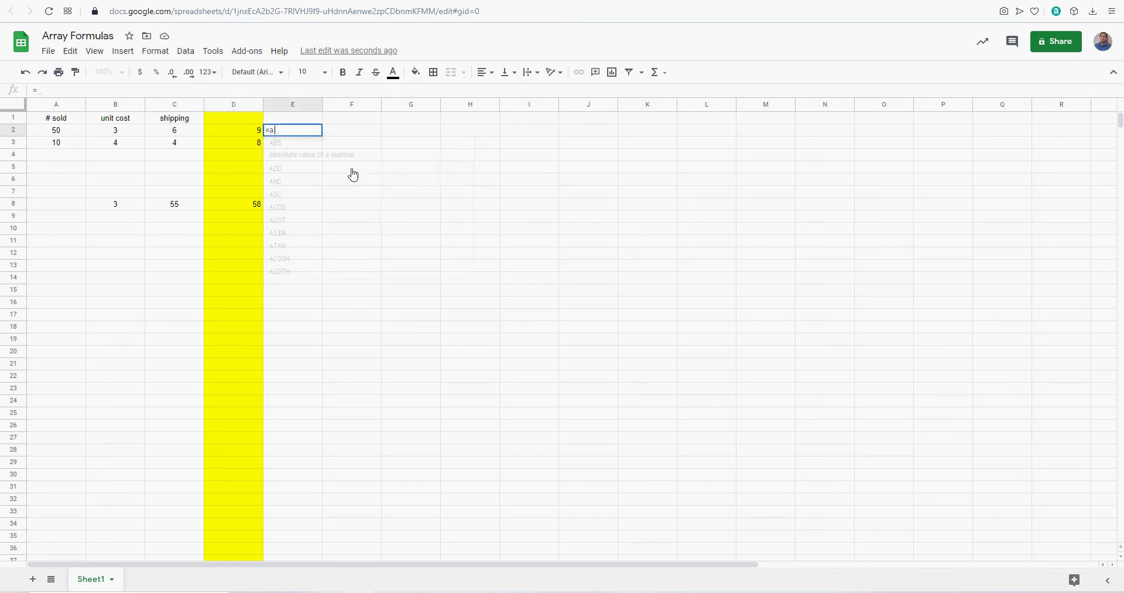
type("rrayformula(")
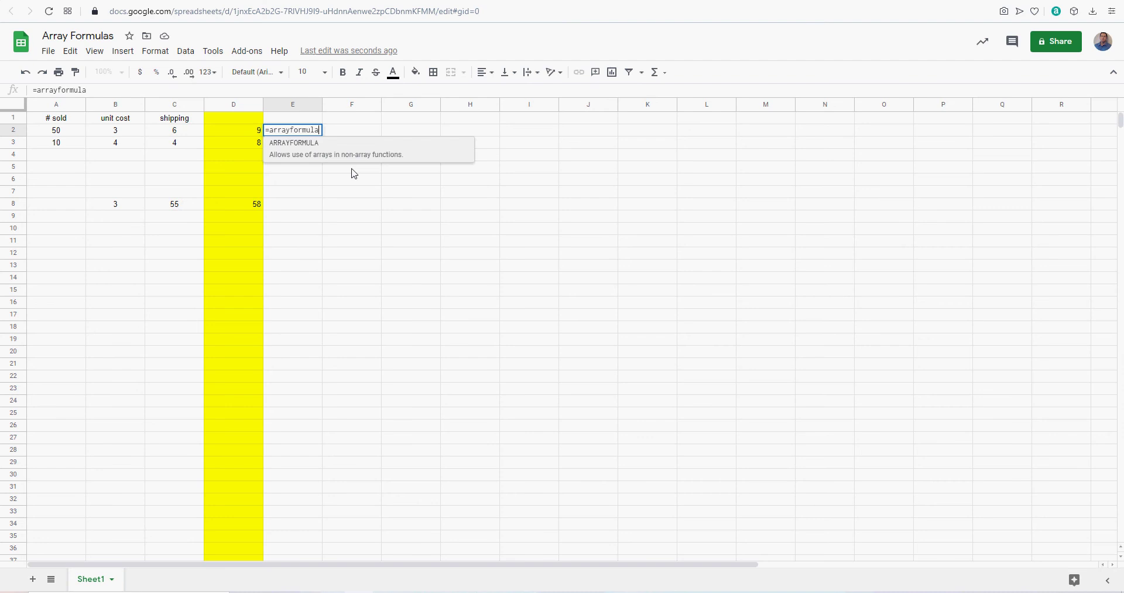
type("2")
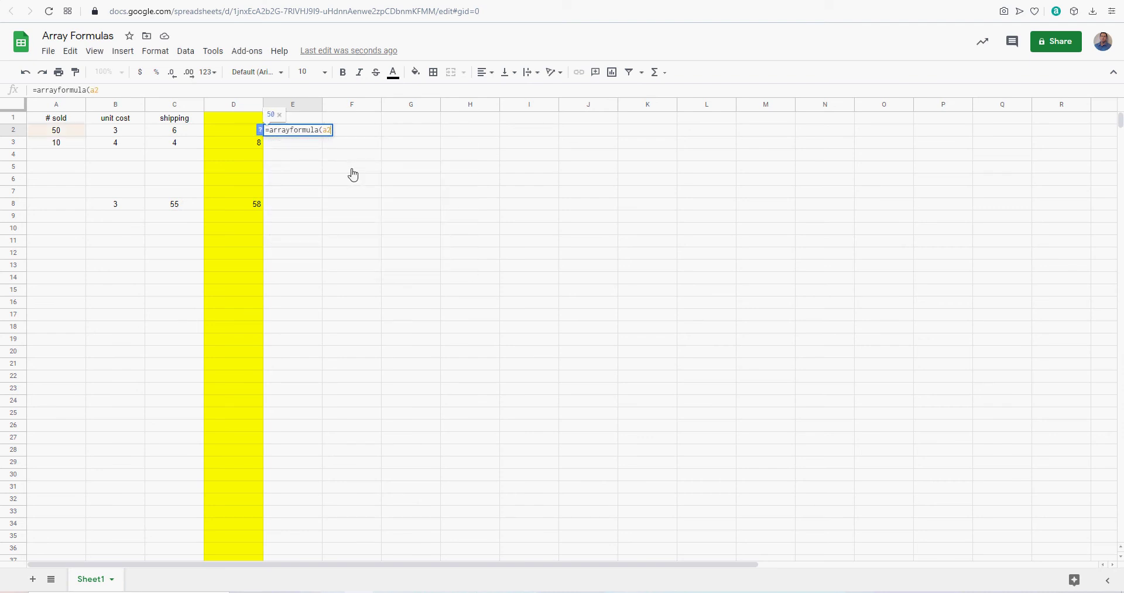
type(":a*")
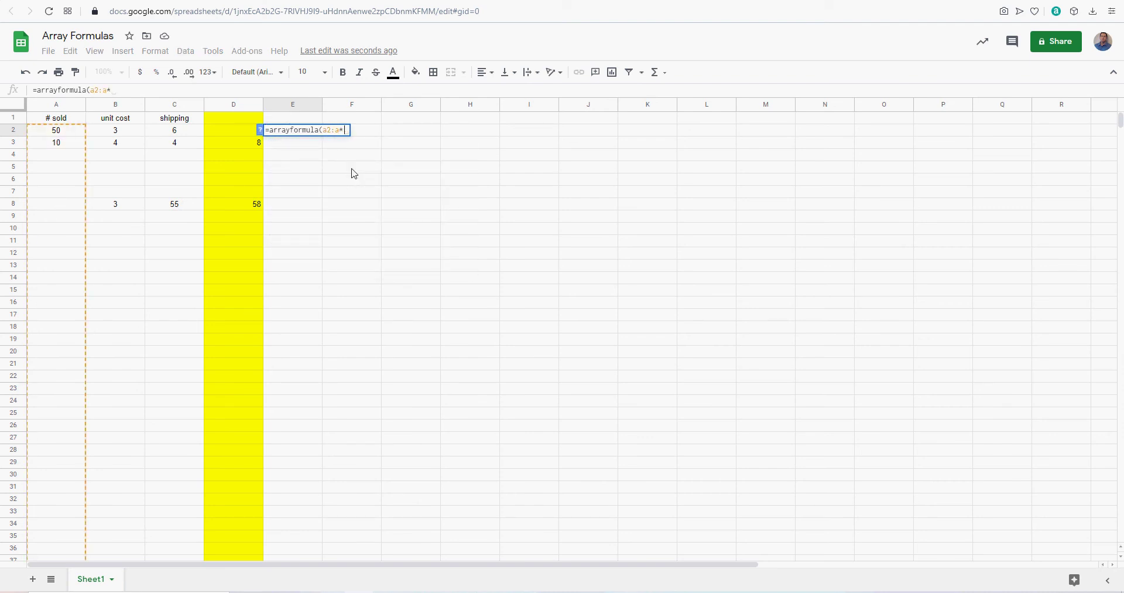
type("b2:b")
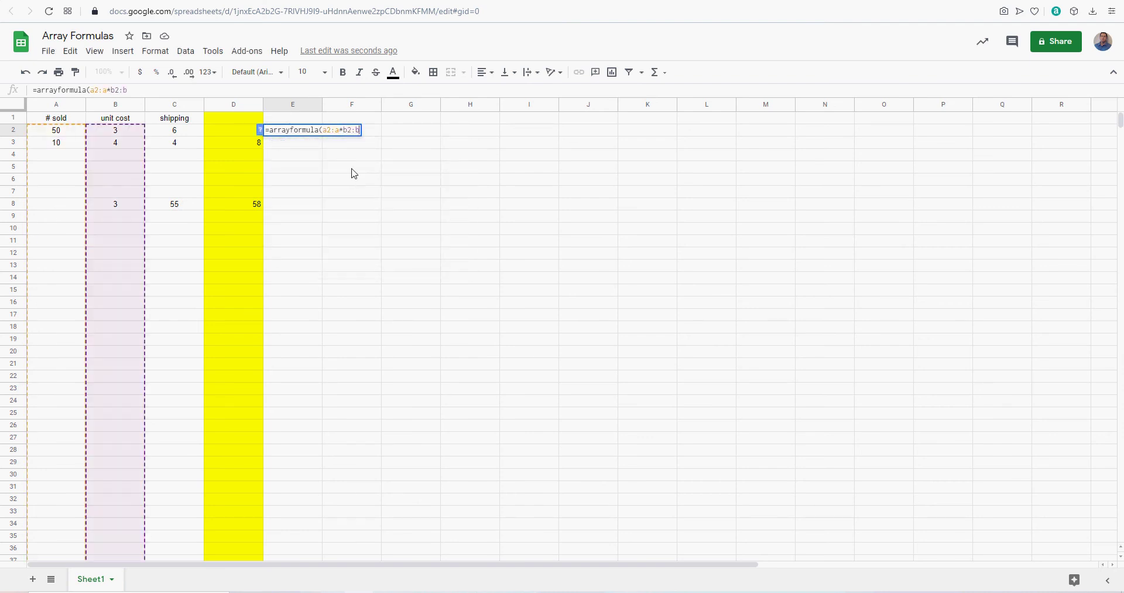
type("+c2")
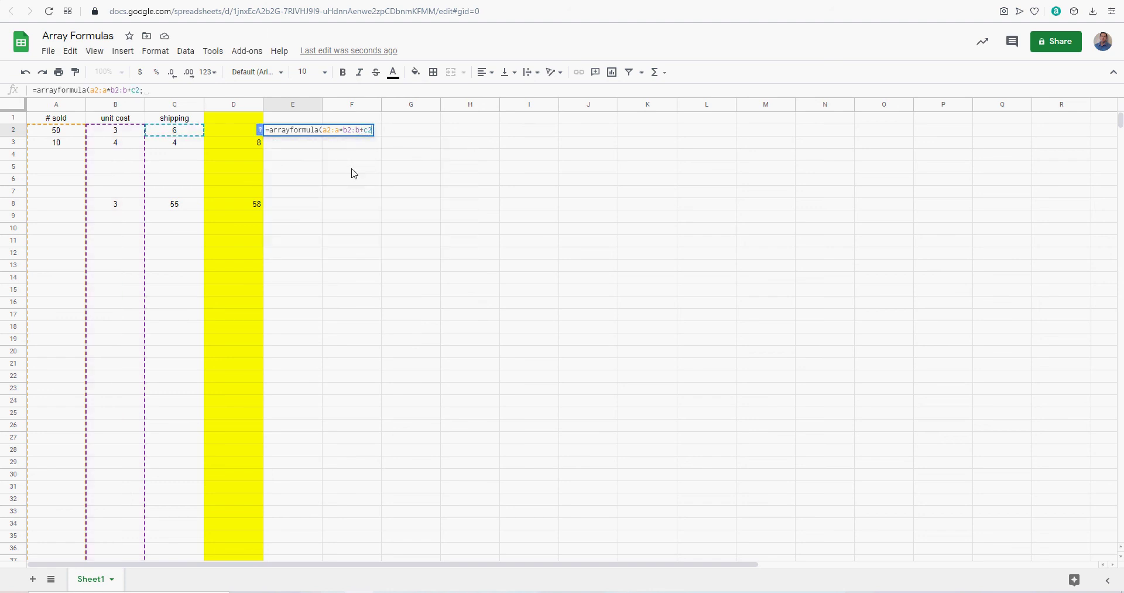
key("BackSpace")
type("2:c")
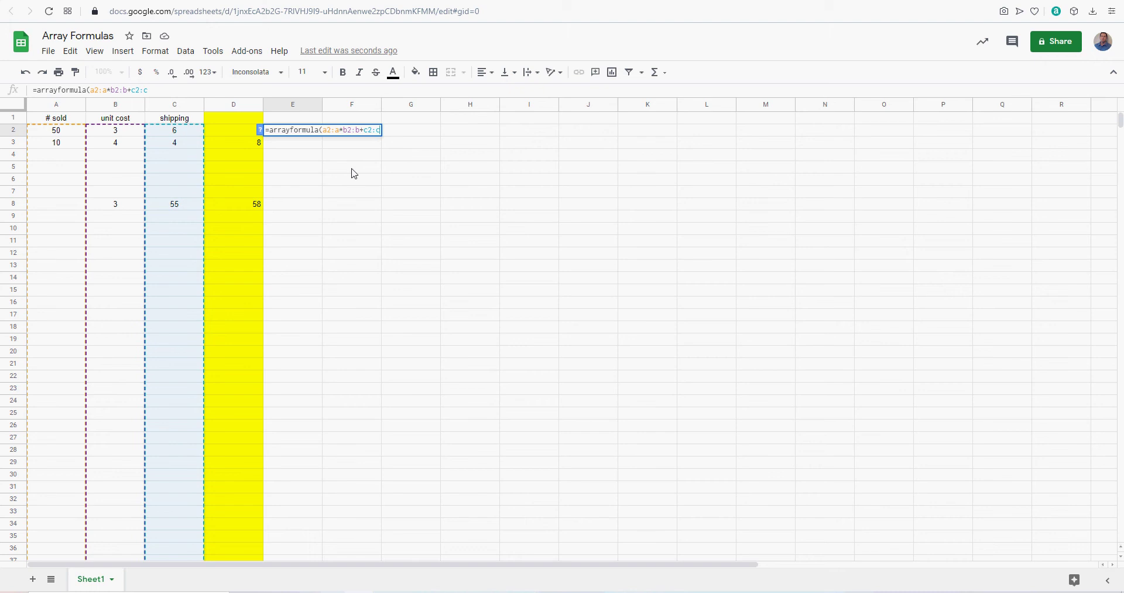
key("Return")
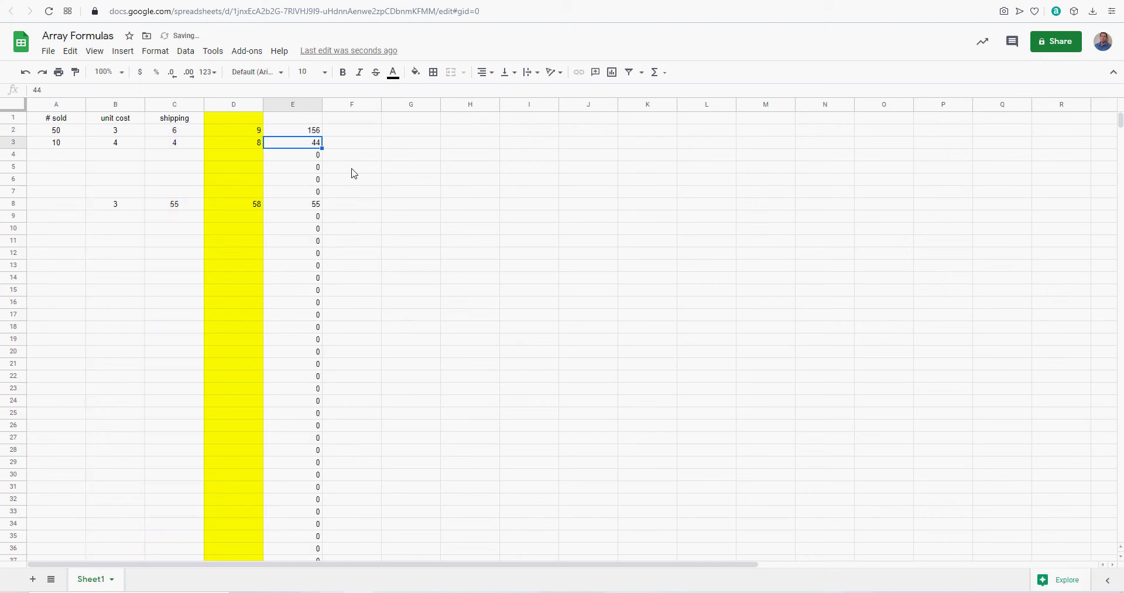
Center the contents of columns D and E horizontally
left_click_drag(300, 105, 235, 105)
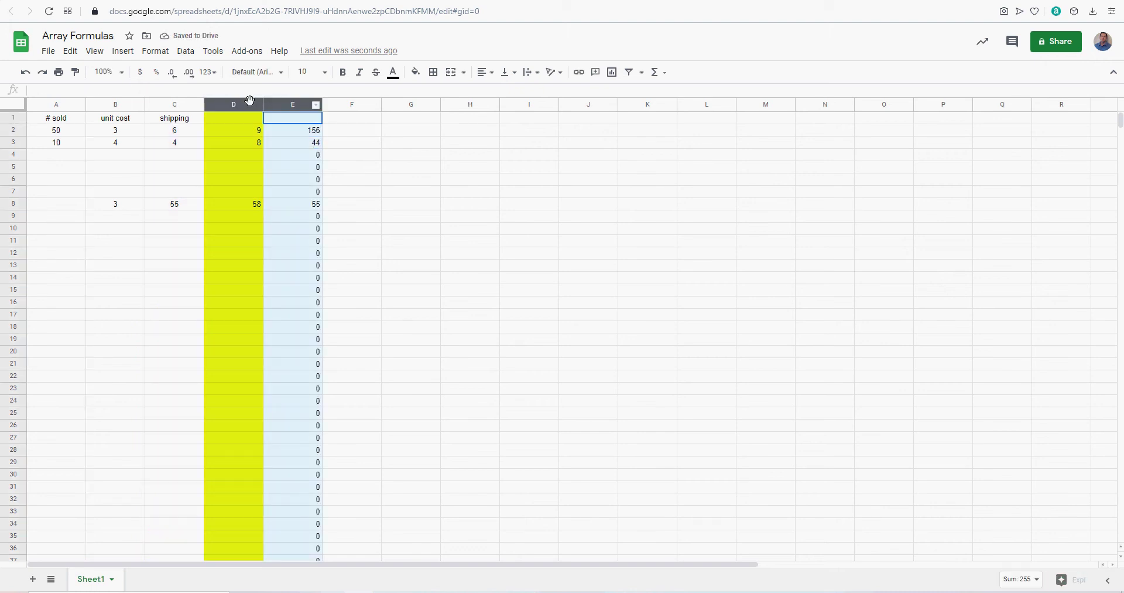
left_click(484, 72)
left_click(496, 89)
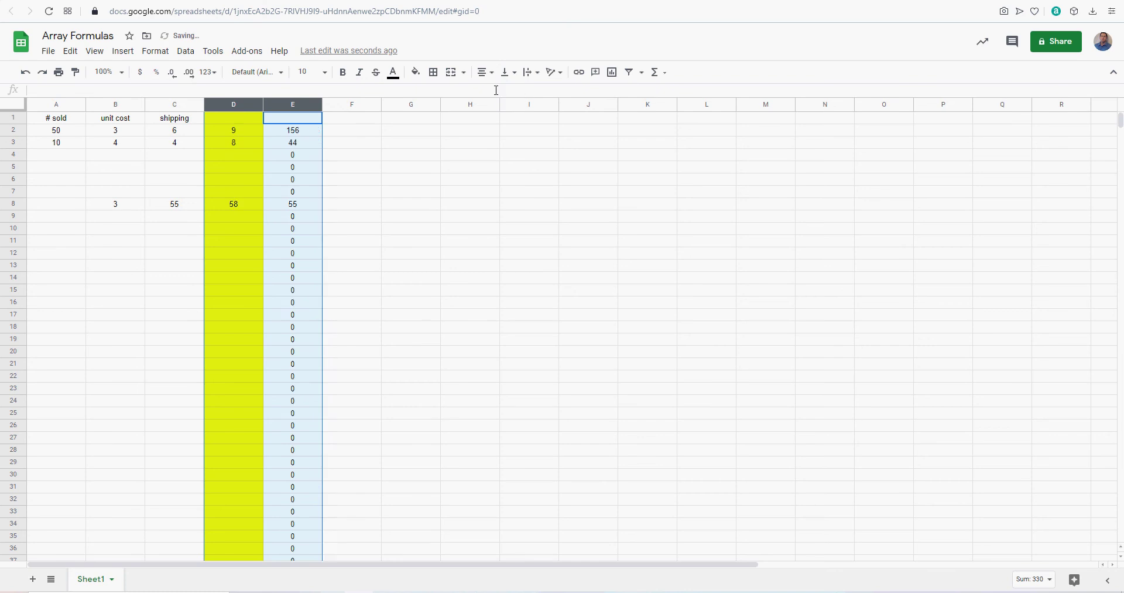
left_click(423, 146)
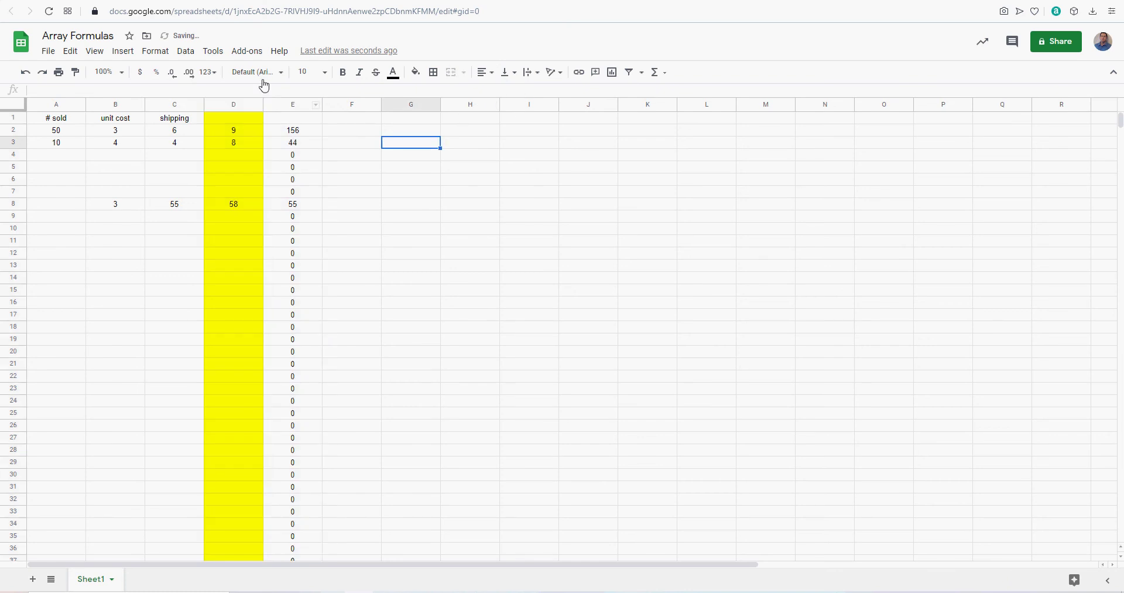
Select cell E2 to review its array formula
left_click(340, 132)
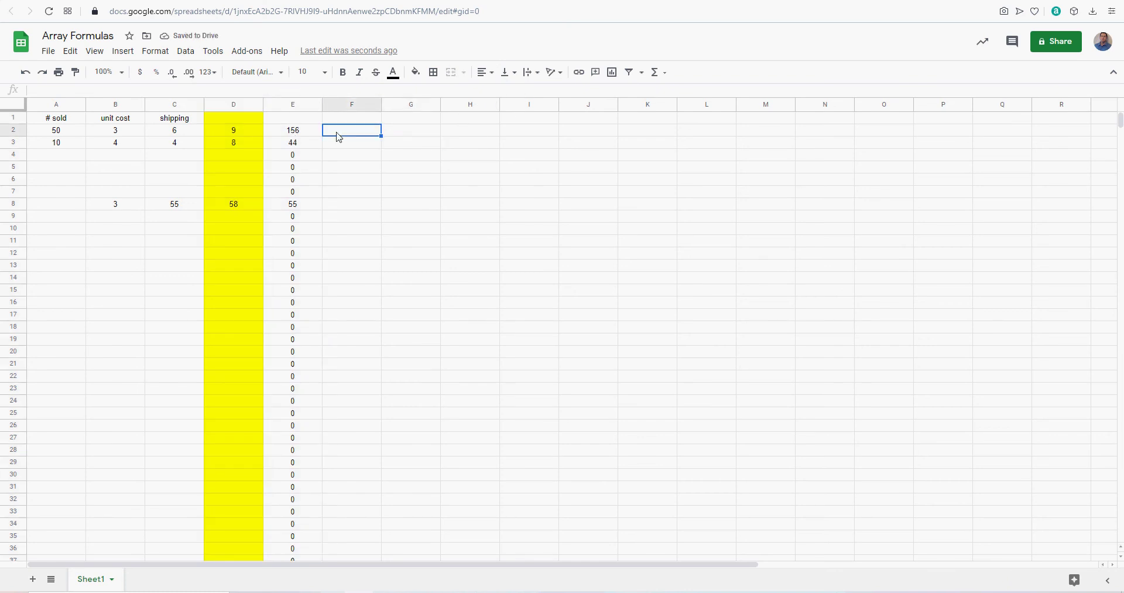
left_click(404, 131)
left_click(459, 132)
left_click(526, 134)
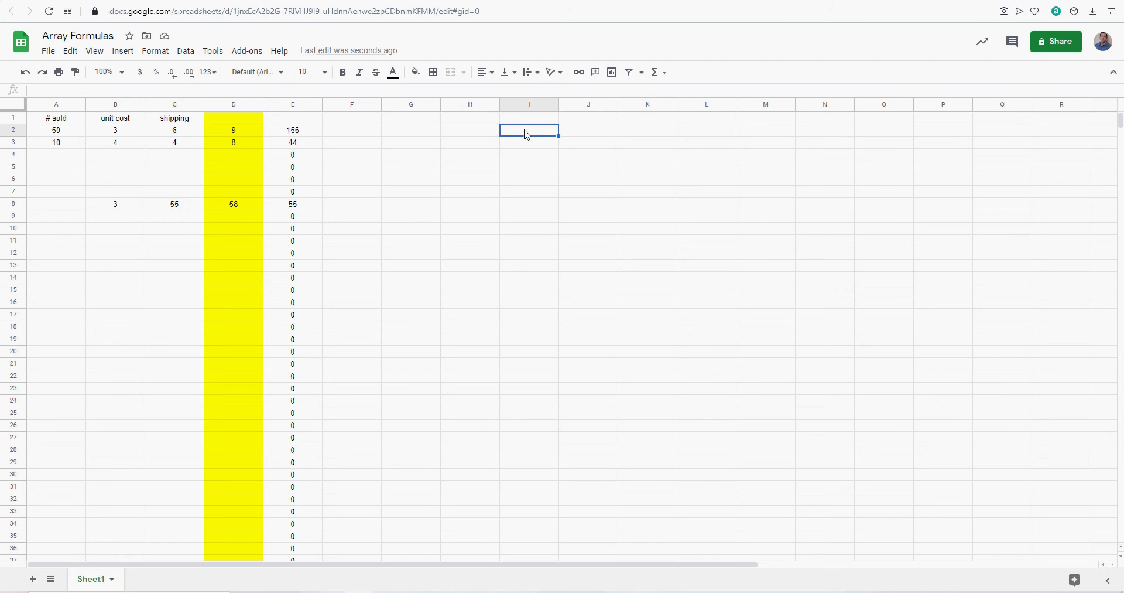
left_click(300, 136)
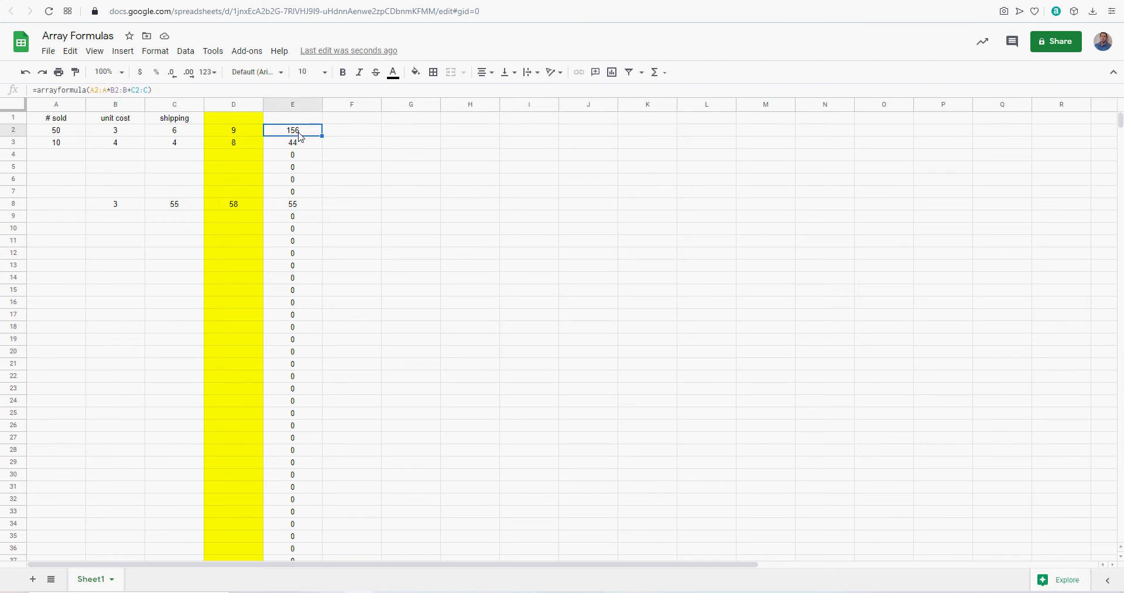
left_click(364, 146)
type("=A")
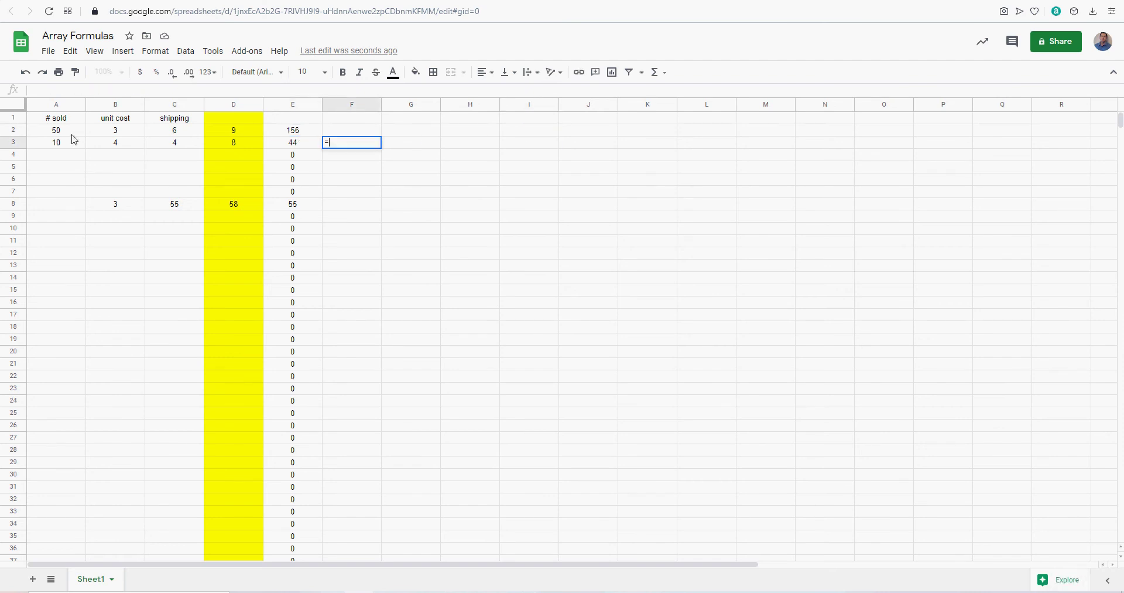
key("BackSpace")
key("BackSpace")
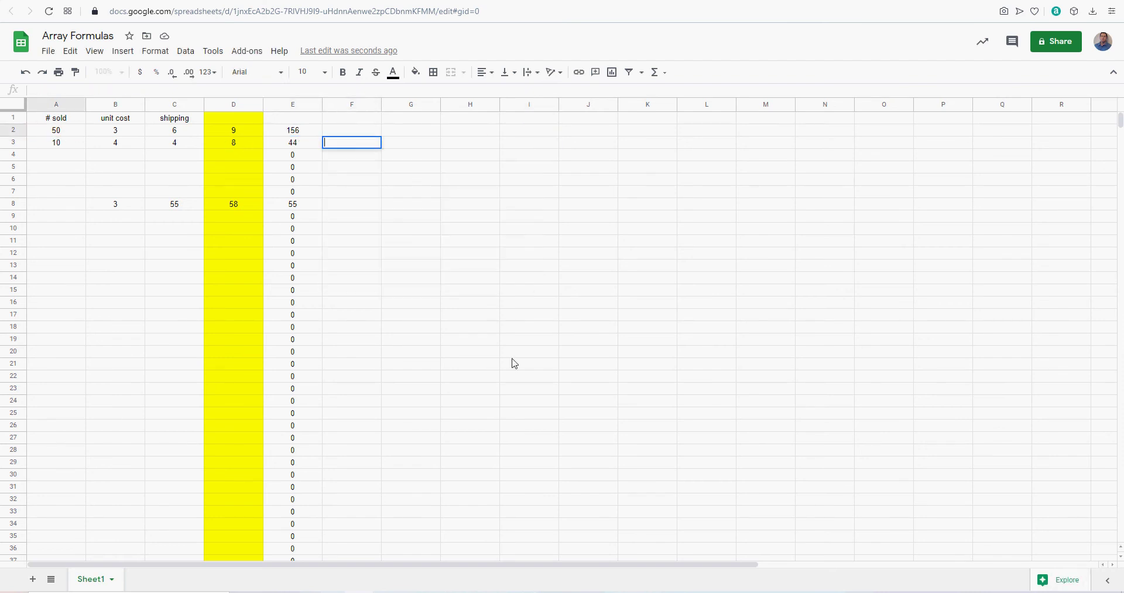
left_click_drag(512, 359, 510, 354)
Set the # sold quantity in A3 to 5
left_click(61, 130)
left_click(108, 132)
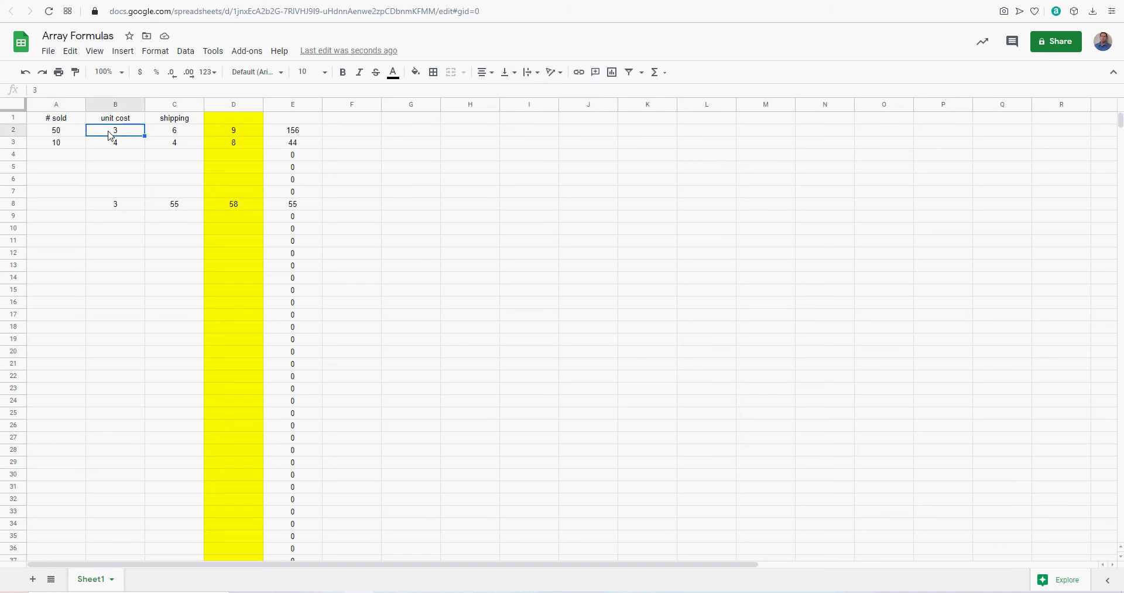
left_click(178, 133)
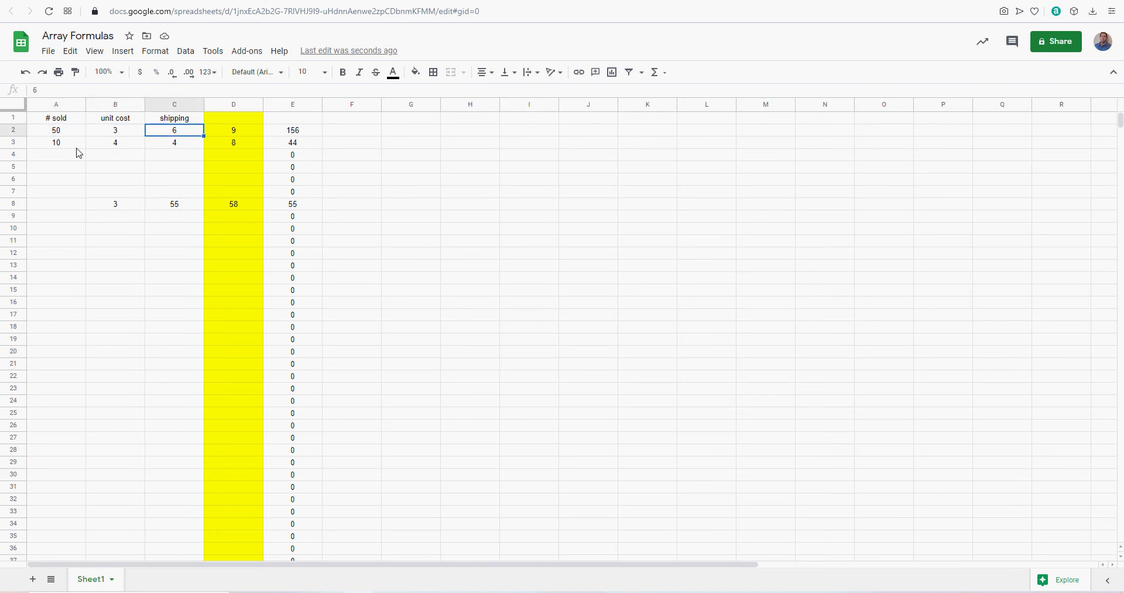
left_click(115, 147)
left_click(151, 146)
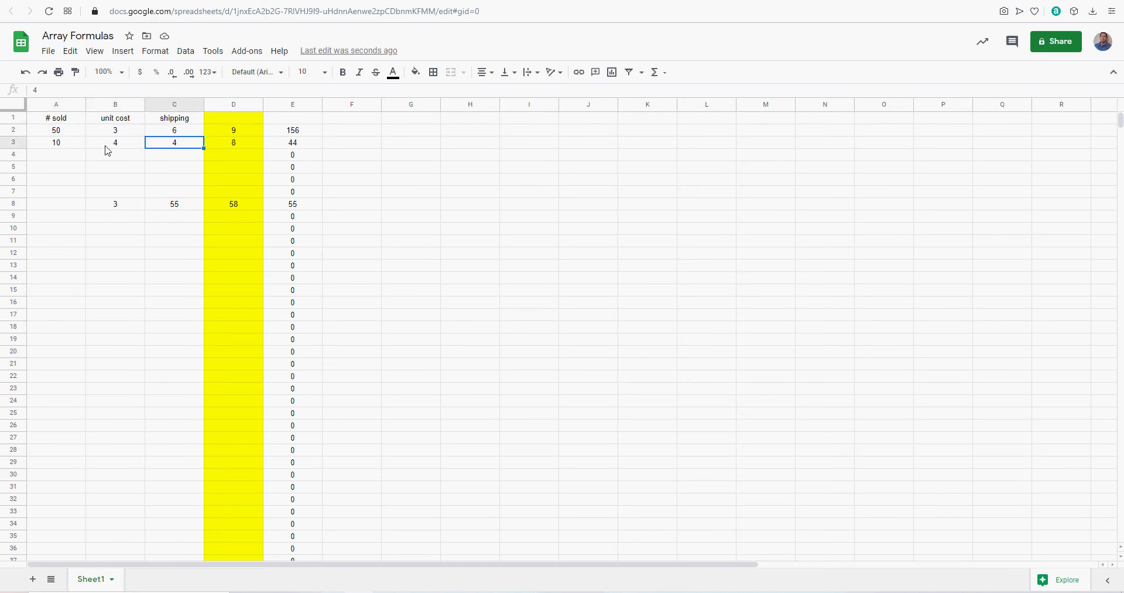
left_click(71, 147)
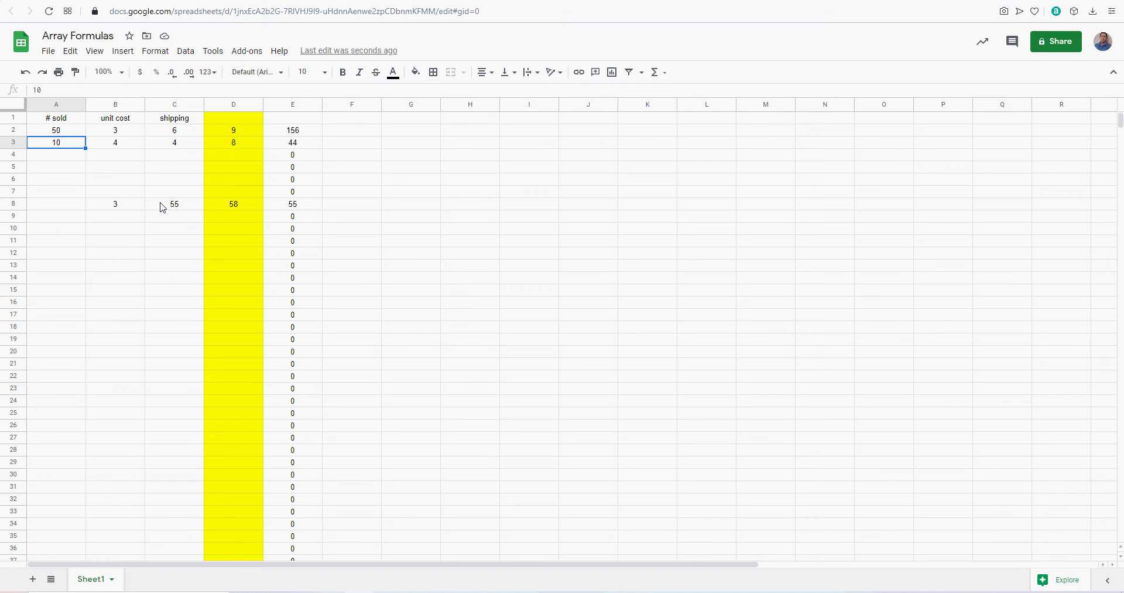
type("5")
key("Return")
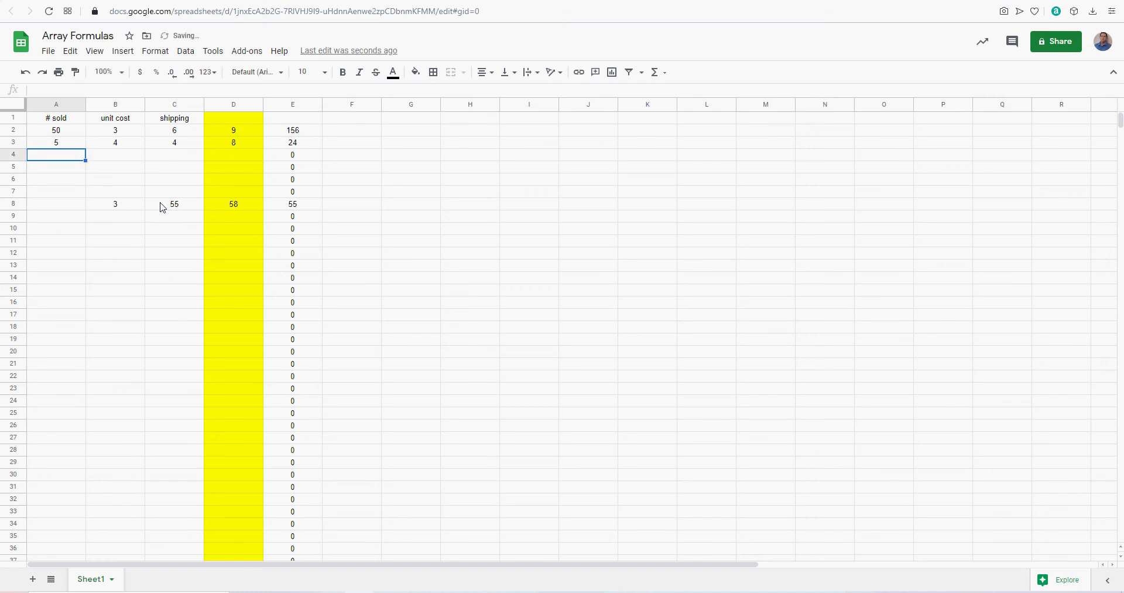
Examine how the E2 array formula's results follow from the # sold, unit cost and shipping values in rows 2 and 3
key("Up")
key("Right")
key("Right")
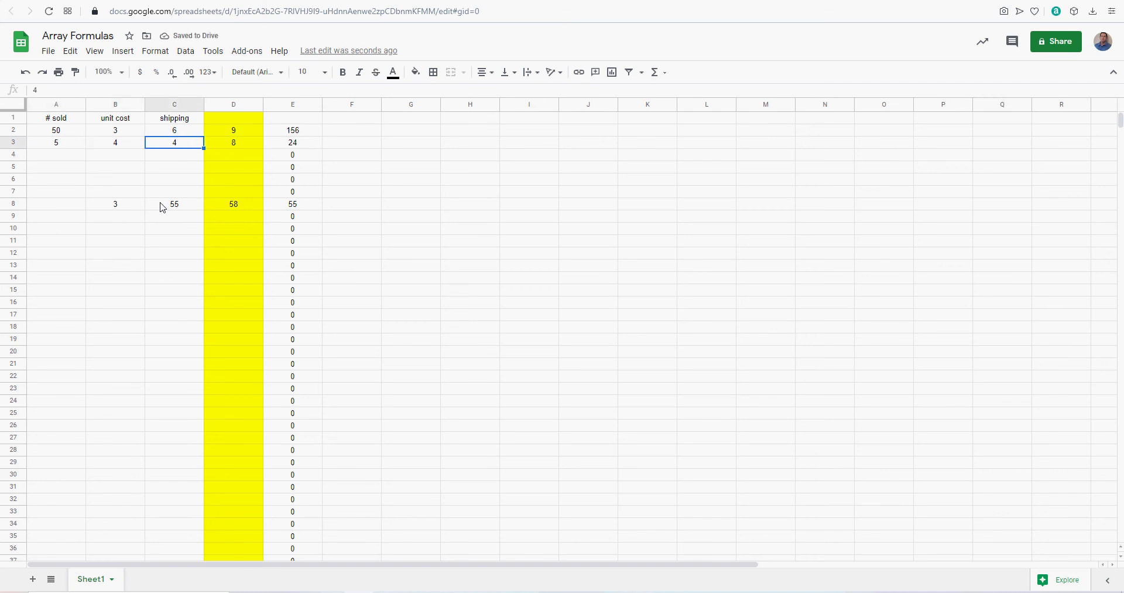
key("Right")
key("Right")
key("Up")
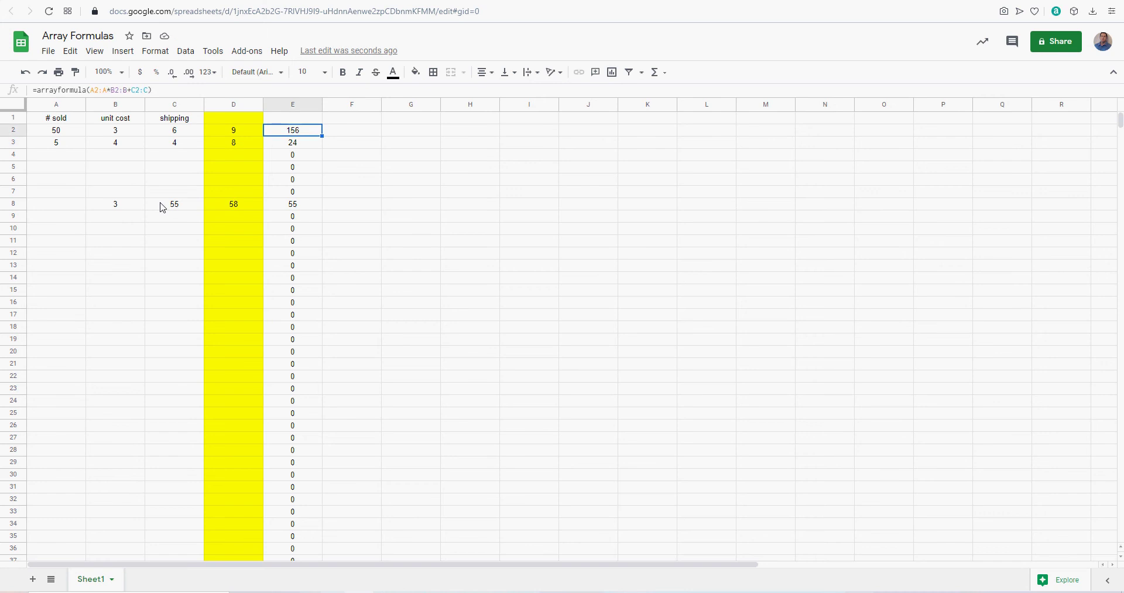
key("Left")
key("Left")
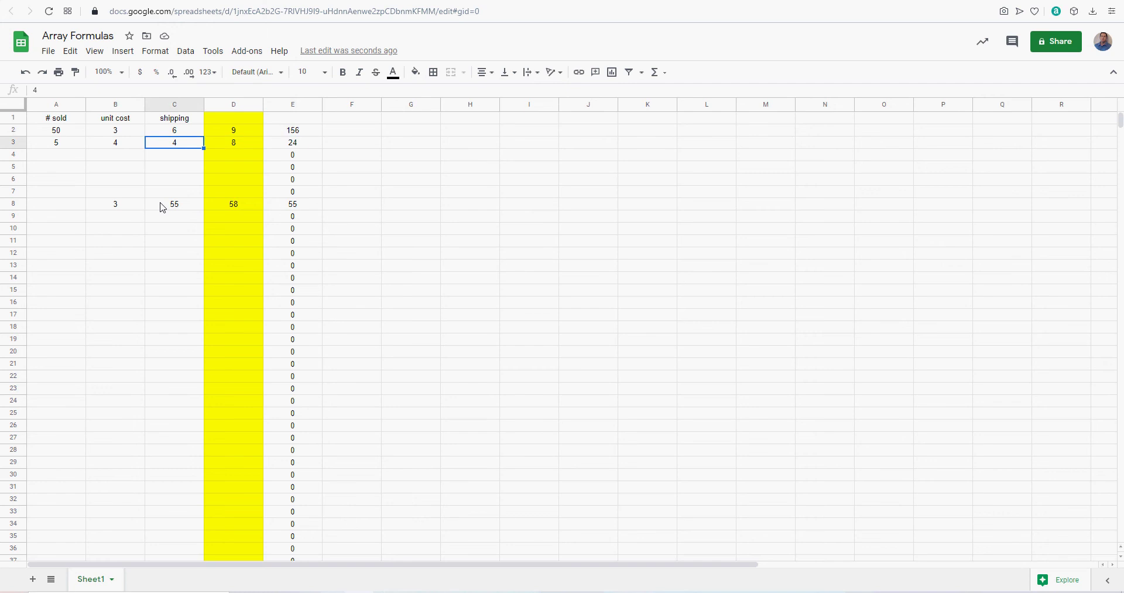
key("Up")
key("Right")
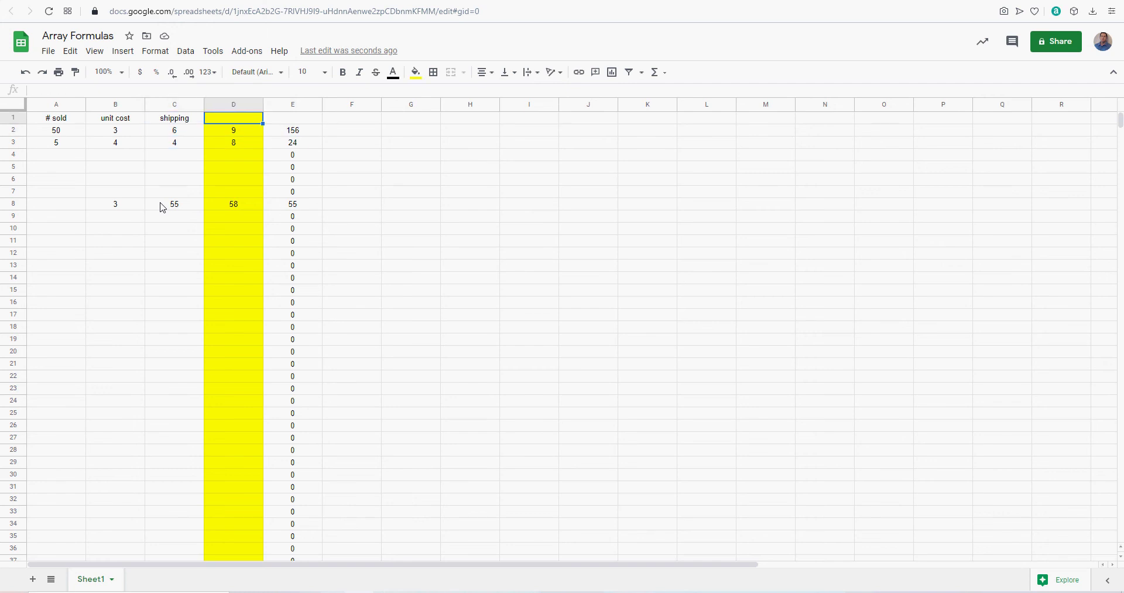
key("Down")
key("Left")
key("Left")
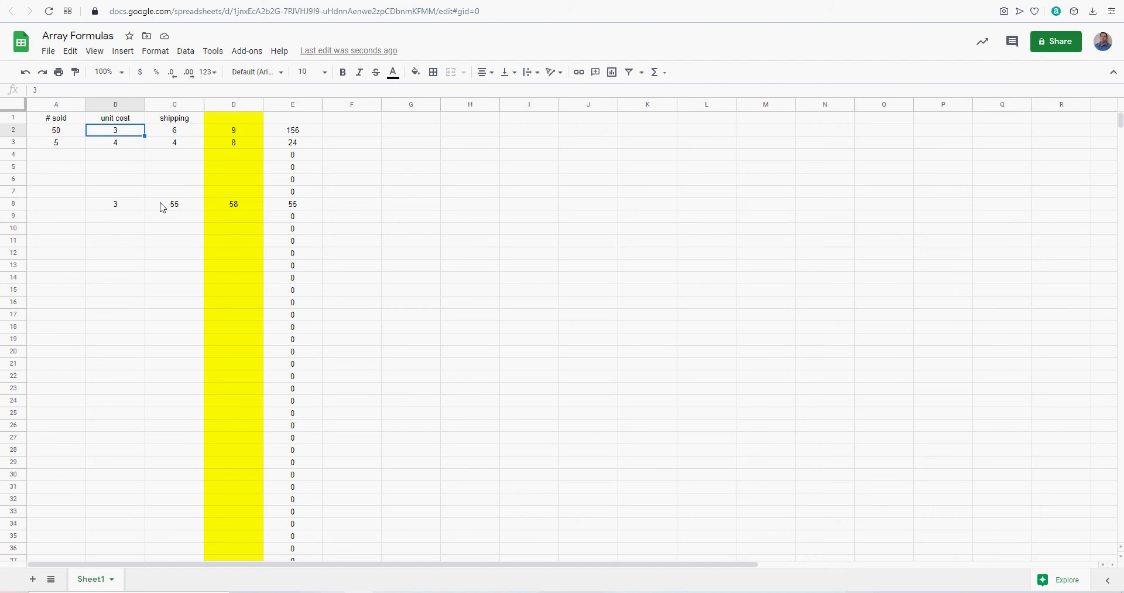
key("Right")
key("Right")
key("Right")
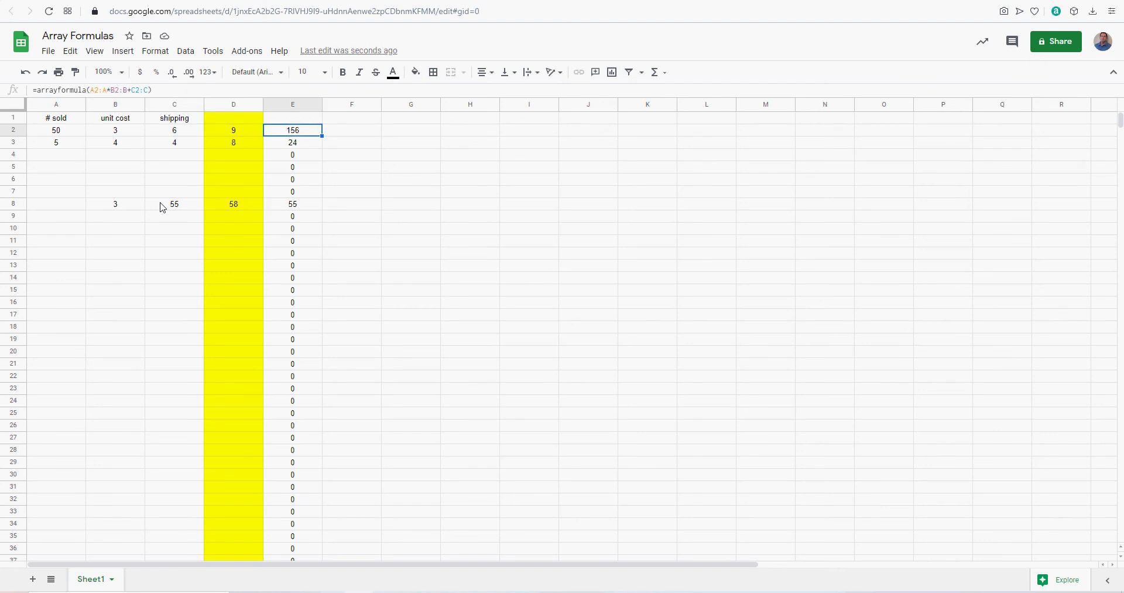
Enter an array formula in F2 that subtracts shipping from unit cost and adds # sold: =arrayformula(b2:b-c2:c+a2:a)
key("Right")
type("=")
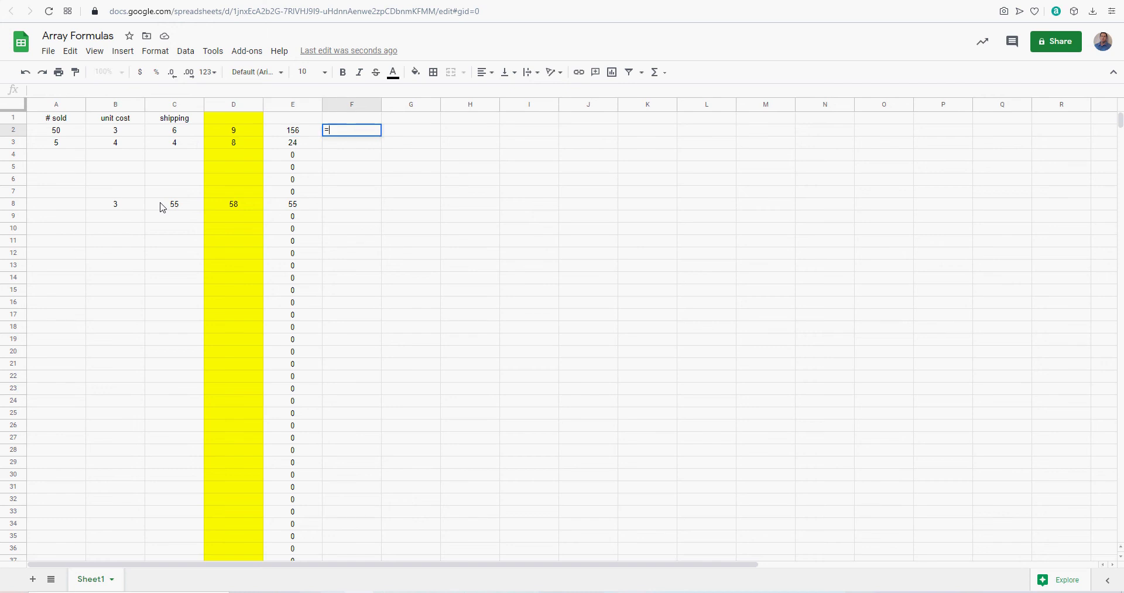
type("arrayformula(")
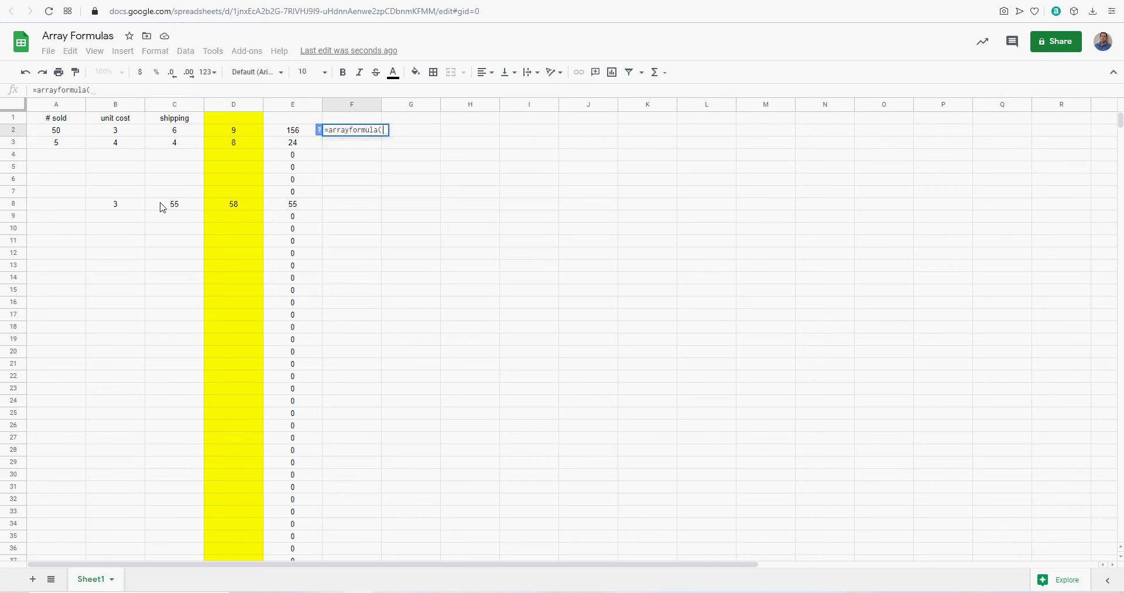
type("b2:b")
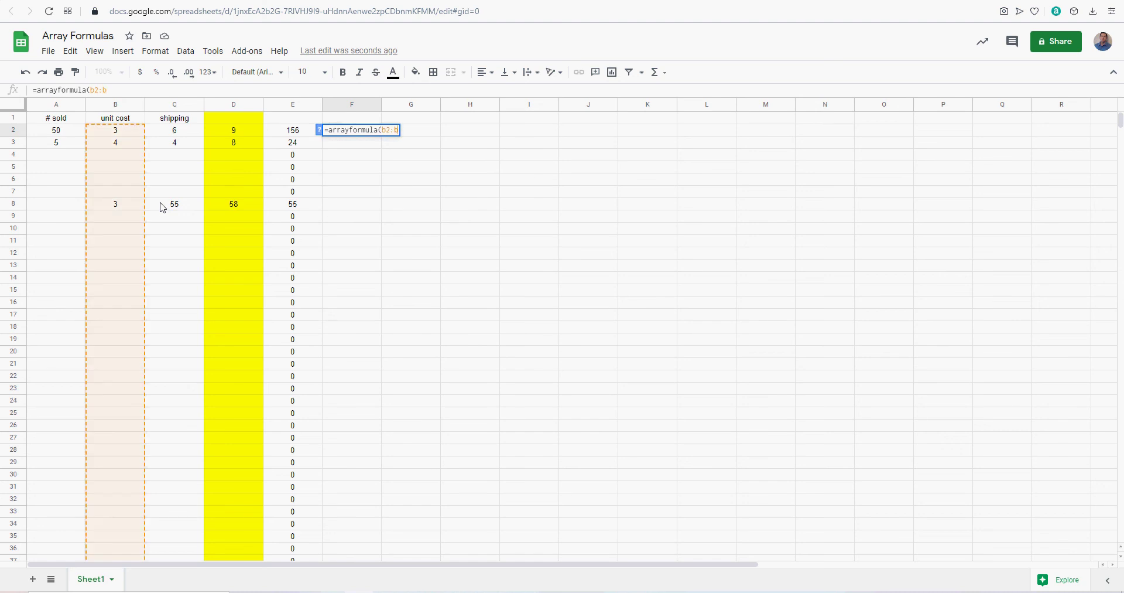
type("-c2:")
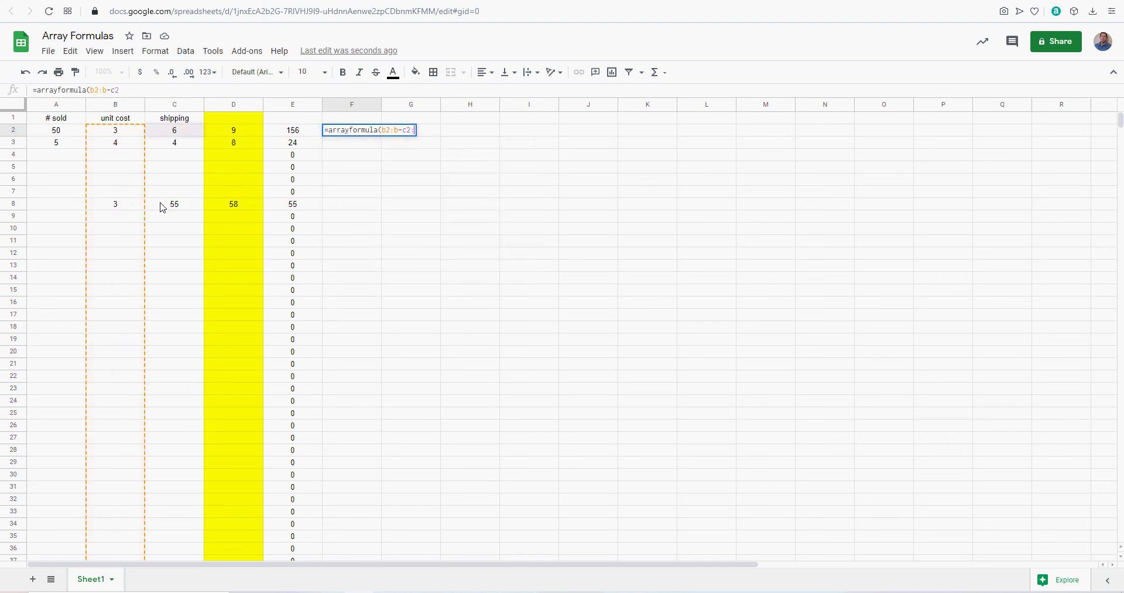
type("c+a2:a")
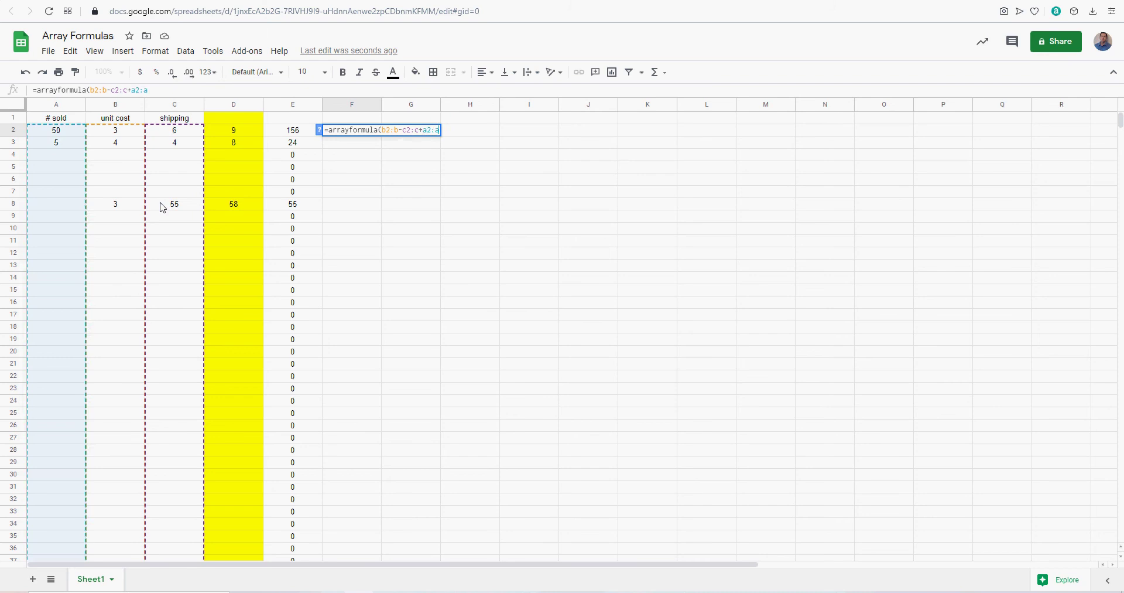
key("Return")
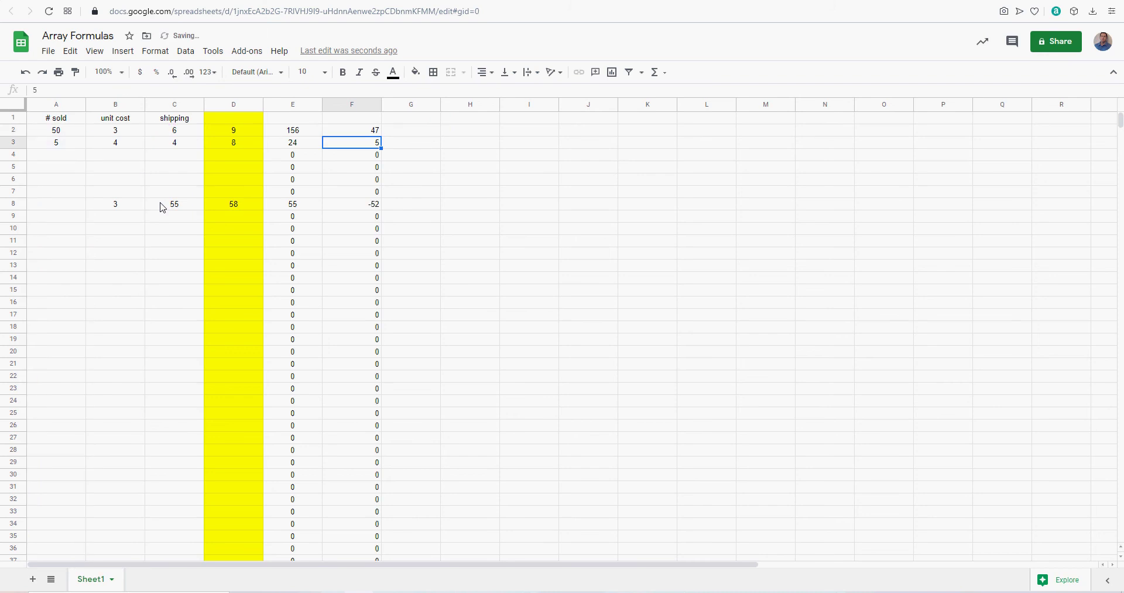
Center the contents of column F horizontally
left_click(345, 104)
left_click(485, 73)
left_click(499, 93)
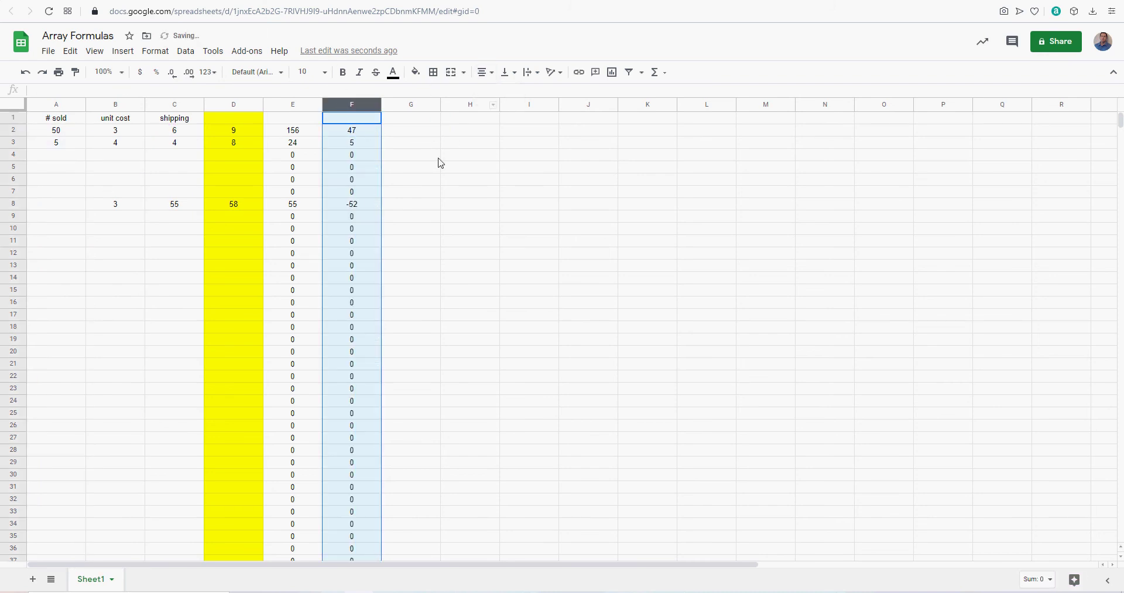
left_click(435, 156)
Compare the array formulas in E2 and F2 with the row 2 source values and check the results down the columns
left_click(353, 191)
left_click(356, 255)
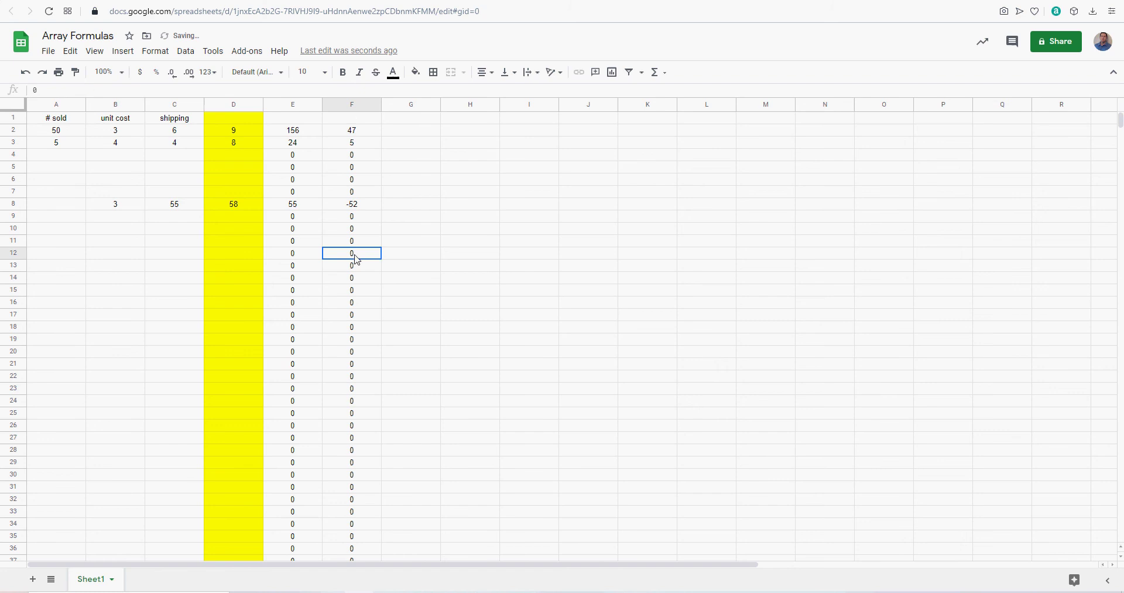
left_click(294, 132)
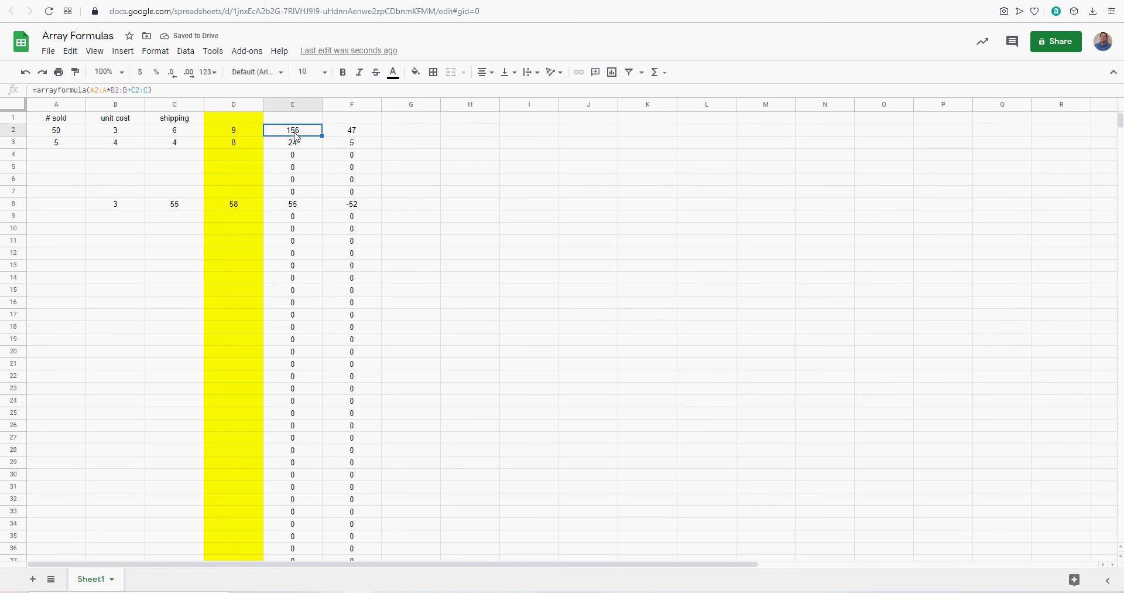
left_click(352, 136)
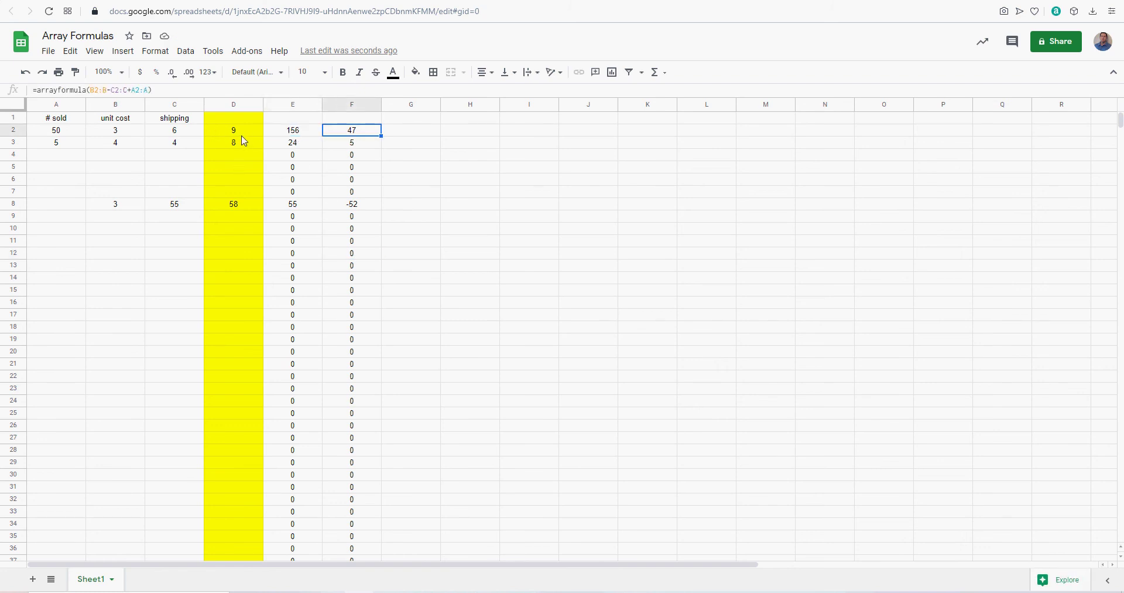
left_click(320, 134)
left_click(350, 135)
left_click(66, 135)
left_click(111, 133)
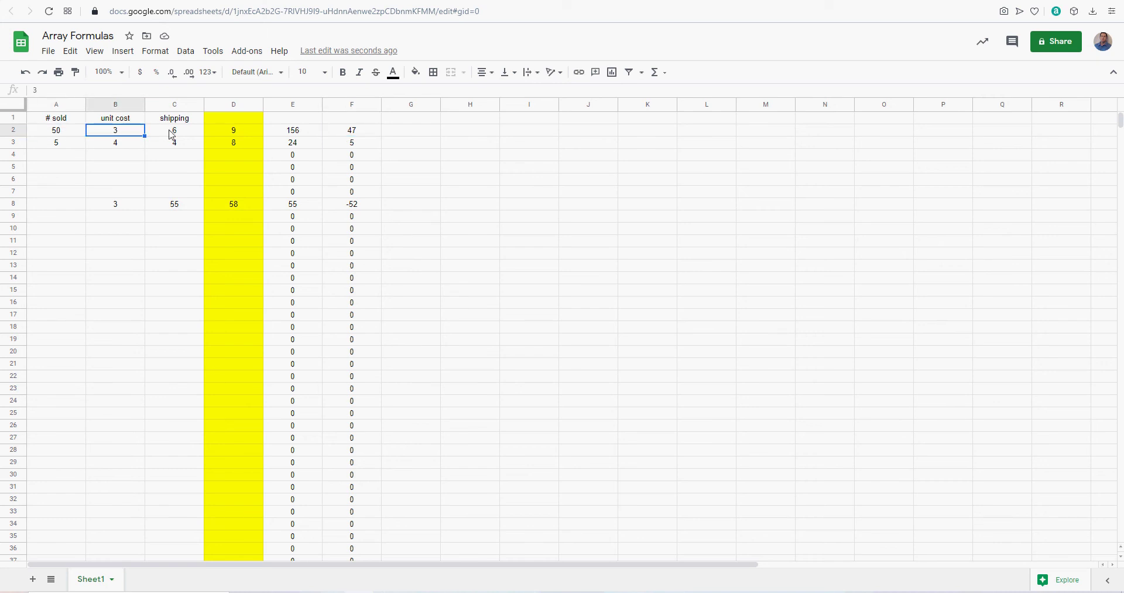
left_click(171, 132)
left_click(222, 134)
left_click(291, 134)
left_click(340, 133)
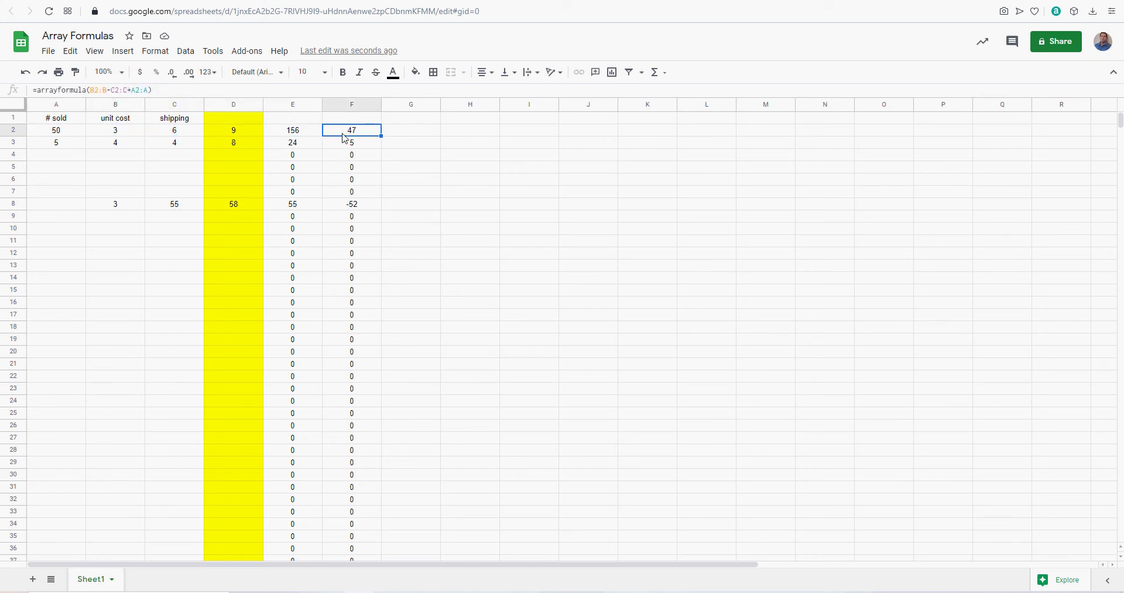
scroll(256, 313, "down", 1)
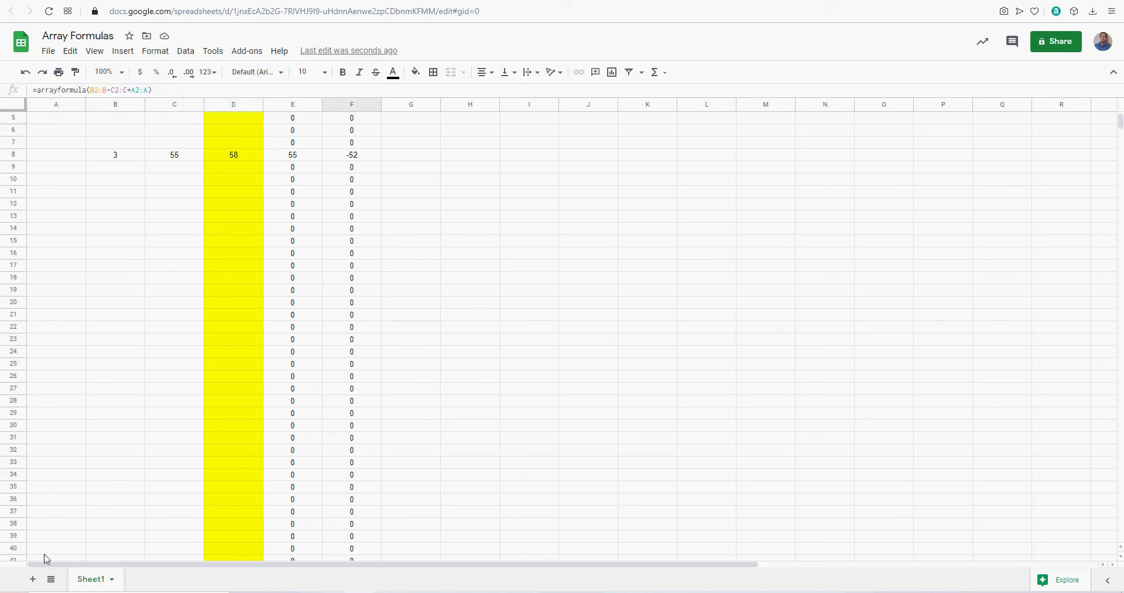
Add a new sheet and enter the column header color in A1
left_click(32, 579)
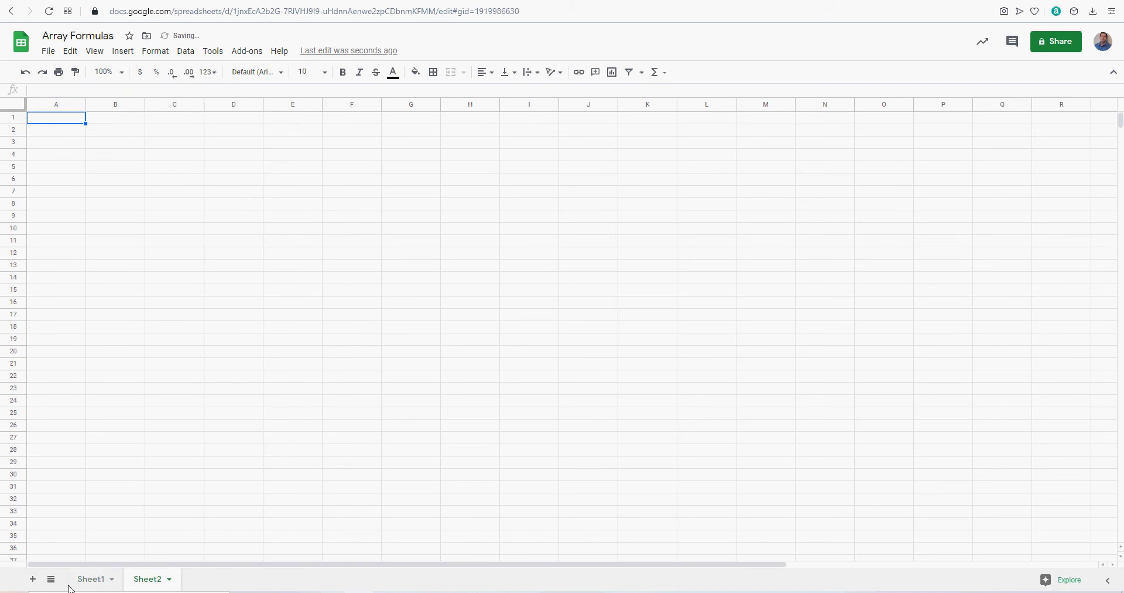
left_click(62, 133)
key("Up")
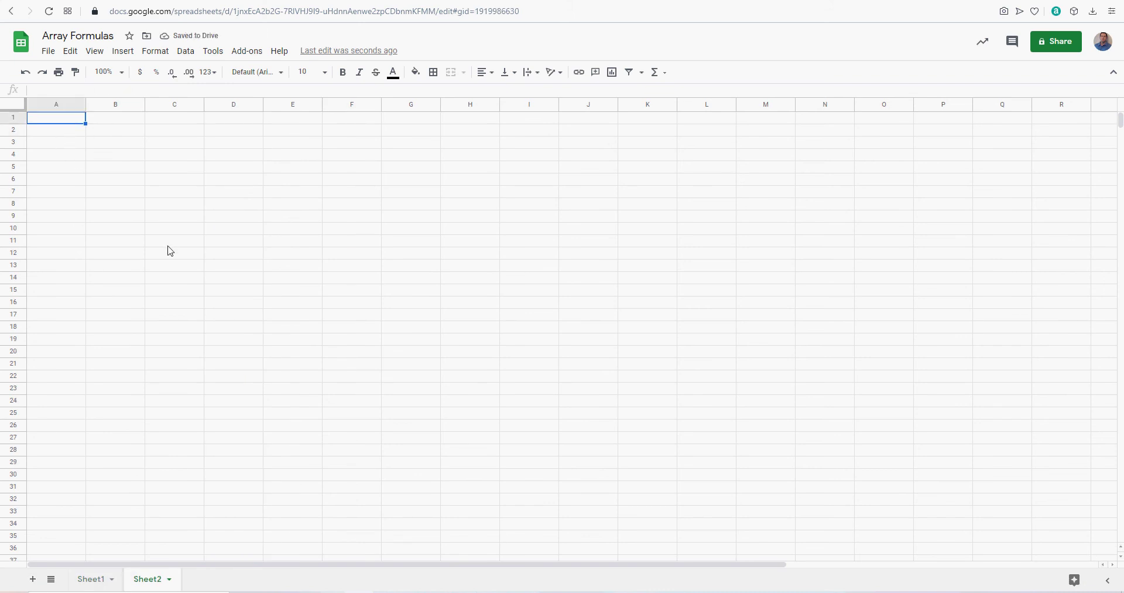
type("color")
key("Return")
key("Up")
key("Right")
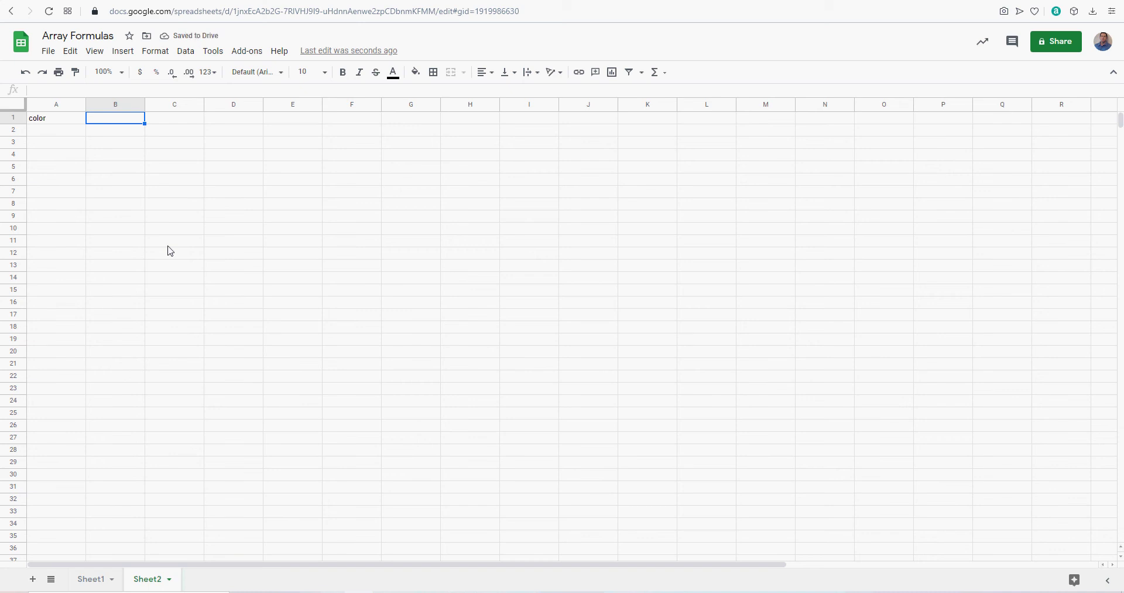
Enter the column headers size in B1 and ID in C1
type("size")
key("Return")
key("Up")
key("Right")
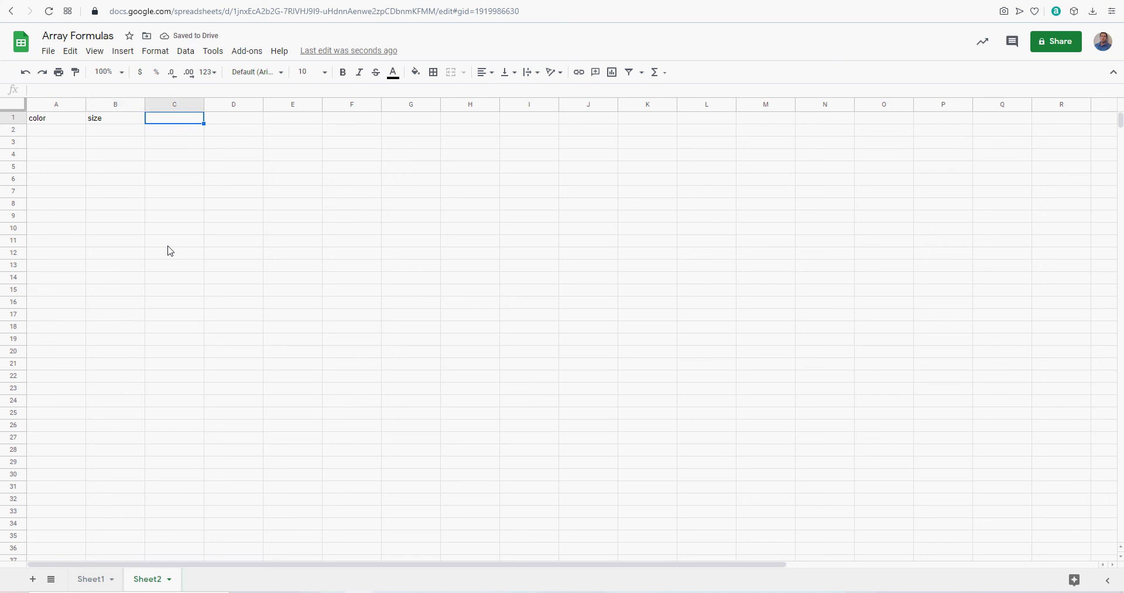
type("ID")
key("Return")
key("Left")
key("Left")
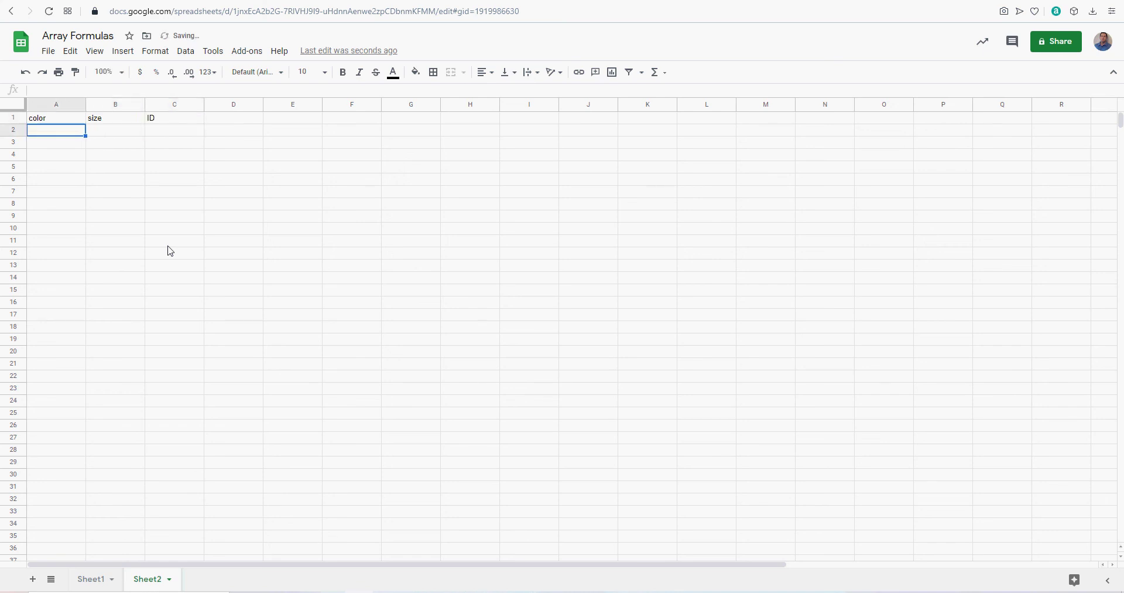
Fill the color column with red, blue and green in A2 to A4
type("red")
key("Return")
type("blue")
key("Return")
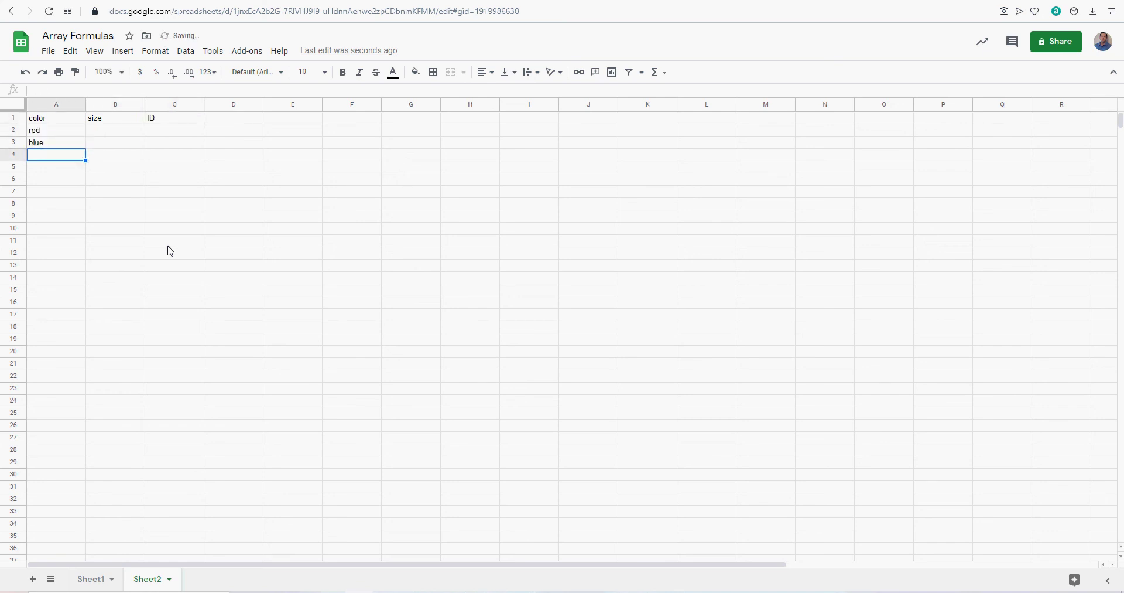
type("green")
key("Return")
Fill the size column with small, small, big and small in B2 to B5
key("Right")
key("Up")
key("Up")
key("Up")
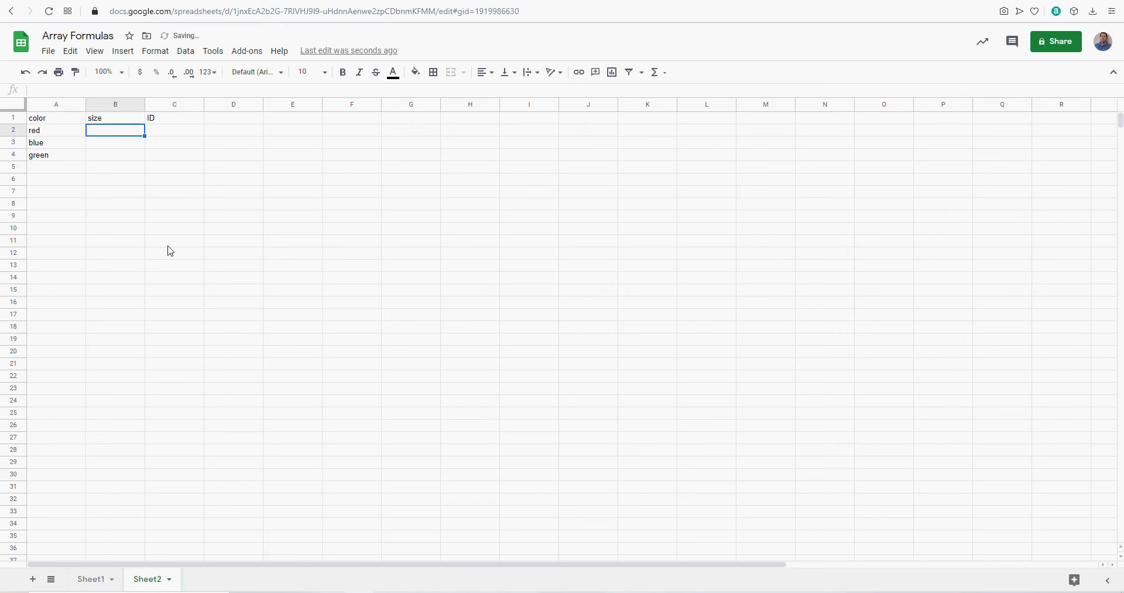
type("small")
key("Return")
type("small")
key("Return")
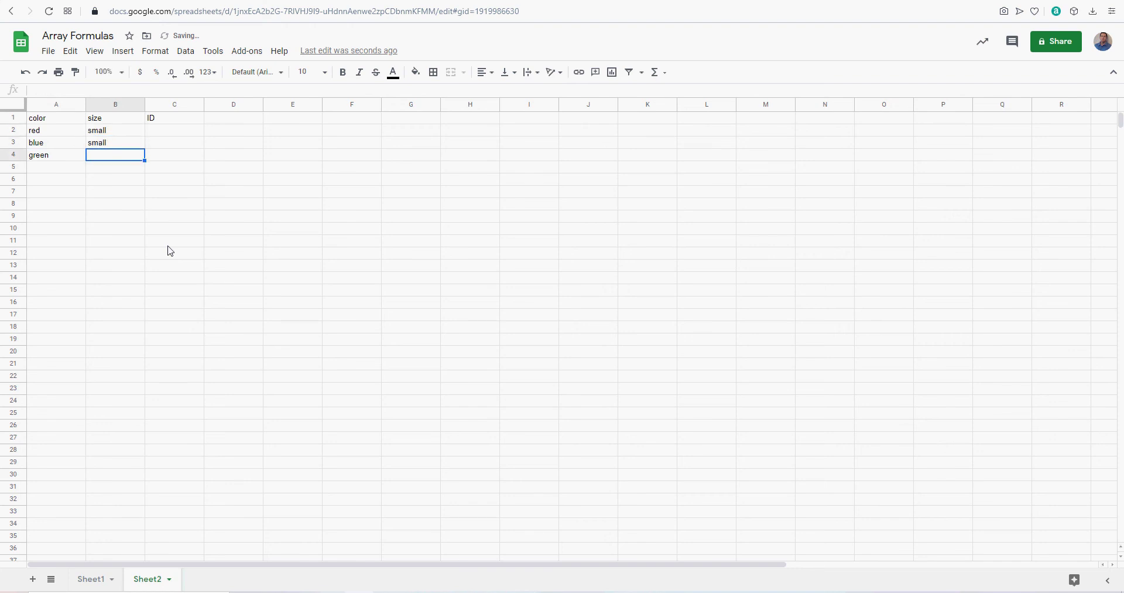
type("big")
key("Return")
type("small")
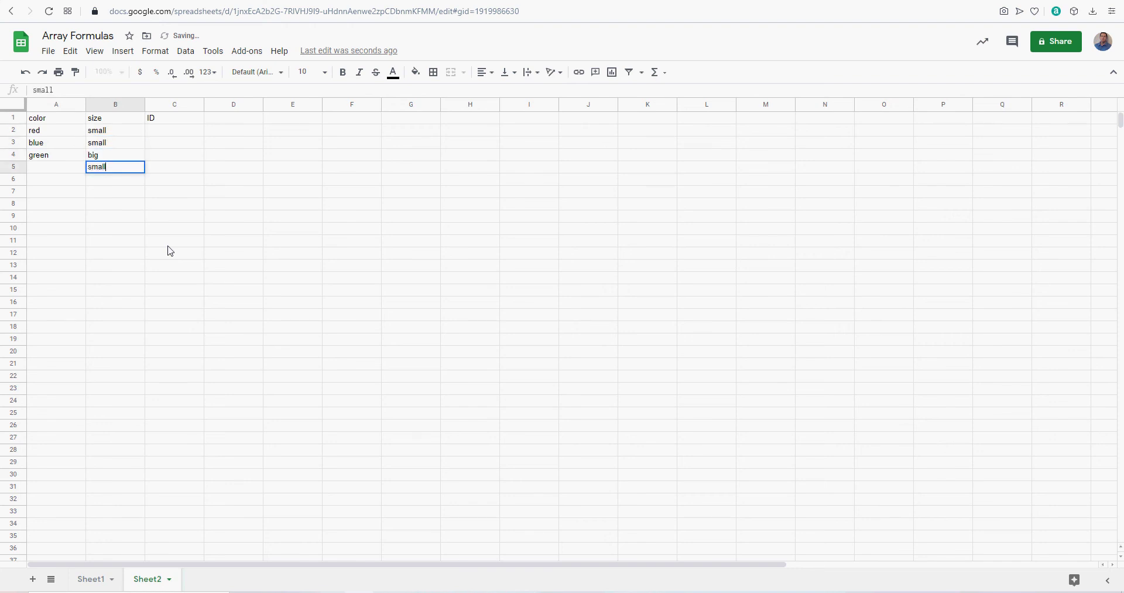
key("Return")
Enter green as the color for the last row in A5
key("Up")
key("Left")
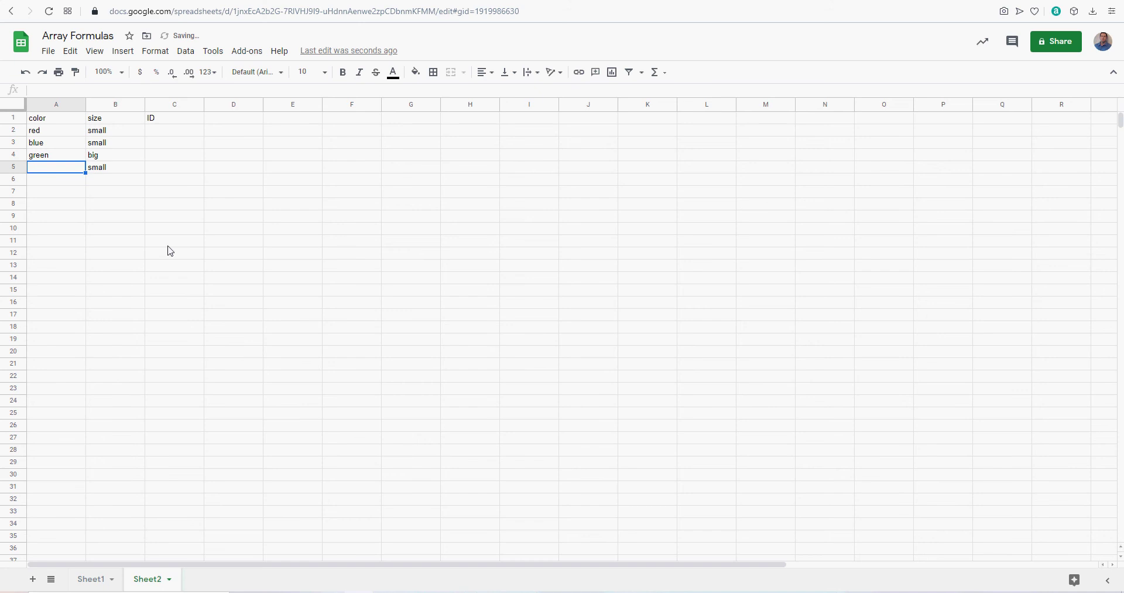
type("red")
key("Return")
key("Up")
type("green")
key("Return")
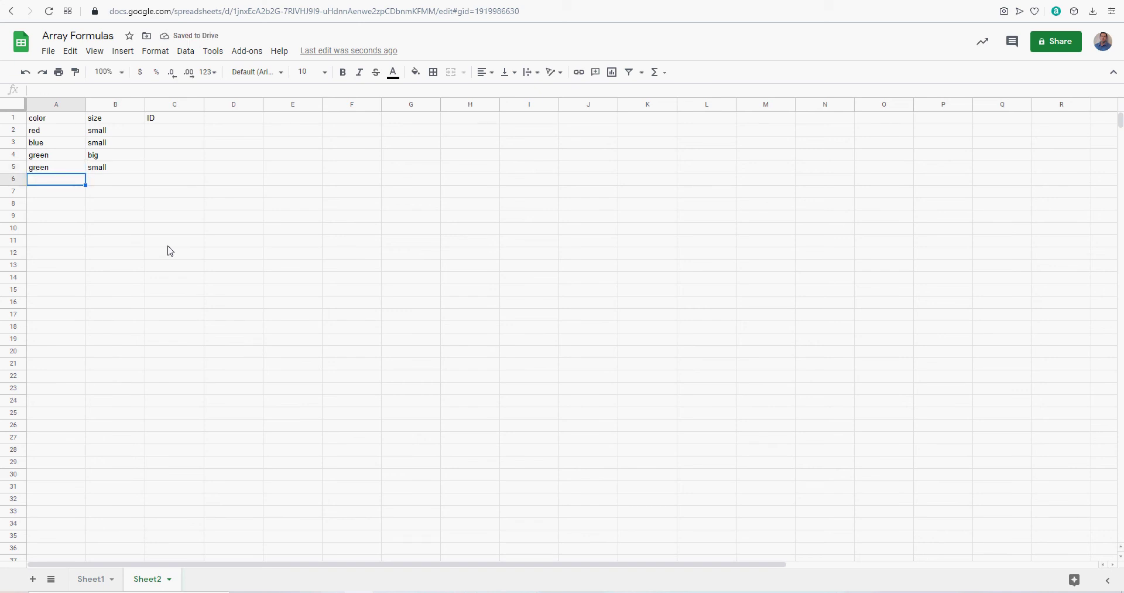
Fill the ID column with a2, a3, a4 and a2 in C2 to C5
key("Up")
key("Up")
key("Up")
key("Right")
key("Right")
key("Right")
key("Left")
key("Up")
type("2")
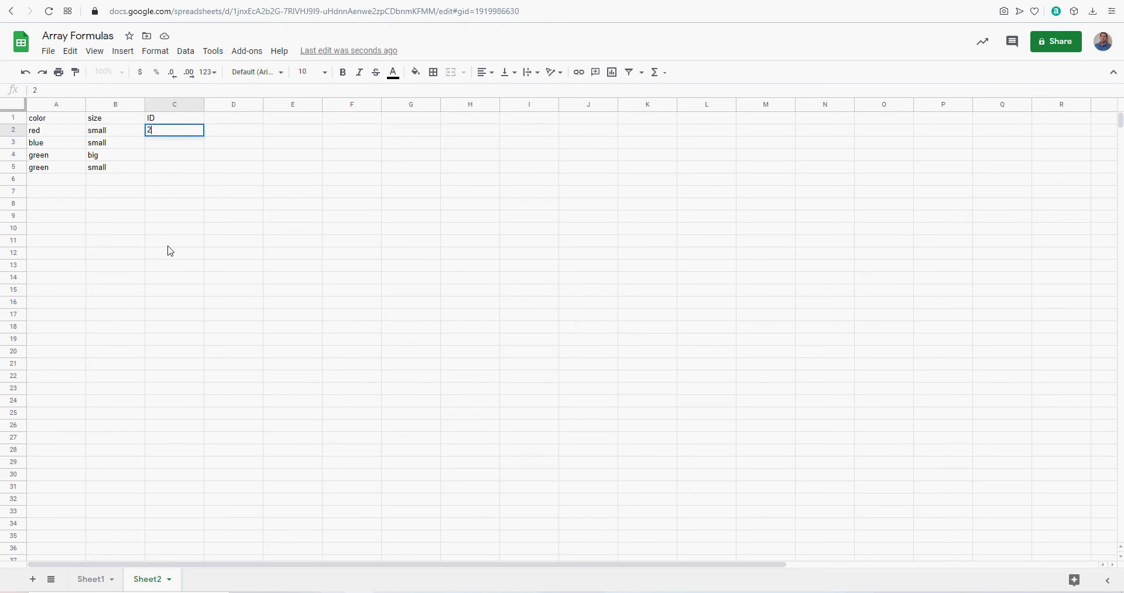
key("Home")
type("a")
key("Return")
type("a3")
key("Return")
type("a4")
key("Return")
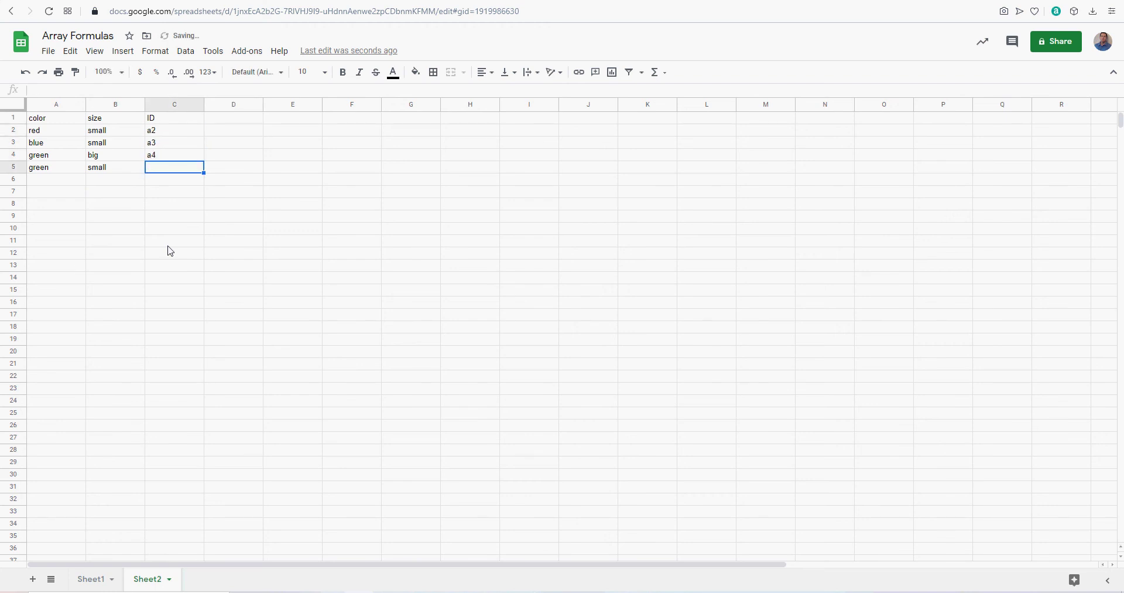
type("a2")
key("Return")
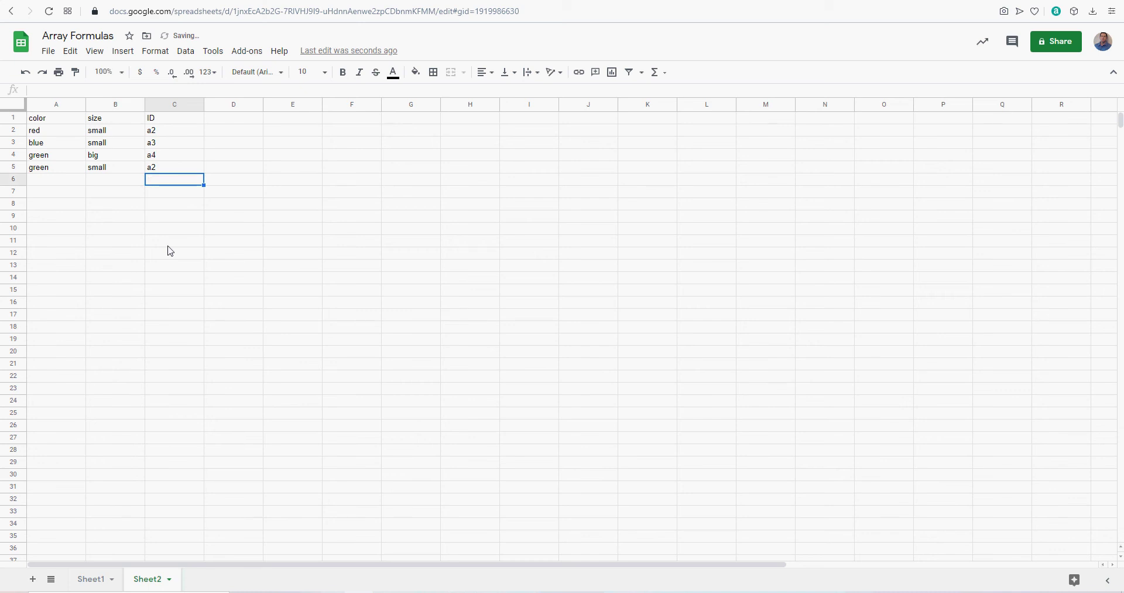
key("Up")
key("Up")
key("Up")
key("Right")
key("Right")
key("Up")
key("Right")
key("Right")
key("Left")
key("Left")
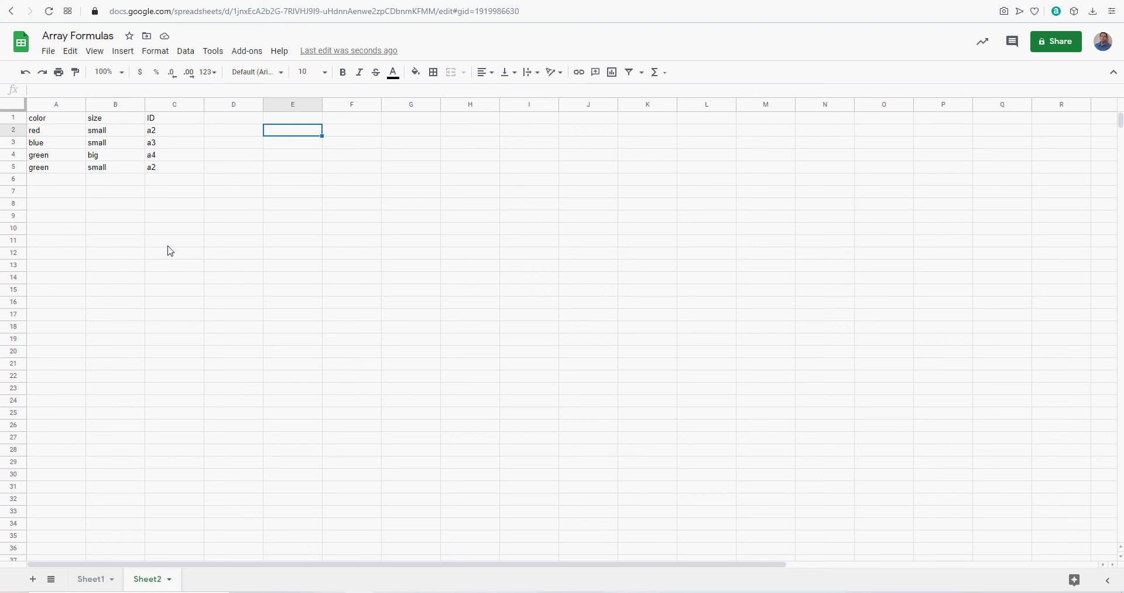
key("Right")
key("Left")
key("Down")
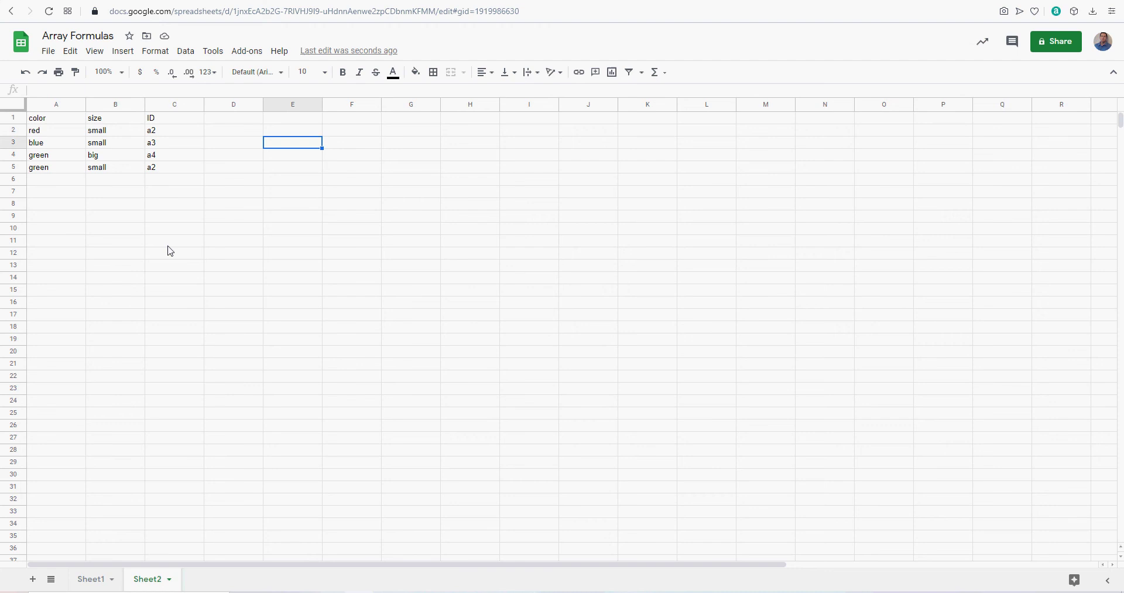
Change the ID in C5 to a5
key("Left")
key("Left")
key("Down")
key("Down")
type("a56")
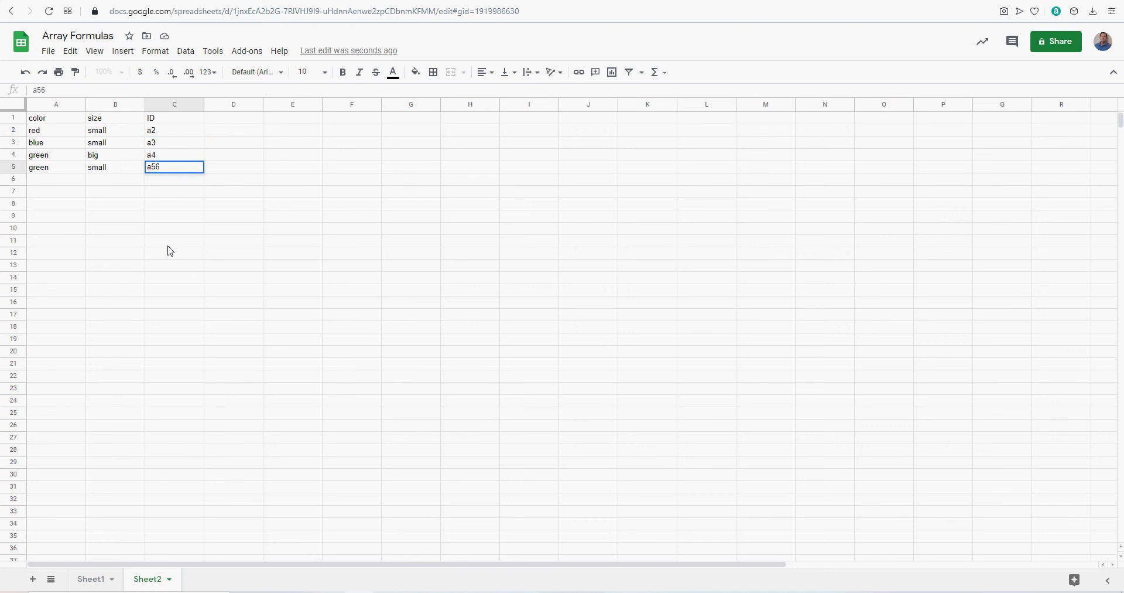
key("BackSpace")
key("Return")
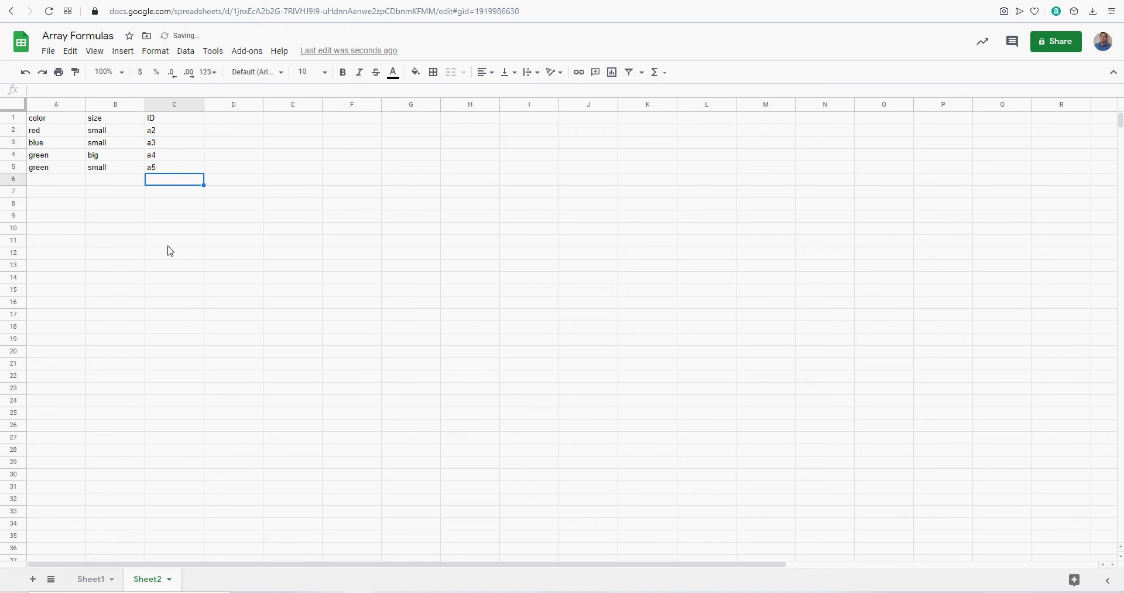
Enter the lookup IDs a3 in E2 and a4 in E3
key("Up")
key("Up")
key("Right")
key("Right")
key("Right")
key("Up")
key("Left")
key("Up")
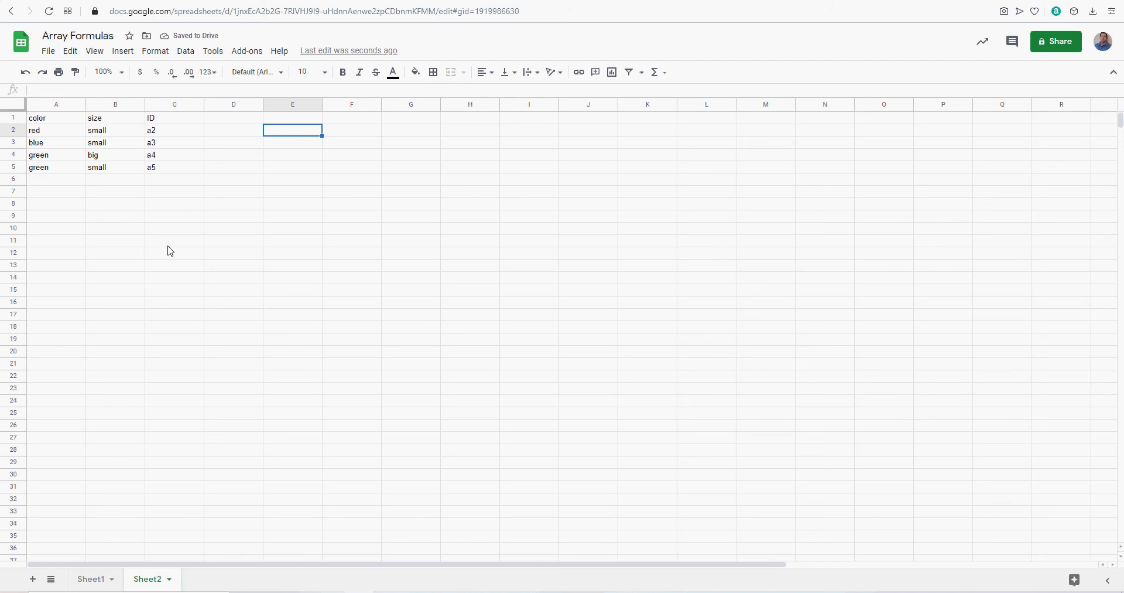
type("a2")
key("Return")
type("a4")
key("Return")
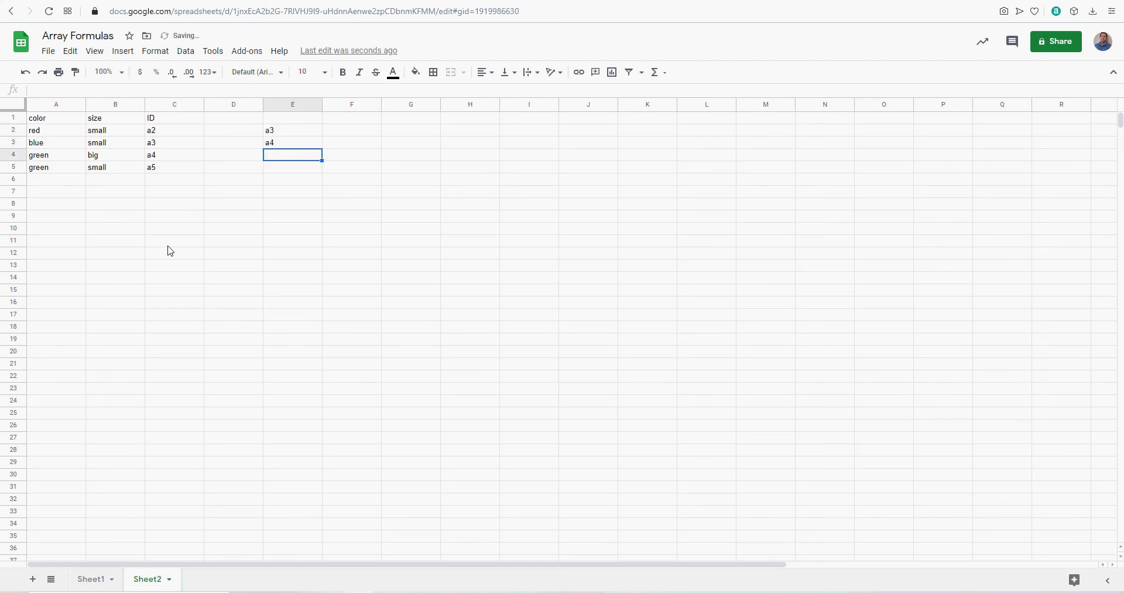
Insert a blank column before the color column and move the ID header and values into it, starting at A1
key("Right")
key("Up")
key("Up")
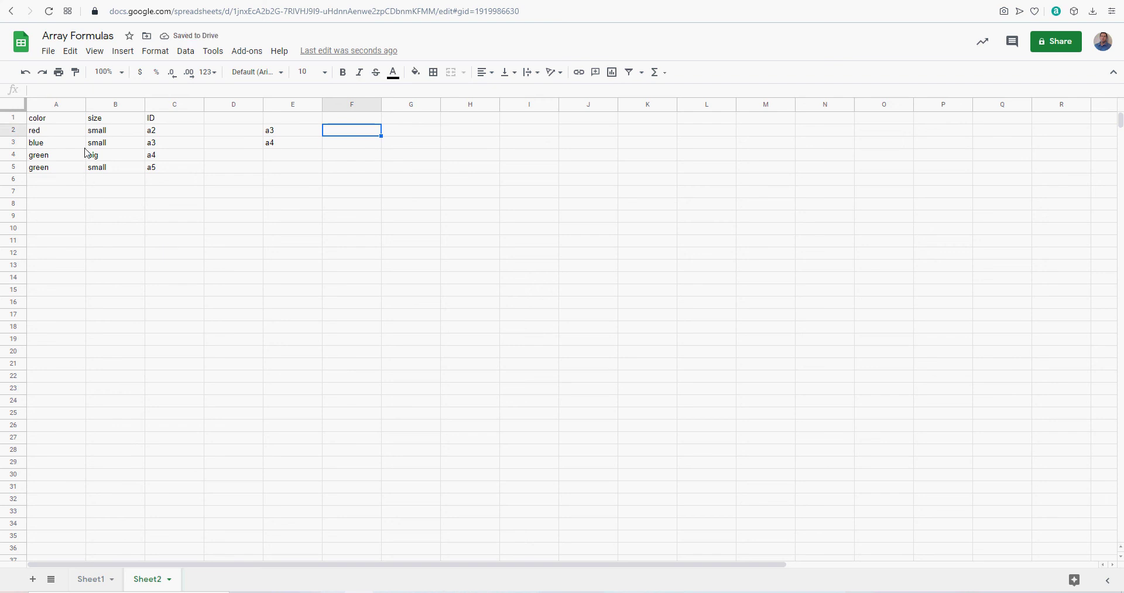
right_click(54, 105)
left_click(117, 195)
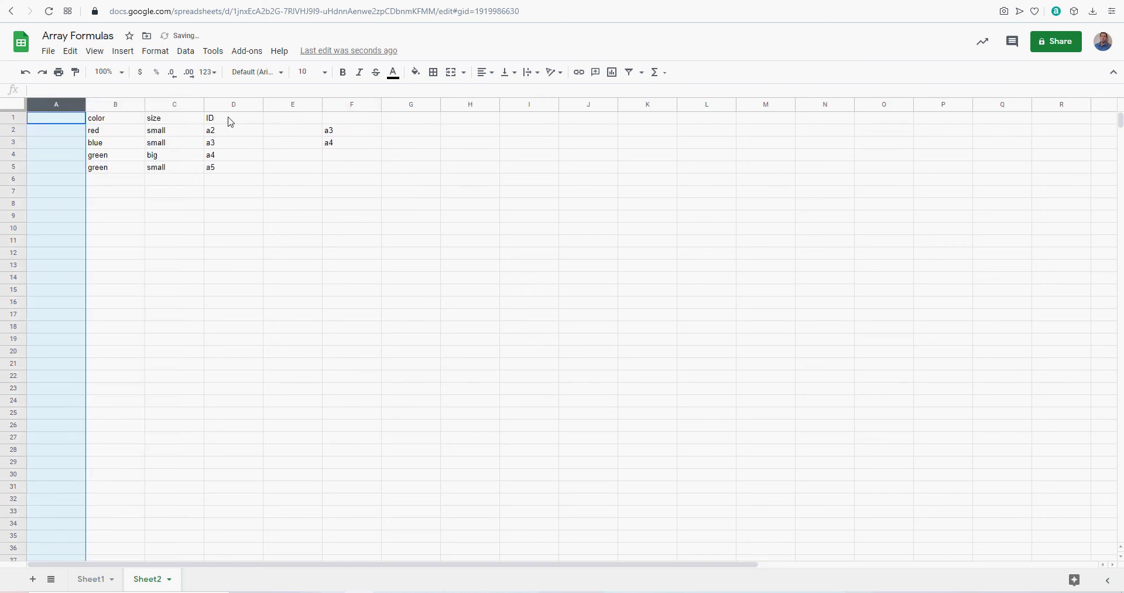
left_click_drag(231, 119, 234, 169)
left_click_drag(230, 110, 56, 113)
Enter the color lookup formula =arrayformula(vlookup(F2:F,A:B,2,false)) in G2
left_click(361, 135)
left_click(414, 130)
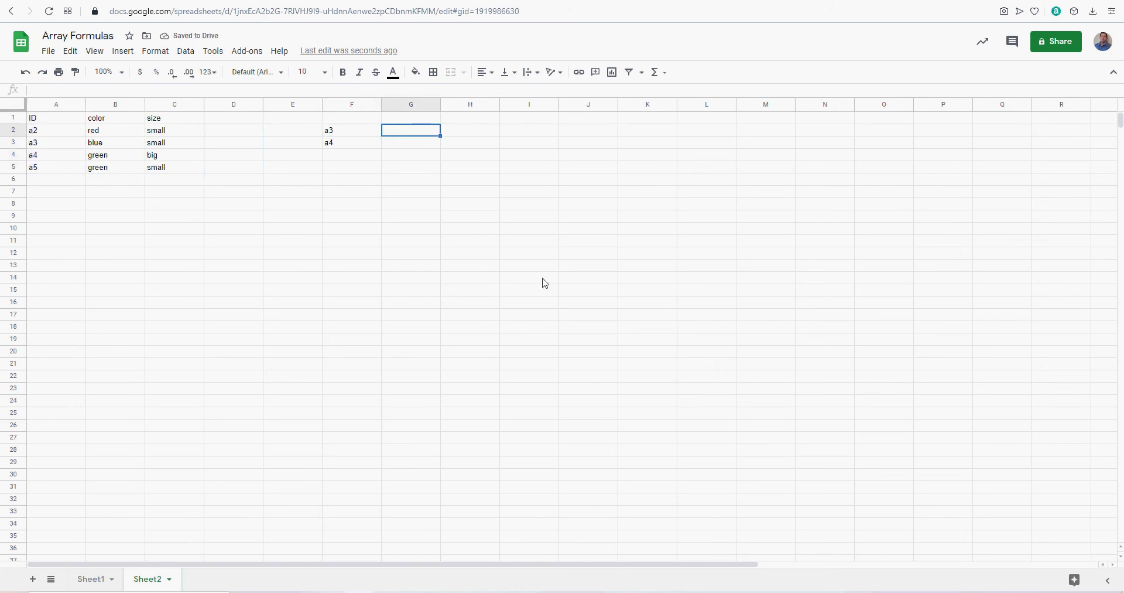
key("Left")
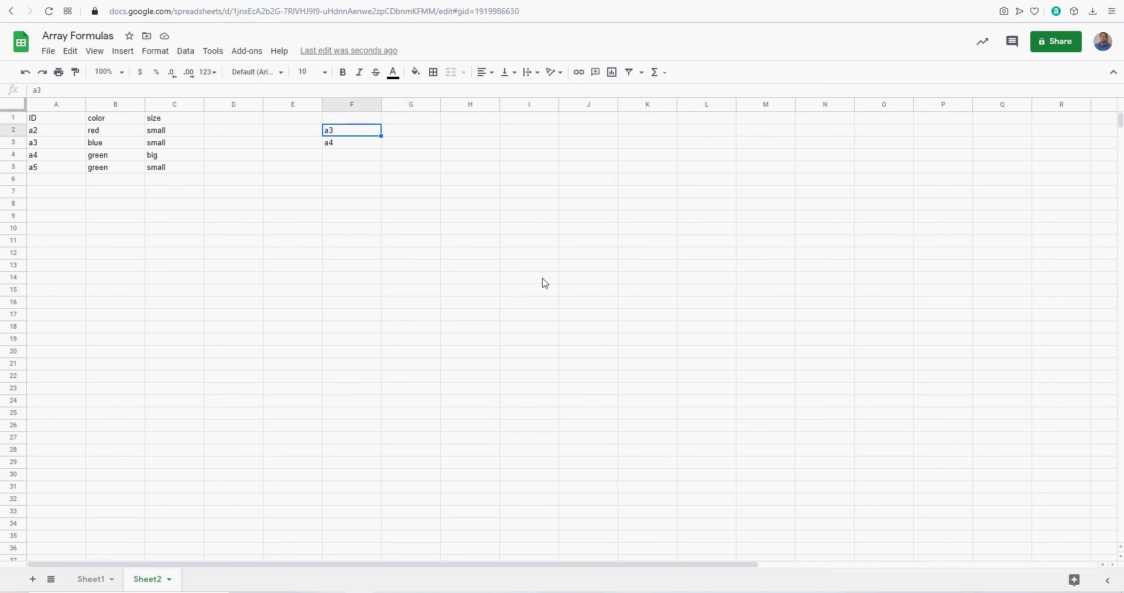
key("Right")
type("=")
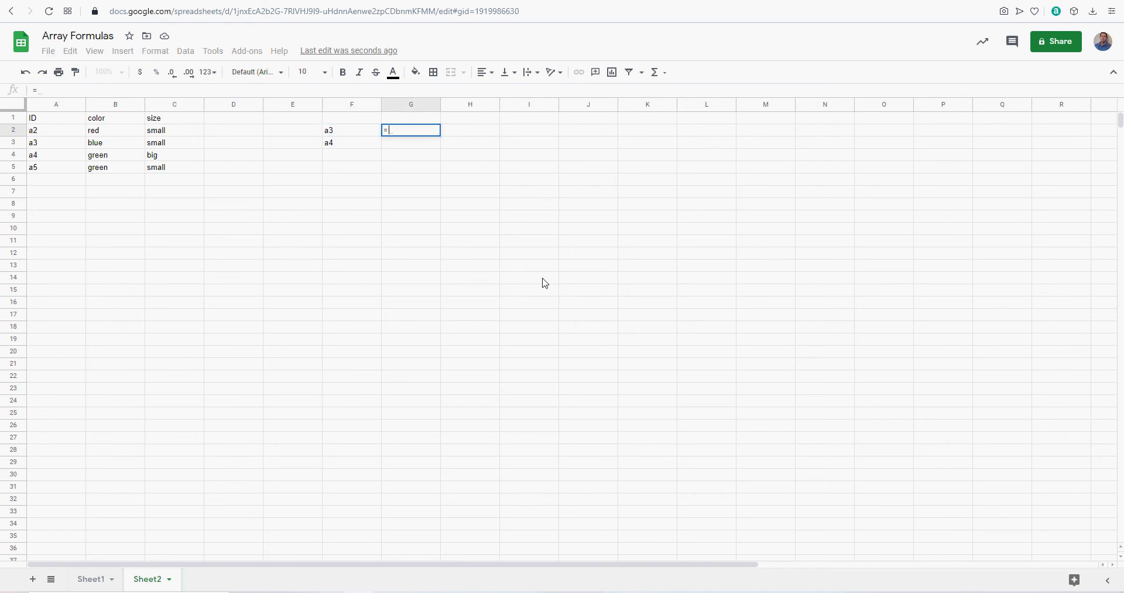
type("arrayformul")
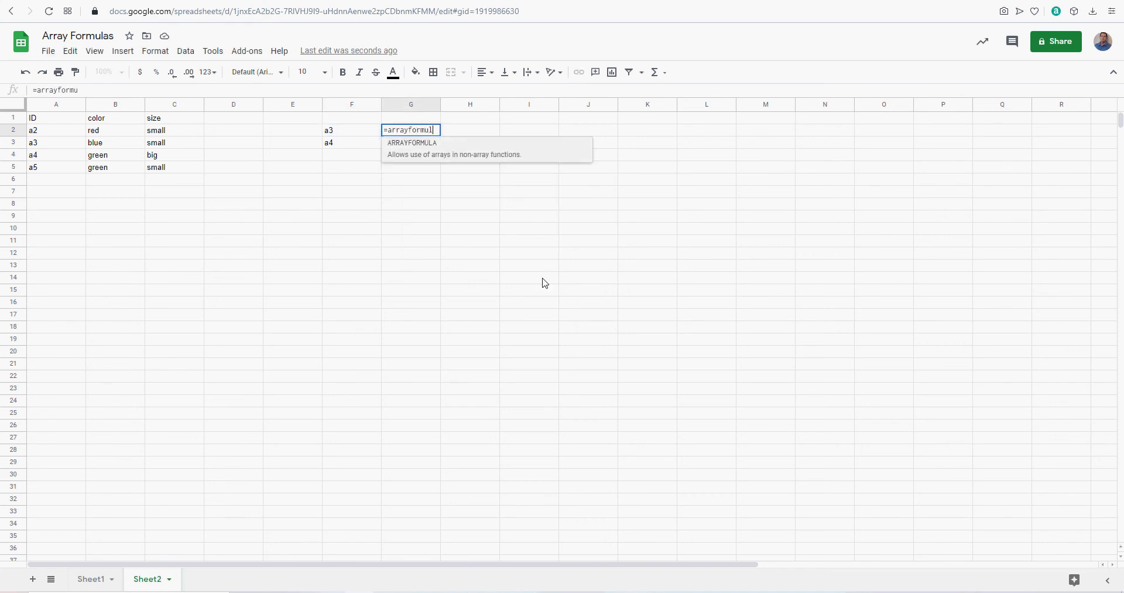
type("a(vlookup")
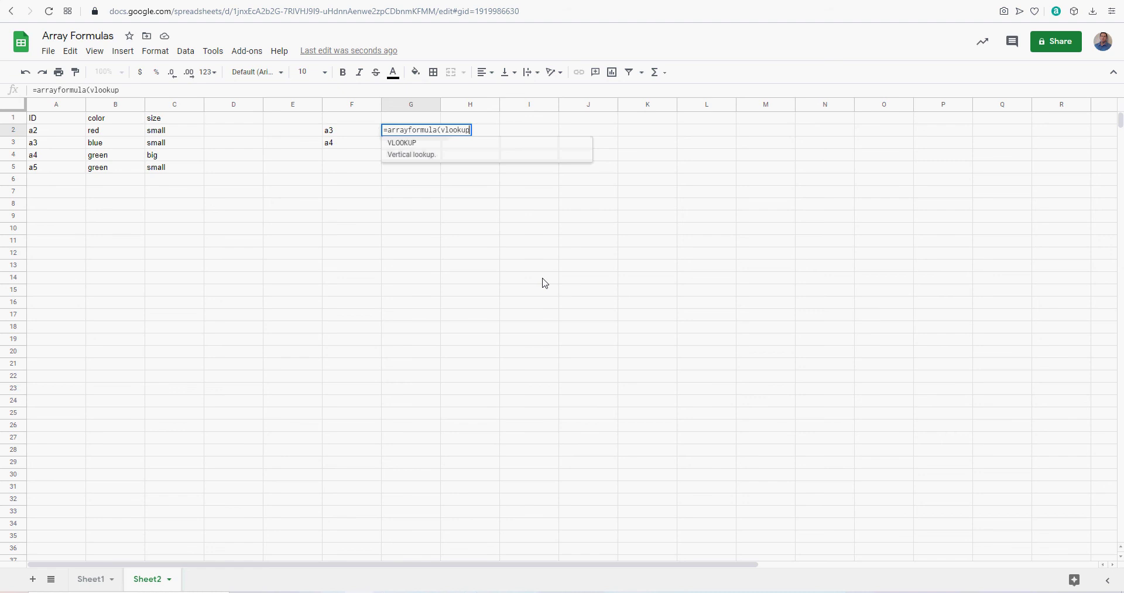
type("(f2:f")
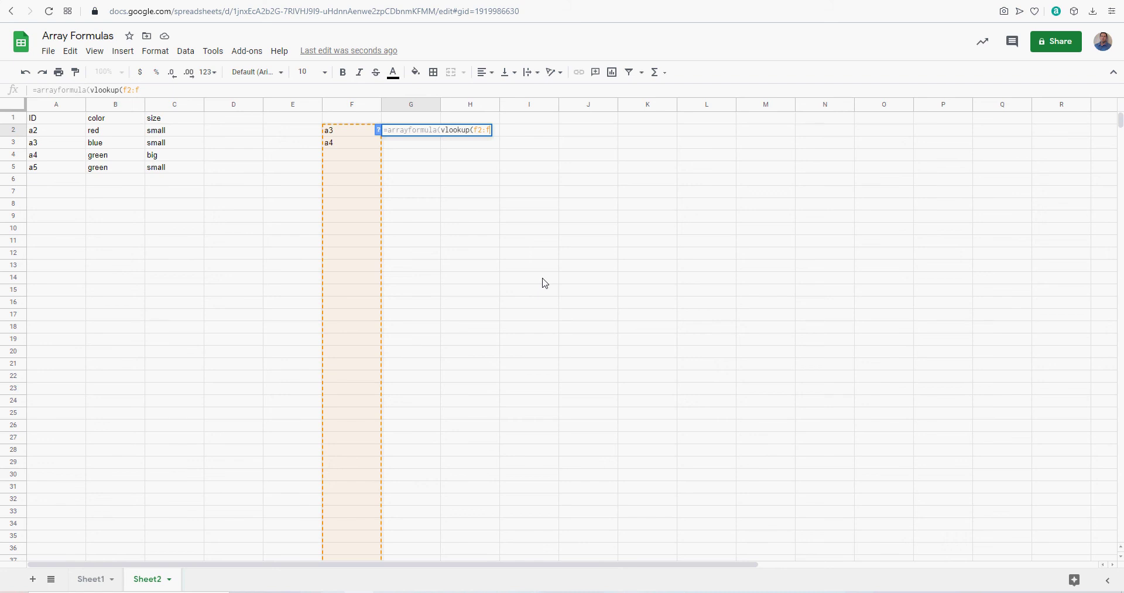
type(",")
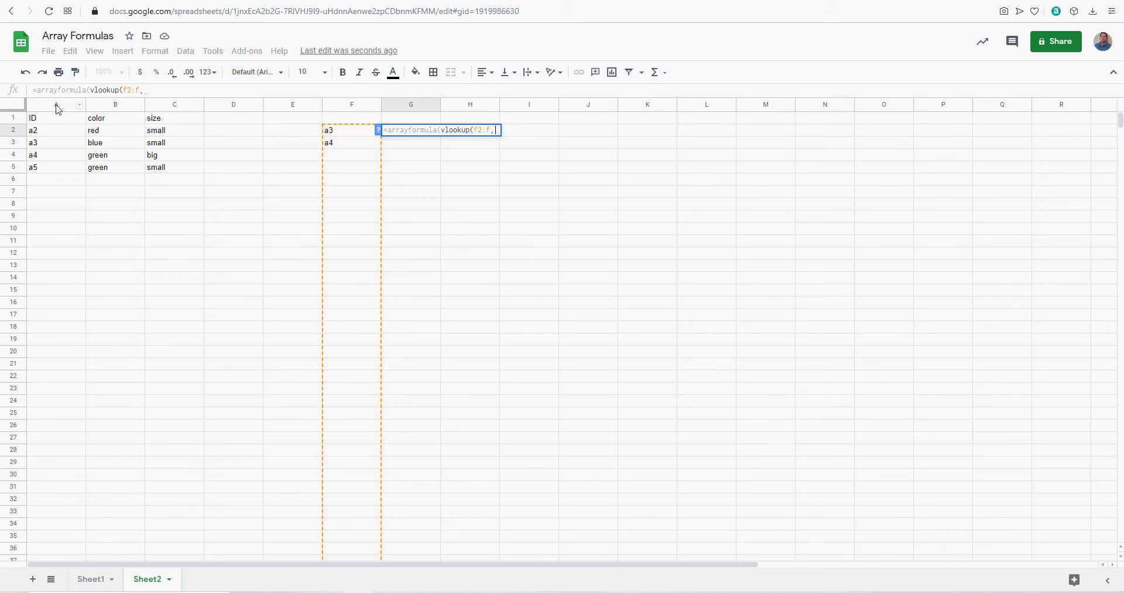
left_click_drag(56, 105, 102, 108)
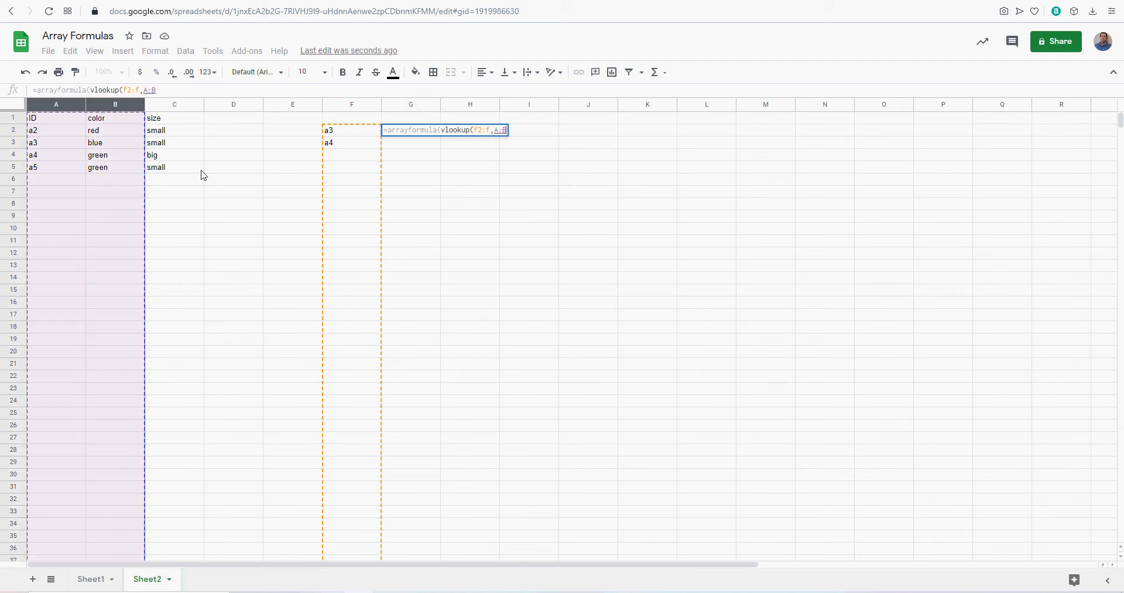
type(",2,false")
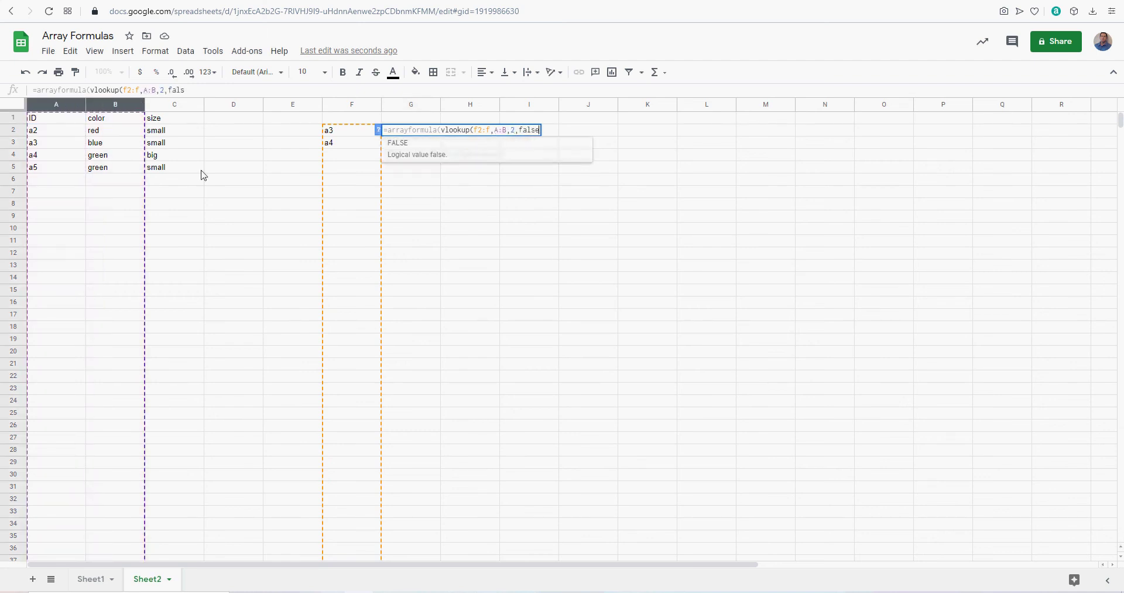
key("Return")
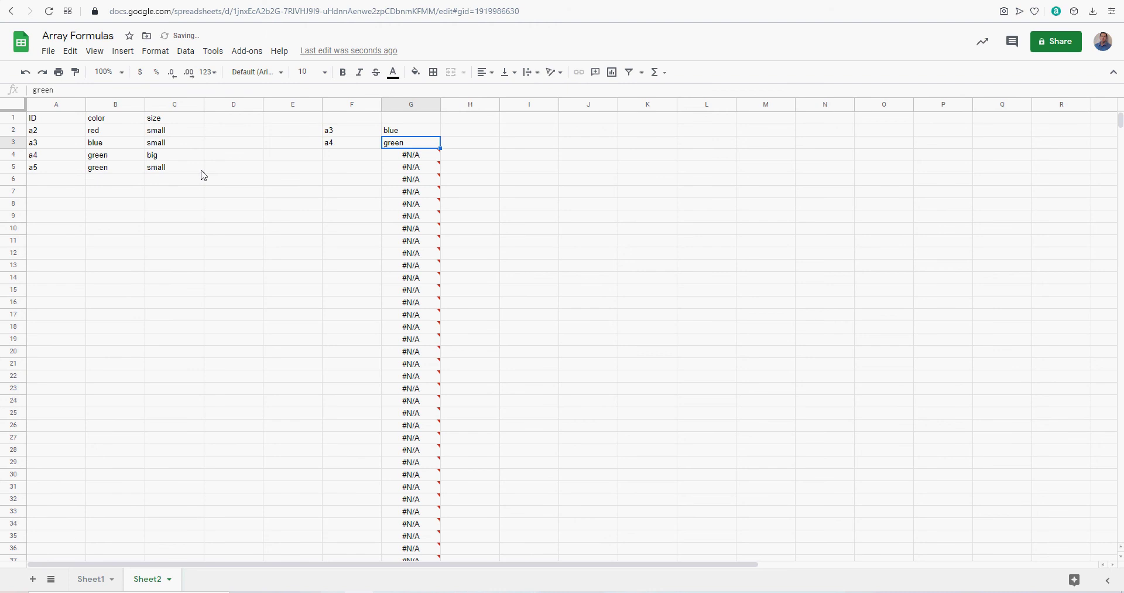
Try to insert iferror before arrayformula in the existing G2 formula
left_click(397, 132)
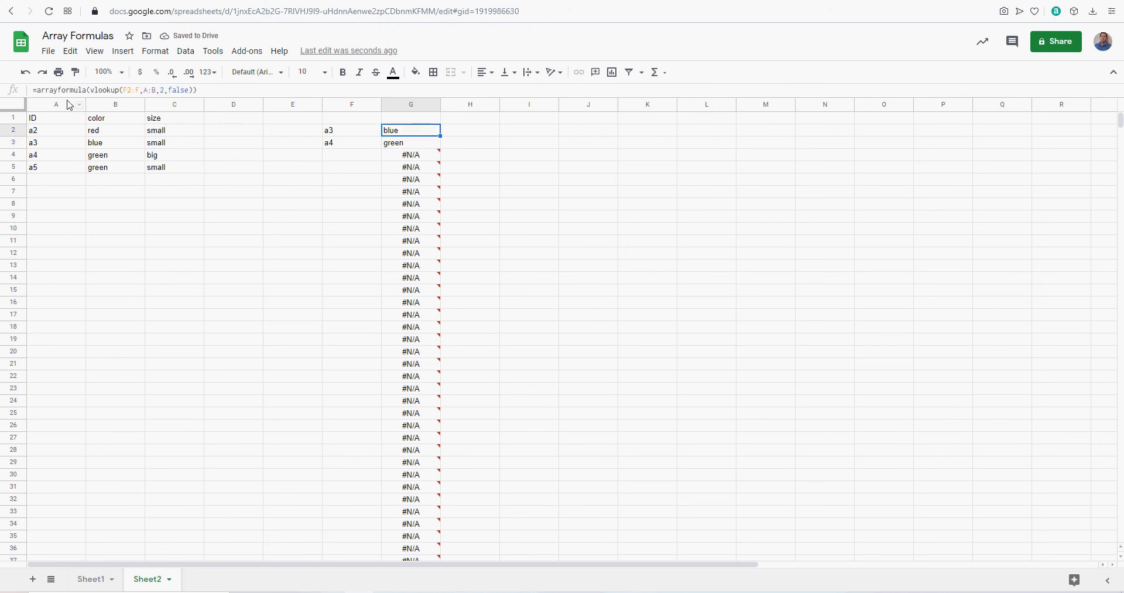
left_click(40, 91)
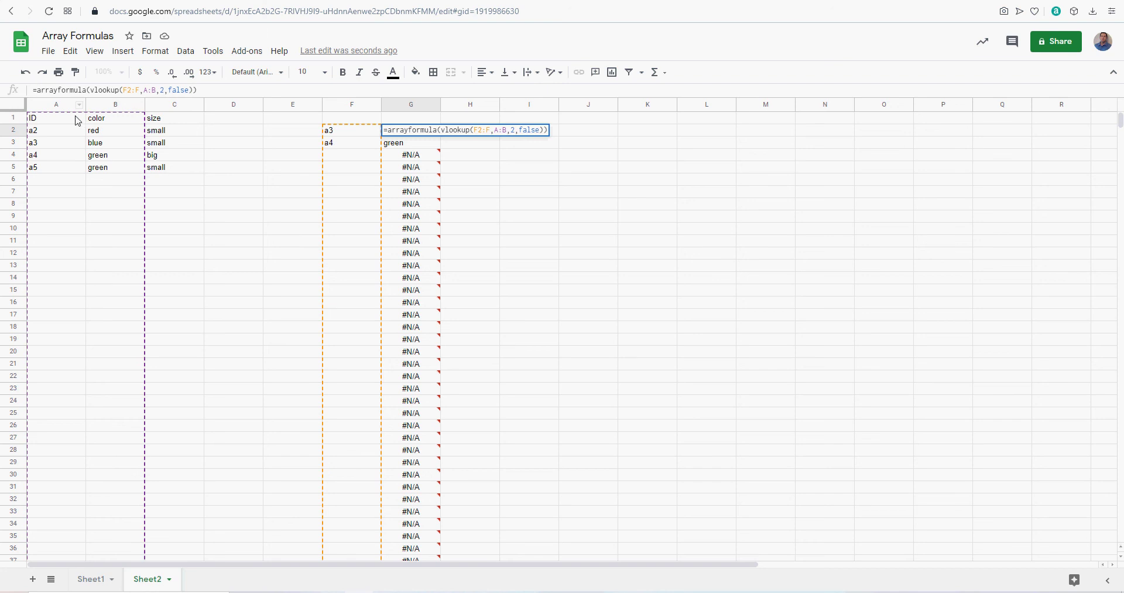
left_click_drag(41, 90, 43, 91)
left_click_drag(61, 90, 65, 91)
left_click(40, 90)
left_click(218, 92)
key("shift+Left")
key("shift+Left")
key("shift+Left")
key("shift+Left")
key("shift+Left")
key("shift+Left")
key("shift+Left")
key("shift+Left")
key("shift+Left")
key("shift+Left")
key("shift+Left")
key("shift+Left")
key("shift+Left")
key("shift+Left")
key("shift+Left")
key("shift+Left")
key("shift+Left")
key("shift+Left")
key("shift+Left")
key("shift+Left")
key("Left")
key("Left")
left_click(226, 89)
left_click_drag(44, 91, 41, 90)
left_click(50, 90)
left_click(203, 91)
key("shift+Left")
key("shift+Left")
key("shift+Left")
key("shift+Left")
key("shift+Left")
key("shift+Left")
key("shift+Left")
key("shift+Left")
key("shift+Left")
key("shift+Left")
key("shift+Left")
key("shift+Left")
key("shift+Left")
key("shift+Left")
key("shift+Left")
key("shift+Left")
key("shift+Left")
key("shift+Left")
key("shift+Left")
key("shift+Left")
key("Left")
key("Left")
key("Left")
key("Left")
key("Left")
type("if")
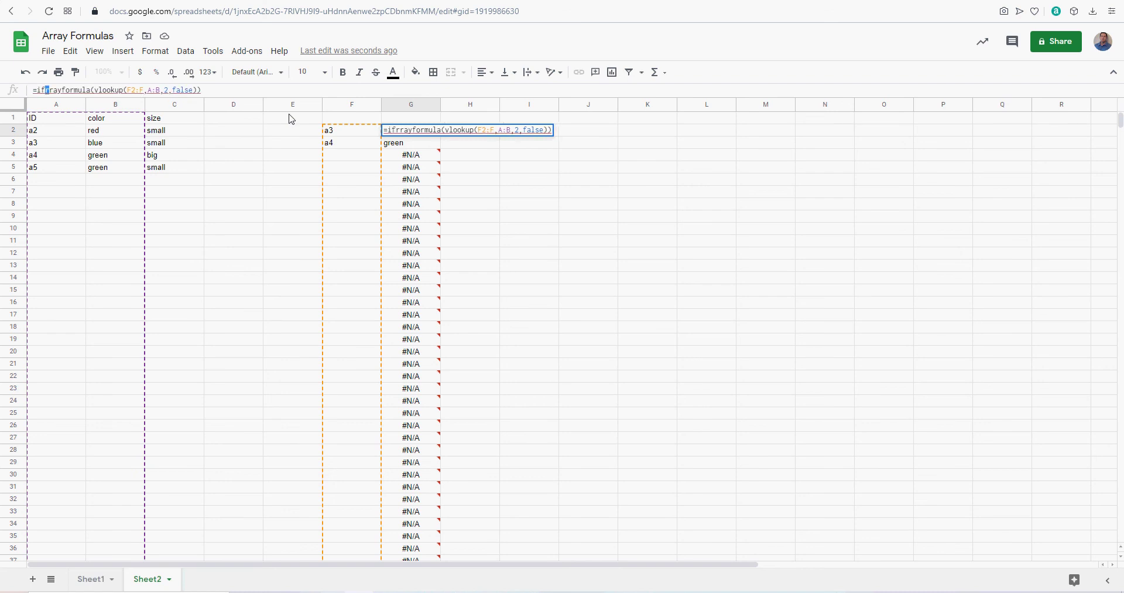
type("err")
type("af")
type("asdfasdfsadfas")
type("dfasdfafdf")
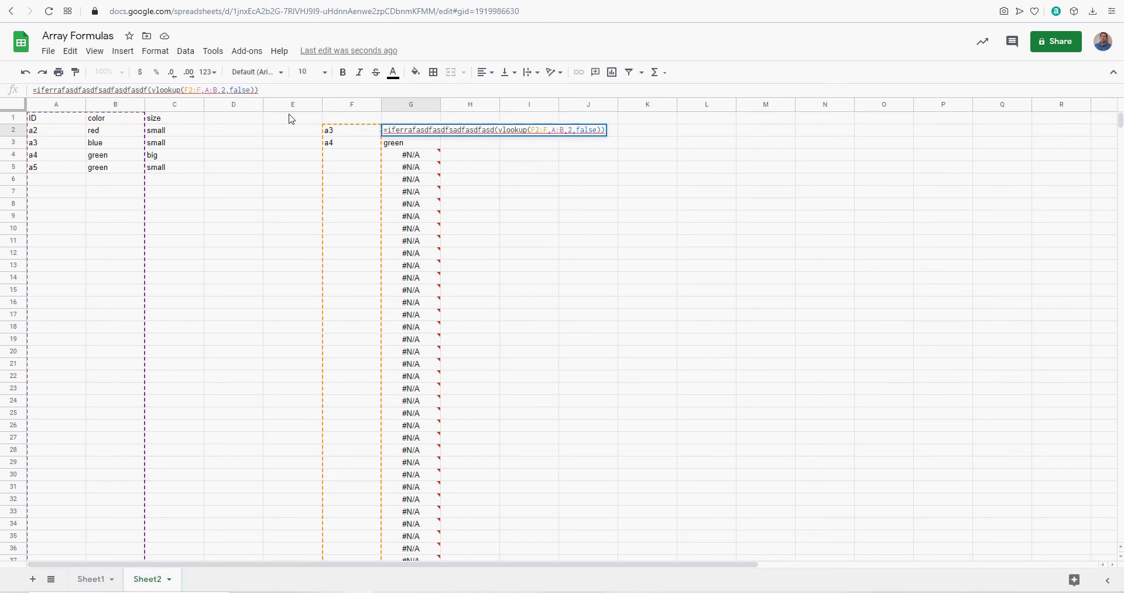
Replace the formula in G2 with =iferror(arrayformula(vlookup(F2:F,A:B,2,false)))
left_click_drag(275, 90, 3, 83)
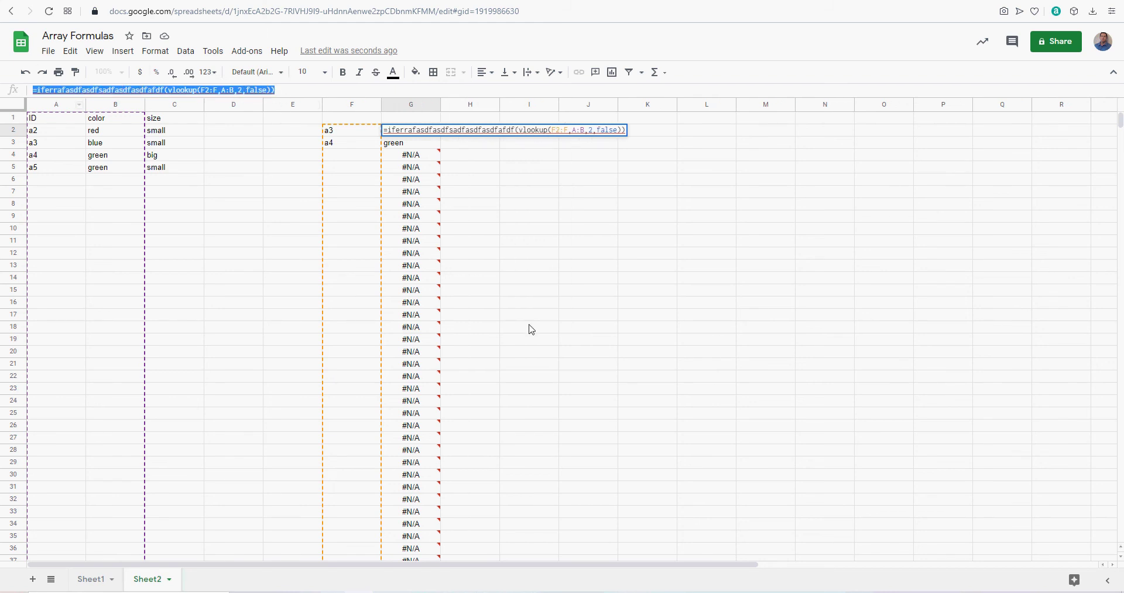
type("=")
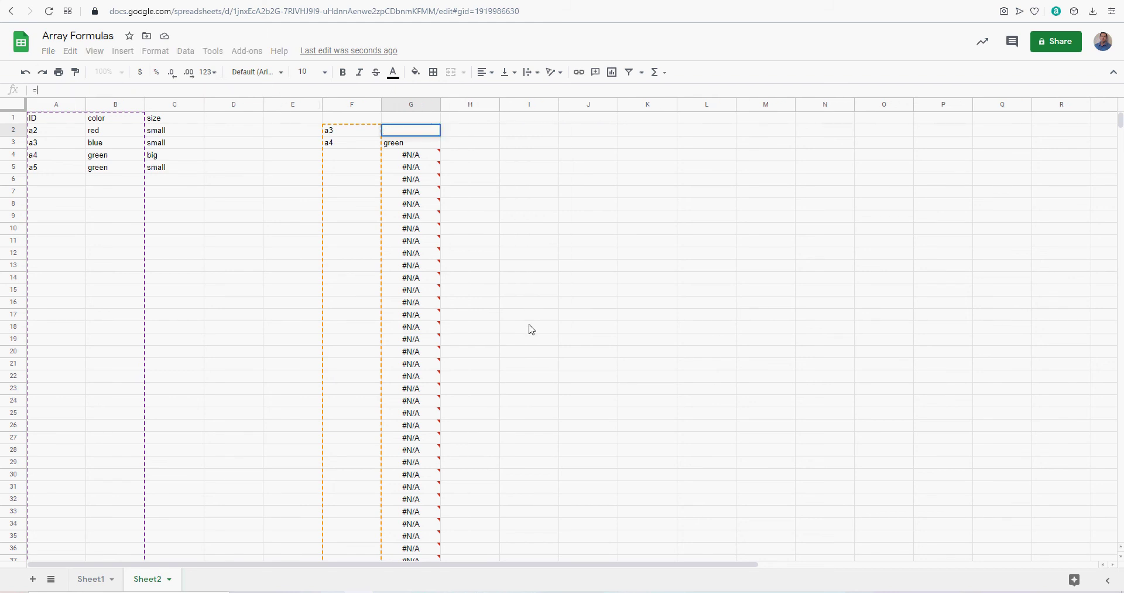
type("iferror(")
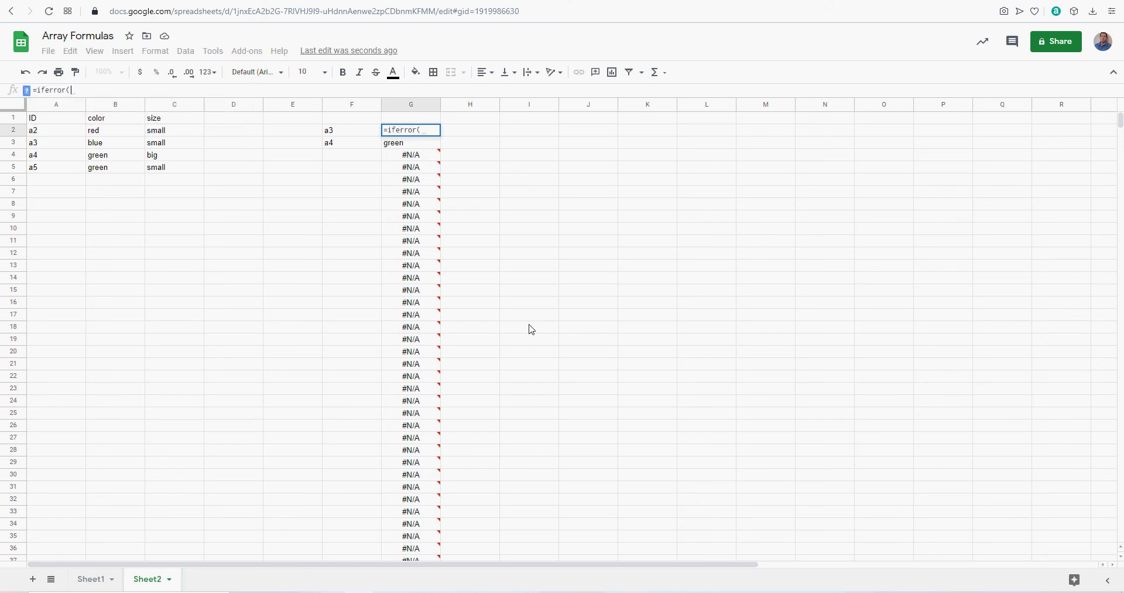
type("arrayf")
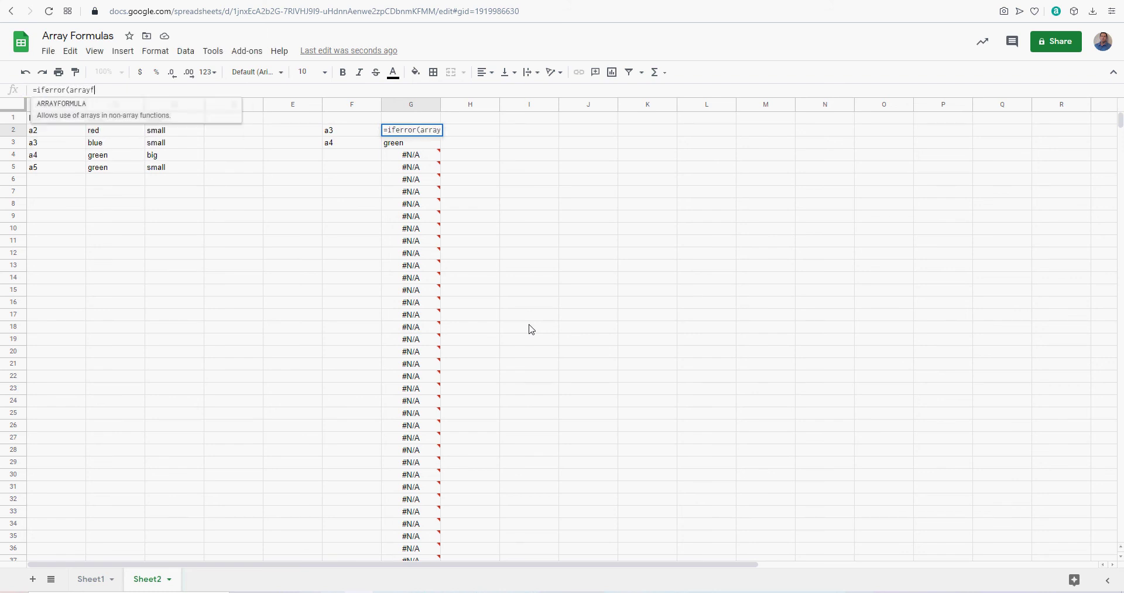
type("ormula(vl")
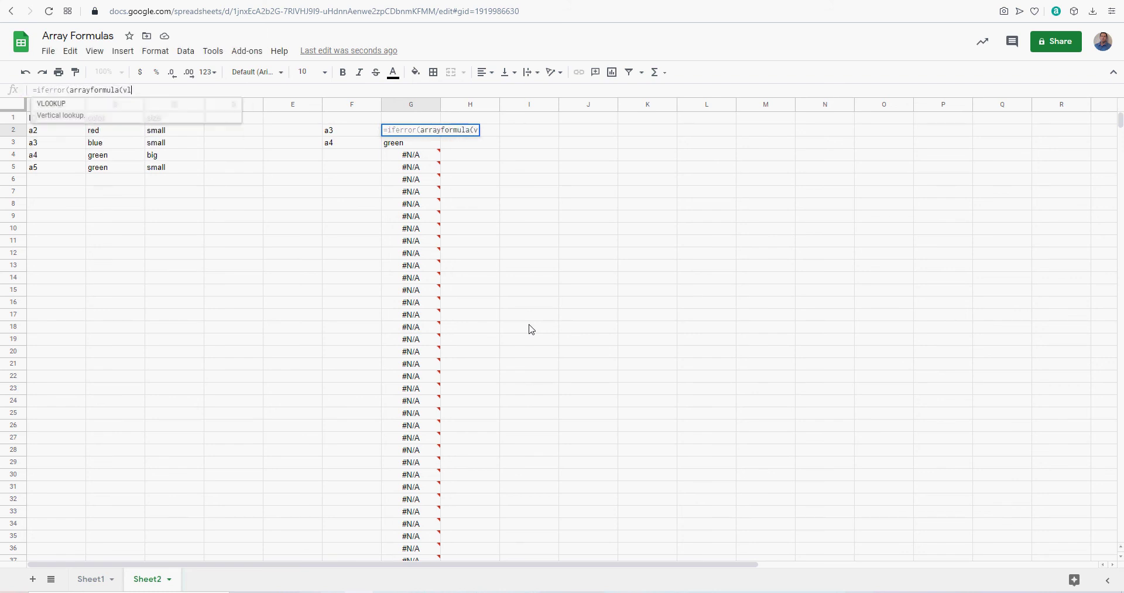
type("ookup(f2")
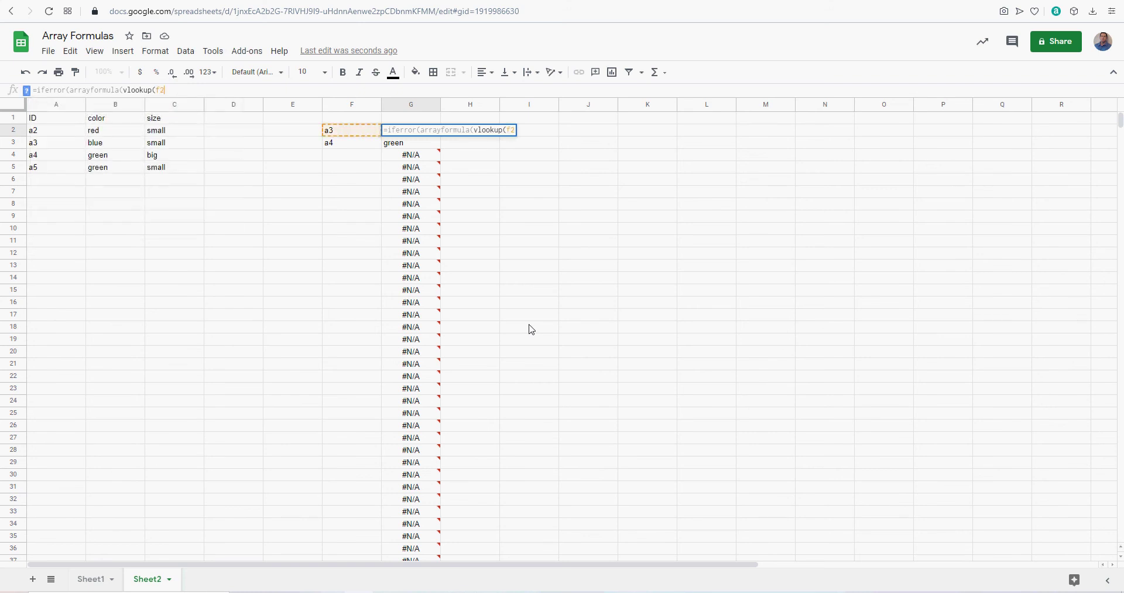
type(":f,")
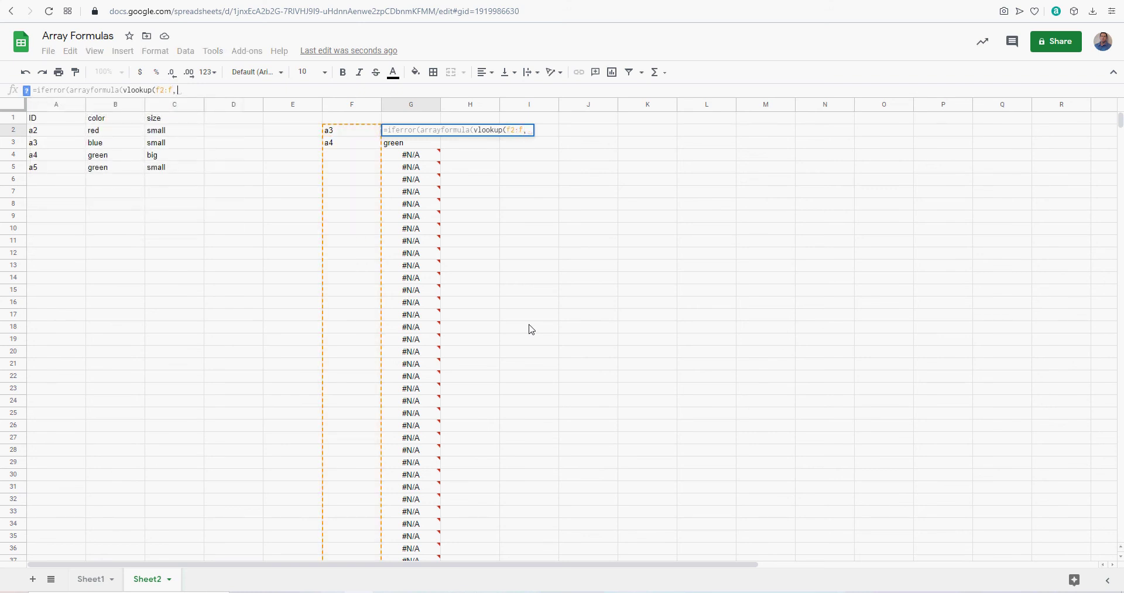
type("a")
type(":b")
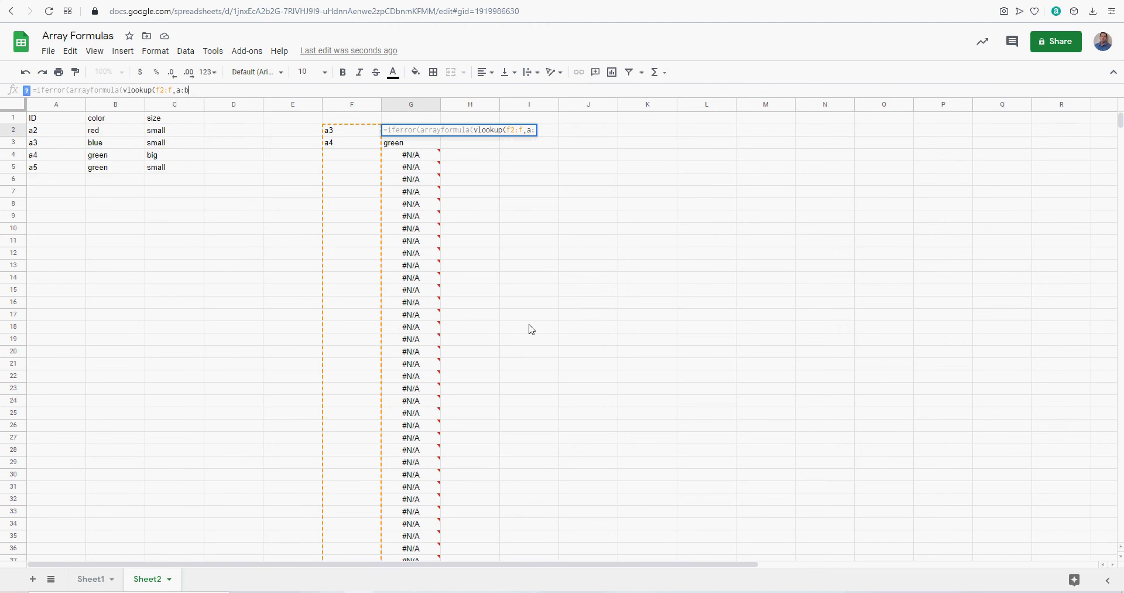
type(",2,false")
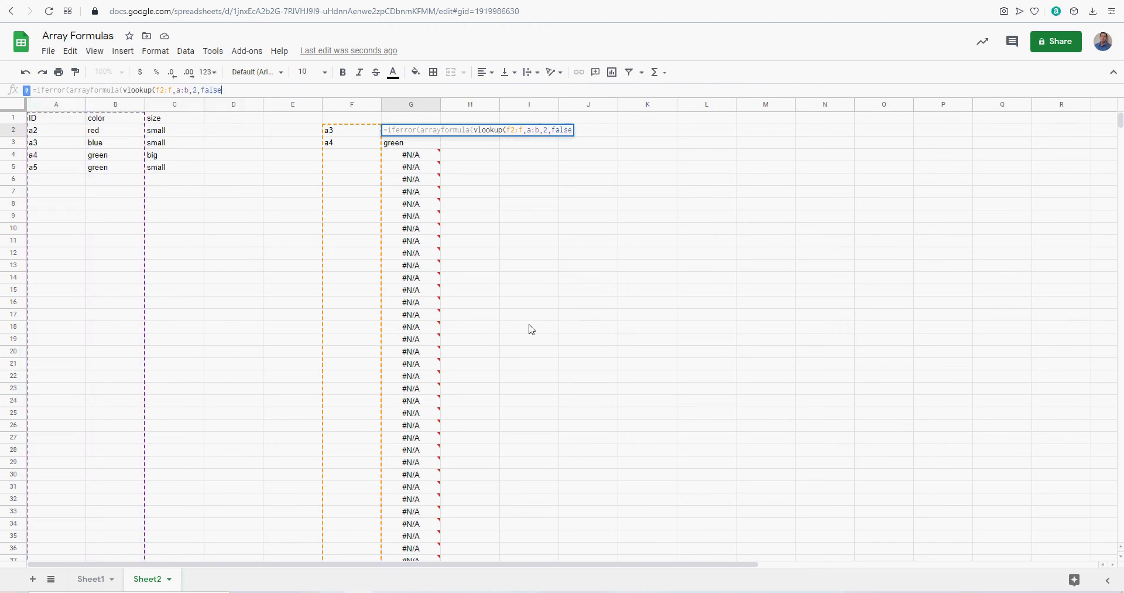
key("Return")
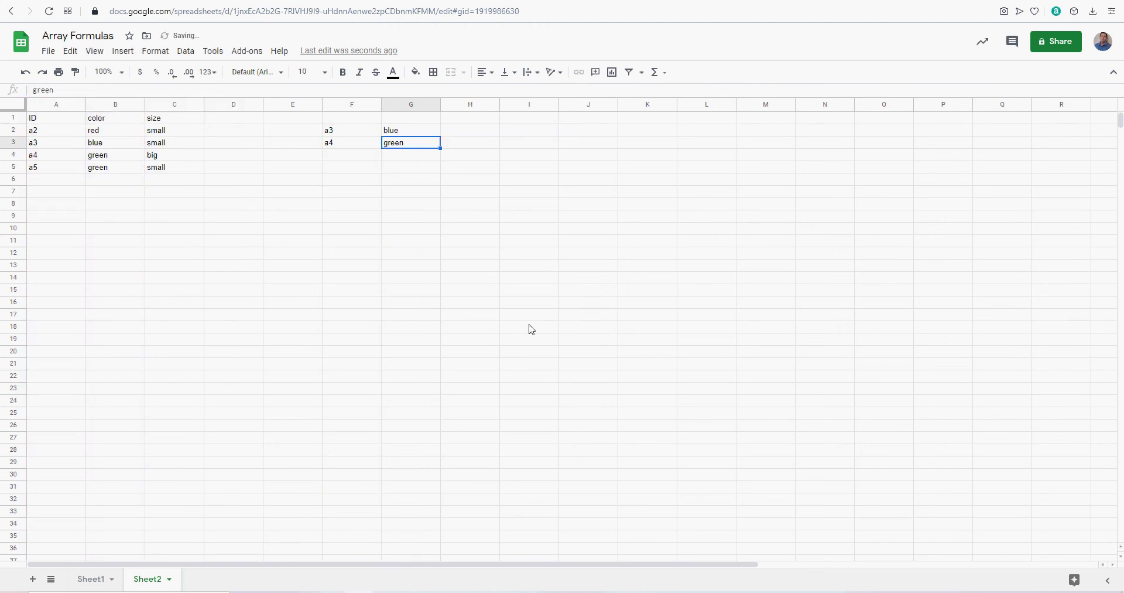
Compare the lookup IDs in column F and their returned colors with the source table in columns A to C
left_click(358, 136)
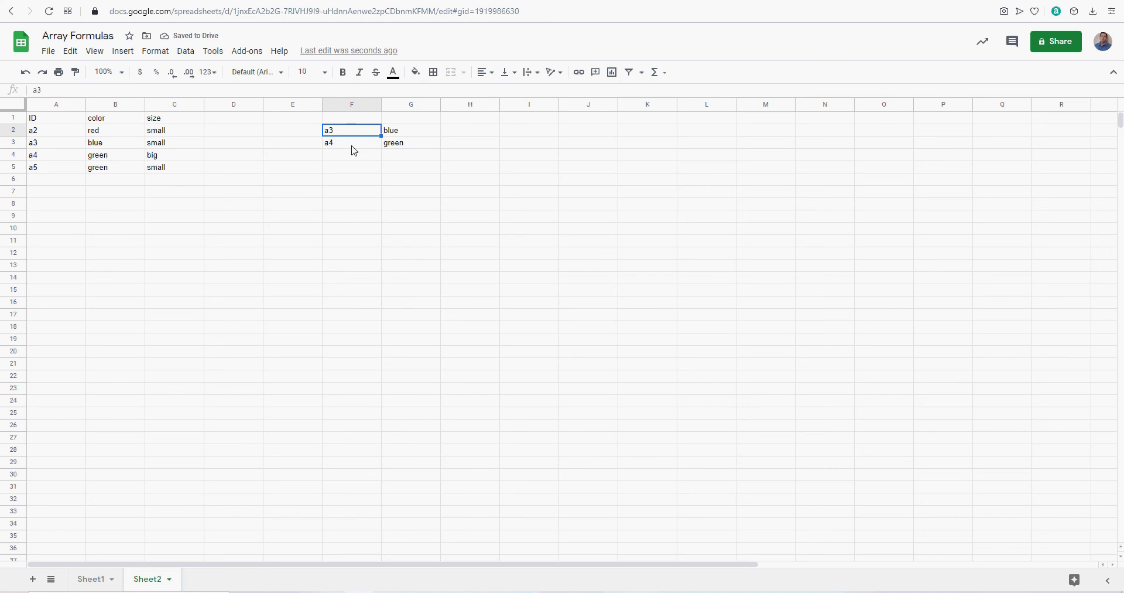
left_click_drag(63, 133, 161, 268)
left_click(51, 147)
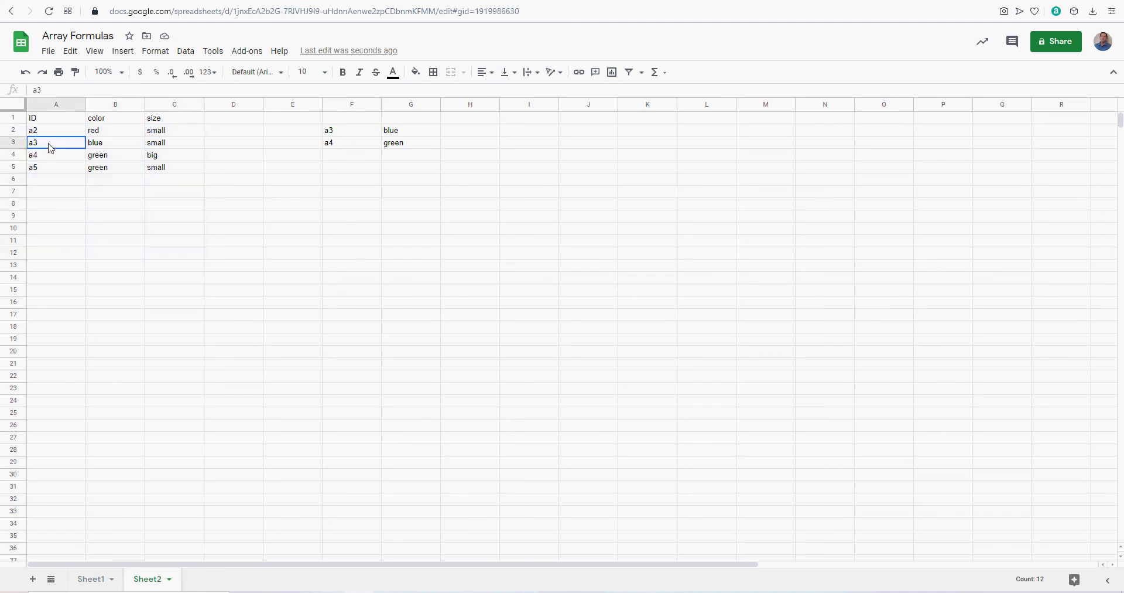
left_click_drag(50, 147, 50, 224)
left_click(354, 150)
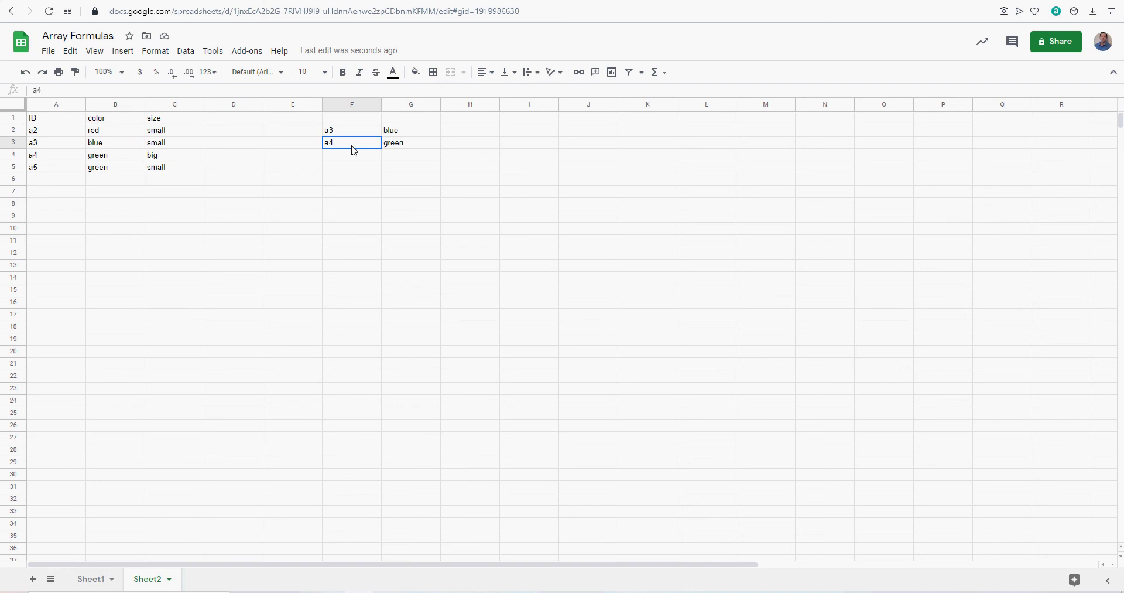
left_click(406, 133)
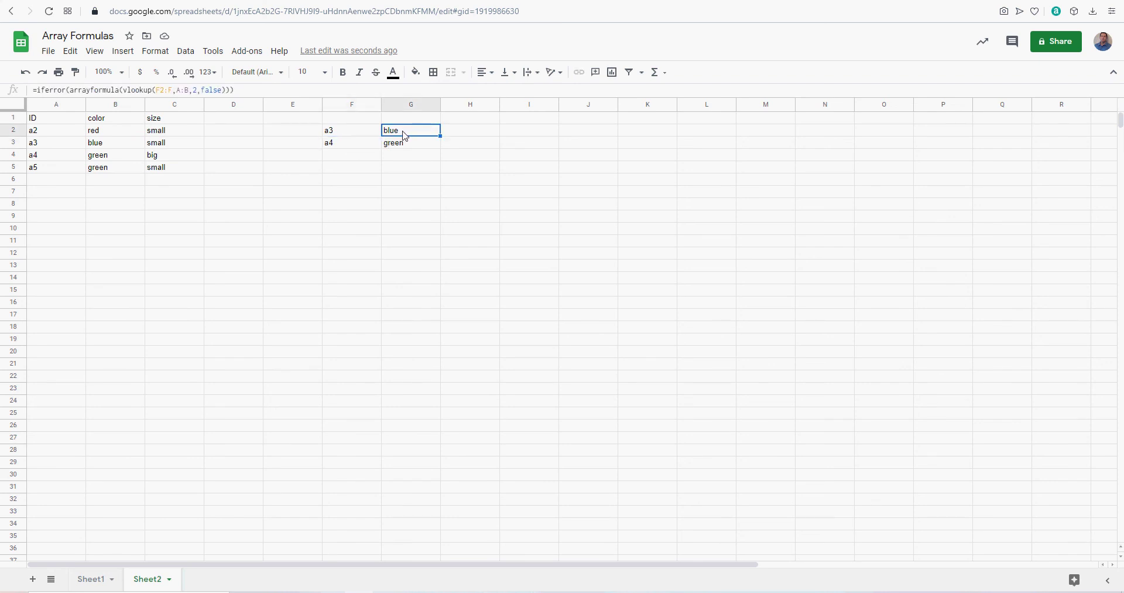
left_click(356, 134)
left_click(354, 145)
left_click(415, 132)
Add the lookup IDs a2 in F4 and a5 in F5
left_click(357, 156)
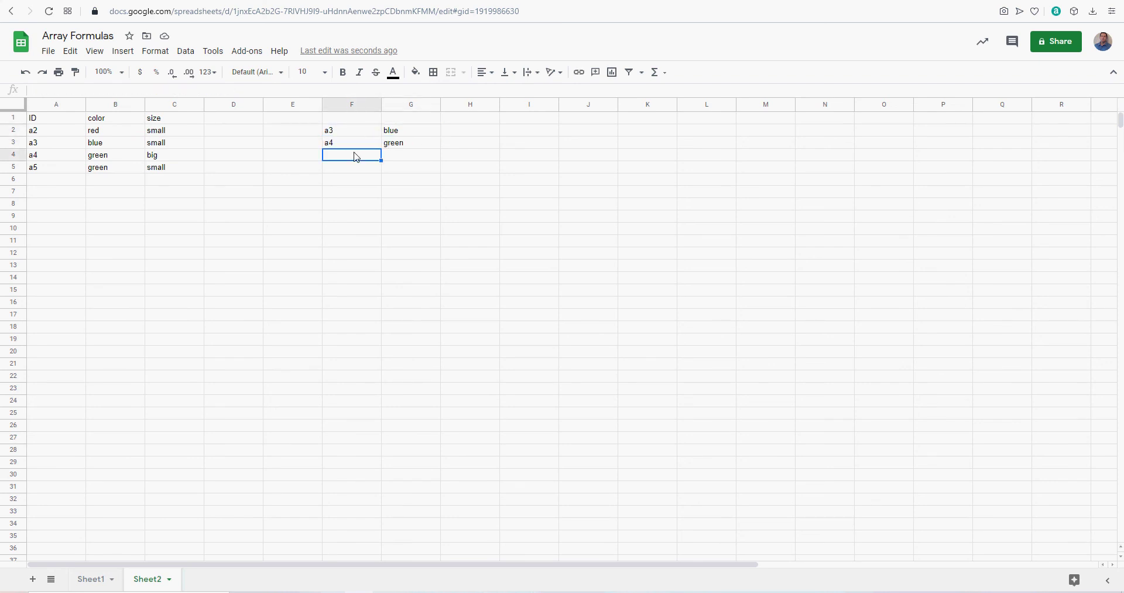
type("a2")
left_click(372, 192)
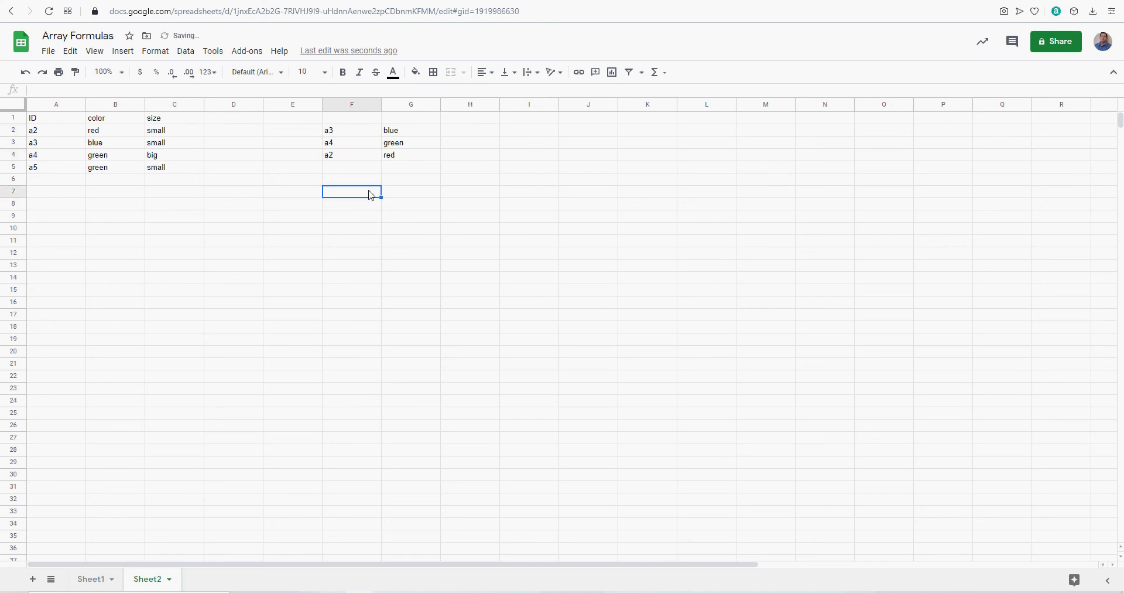
left_click(403, 160)
left_click(344, 169)
type("a")
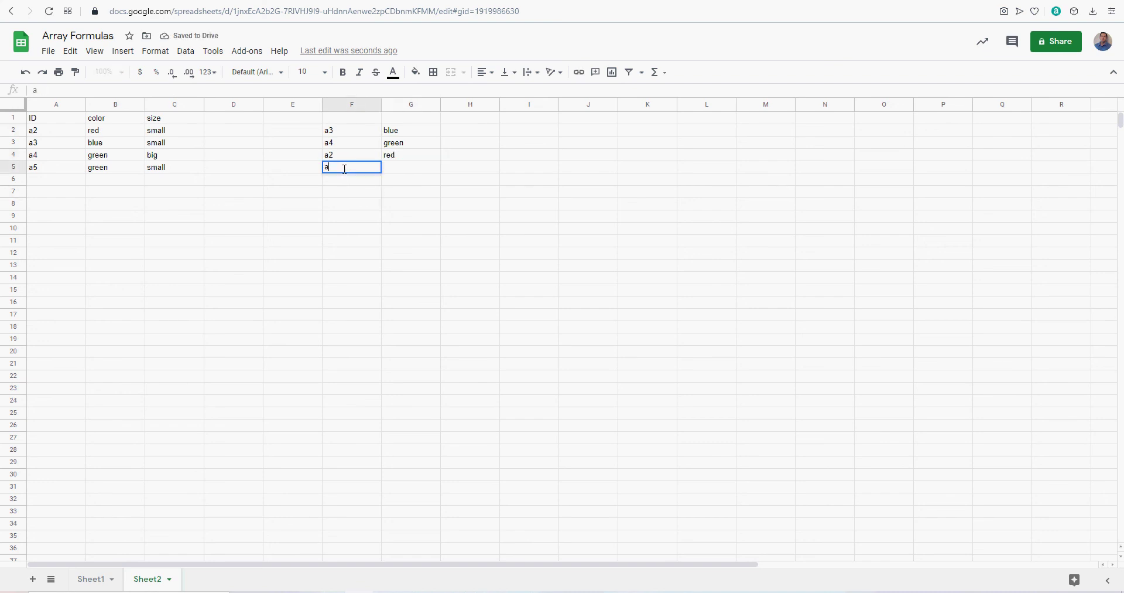
type("5")
left_click(358, 210)
left_click(422, 169)
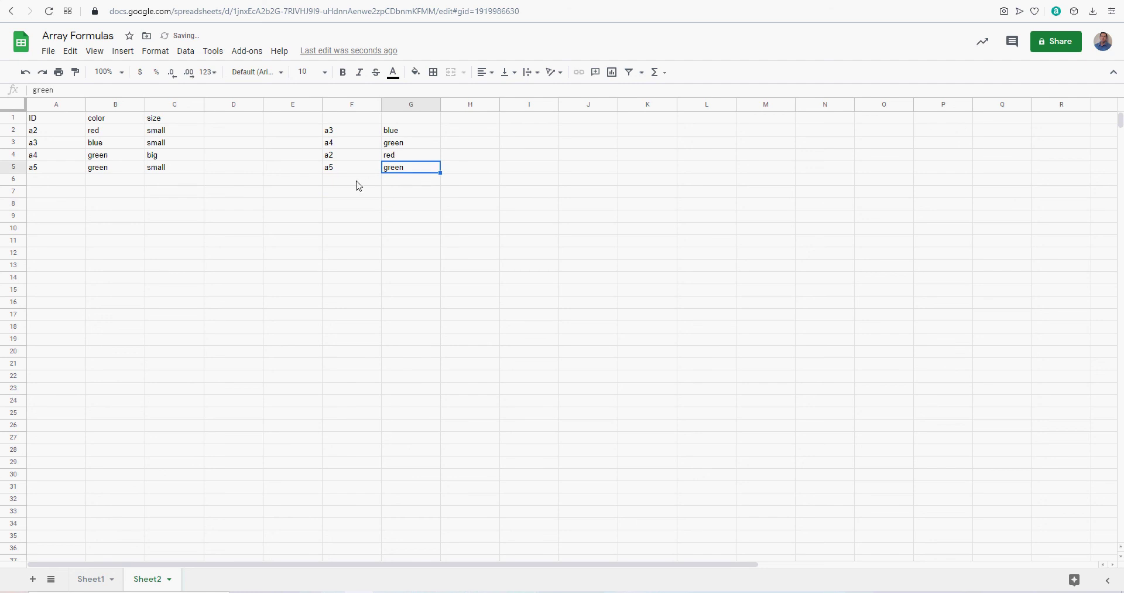
Examine how the formula in G2 matches the IDs in column F against the source table's columns and returns colors
left_click(358, 181)
left_click(396, 170)
left_click(403, 132)
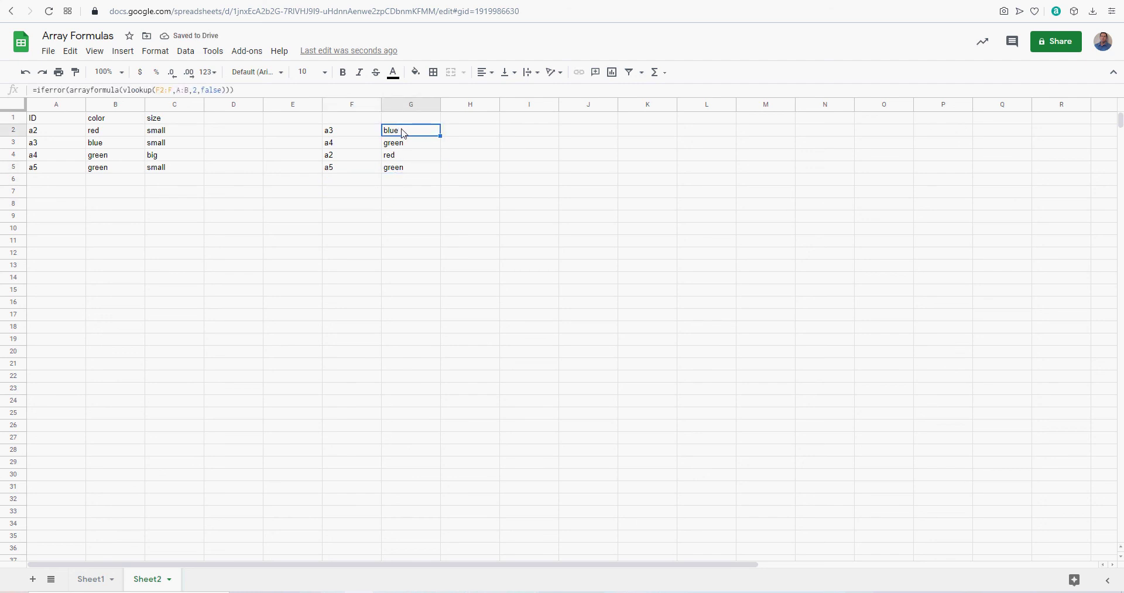
left_click(61, 120)
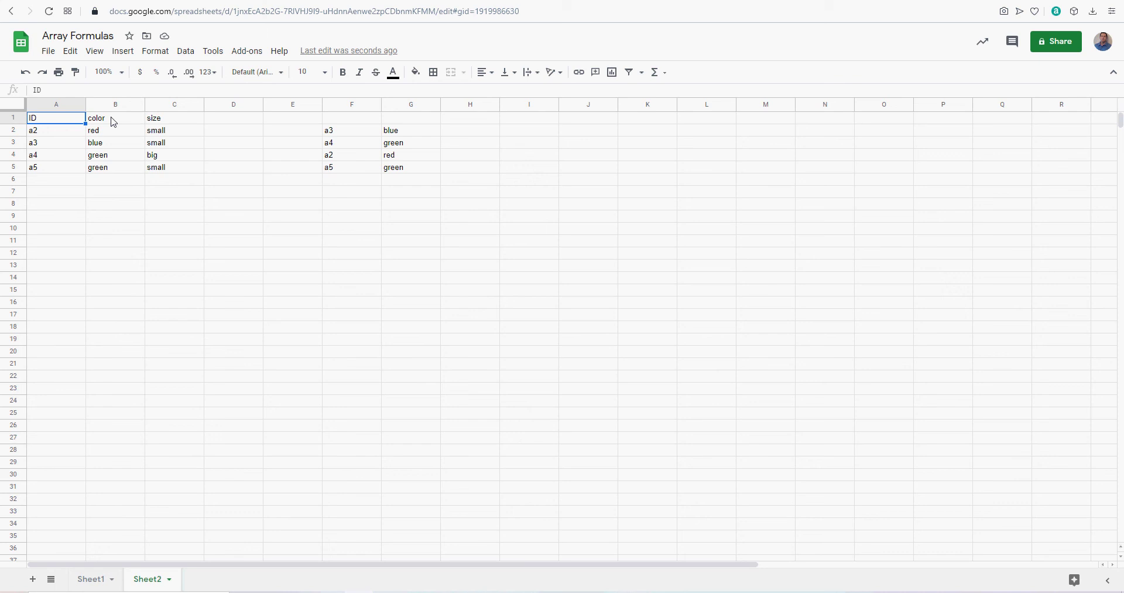
left_click_drag(113, 121, 114, 153)
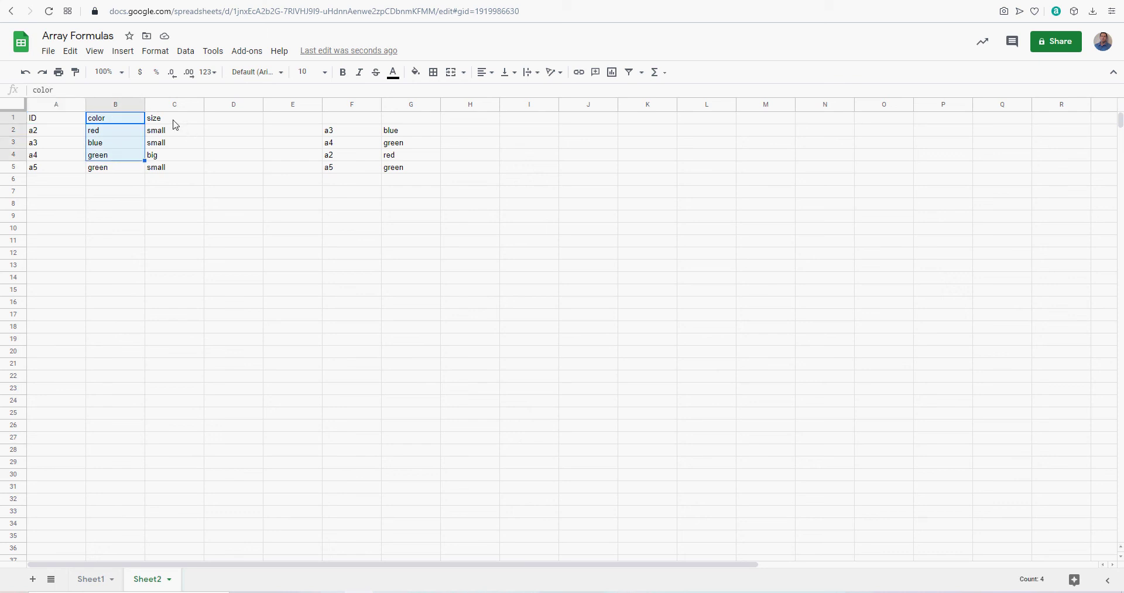
left_click_drag(173, 123, 165, 152)
left_click_drag(238, 123, 236, 145)
left_click_drag(293, 123, 365, 140)
left_click_drag(96, 143, 638, 148)
left_click(52, 169)
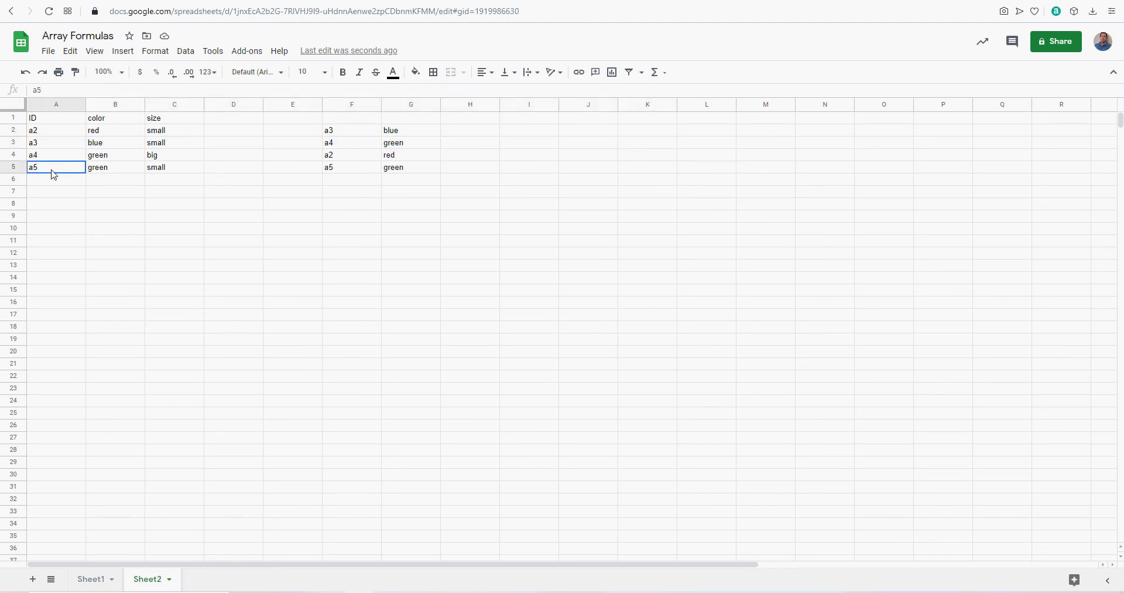
left_click(366, 133)
left_click(404, 133)
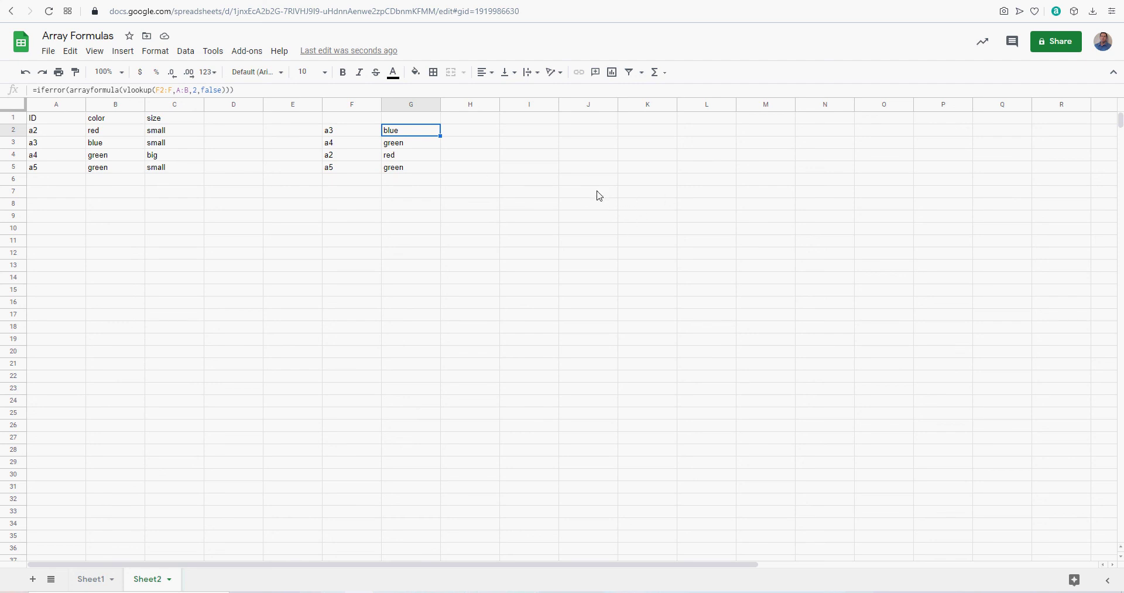
left_click(404, 138)
left_click_drag(346, 130, 343, 165)
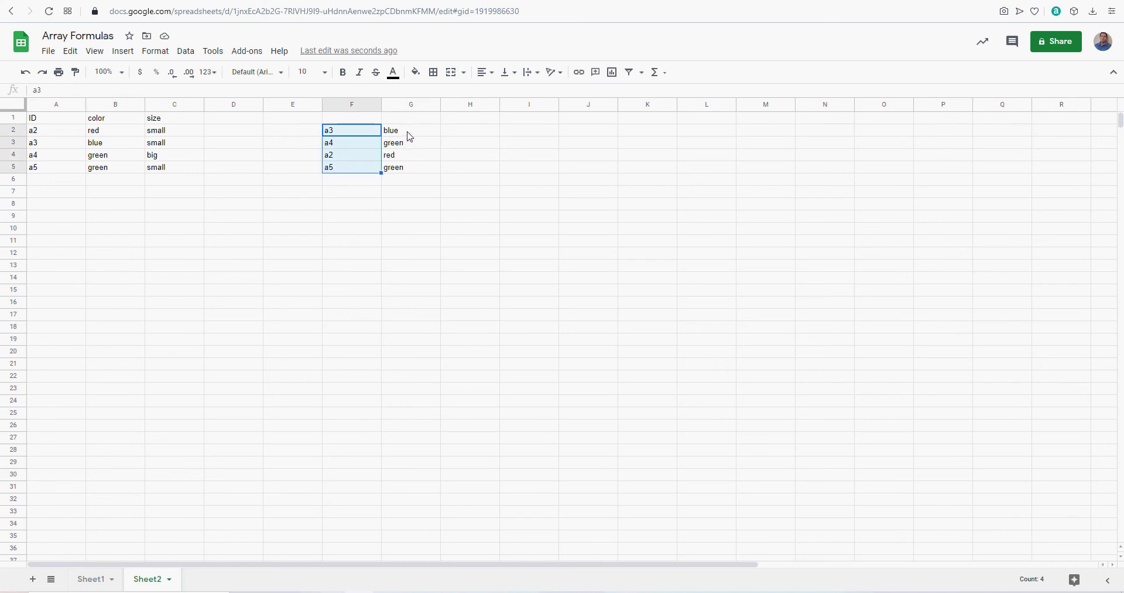
left_click_drag(63, 132, 152, 169)
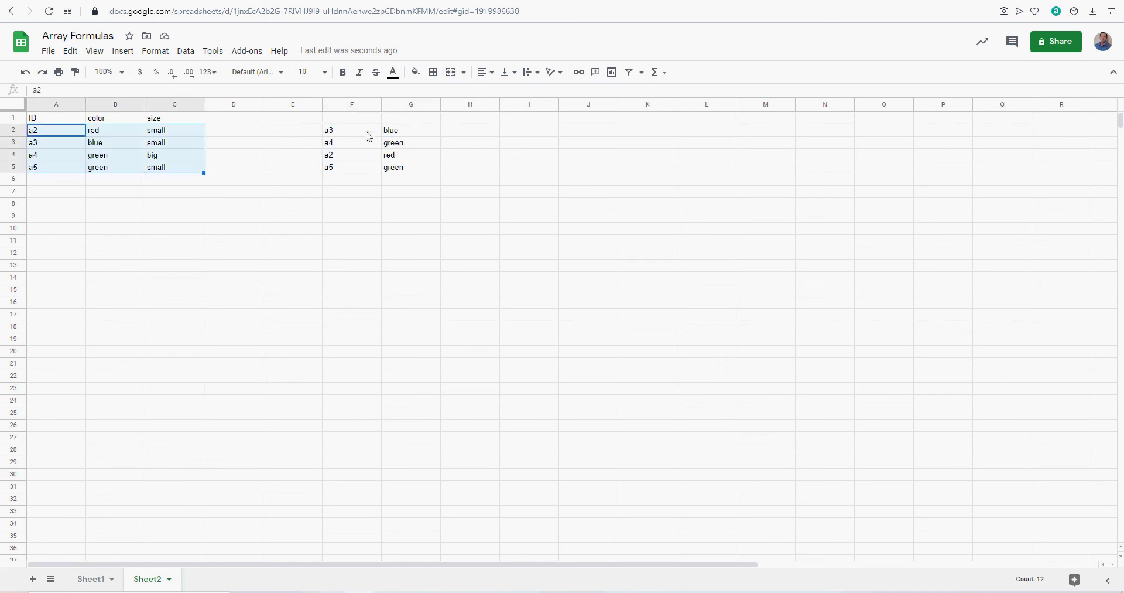
left_click(406, 134)
left_click(401, 152)
left_click(401, 177)
left_click(399, 204)
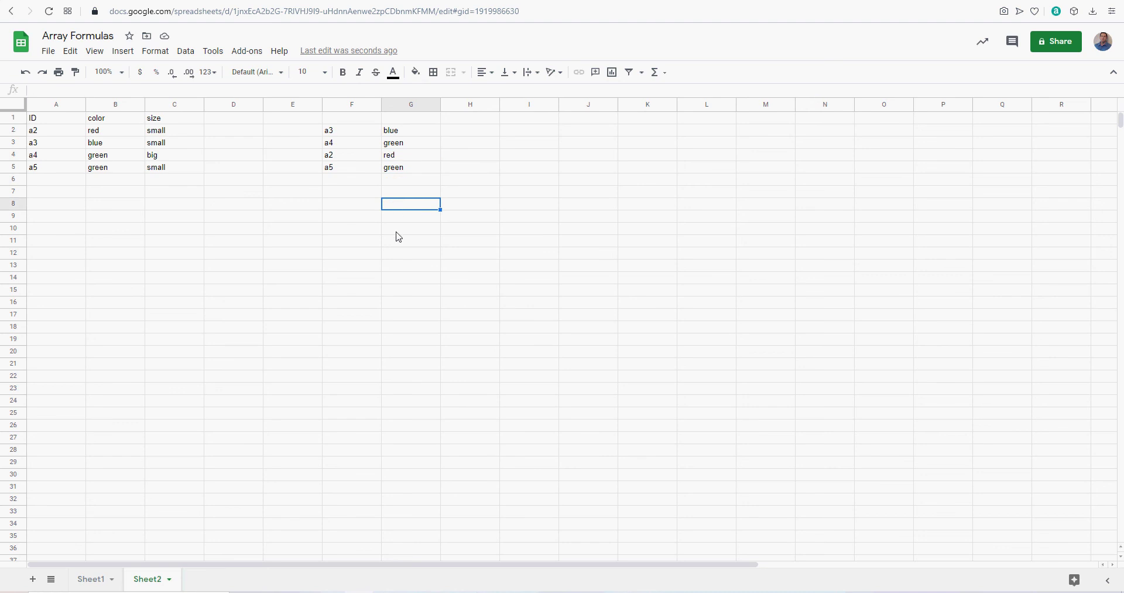
left_click(406, 134)
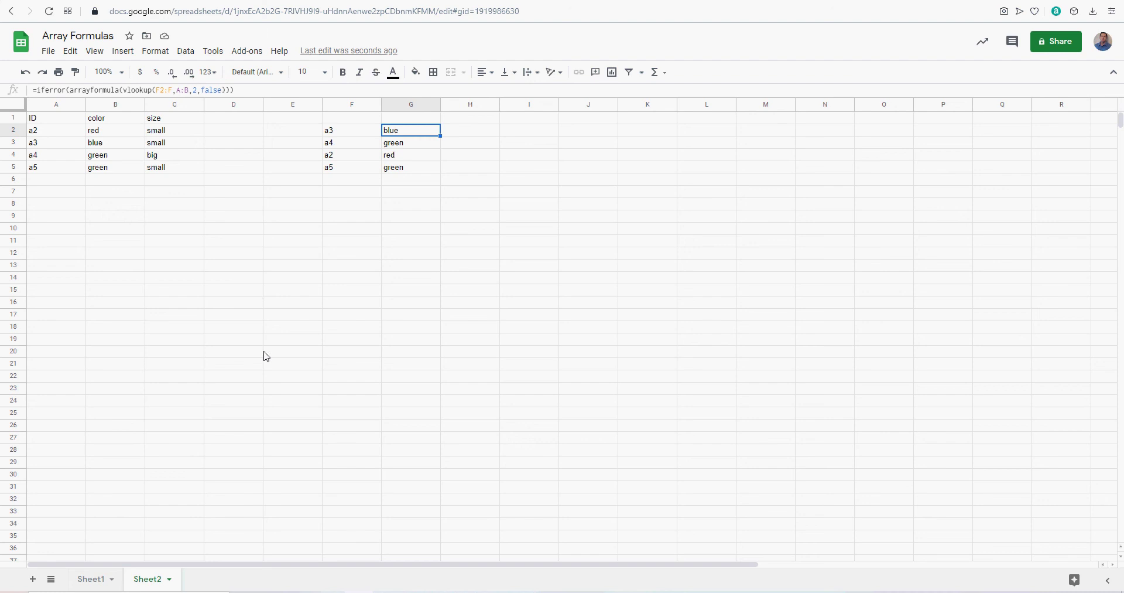
Add a value column with the header value in D1 and 4, 2, 1 and 2 in D2 to D5
left_click(237, 119)
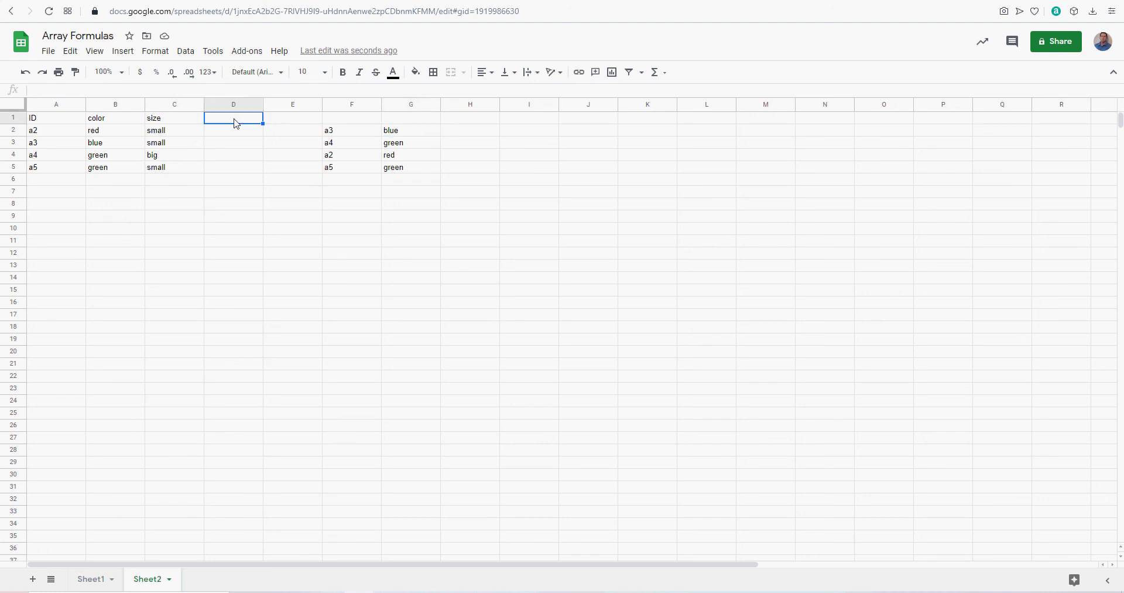
type("value")
key("Return")
type("4")
key("Return")
type("2")
key("Return")
type("1")
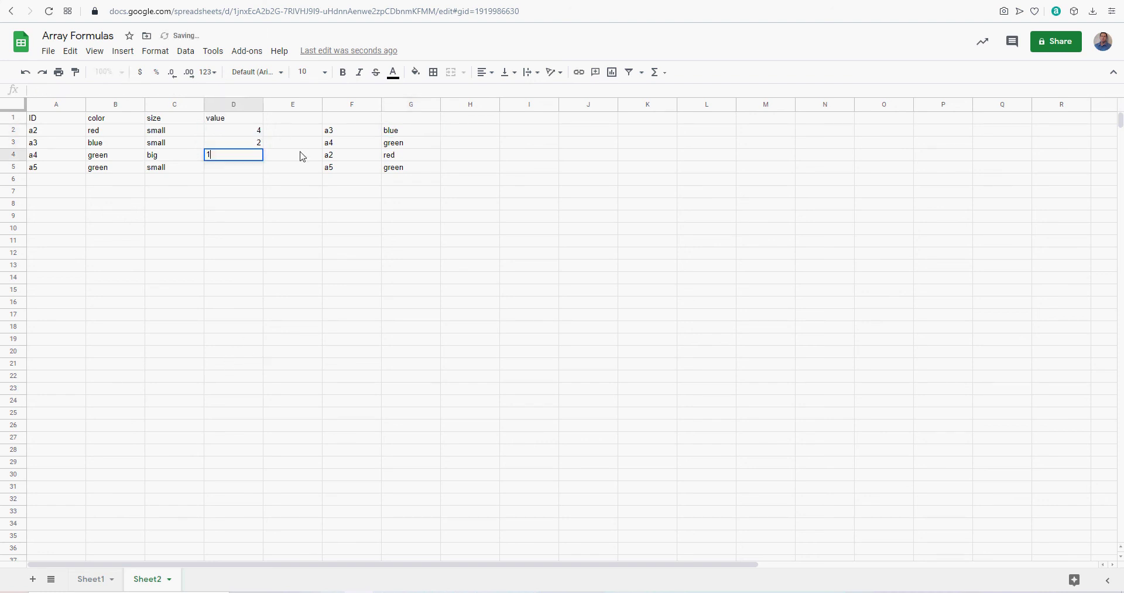
key("Return")
type("2")
key("Return")
type("4")
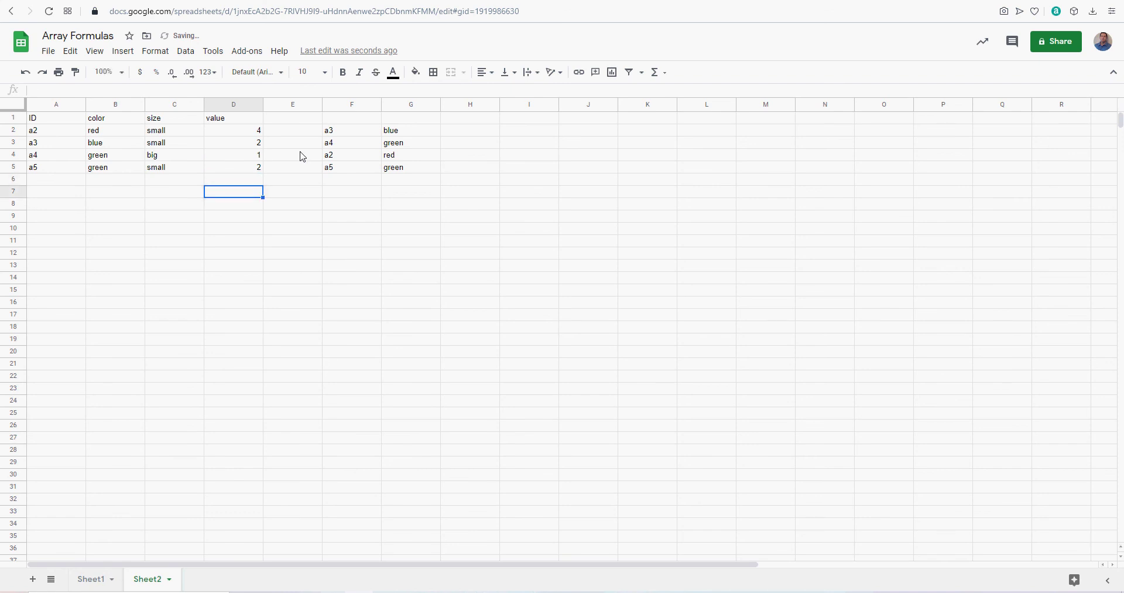
Center-align the contents of the value column D
left_click(225, 104)
left_click(485, 72)
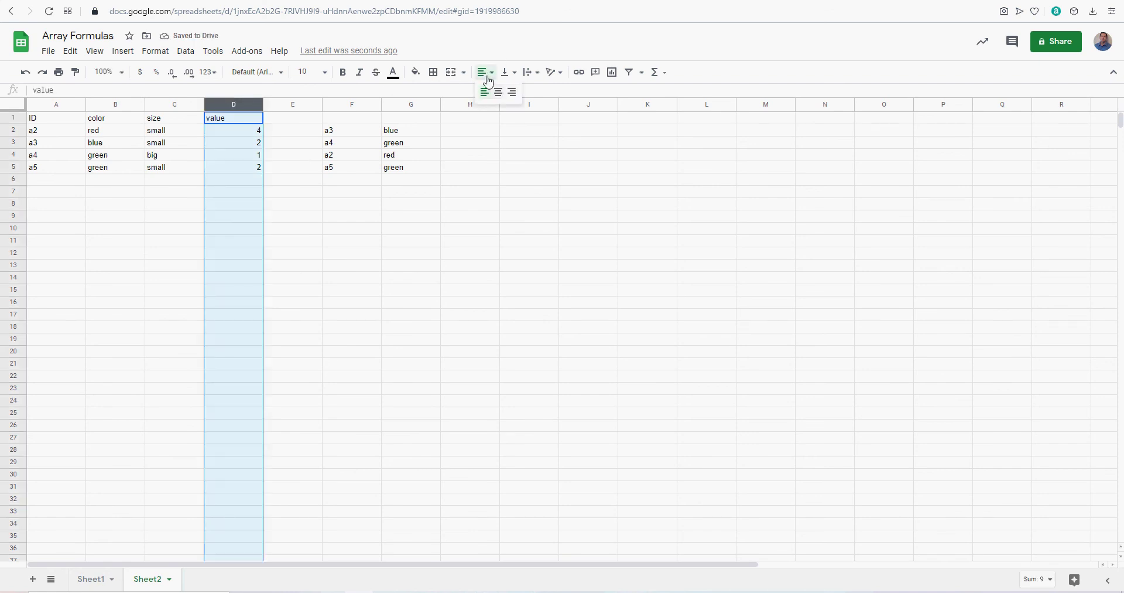
left_click(499, 89)
Begin an arrayformula with a nested sumif in cell J2 and show the function's argument help
left_click(579, 138)
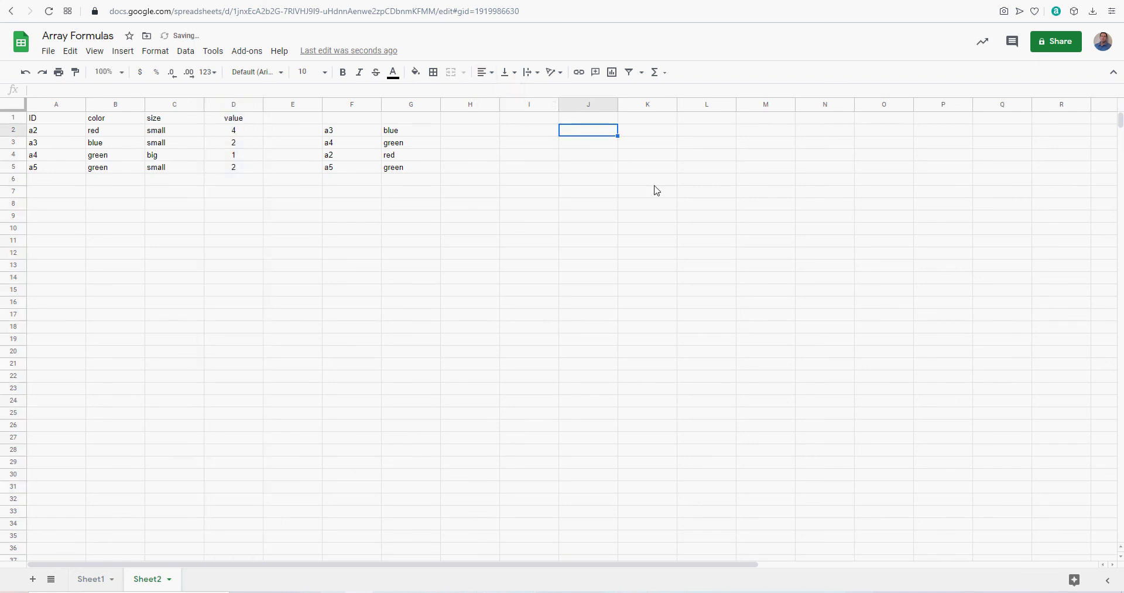
type("=")
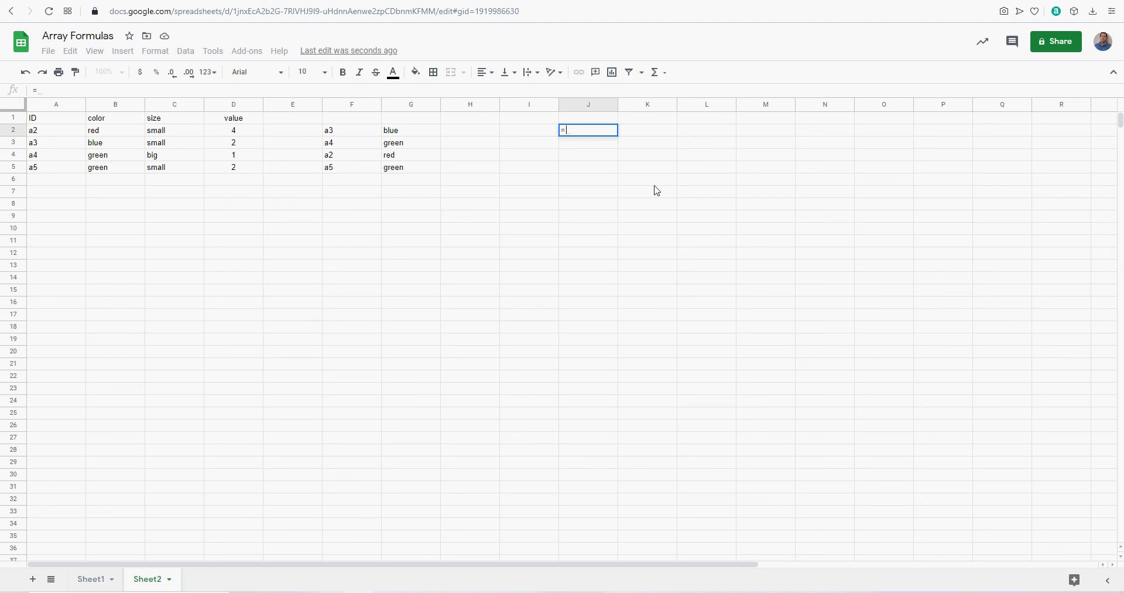
type("sum")
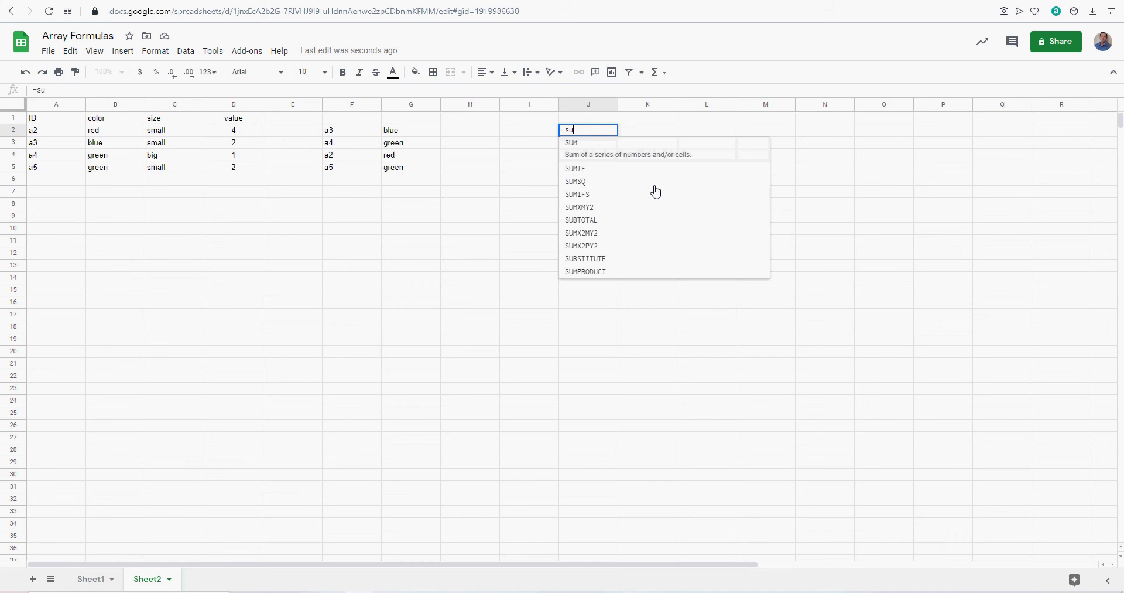
key("BackSpace")
key("BackSpace")
key("BackSpace")
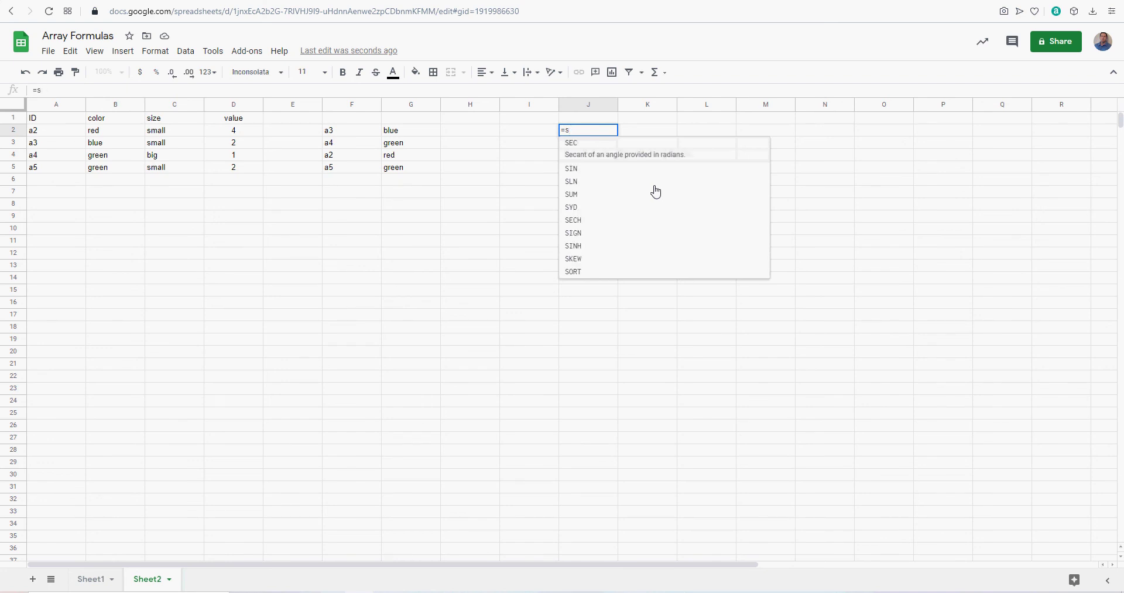
type("arrayformul")
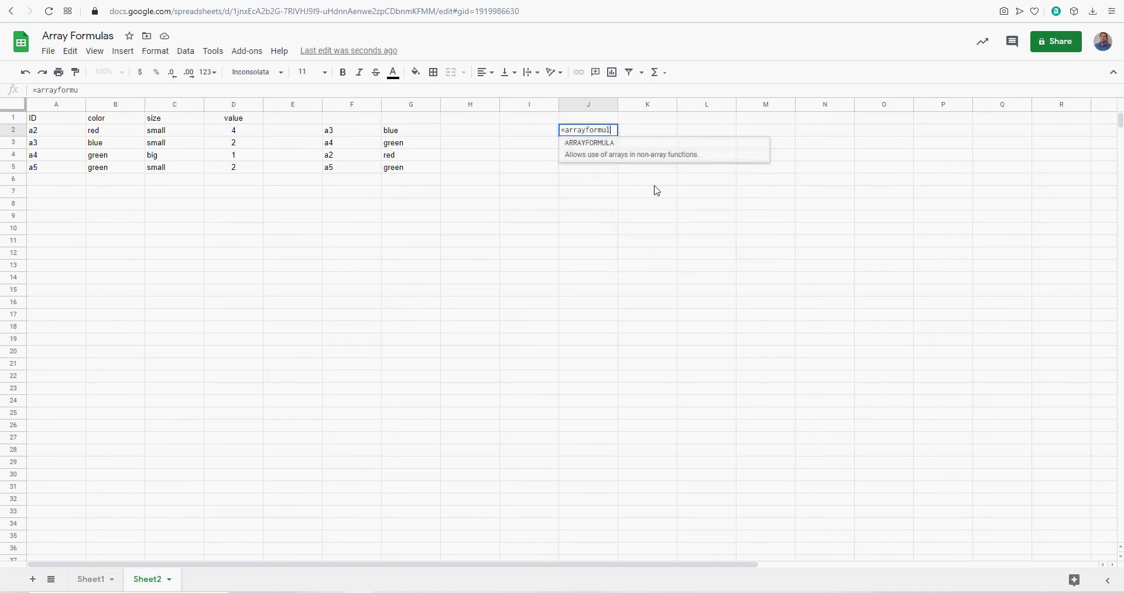
type("a(sumif")
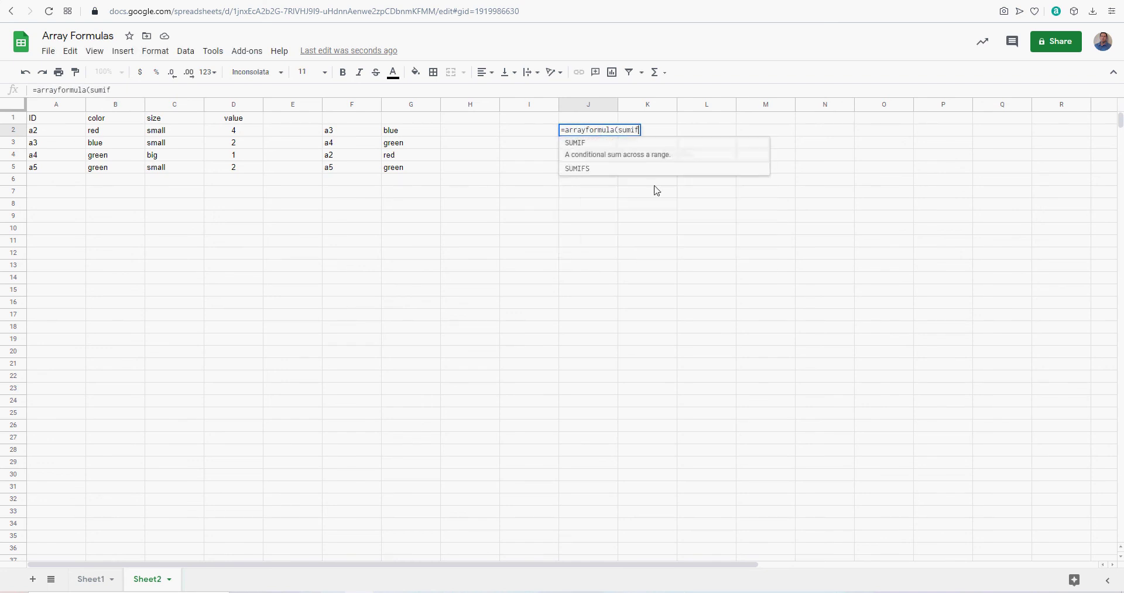
type("(")
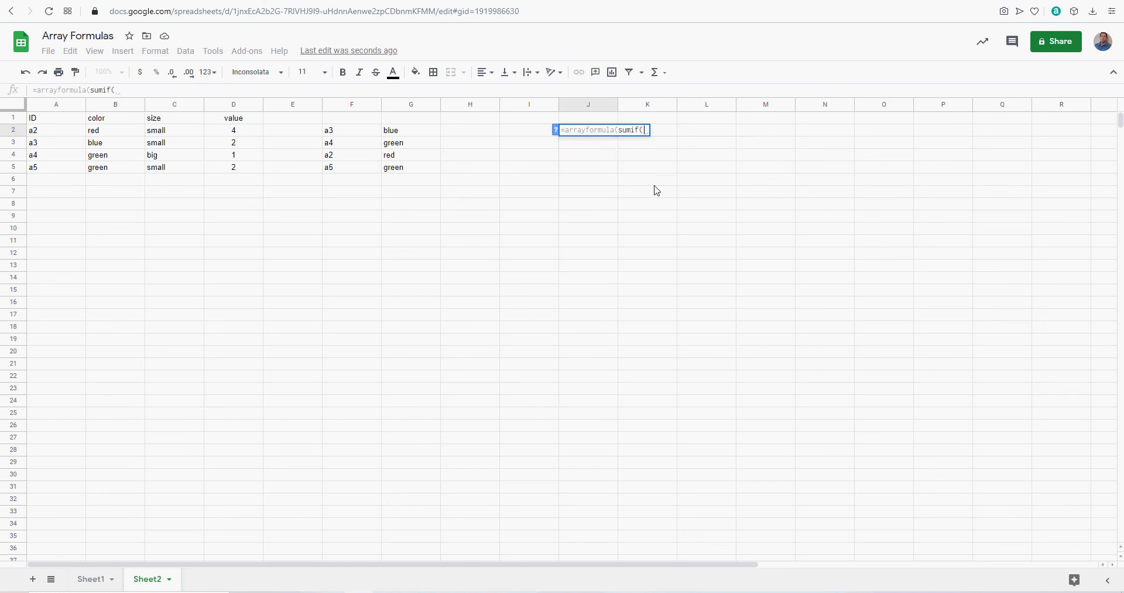
left_click(557, 131)
mouse_move(646, 131)
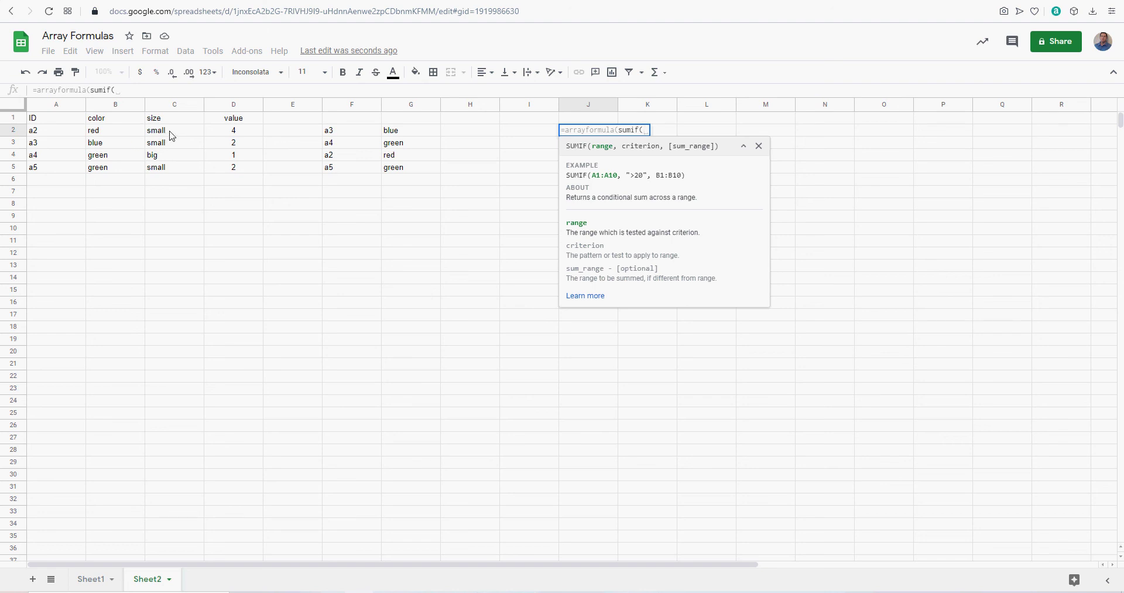
Complete the J2 sumif with range C2:C, criterion i2:i and sum range d2:d, and commit the formula
left_click_drag(169, 136, 167, 148)
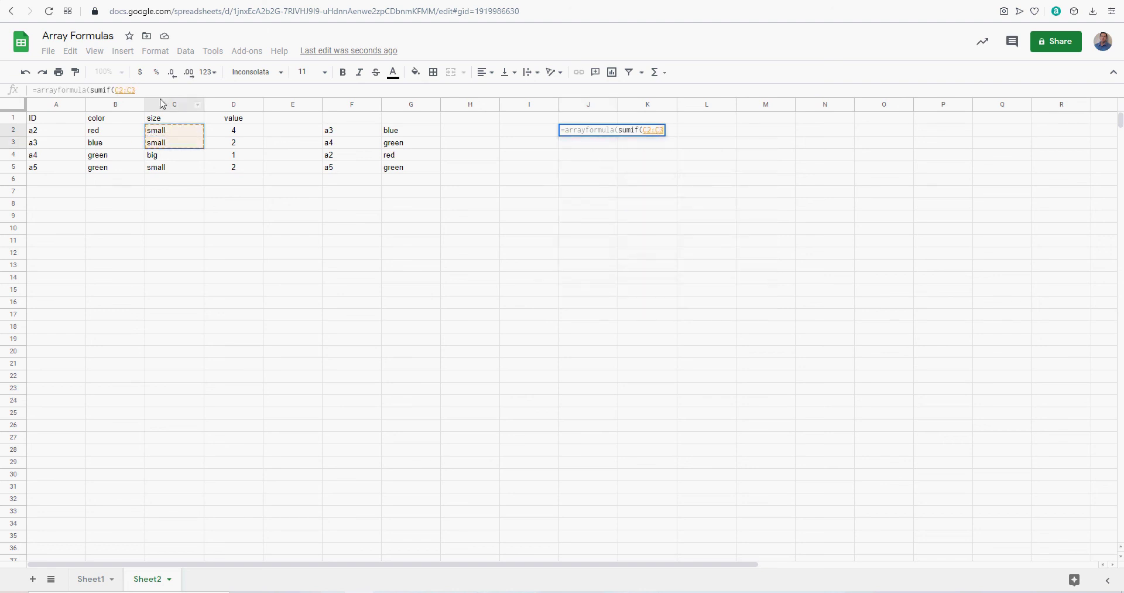
key("BackSpace")
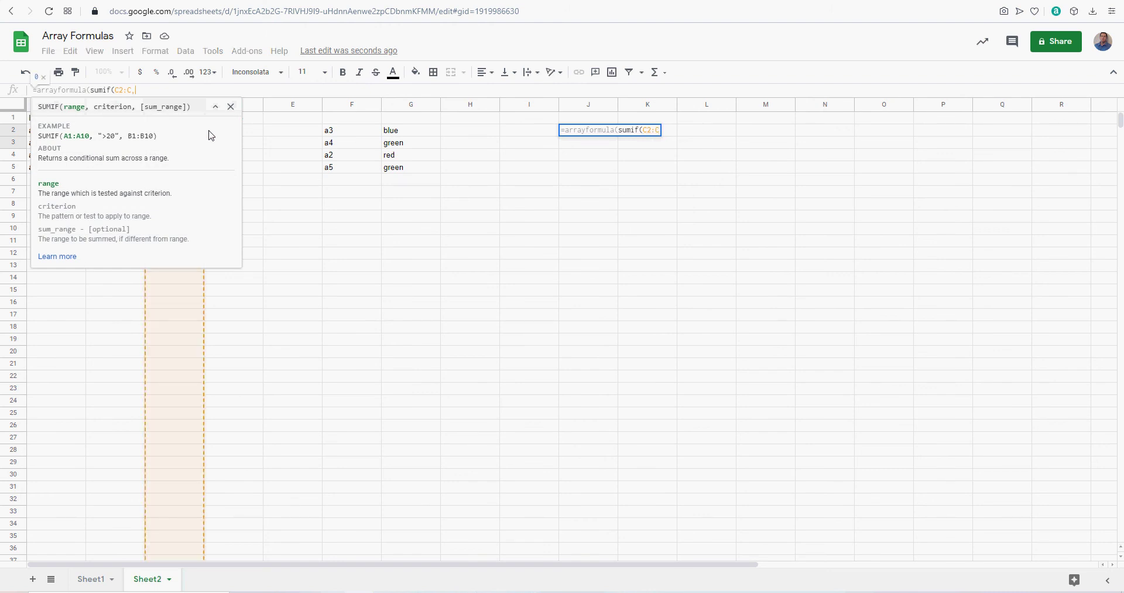
type(", ")
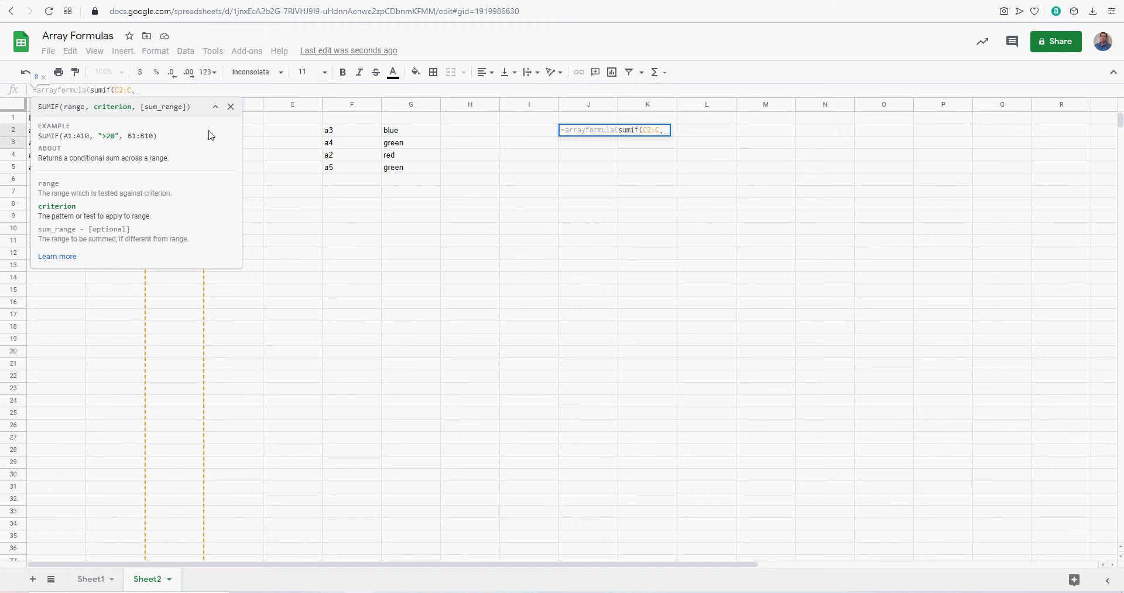
type("i2")
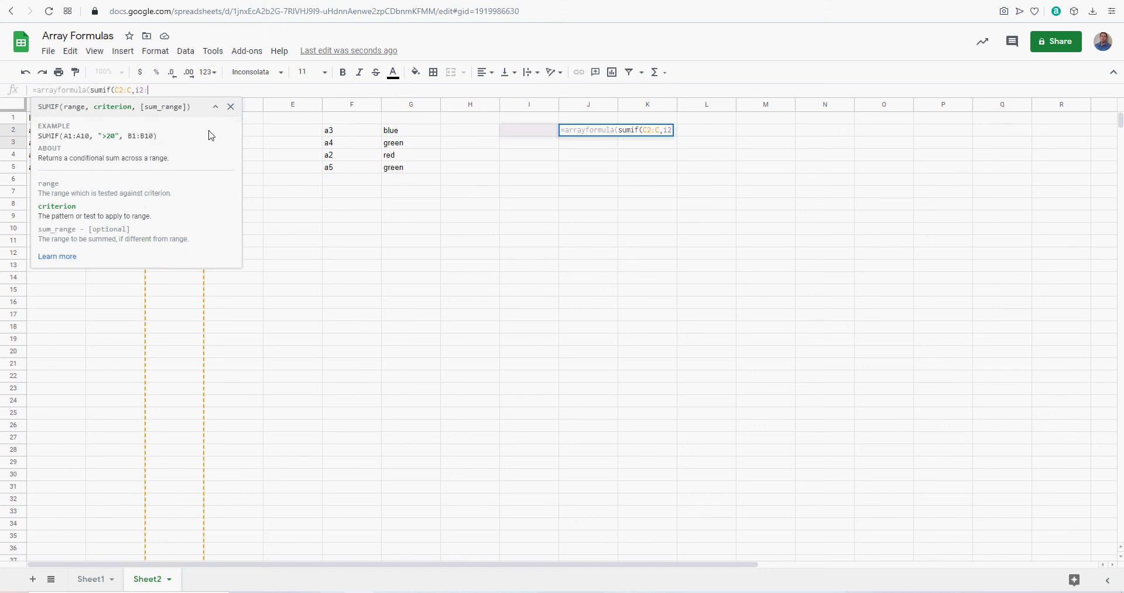
type(":i,")
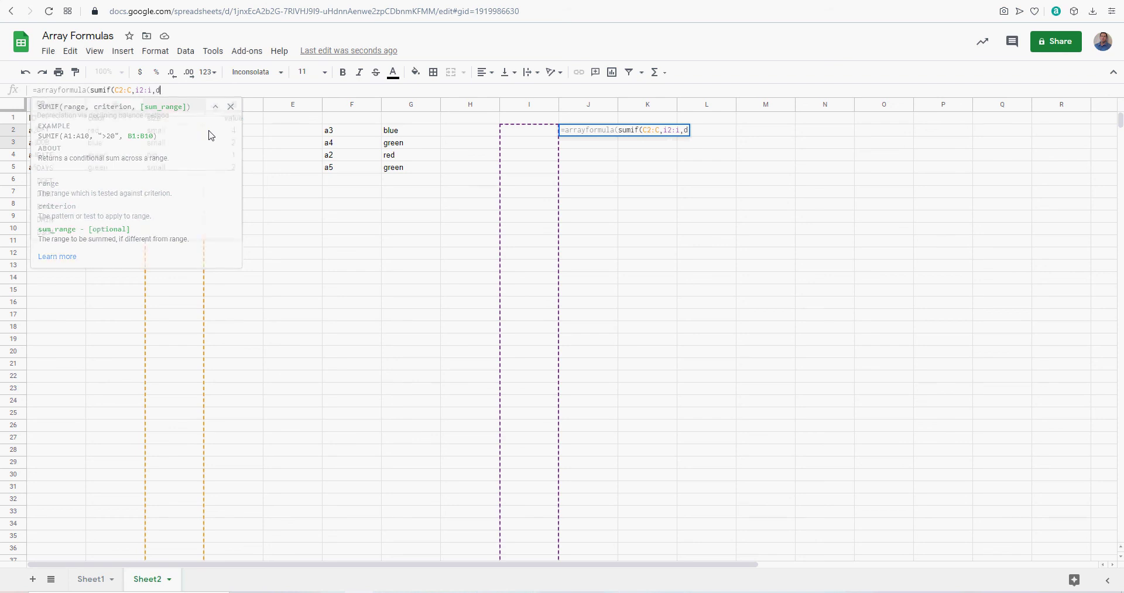
type("d2:e")
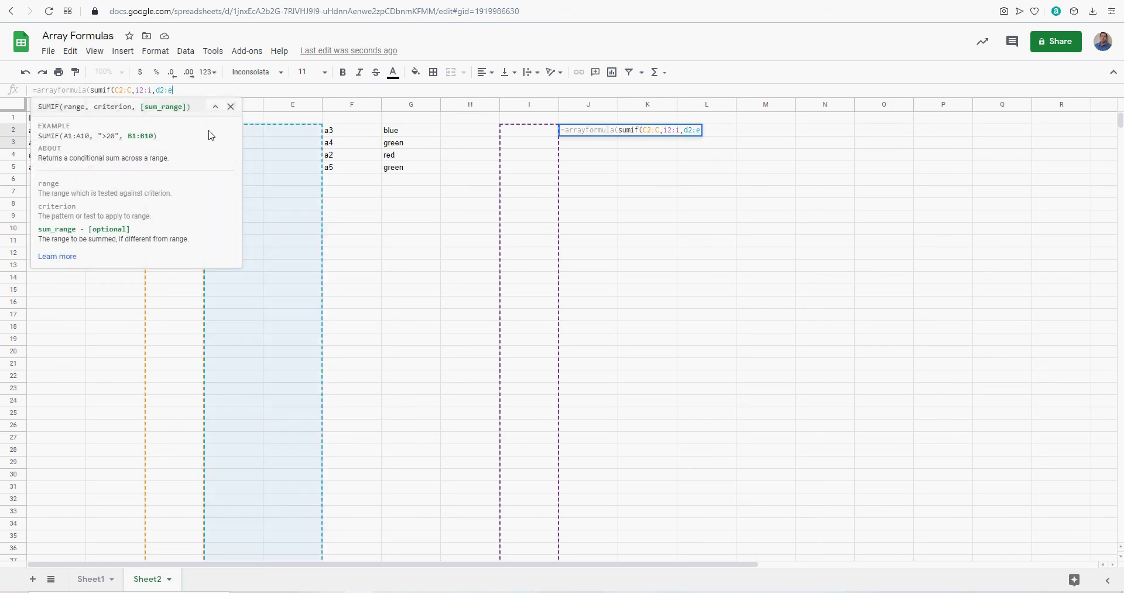
key("BackSpace")
type("d")
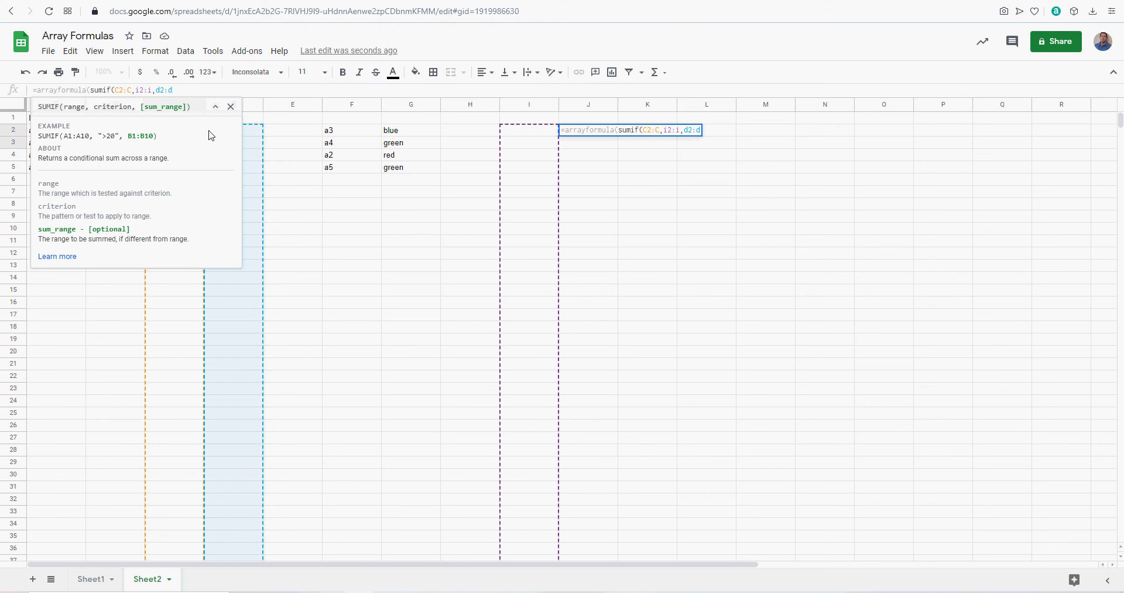
key("Return")
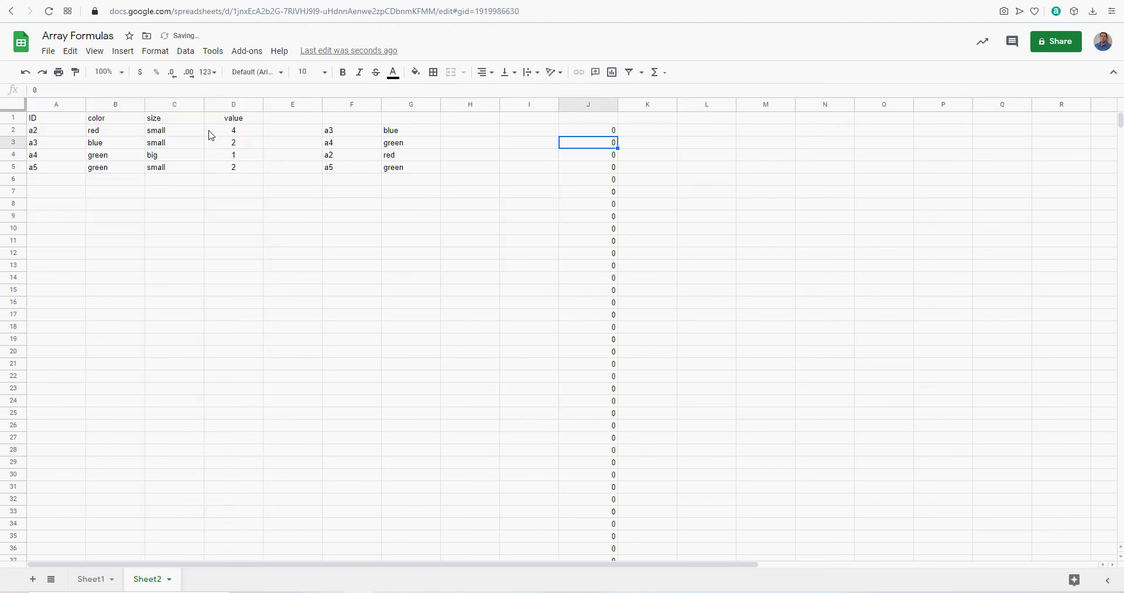
Enter the size criterion small in cell I2
key("Up")
key("Left")
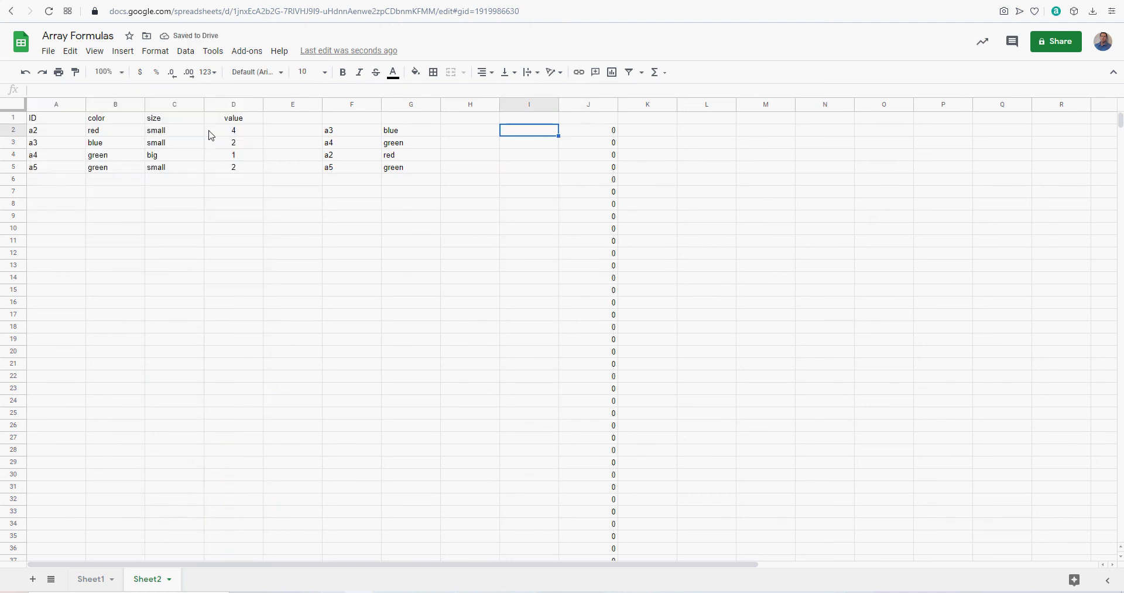
type("small")
key("Return")
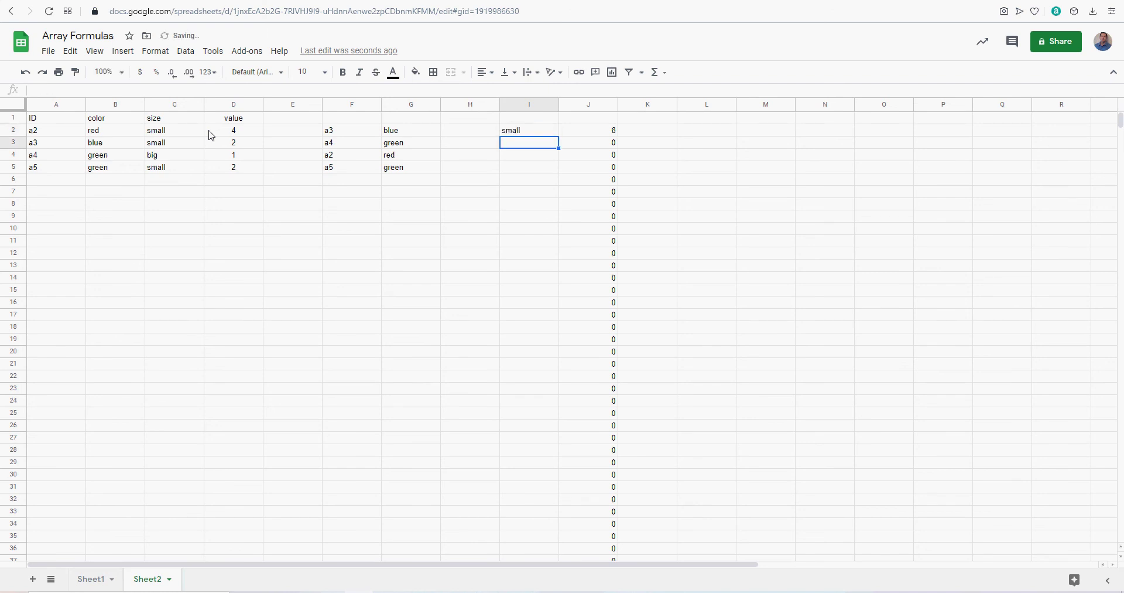
Center-align the contents of columns I and J
left_click_drag(542, 105, 580, 106)
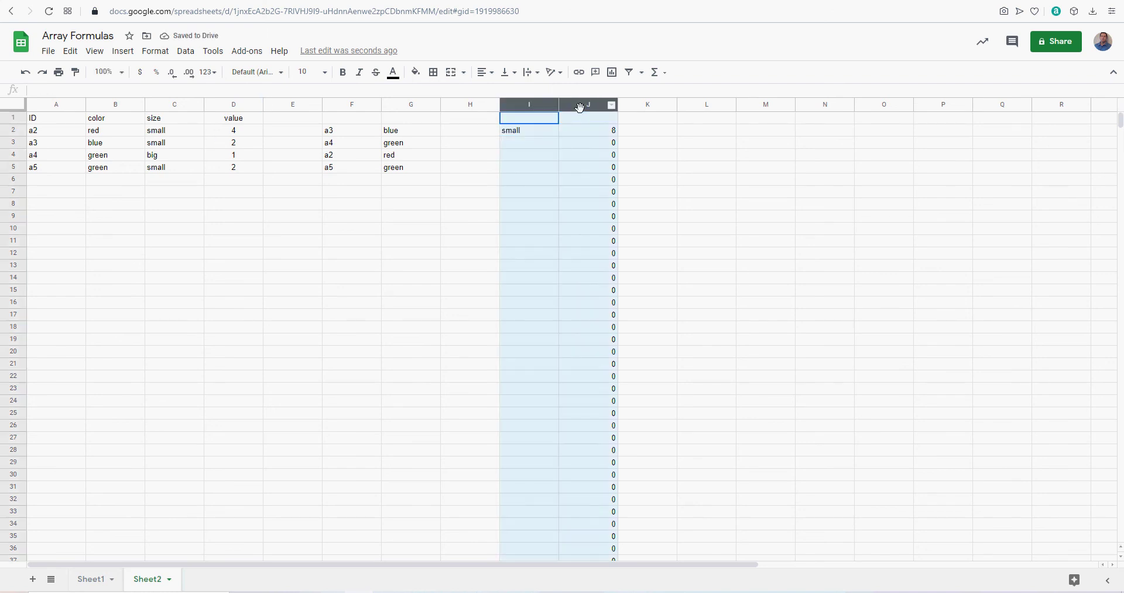
left_click(485, 72)
left_click(497, 92)
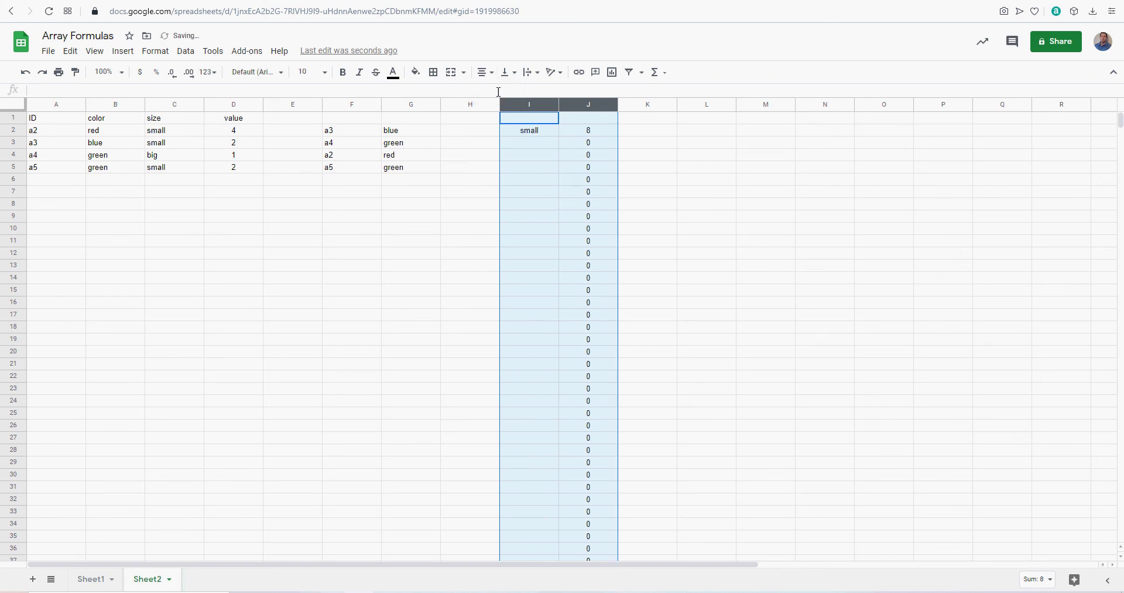
Examine the J2 formula, its criterion in I2 and the values it fills down column J
left_click(587, 131)
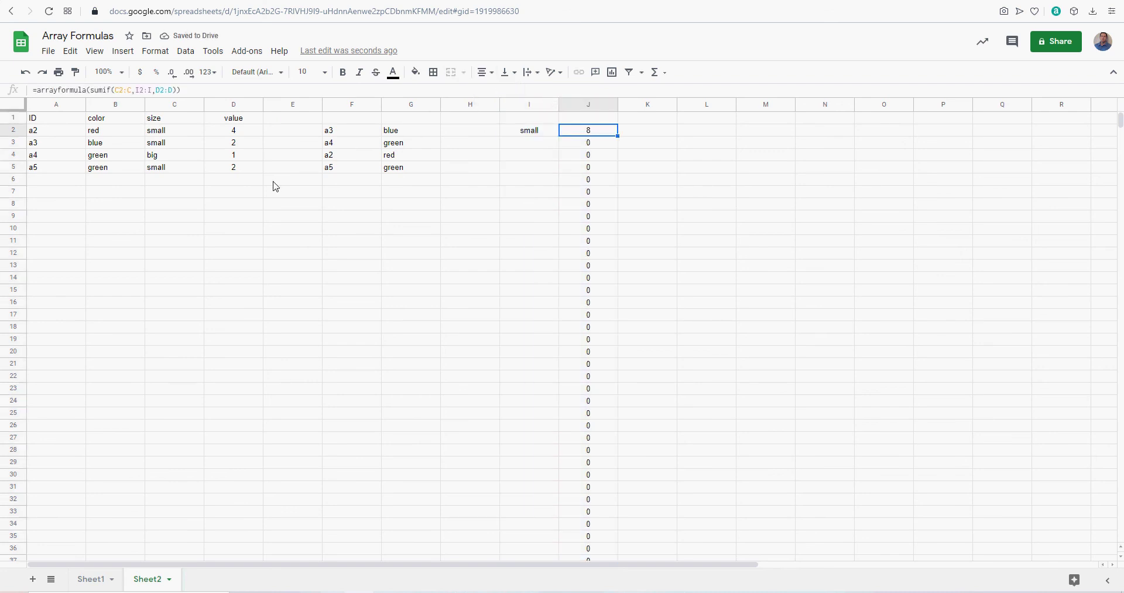
left_click(544, 133)
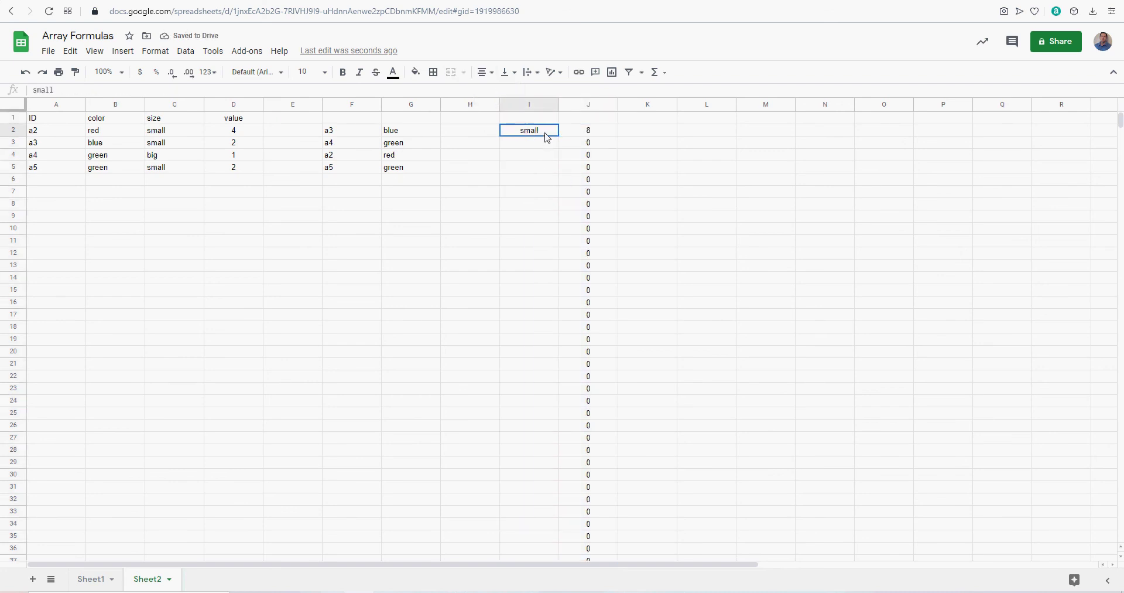
left_click(594, 135)
left_click(593, 145)
left_click(605, 220)
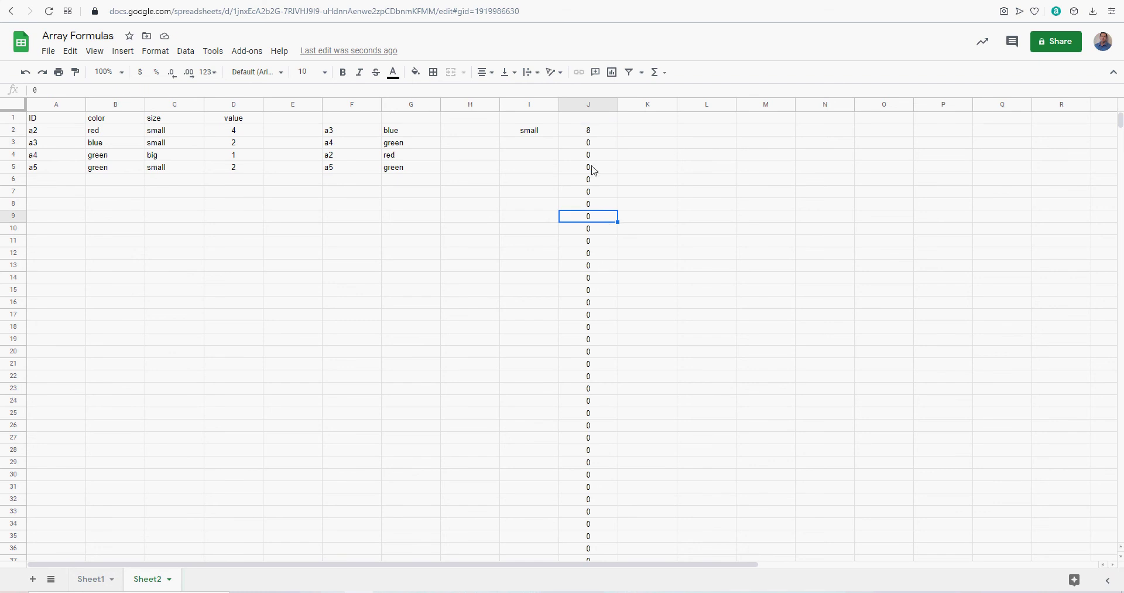
left_click(591, 134)
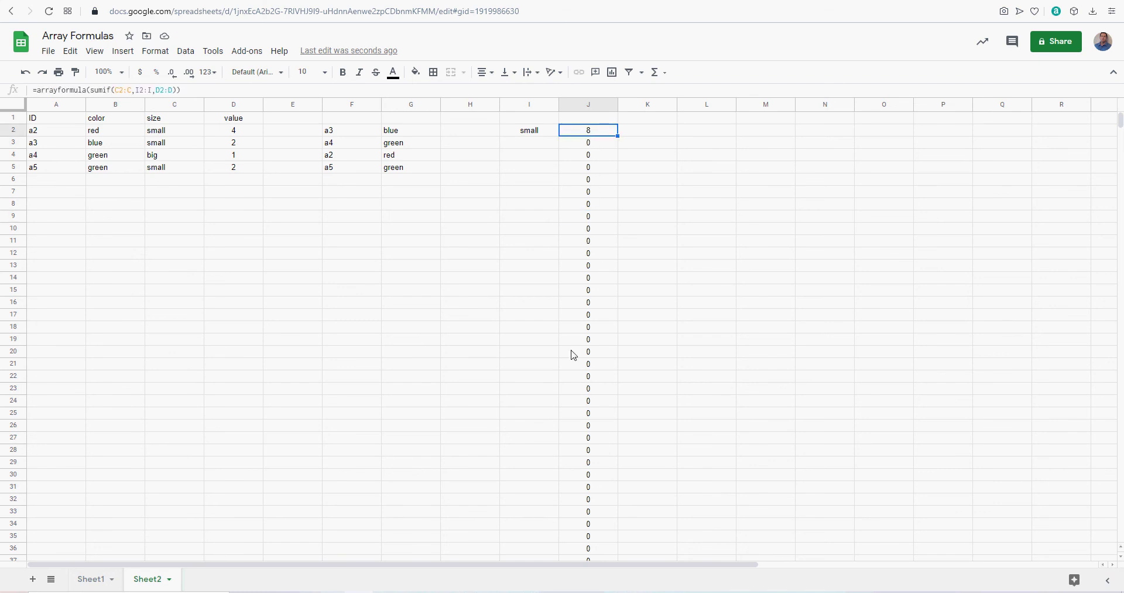
Enter the size criterion big in cell I3
left_click(533, 144)
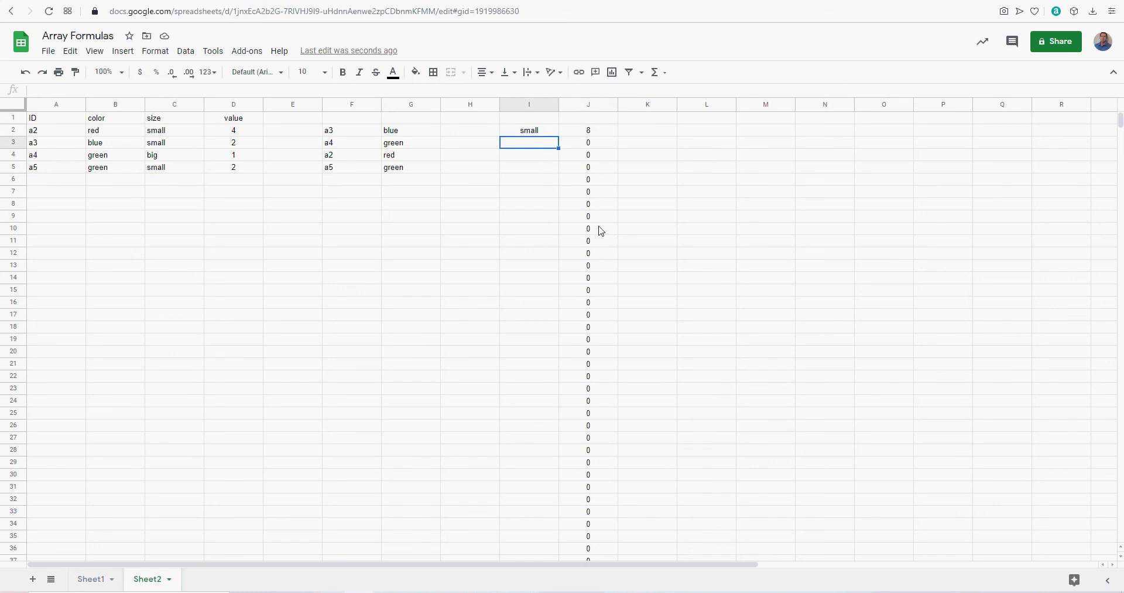
type("big")
key("Return")
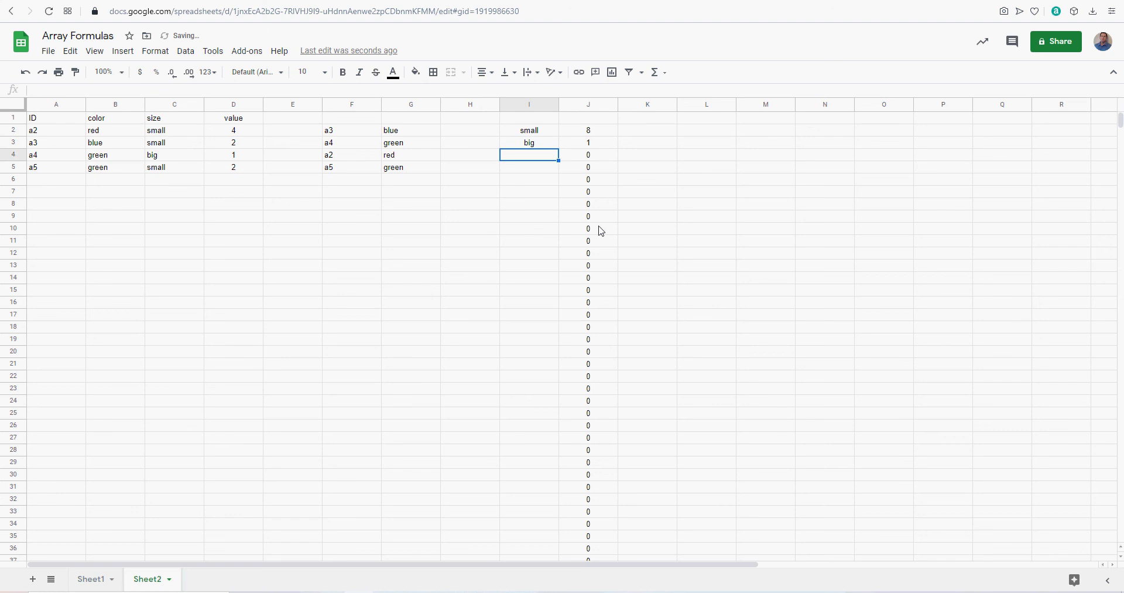
left_click(177, 186)
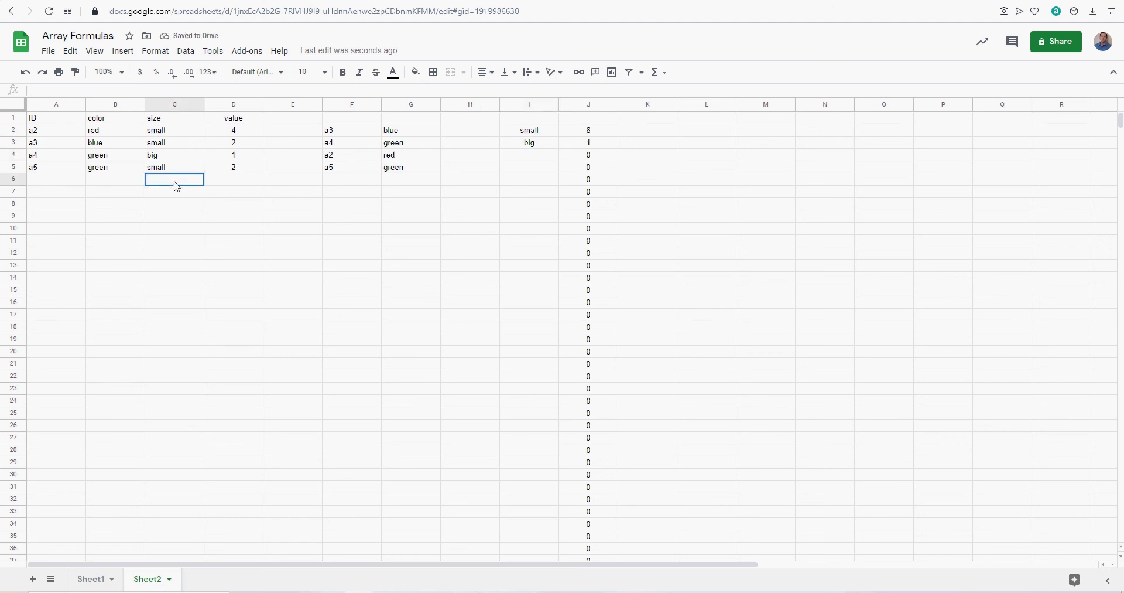
left_click(251, 185)
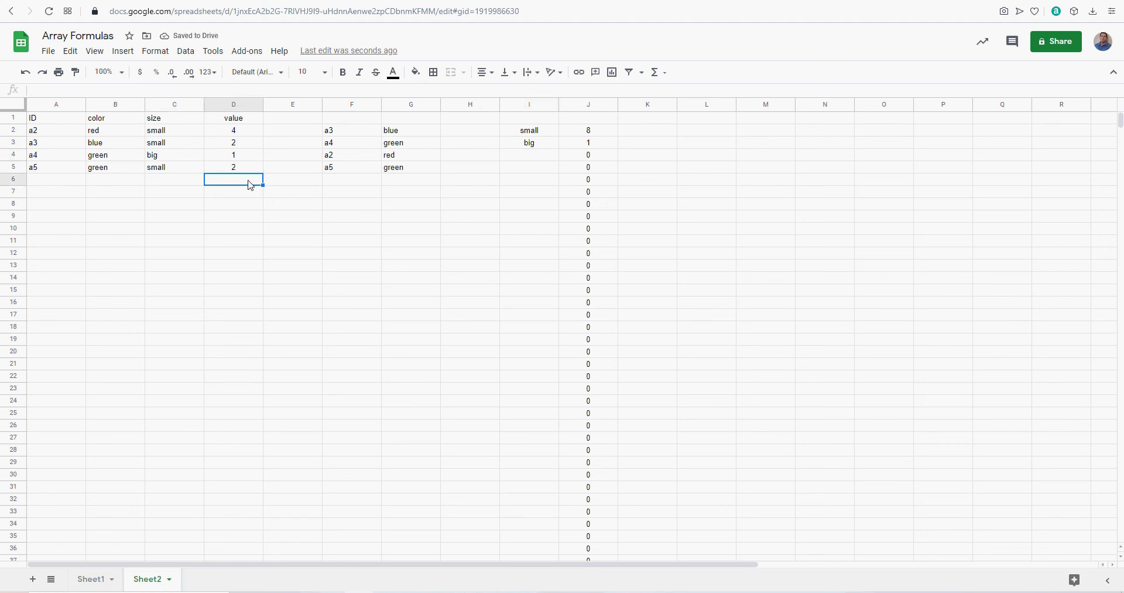
type("big")
key("Return")
type("big")
key("Return")
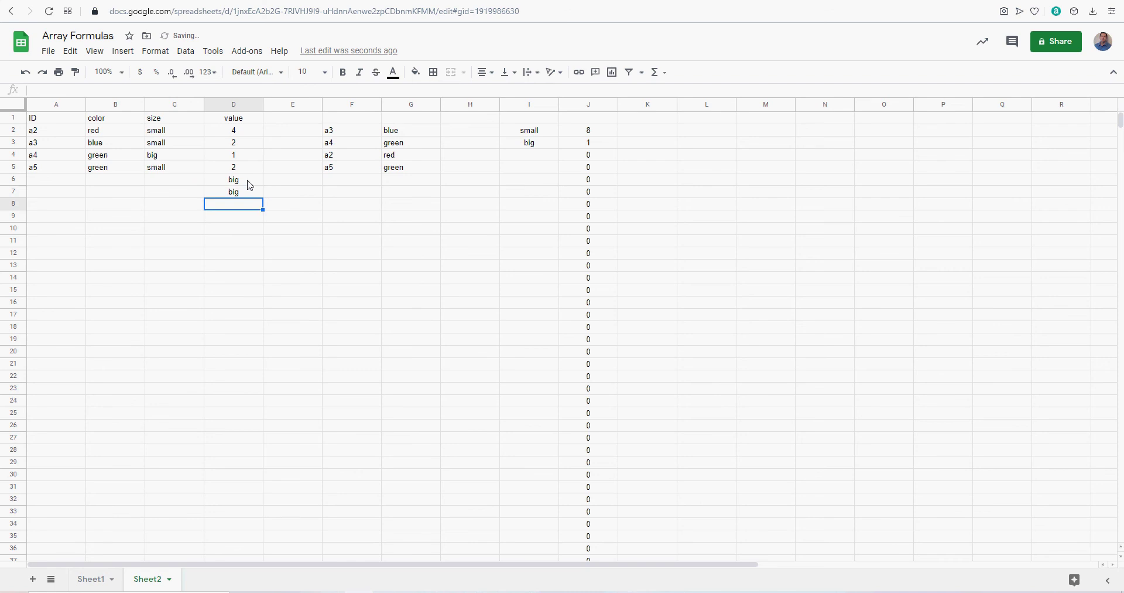
Enter the size big in cells C6 and C7 of the source table
key("Left")
key("Up")
key("Up")
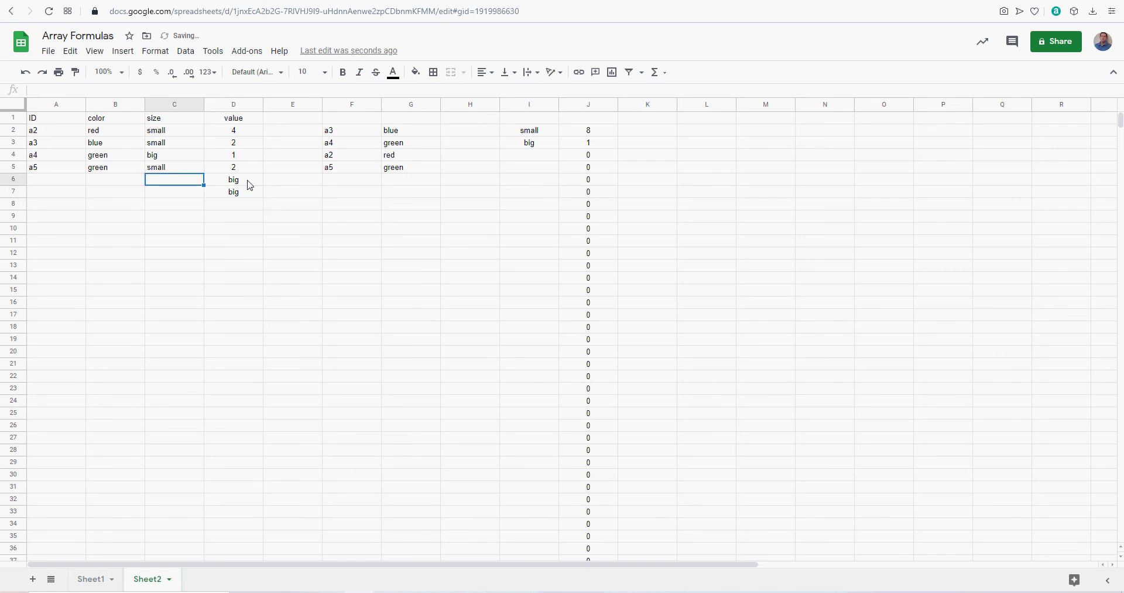
type("big")
key("Return")
type("big")
key("Return")
Set the values of the two added big rows to 4 in D6 and 2 in D7
key("Up")
key("Right")
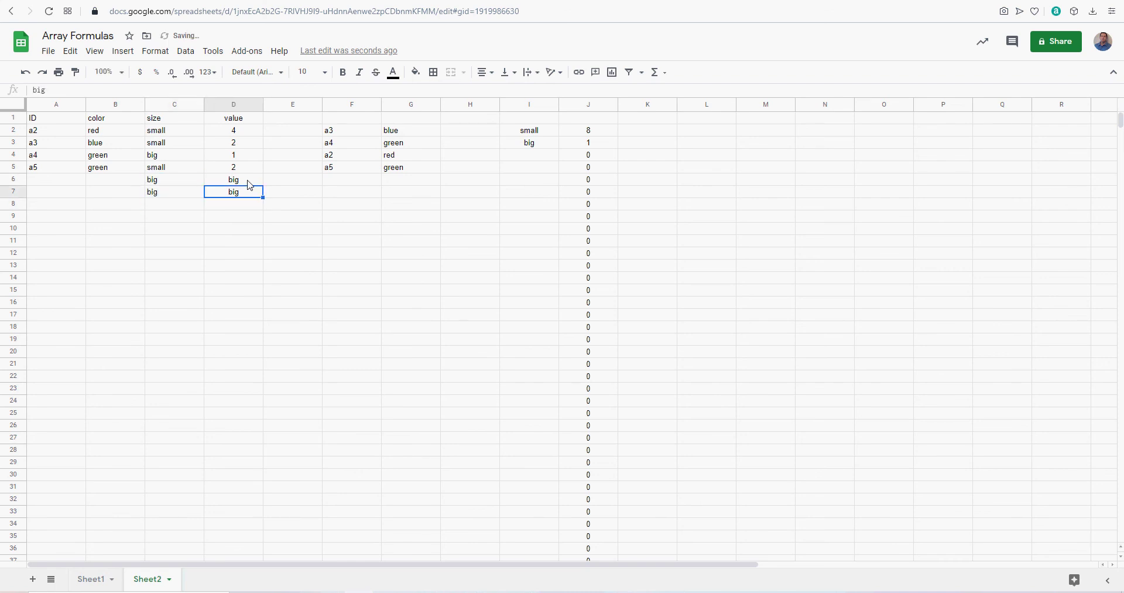
key("Up")
type("4")
key("Return")
type("2")
key("Return")
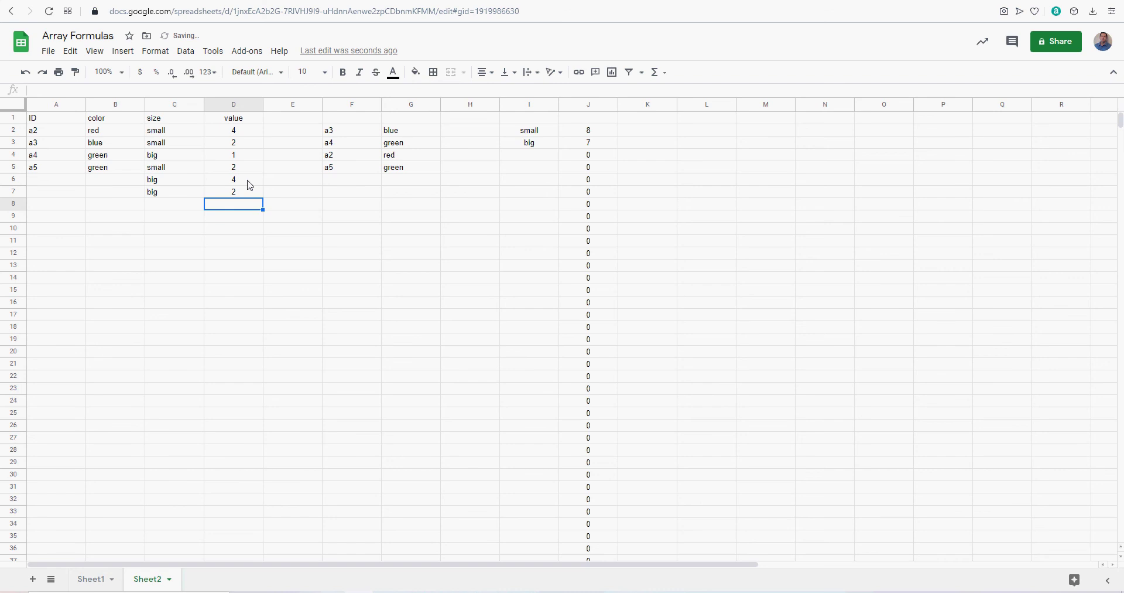
Check the total for big in J3, the formula in J2 and the lookup ID in F2
left_click(606, 147)
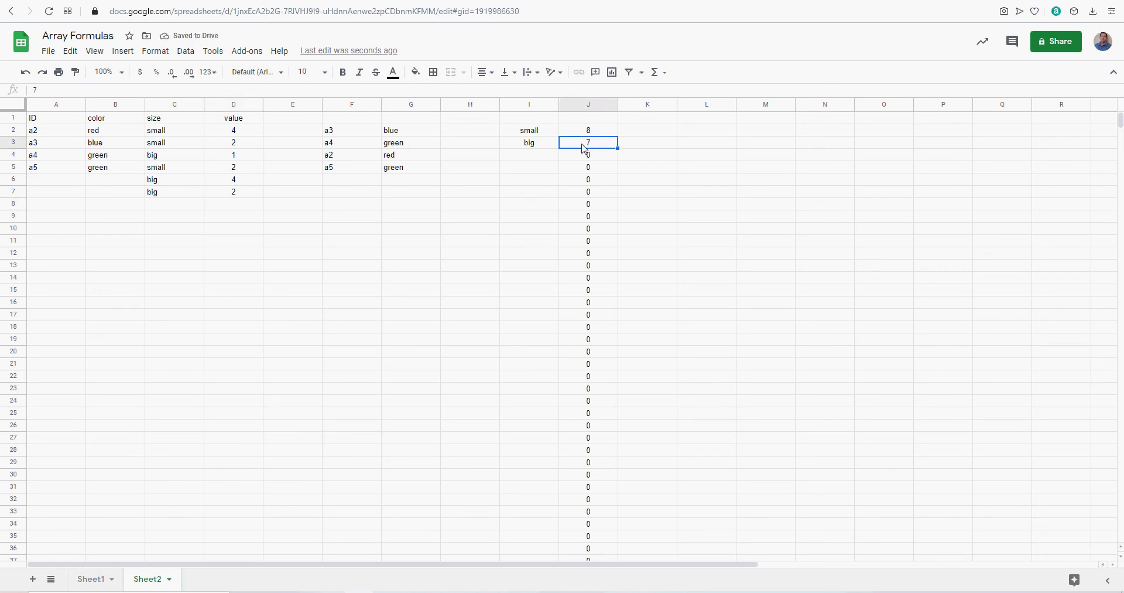
left_click(592, 134)
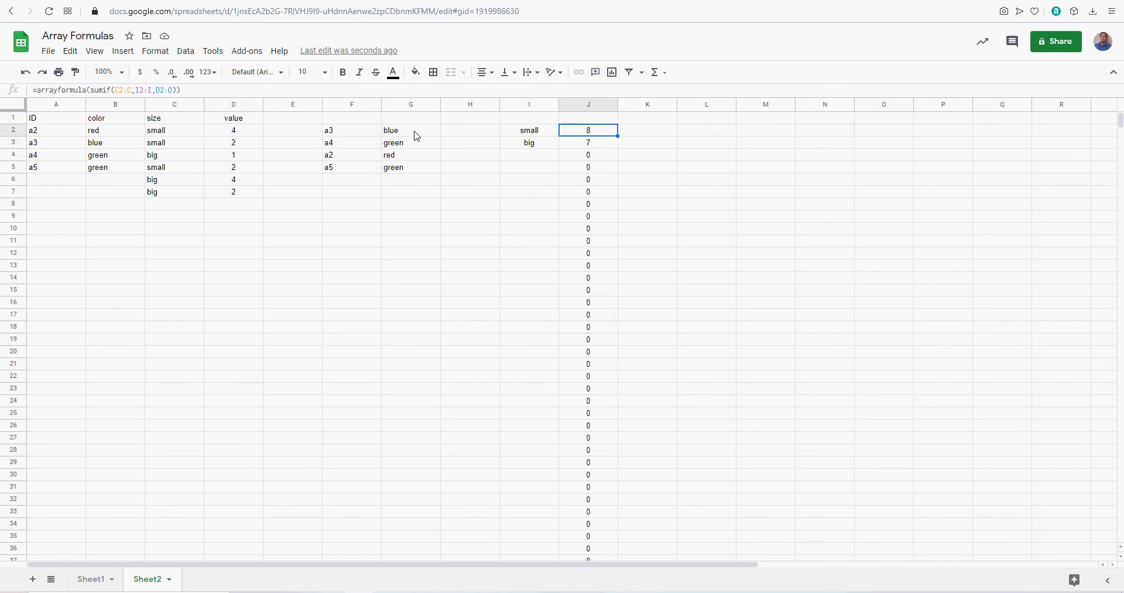
left_click(350, 135)
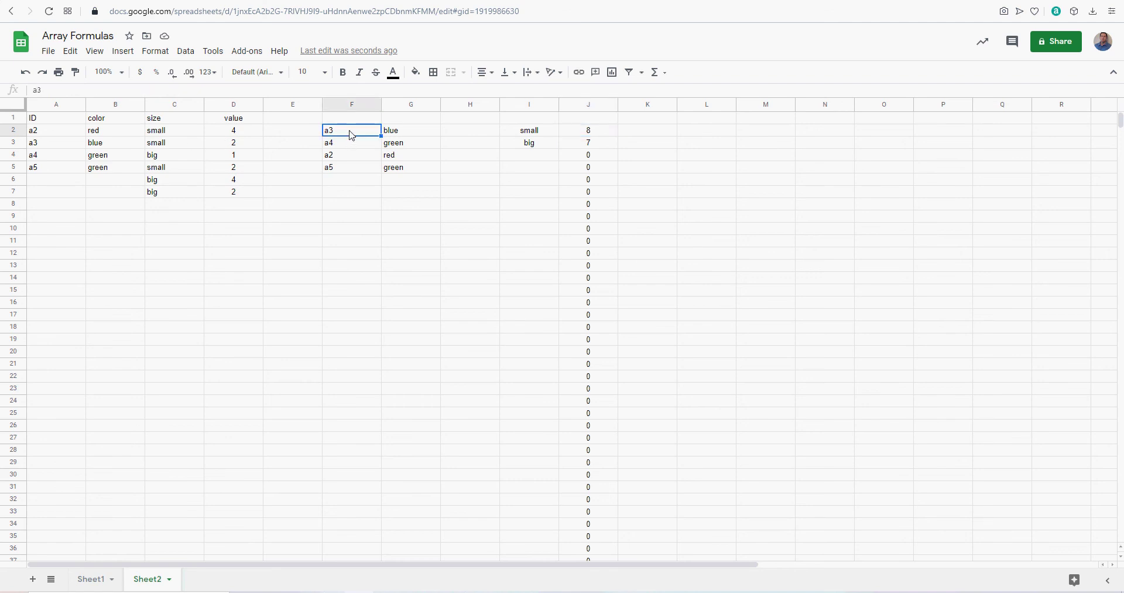
Review the vlookup array formula in G2 and the size criterion and sumif total in columns I and J
left_click(404, 134)
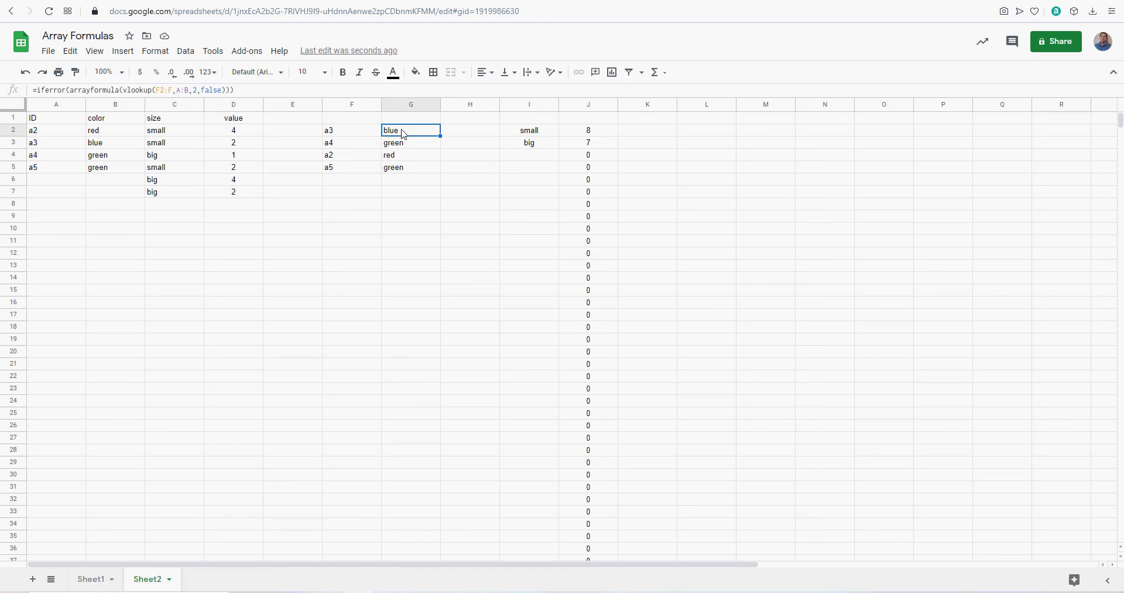
left_click(531, 138)
left_click(573, 137)
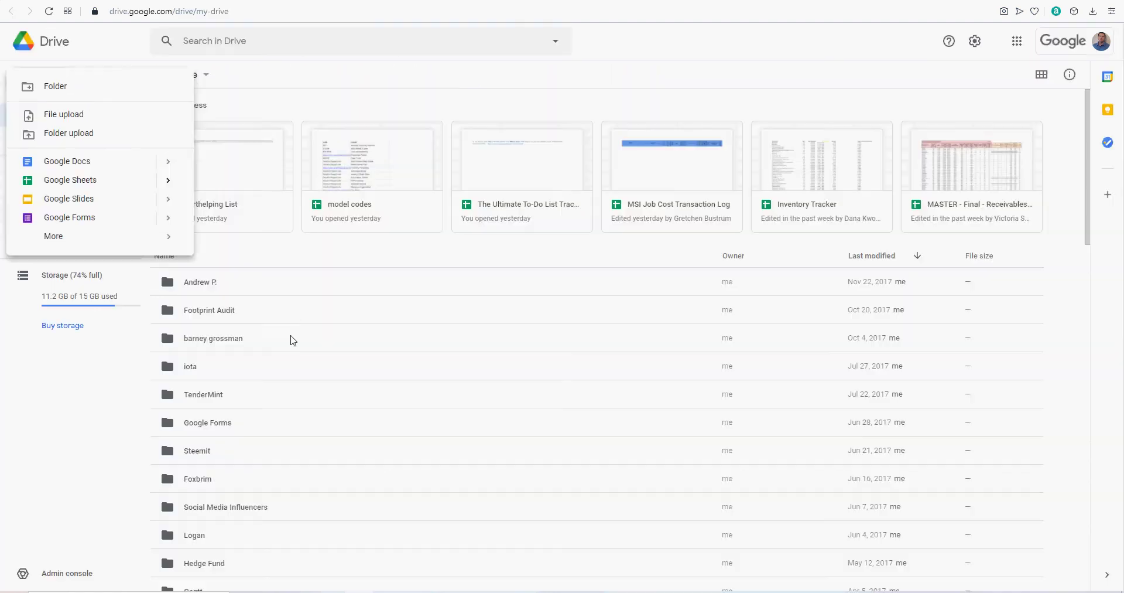
Open the Array Formulas spreadsheet in a new browser tab
left_click(294, 340)
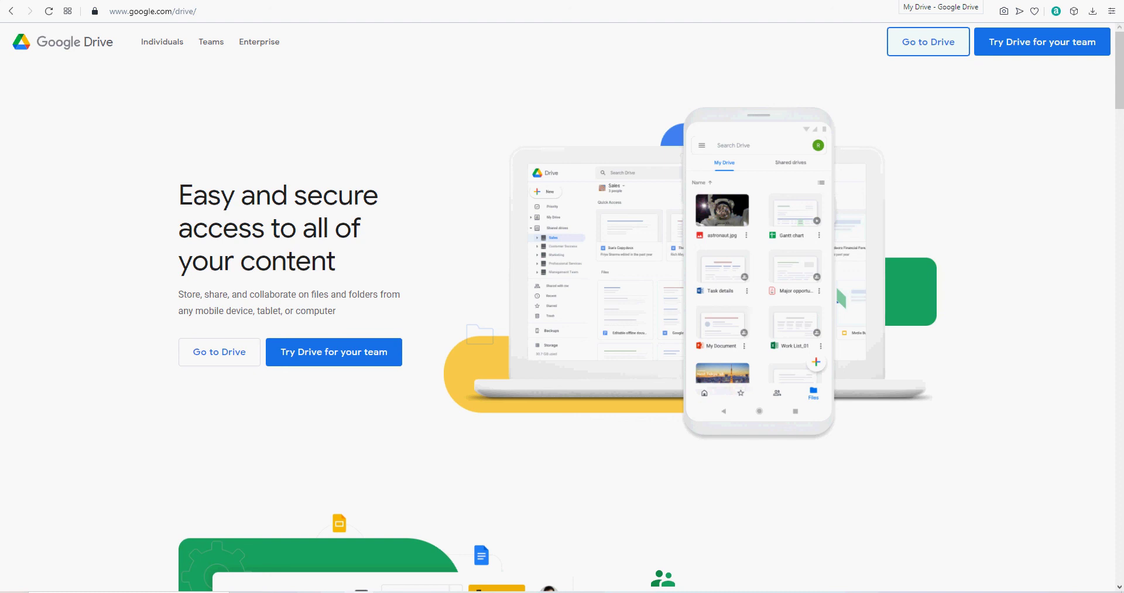
key("ctrl+t")
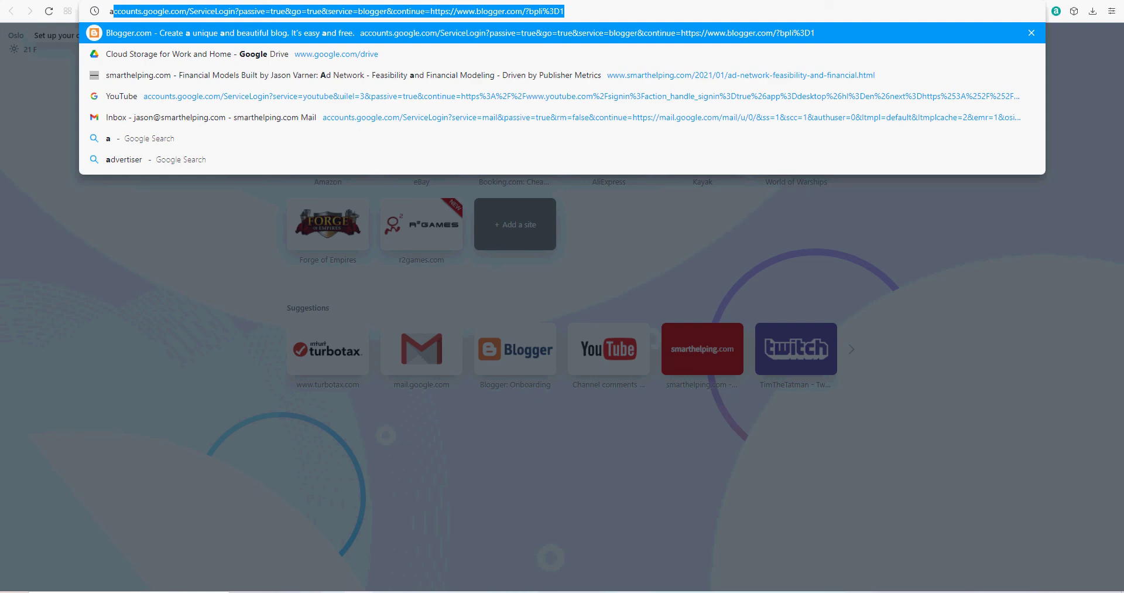
type("arr")
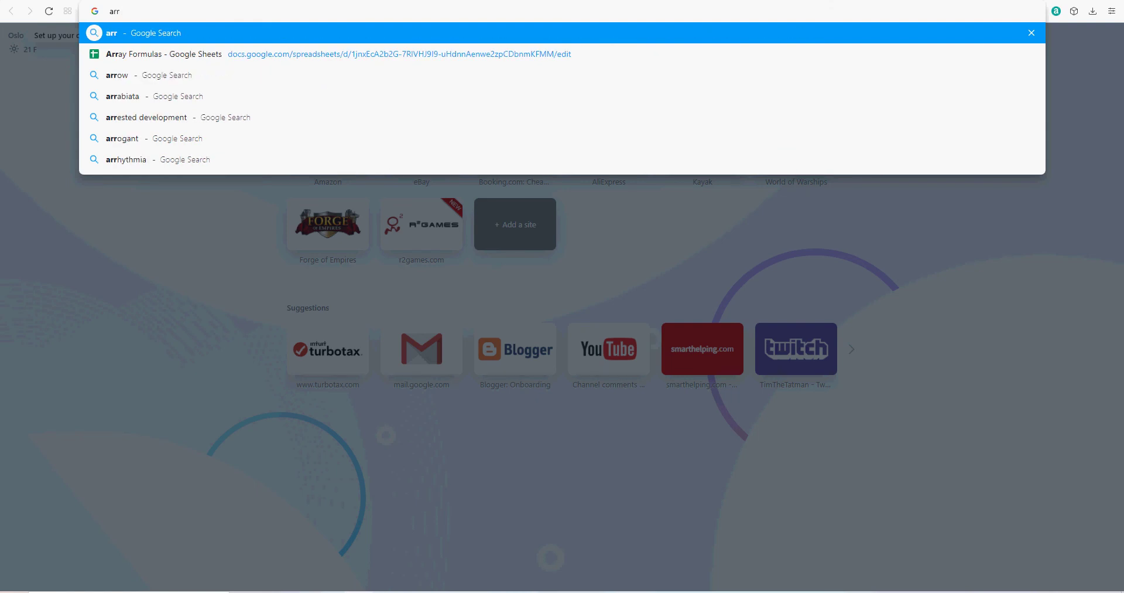
left_click(172, 55)
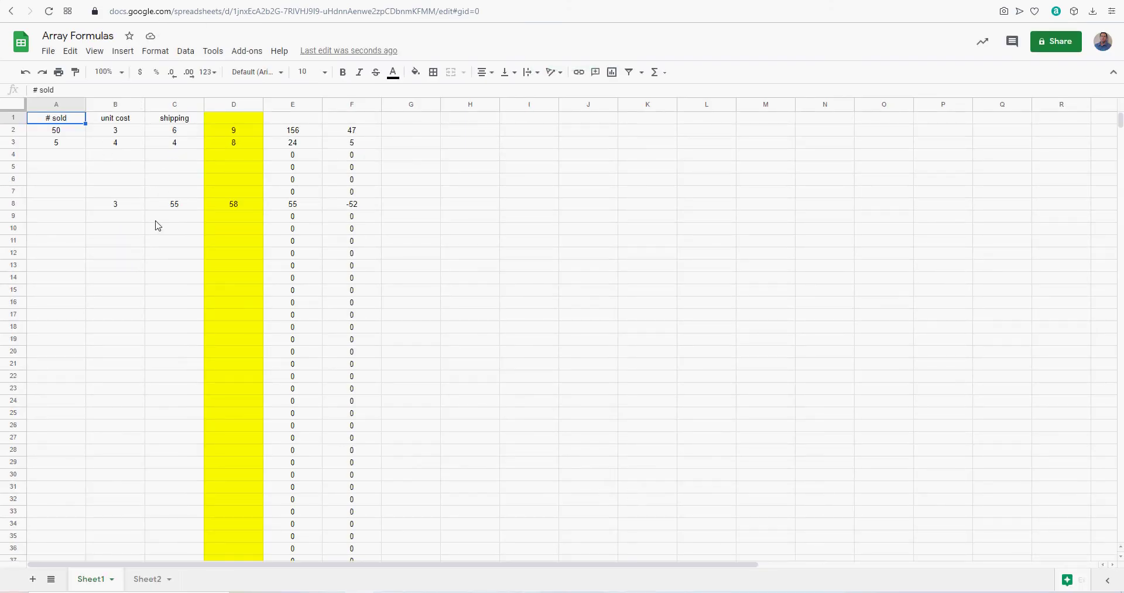
Review the number sold in A2 and the array formulas in D2, E2 and F2 on Sheet1
left_click(72, 136)
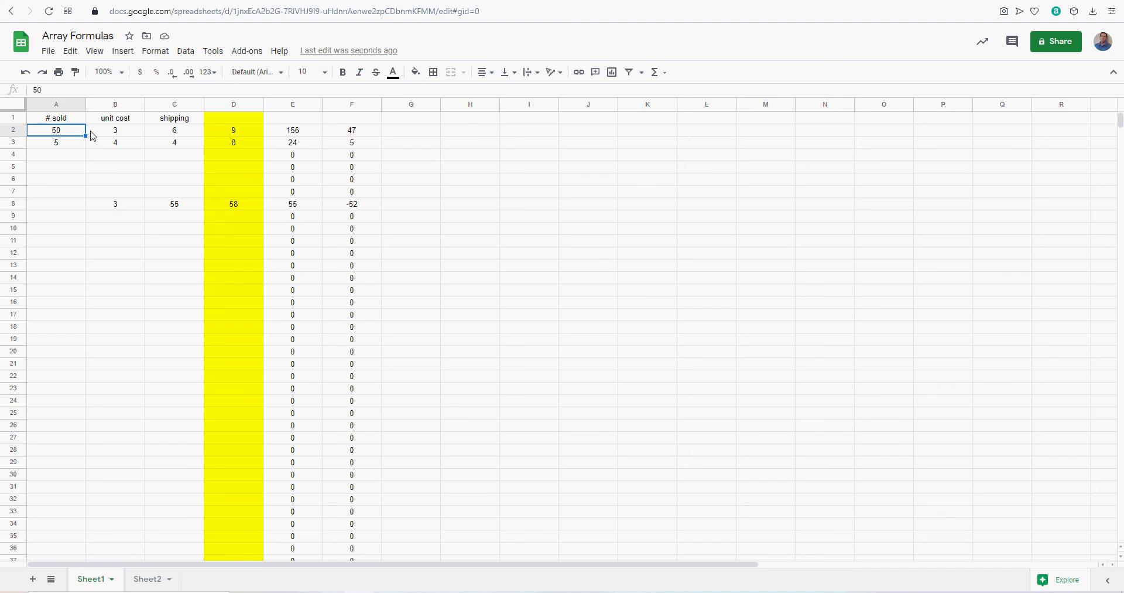
left_click(223, 136)
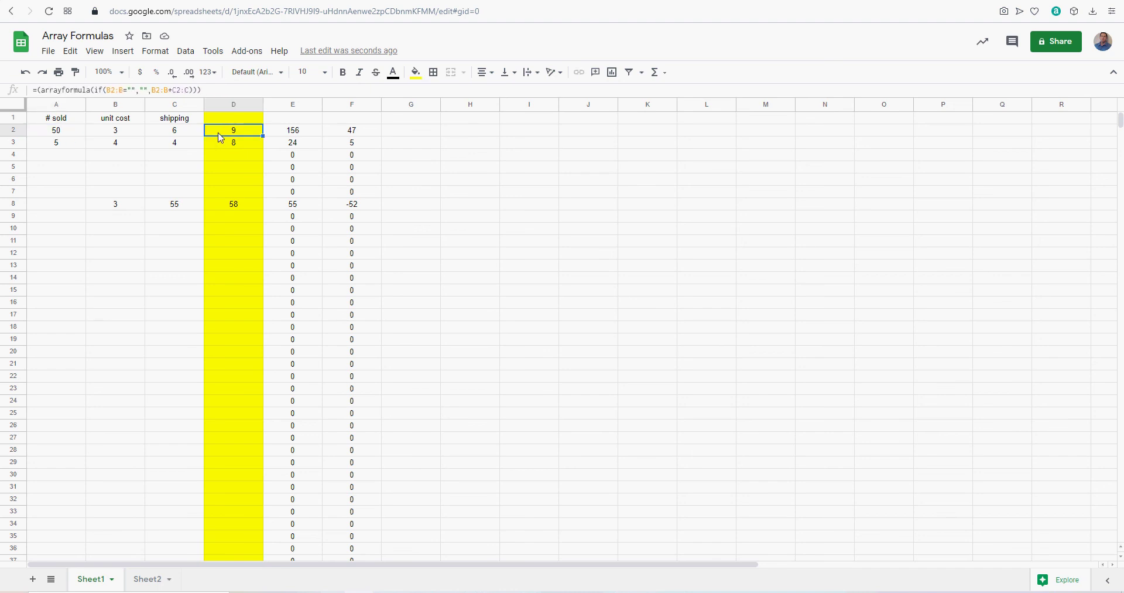
left_click(302, 139)
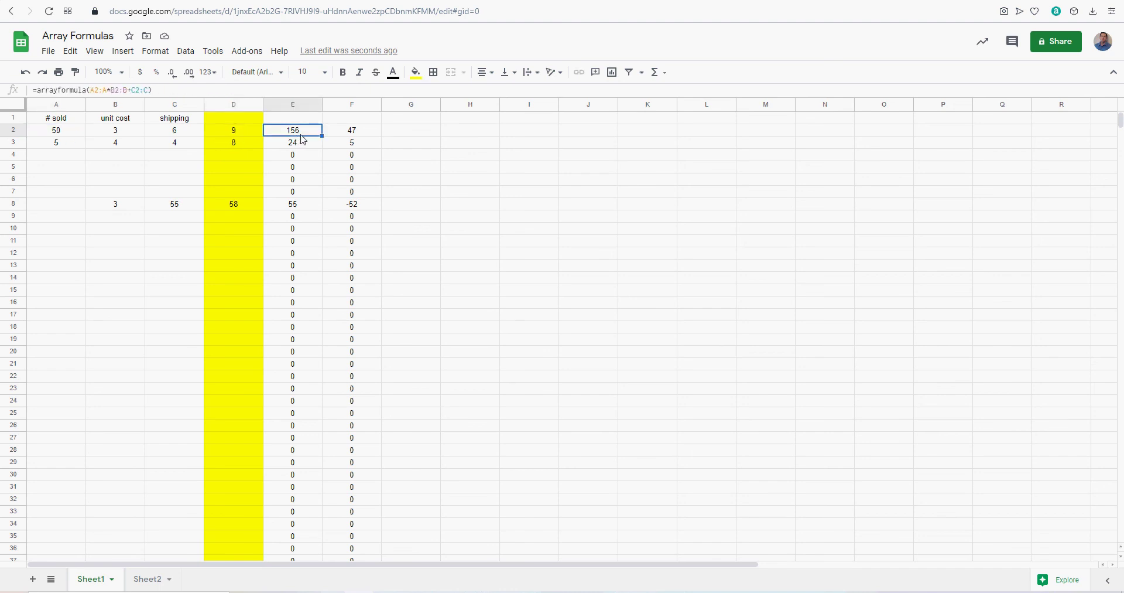
left_click(346, 139)
Examine the size and value columns on Sheet2, the vlookup formula in G2 and the sumif formula in J2
left_click(147, 579)
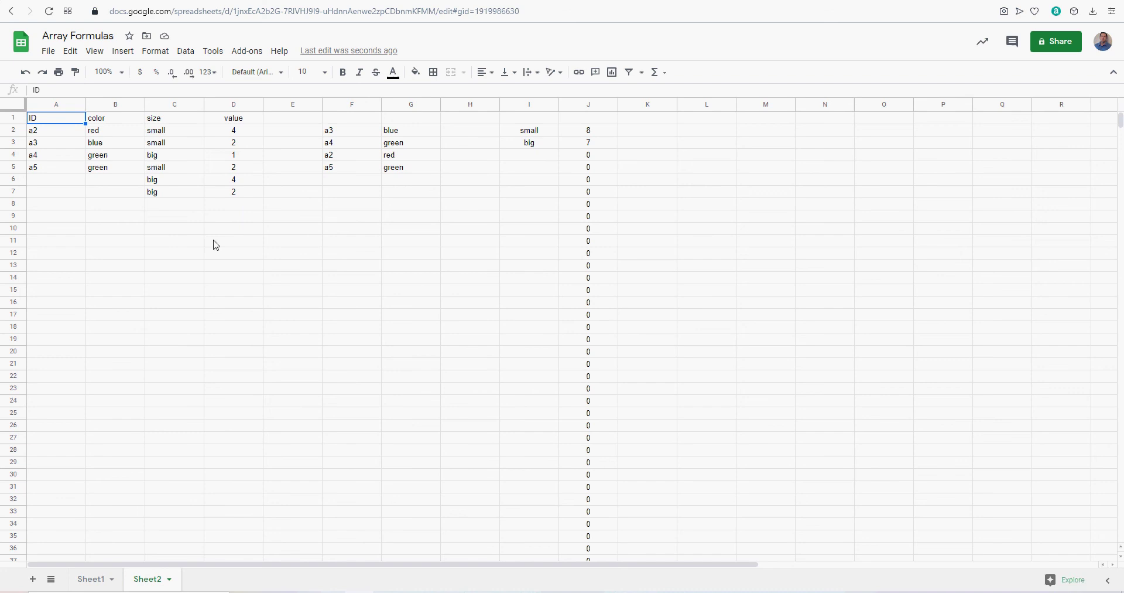
left_click(179, 122)
left_click(179, 127)
left_click(240, 134)
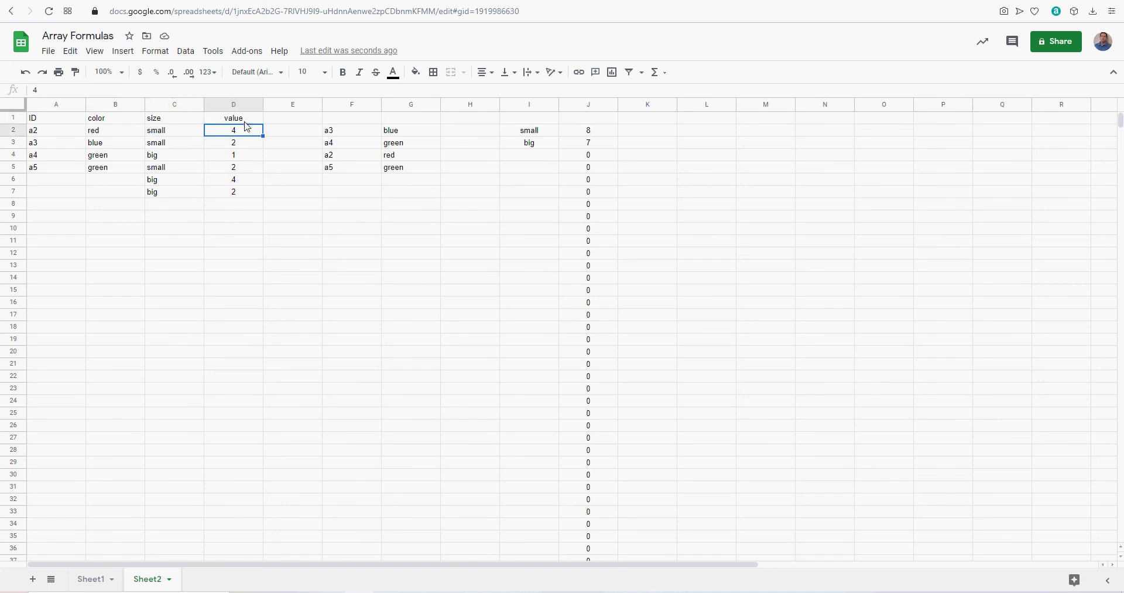
left_click(244, 122)
left_click(331, 138)
left_click(398, 140)
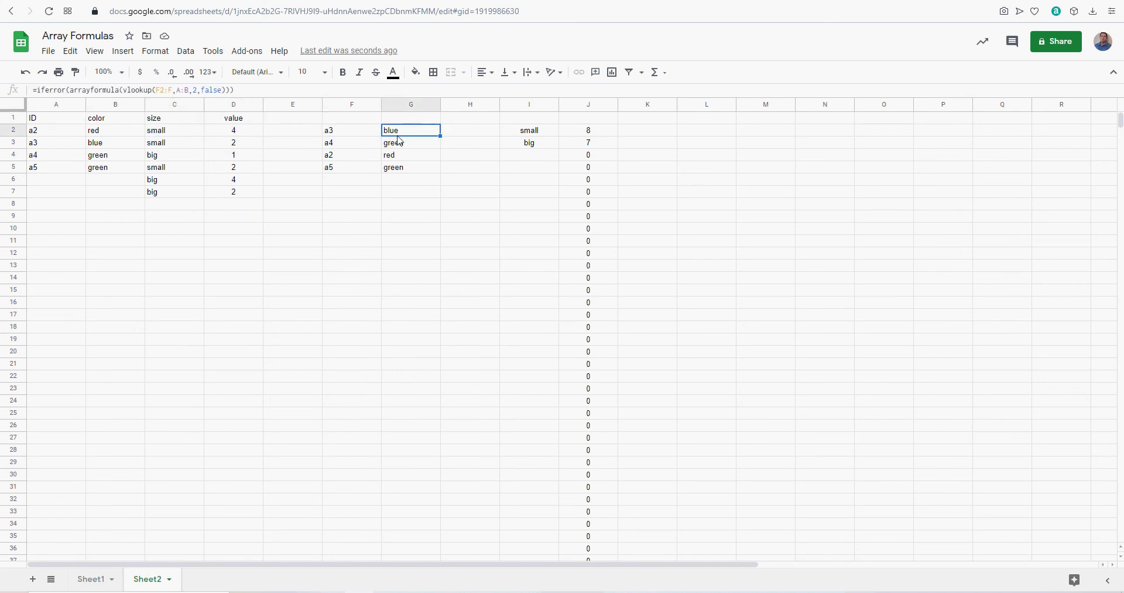
left_click(593, 134)
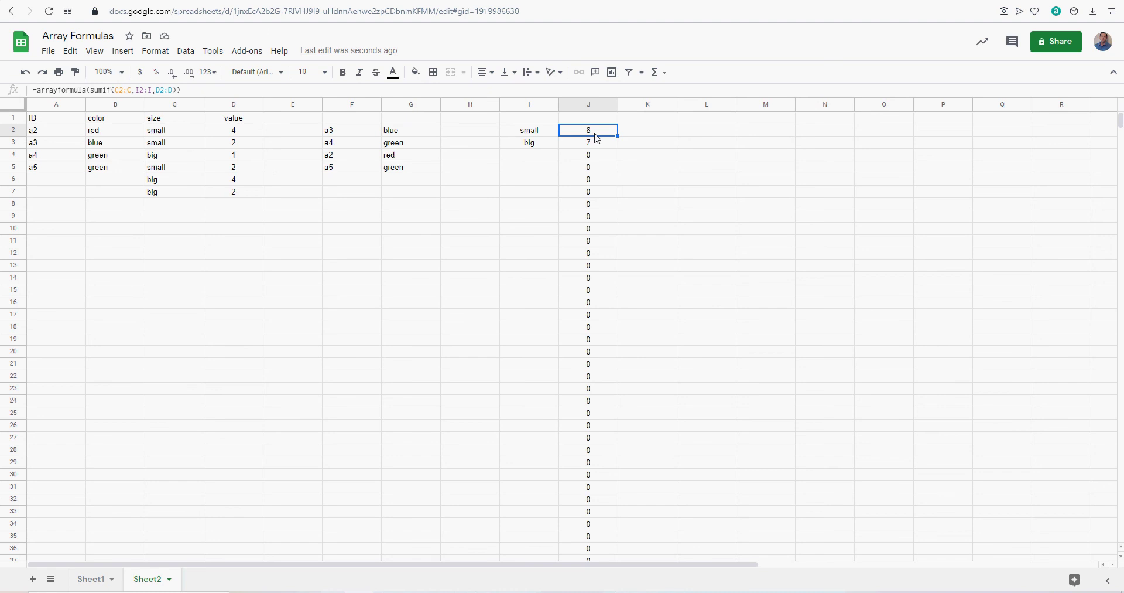
left_click(402, 134)
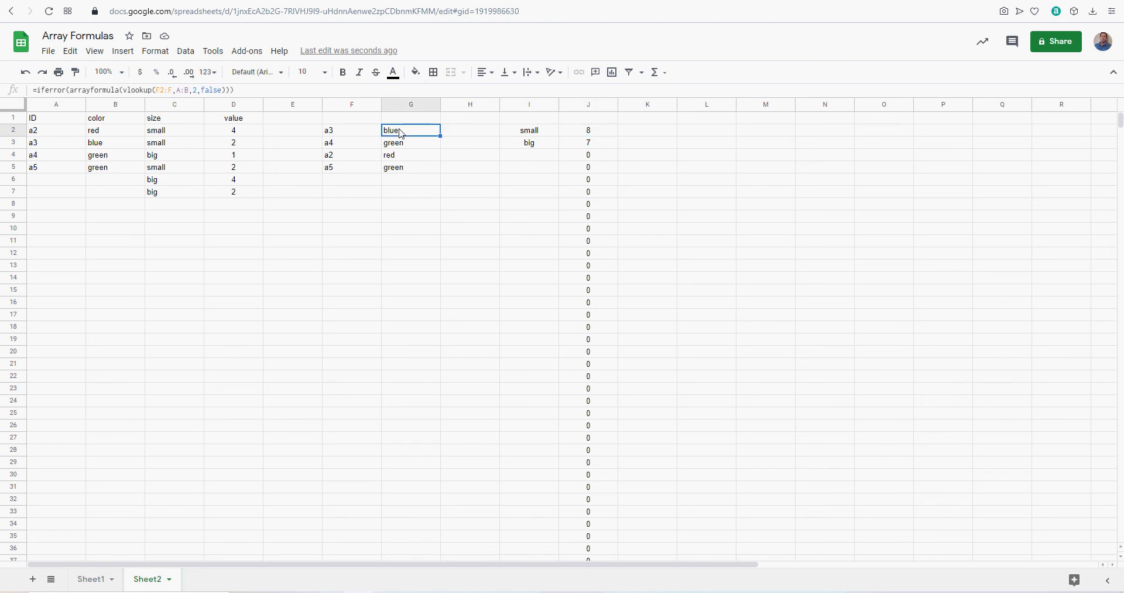
left_click(592, 134)
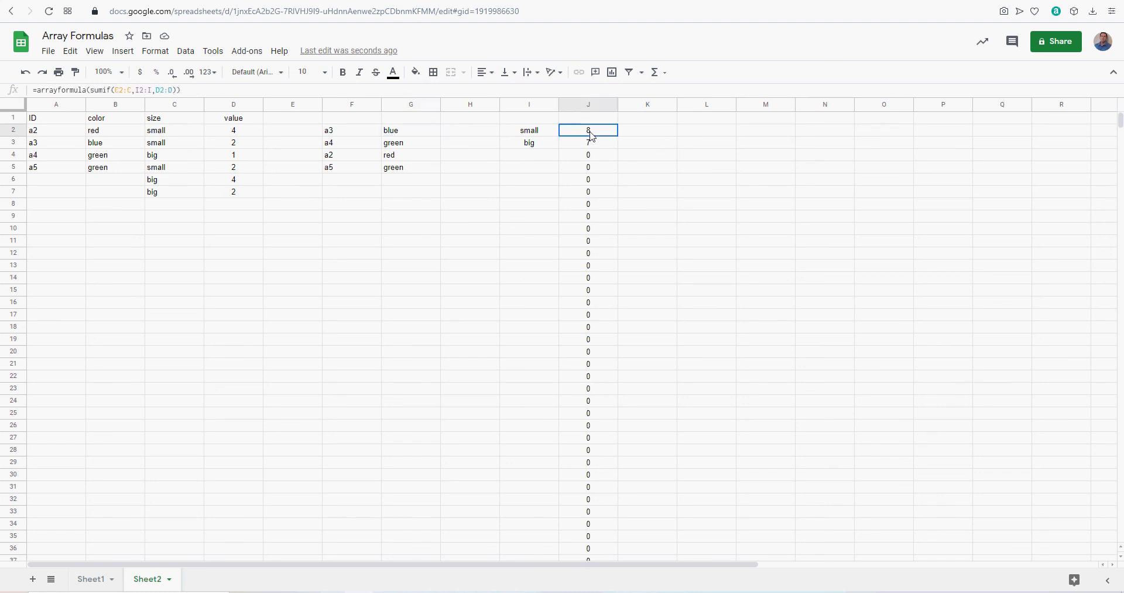
Enter the size criteria small in L2 and big in L3
left_click(713, 139)
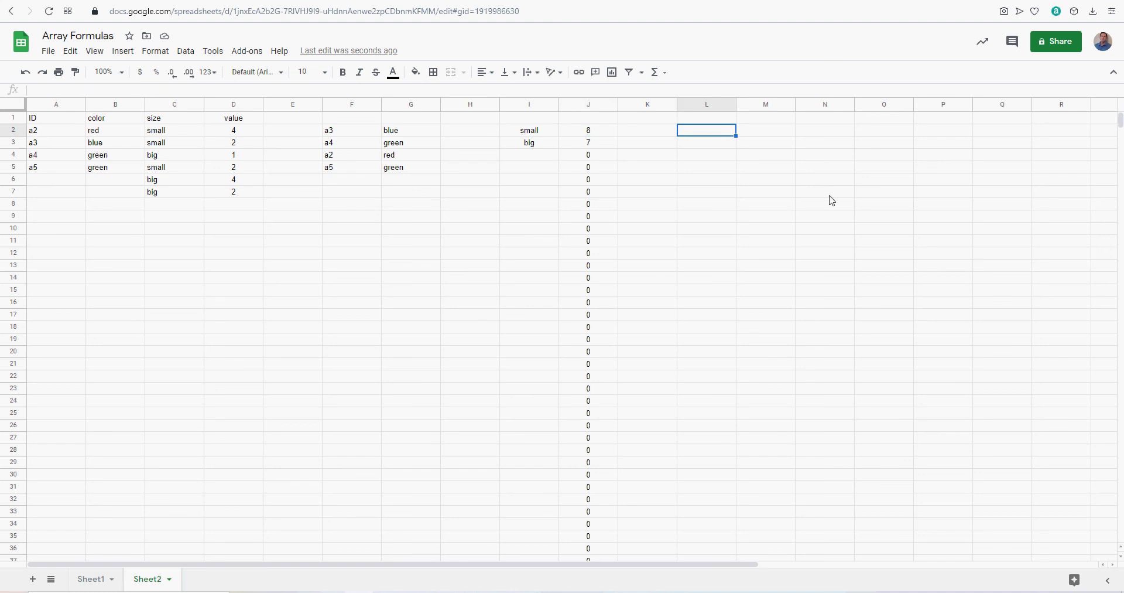
type("small")
key("Return")
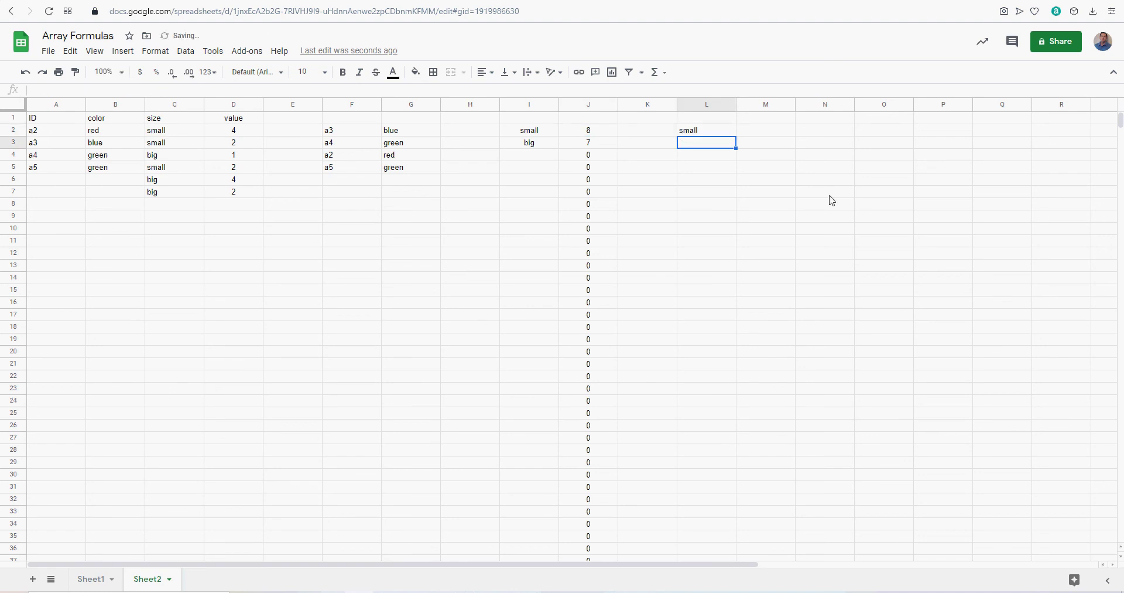
type("big")
key("Return")
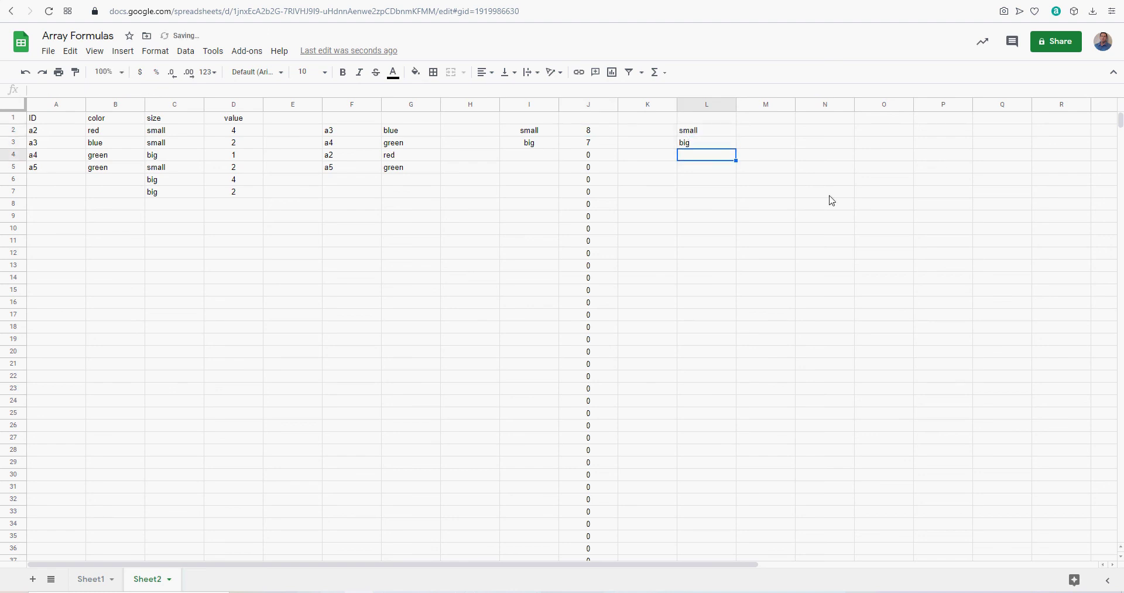
Count the rows per size by entering =arrayformula(countif(C2:C,L2:L)) in M2
key("Right")
key("Up")
key("Up")
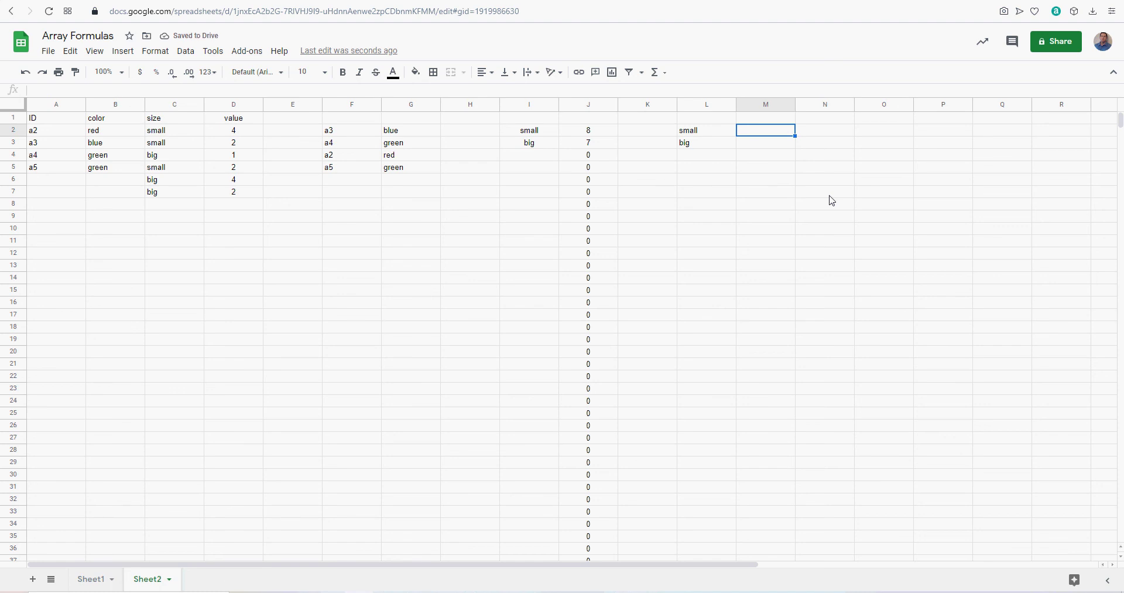
type("=arra")
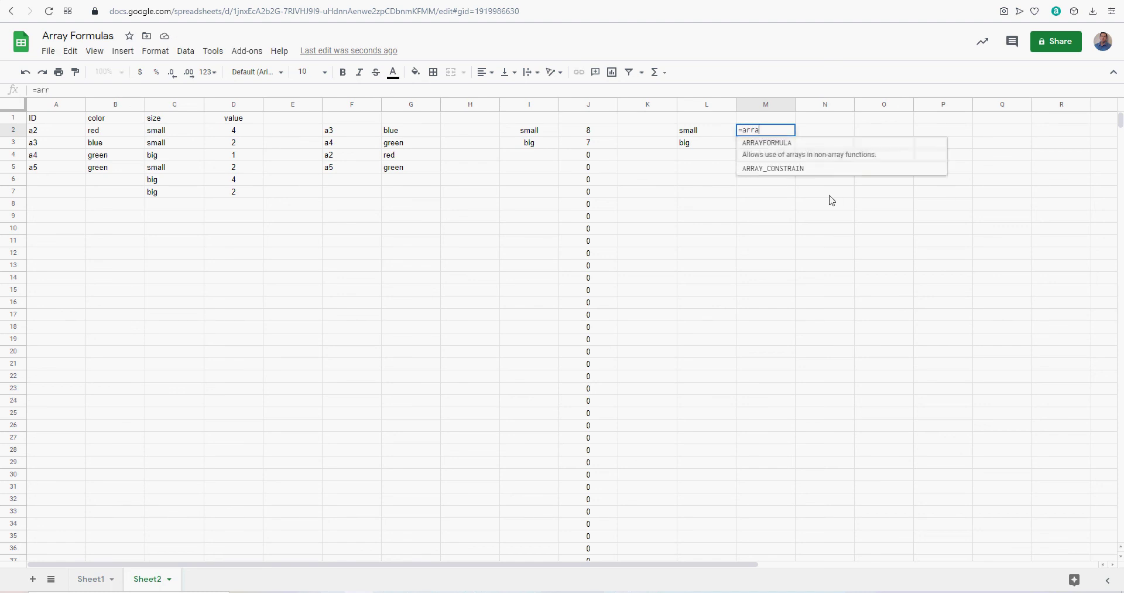
type("yformula(")
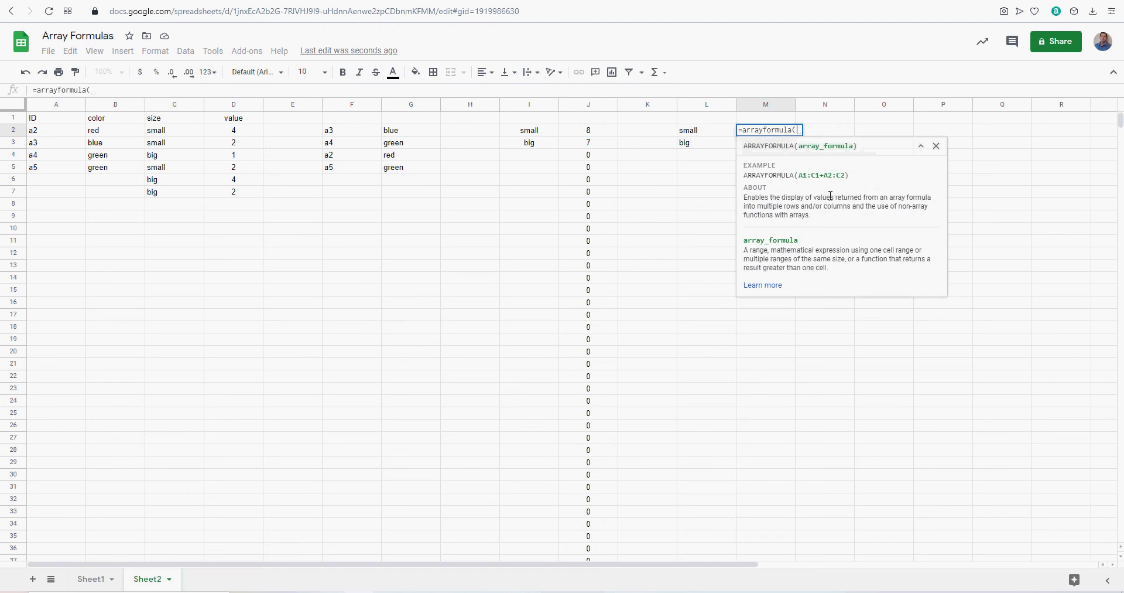
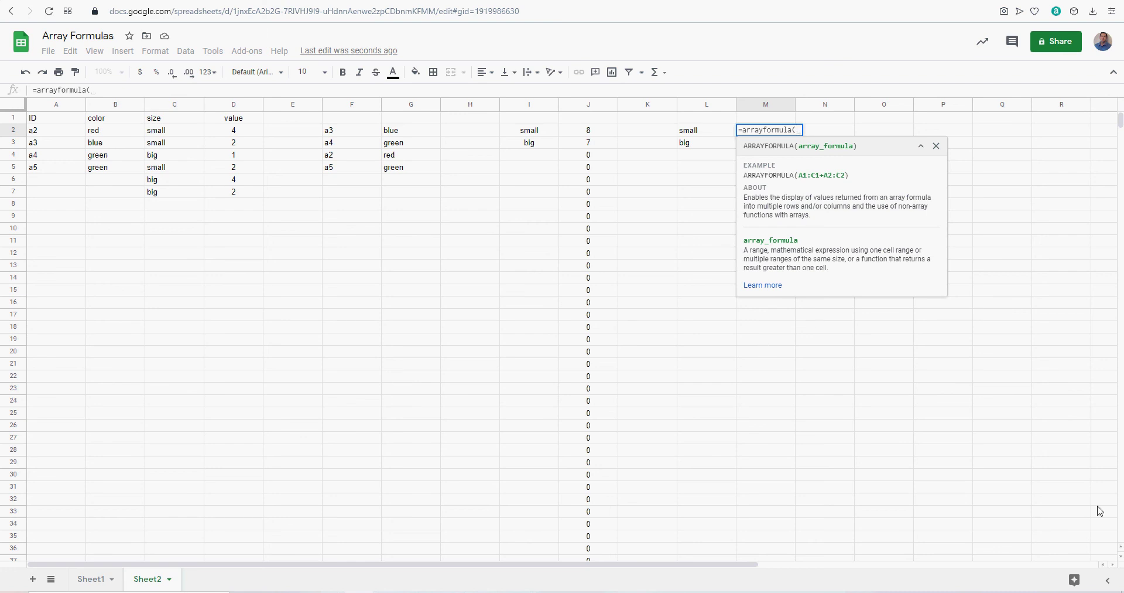
type("countif")
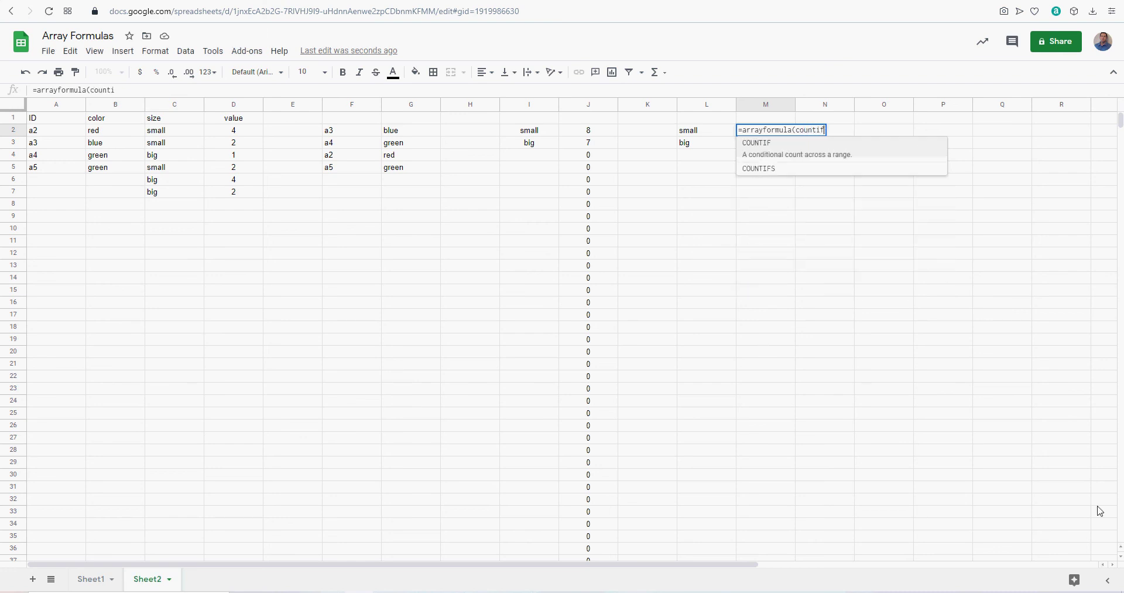
type("(")
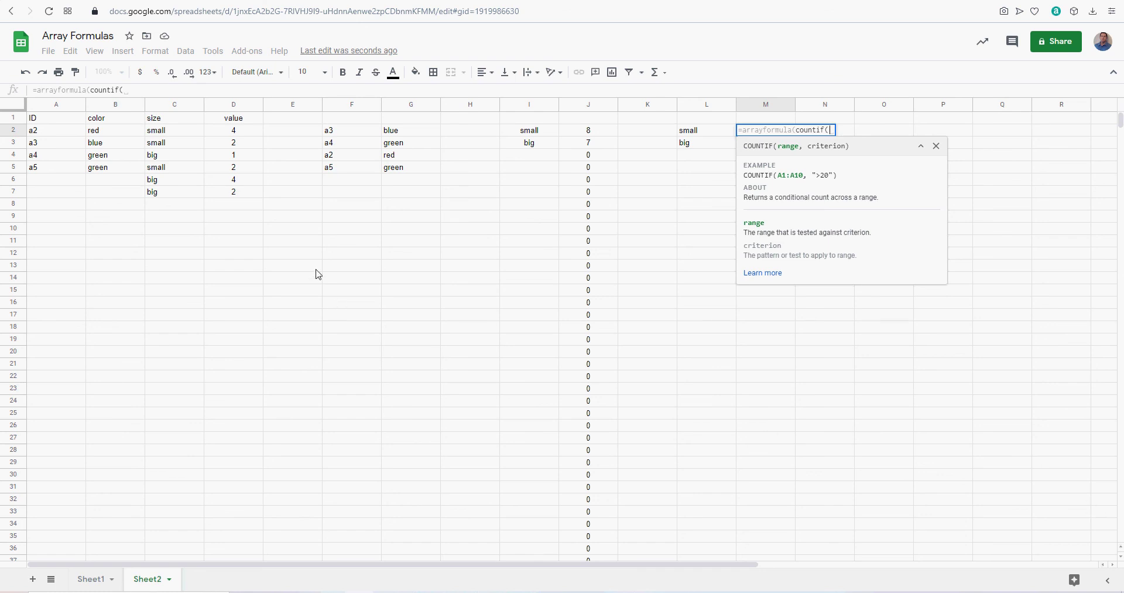
left_click_drag(166, 132, 167, 143)
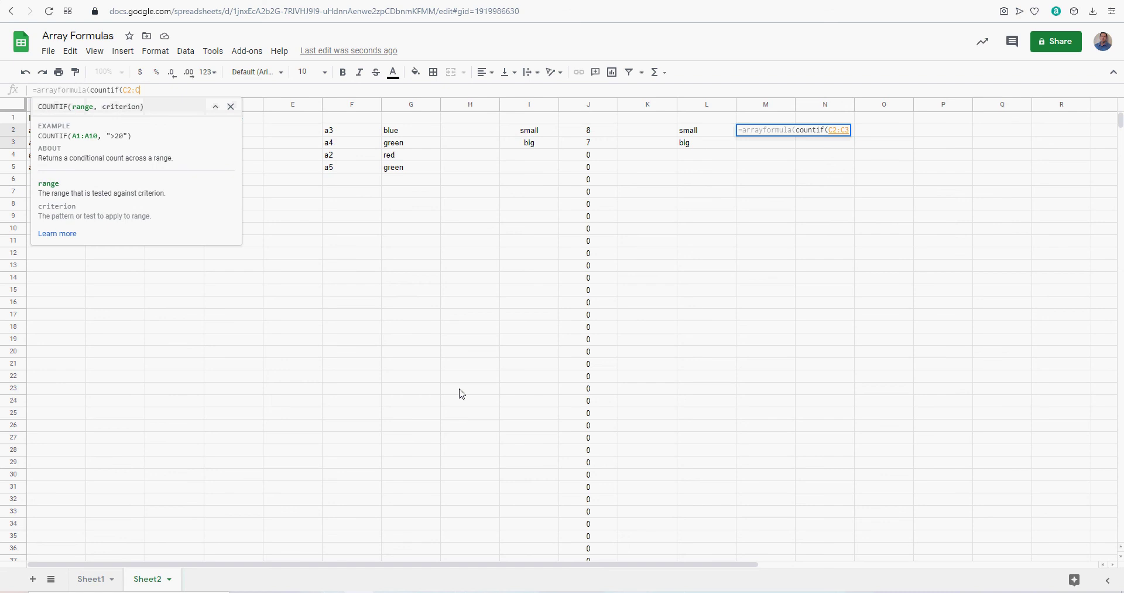
type(",l2")
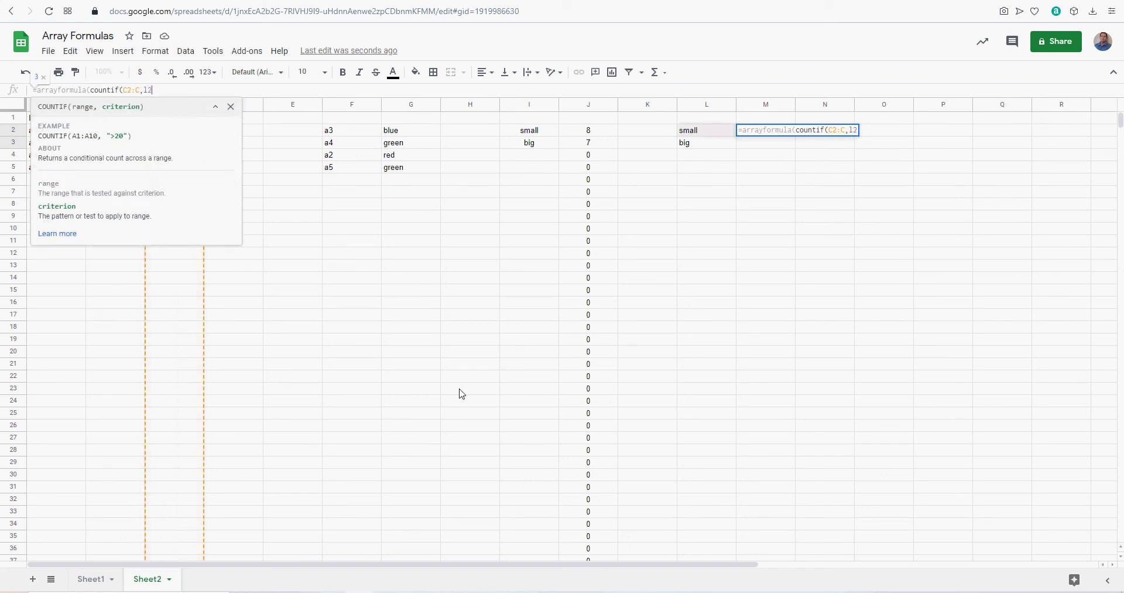
type("L")
key("BackSpace")
key("BackSpace")
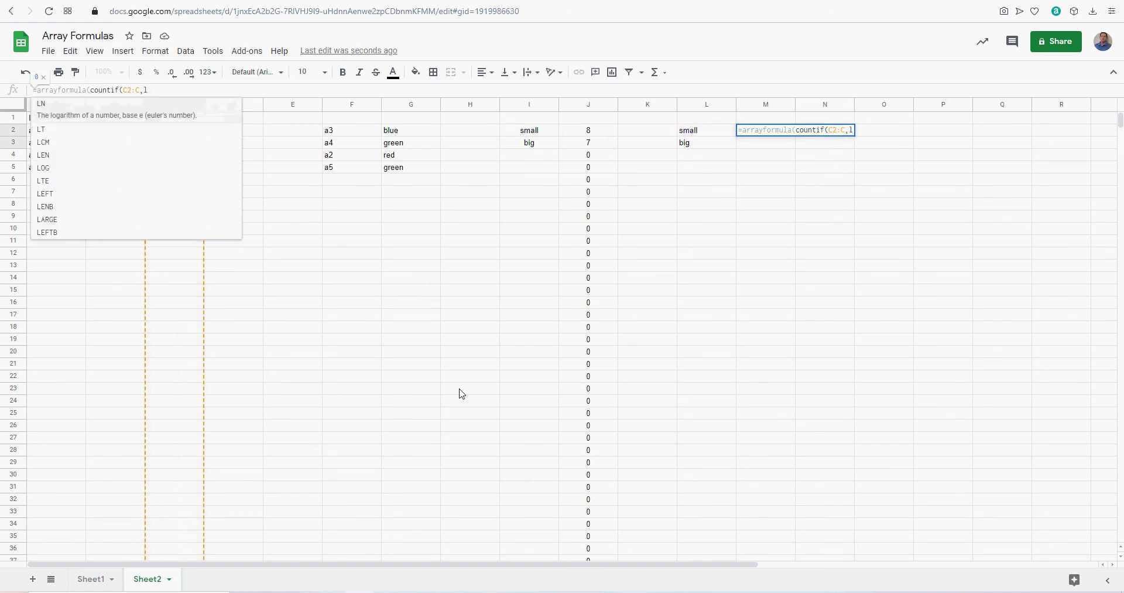
type("2:l")
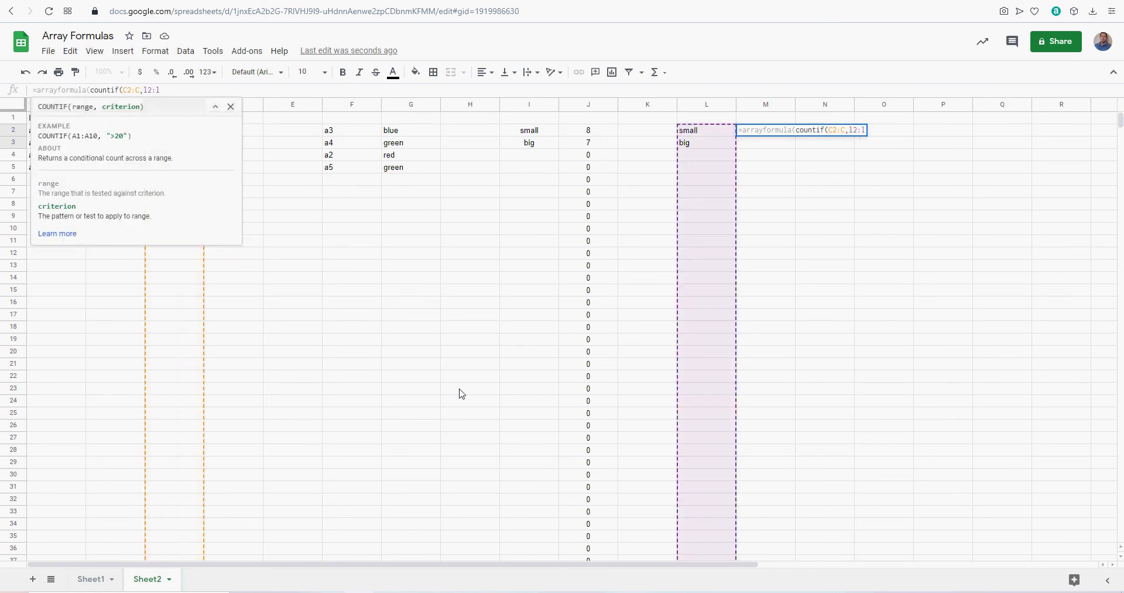
key("Return")
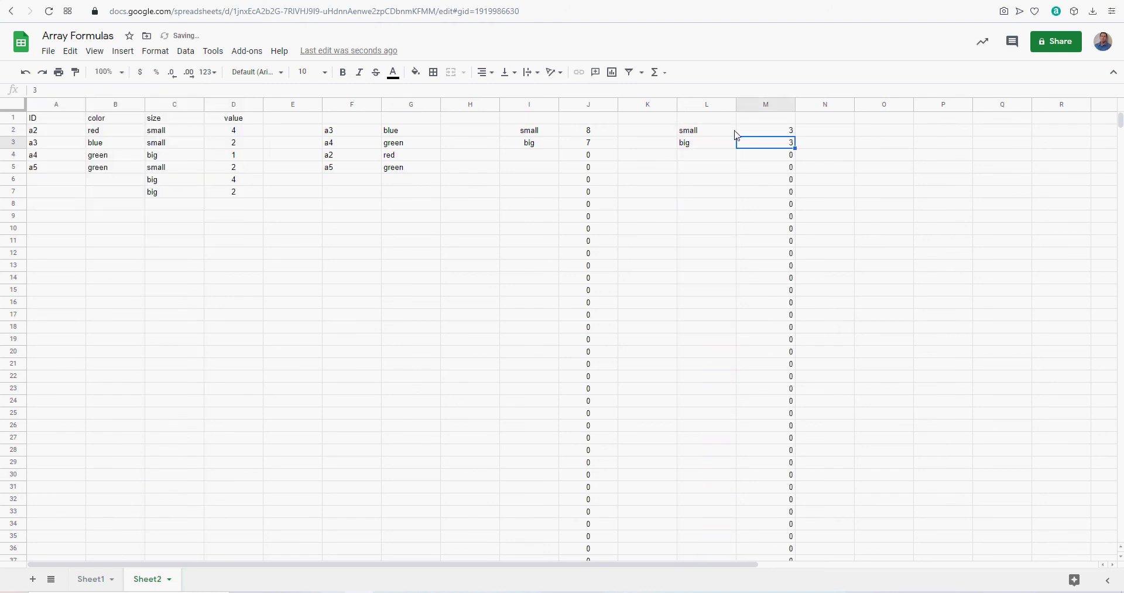
Center the contents of column M horizontally
left_click(766, 104)
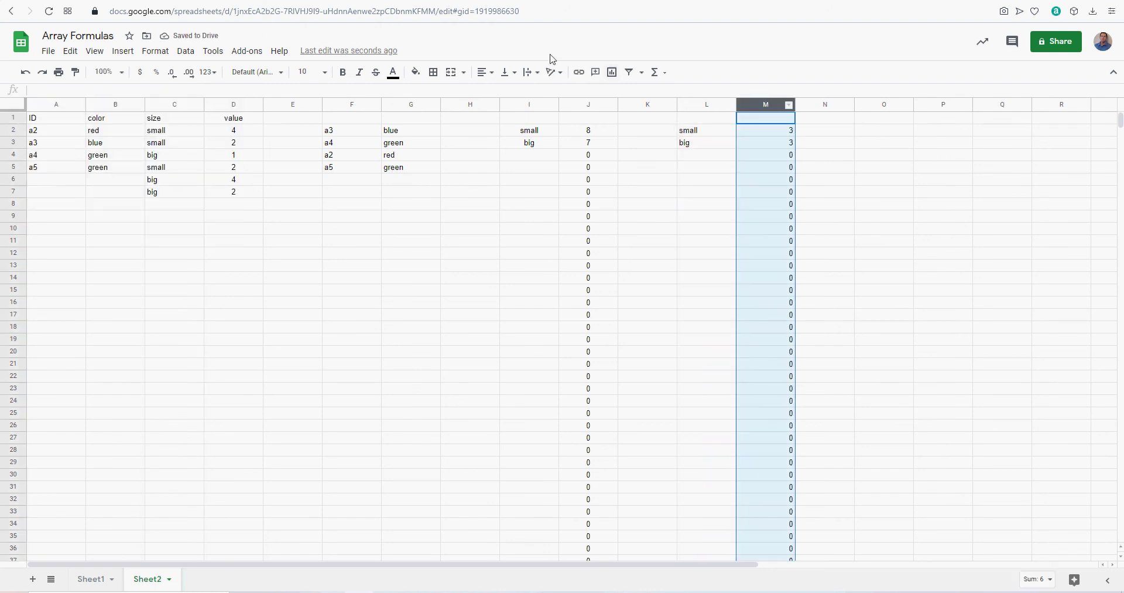
left_click(486, 72)
left_click(499, 96)
Check the countif array formula in M2, its filled results down column M and the criteria range L2:L6
left_click(762, 131)
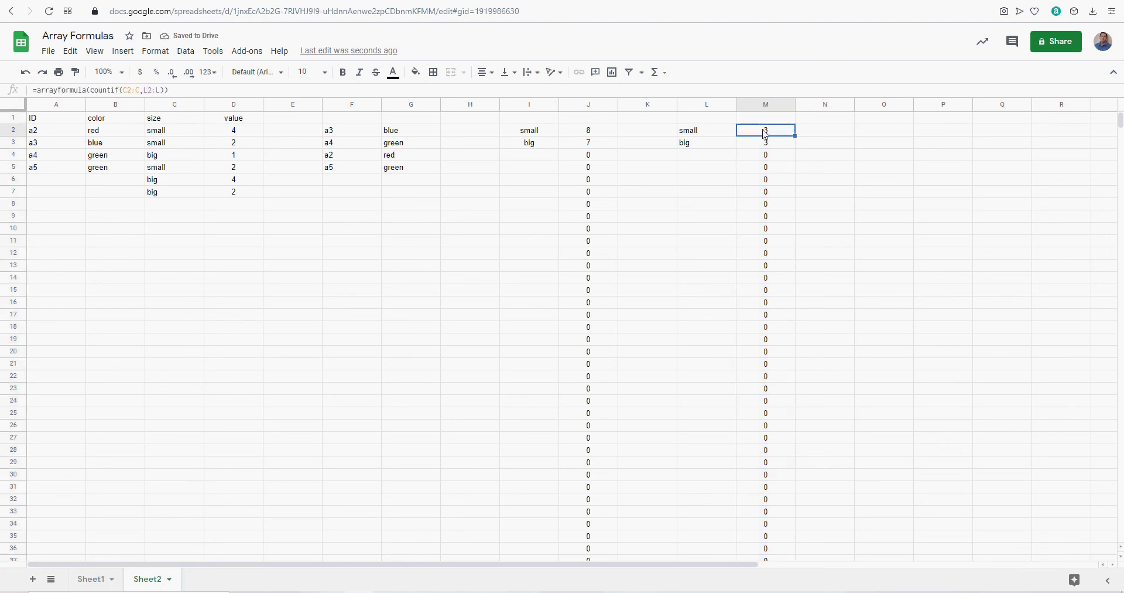
left_click(766, 155)
left_click(763, 177)
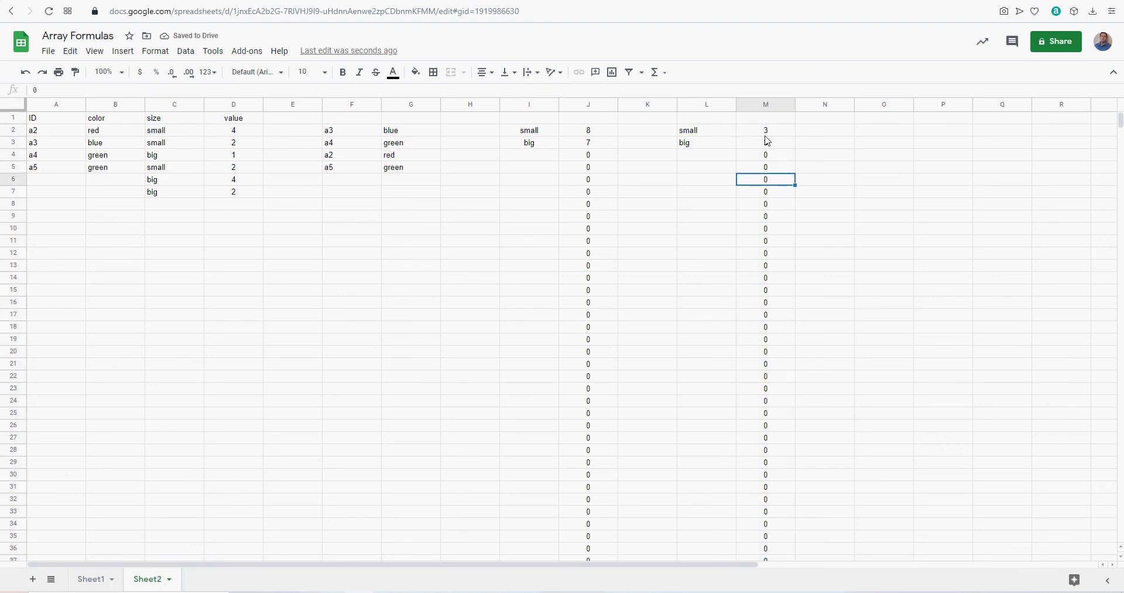
left_click(768, 133)
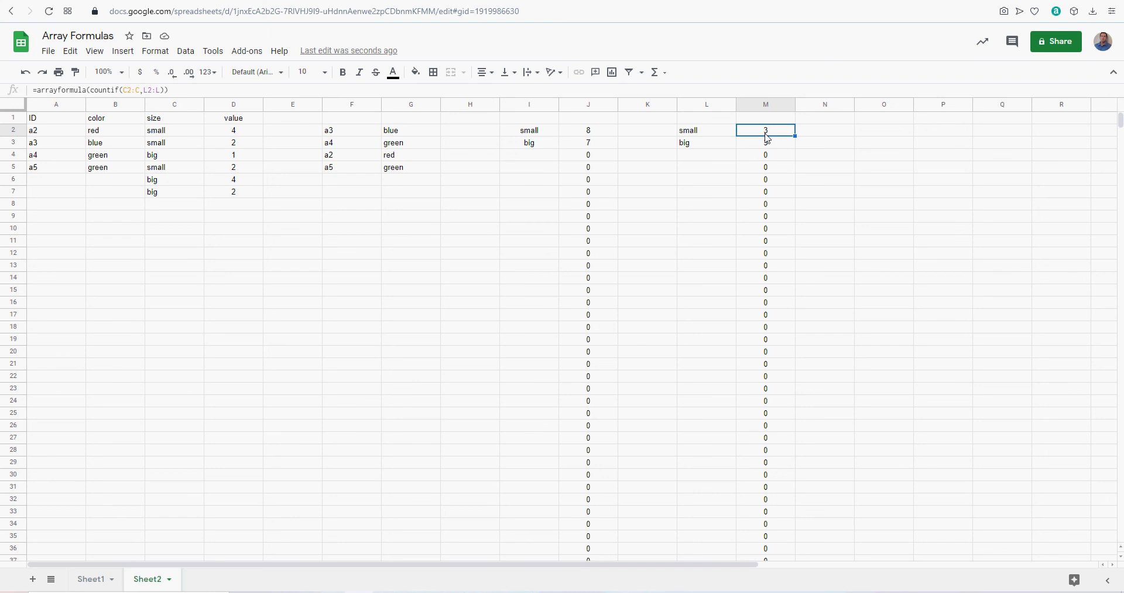
left_click_drag(716, 135, 713, 184)
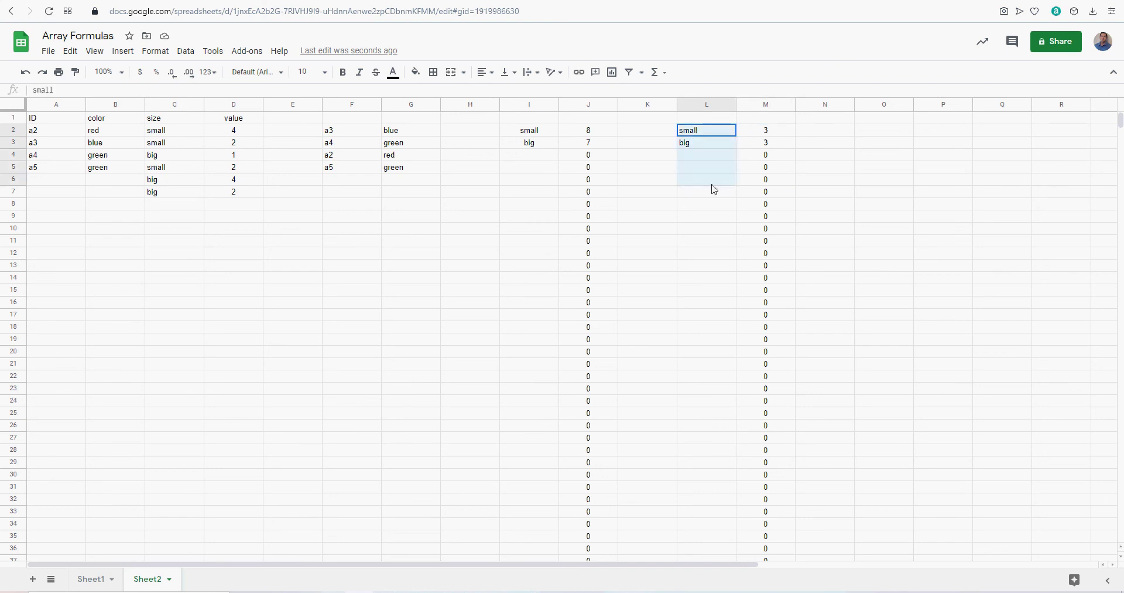
left_click(773, 138)
left_click(775, 183)
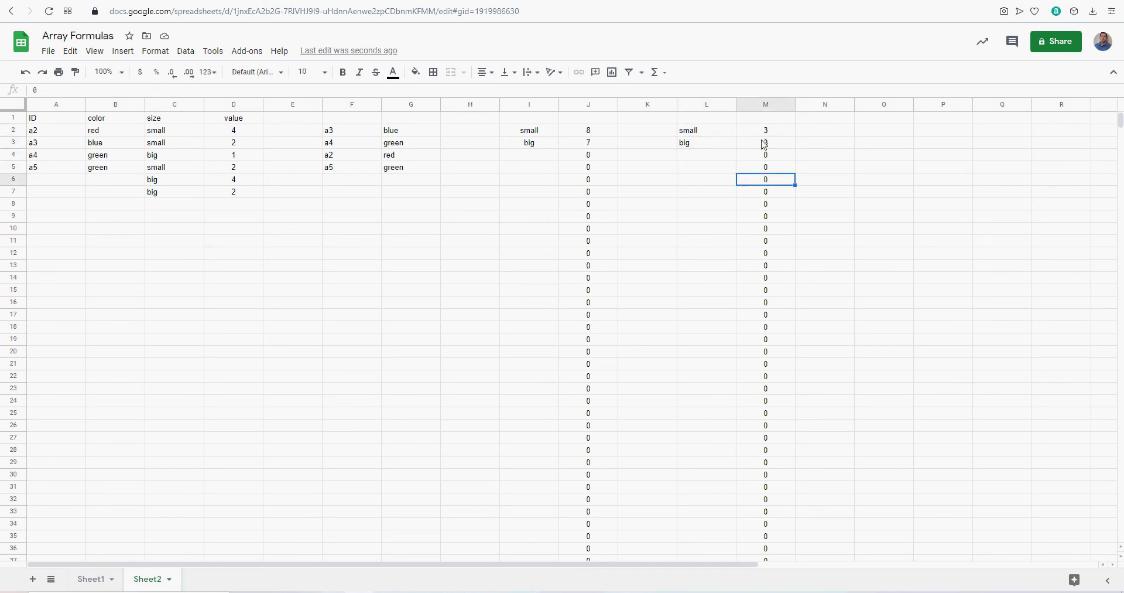
Blank the unused rows of the M2 count by changing it to =arrayformula(if(L2:L="","",countif(C2:C,L2:L)))
left_click(766, 131)
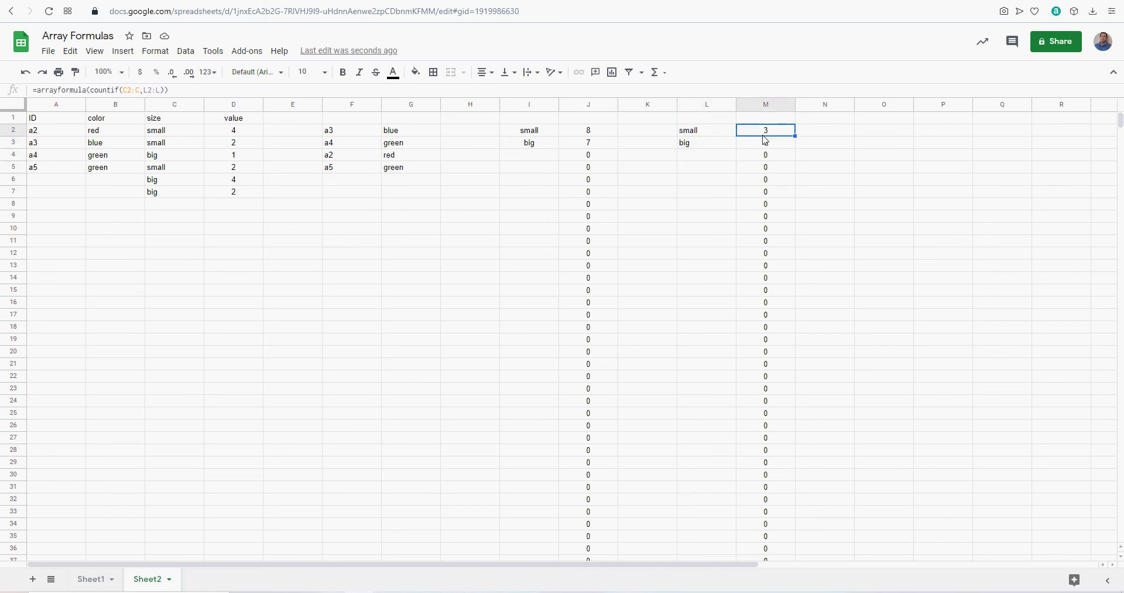
left_click(93, 91)
type("if(l2:l")
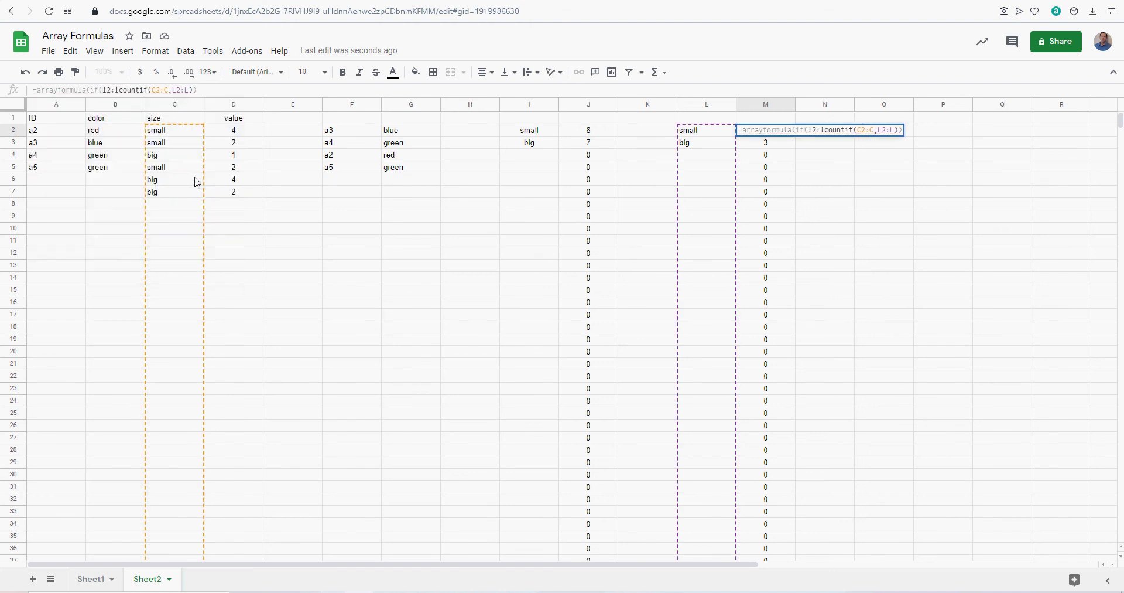
type("=\"\",,")
key("Return")
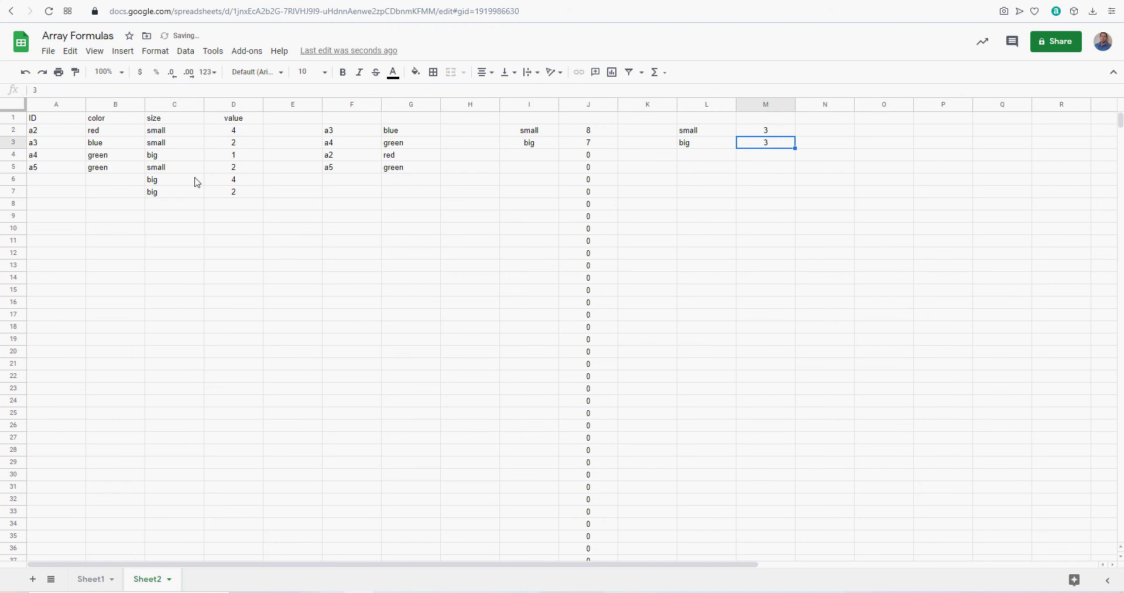
Blank the unused rows of the J2 sum by changing it to =arrayformula(if(I2:I="","",sumif(C2:C,I2:I,D2:D)))
key("Up")
key("Left")
key("Left")
key("Left")
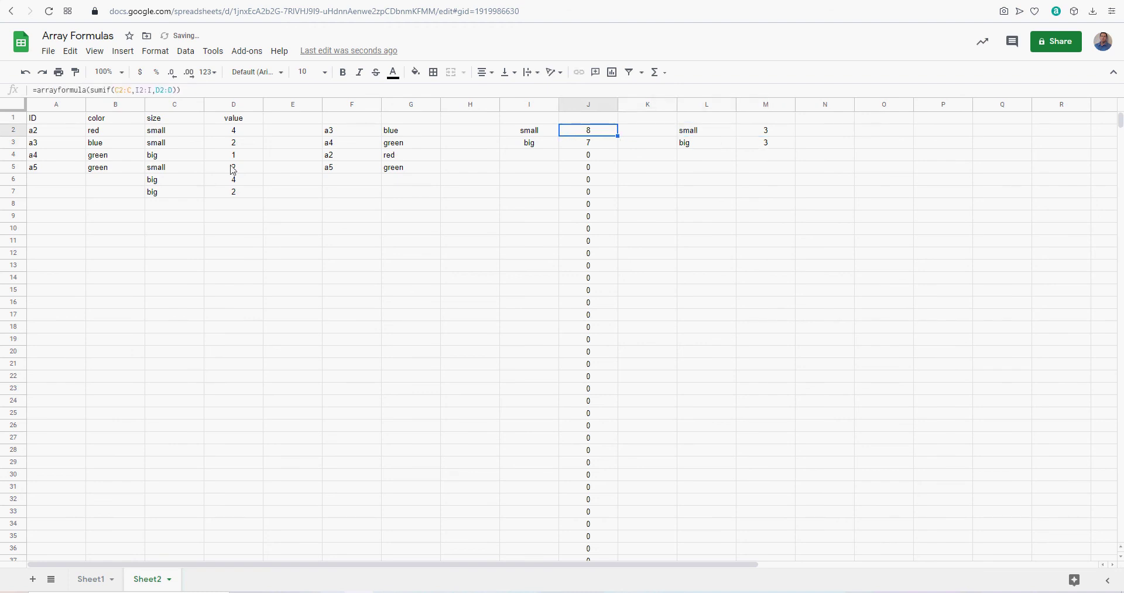
left_click(94, 89)
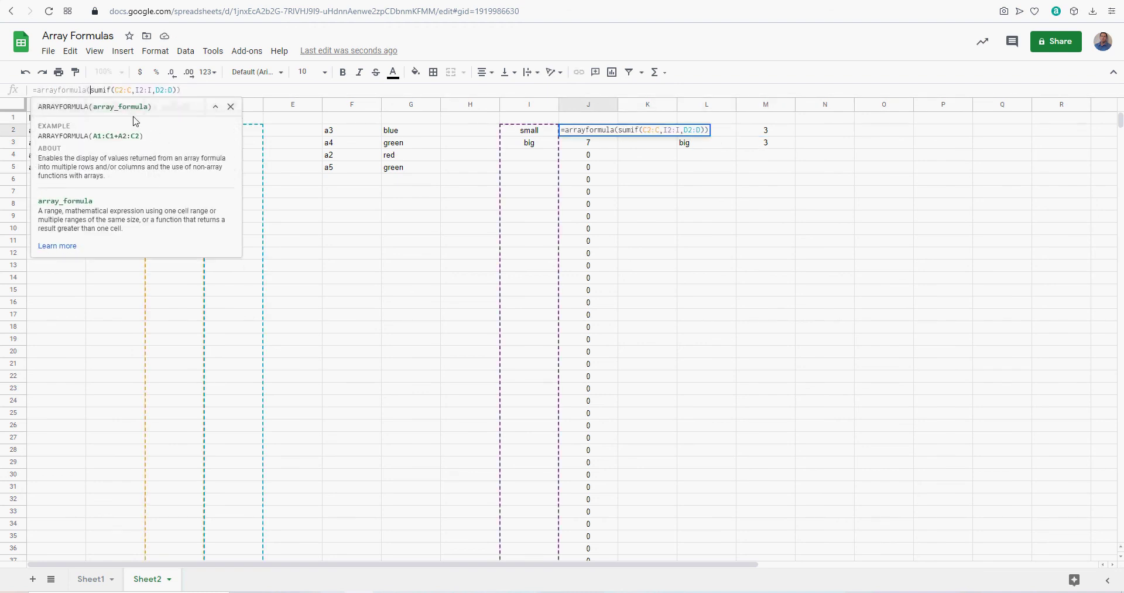
type("if(i2:")
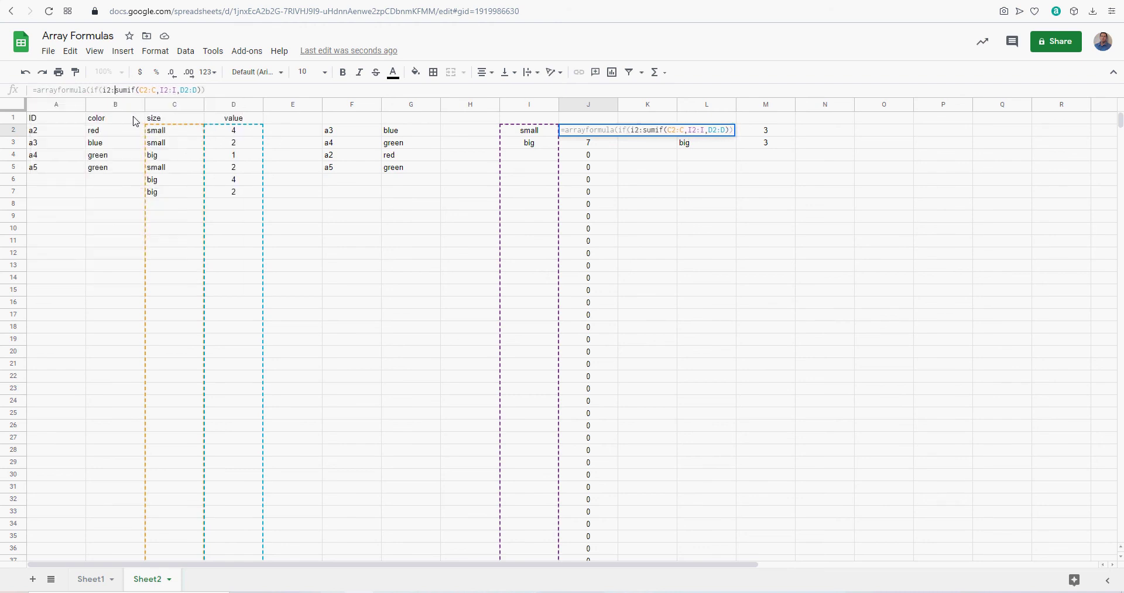
type("i=\"\",\"\",")
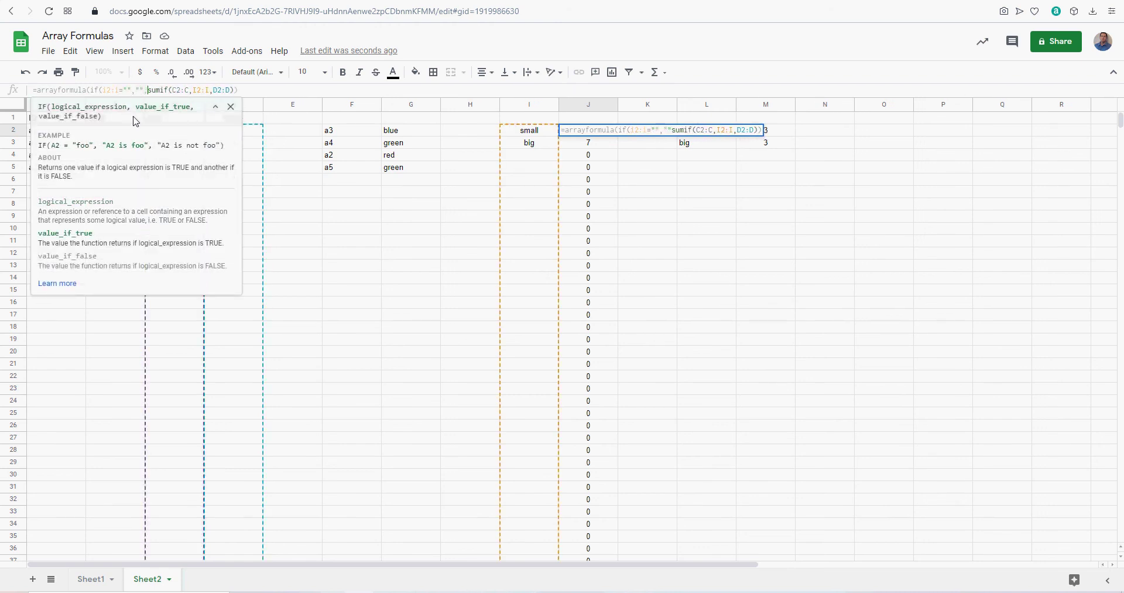
key("Return")
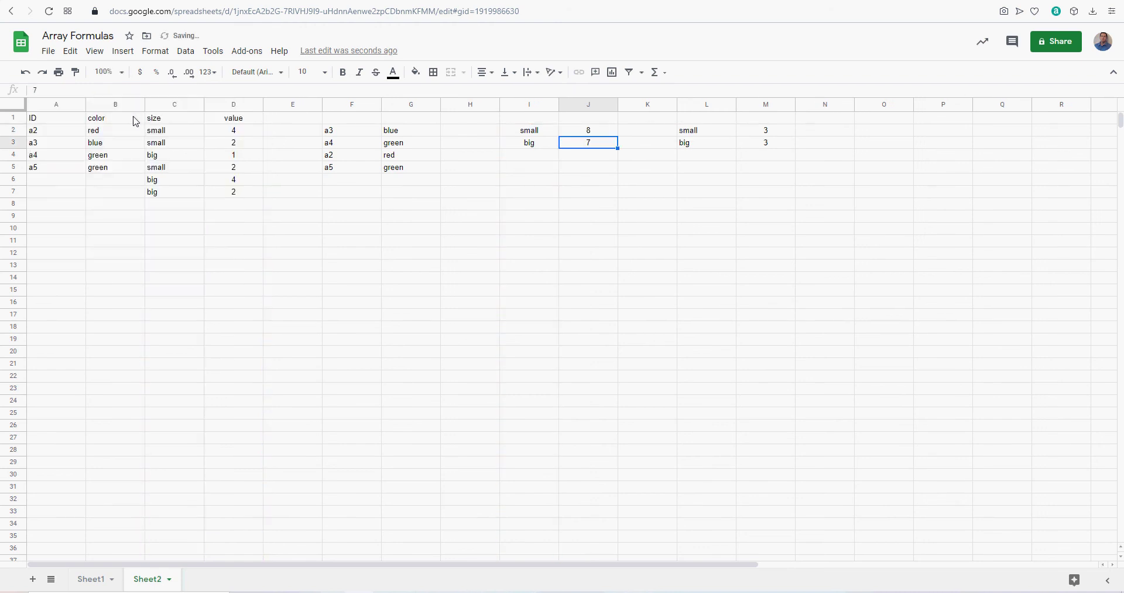
Highlight the sumif formula cell J2 with a red fill and white text
left_click(579, 132)
left_click(416, 72)
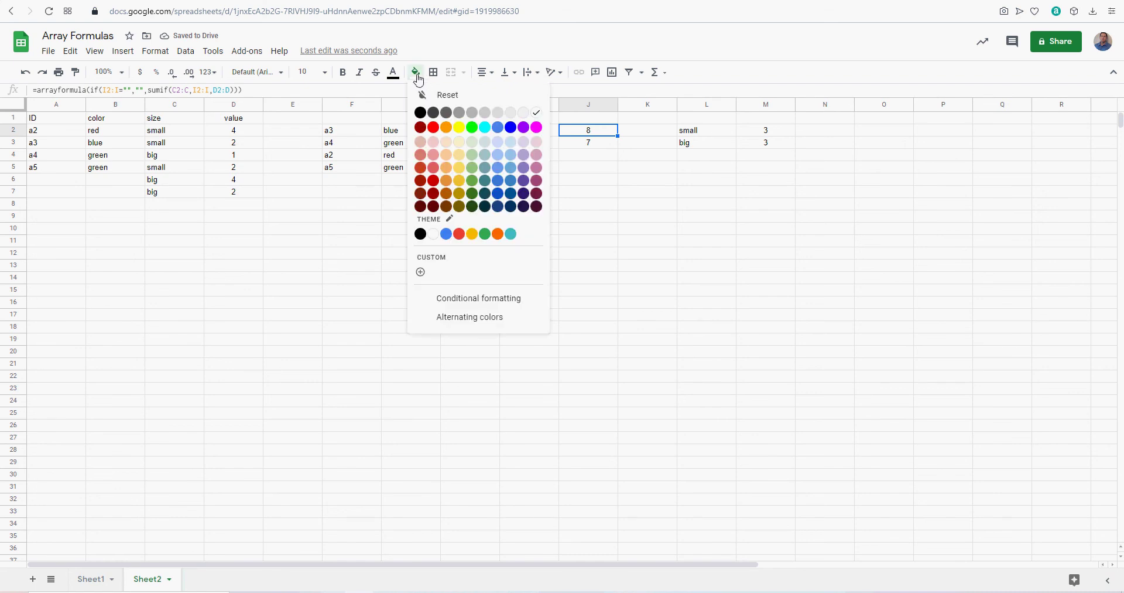
left_click(434, 127)
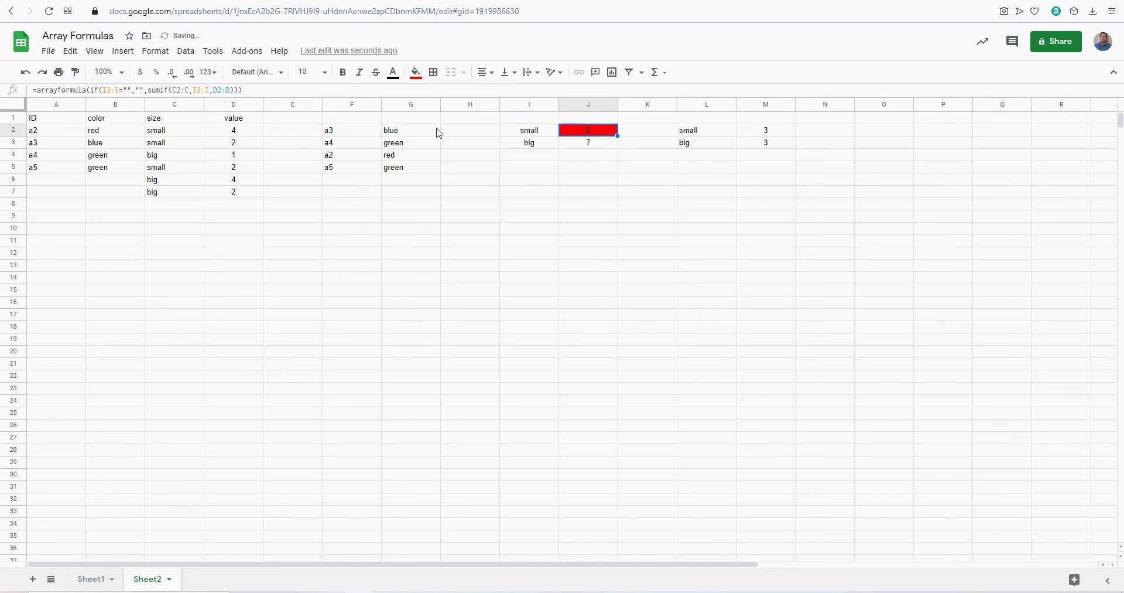
left_click(394, 73)
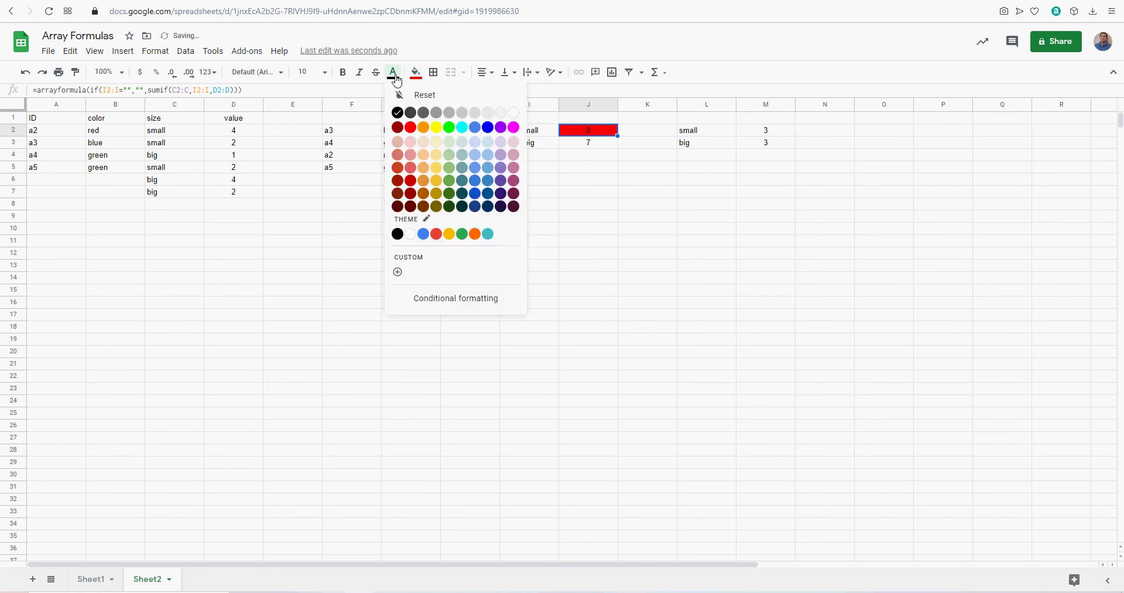
left_click(514, 114)
Highlight the countif formula cell M2 with a red fill and white text
left_click(770, 133)
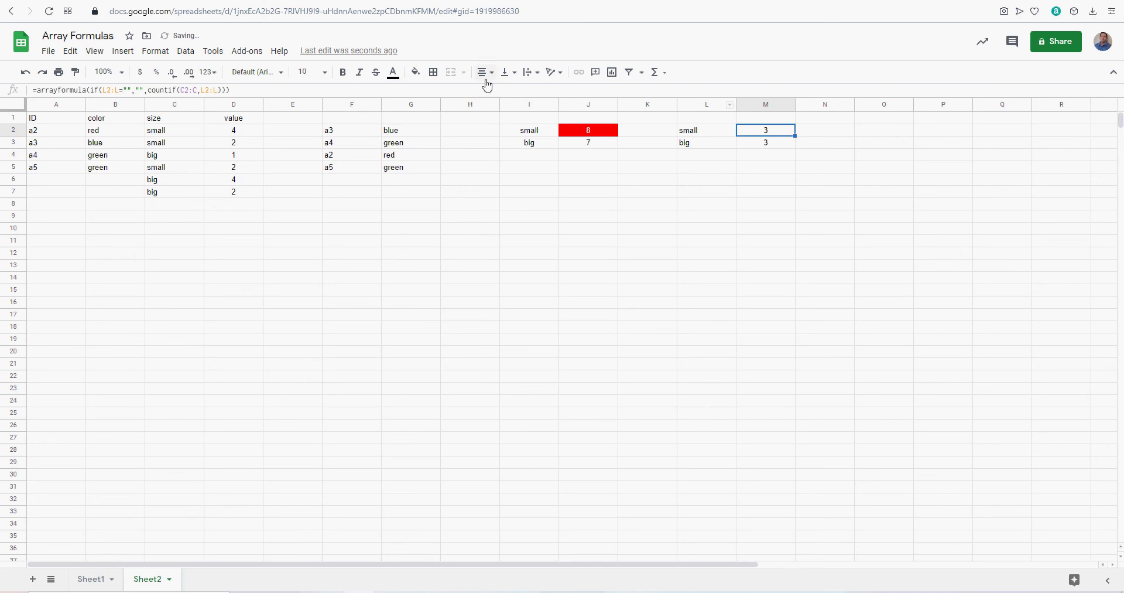
left_click(415, 71)
left_click(434, 127)
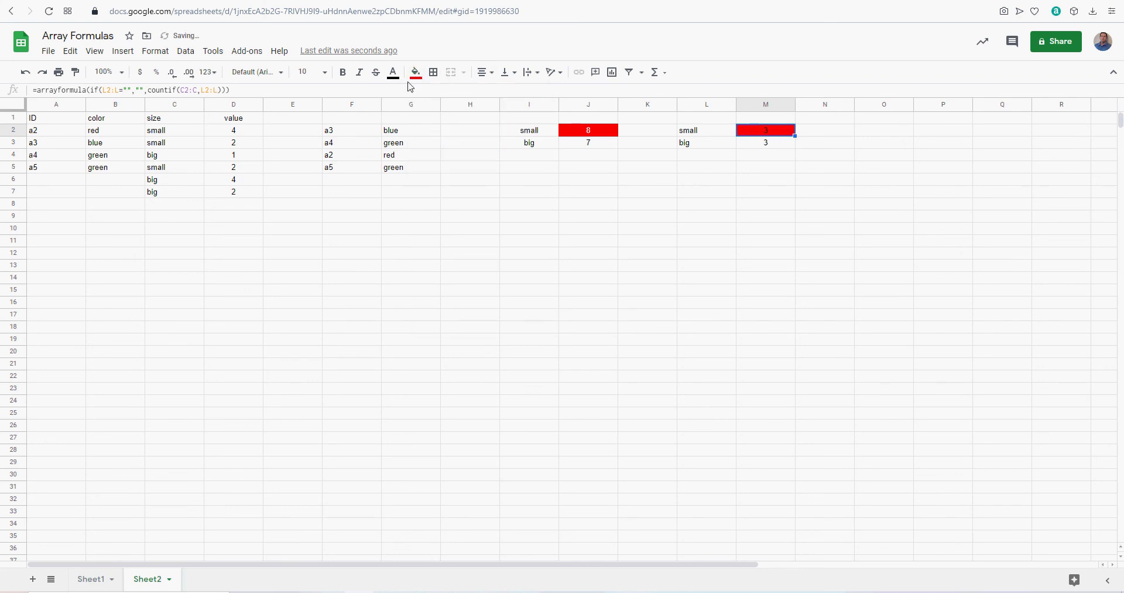
left_click(393, 72)
left_click(514, 115)
left_click(651, 199)
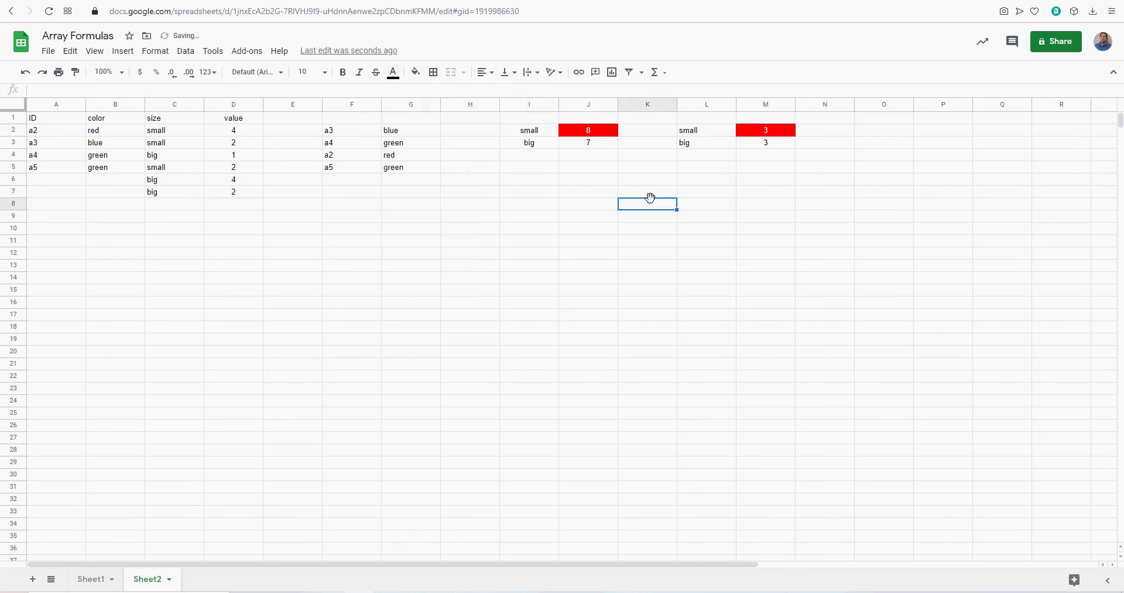
Highlight the vlookup formula cell G2 with a red fill and white text
left_click(417, 133)
left_click(416, 72)
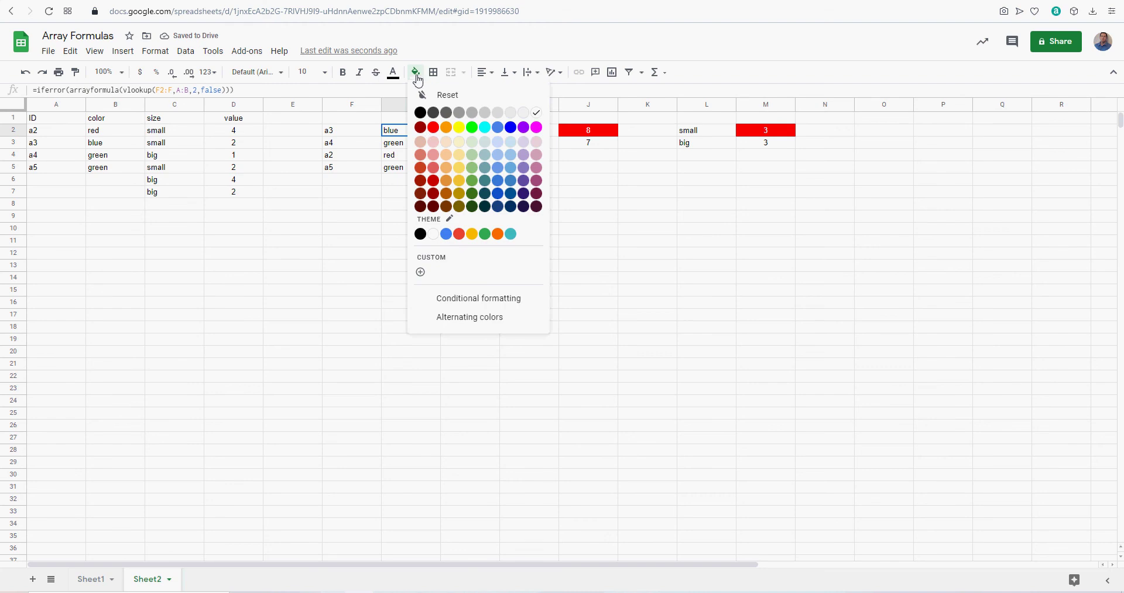
left_click(433, 127)
left_click(393, 73)
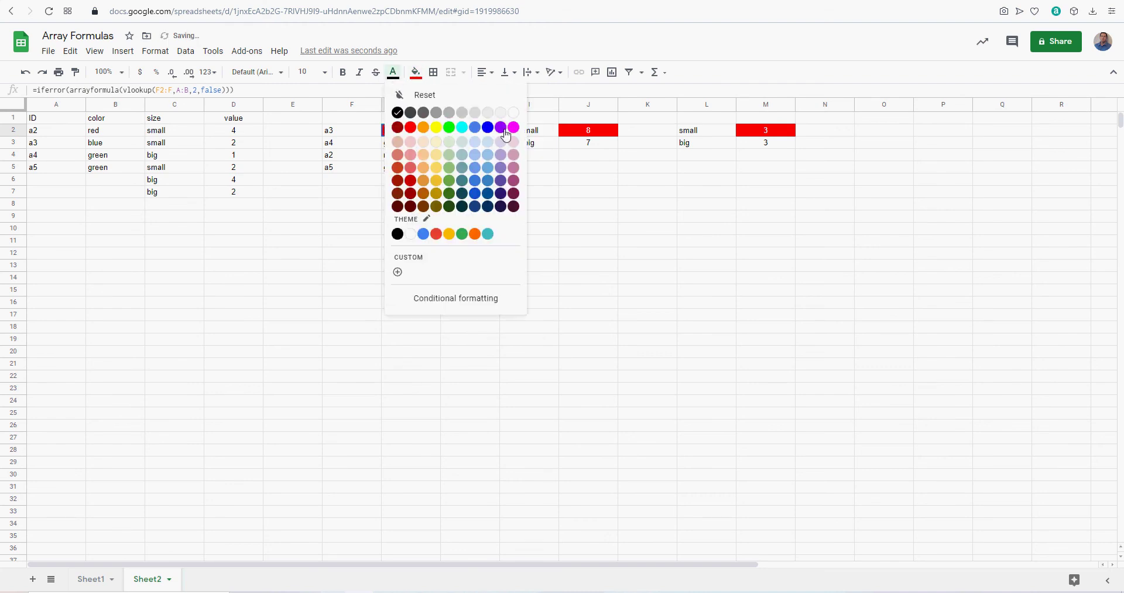
left_click(514, 113)
left_click(242, 135)
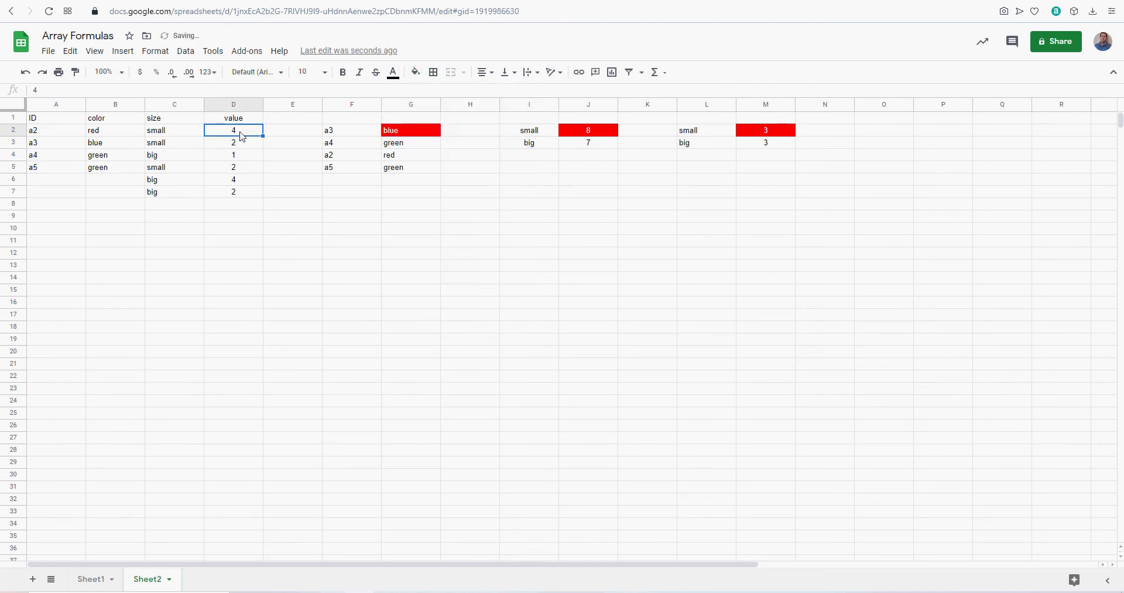
left_click(186, 129)
left_click(341, 136)
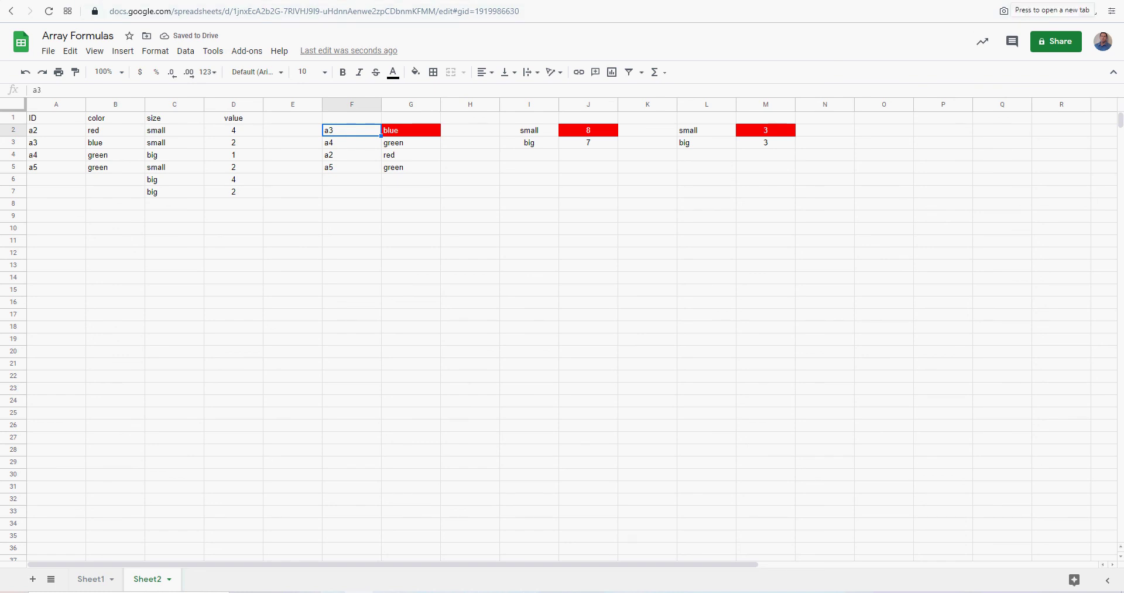
Open smarthelping.com in a new browser tab and glance over its blog page
key("ctrl+t")
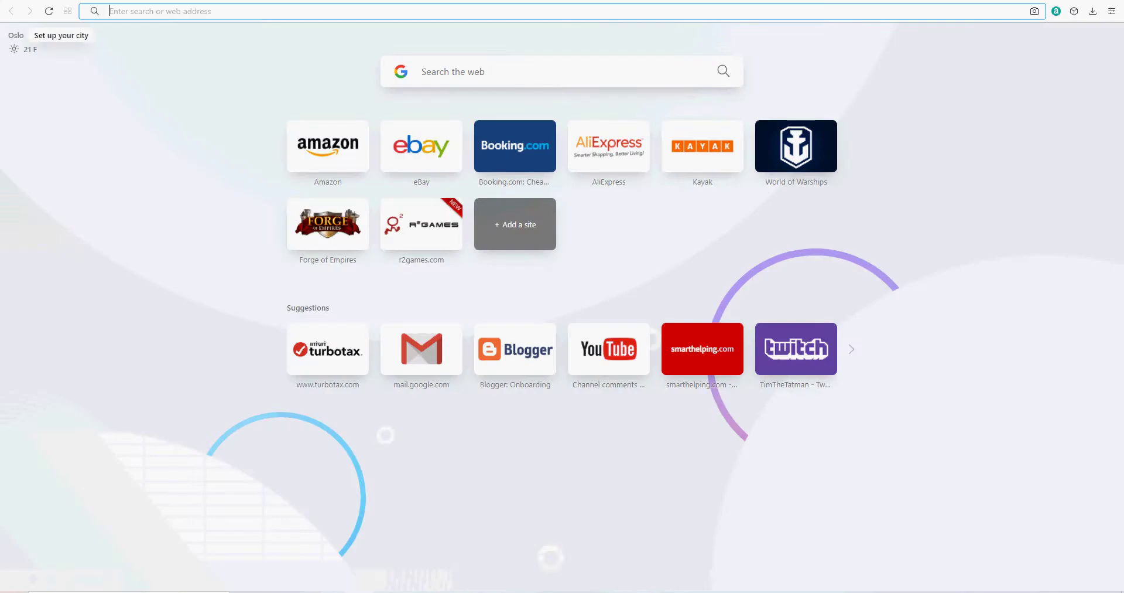
type("smarthelping.com")
key("Return")
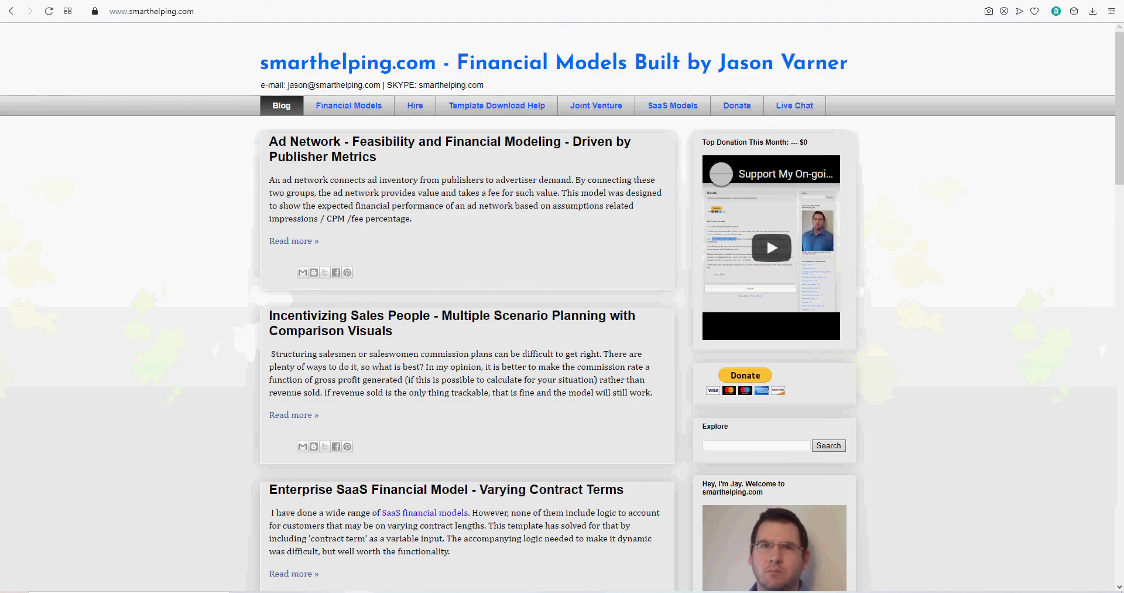
scroll(546, 83, "down", 2)
scroll(388, 158, "up", 2)
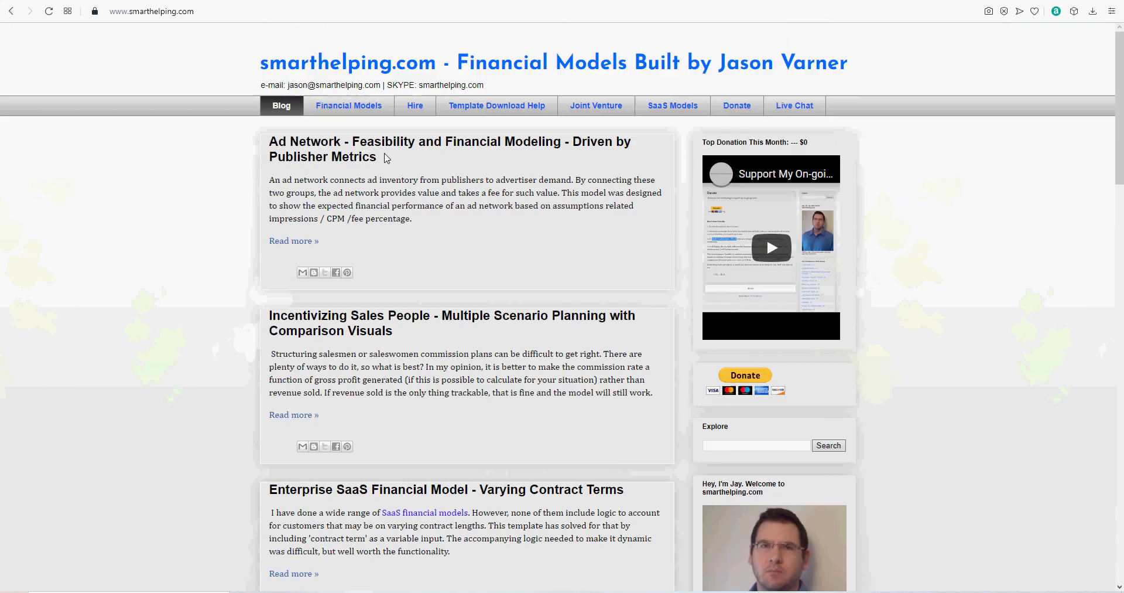
Open the site's Financial Models page and look through its template list by category
left_click(376, 107)
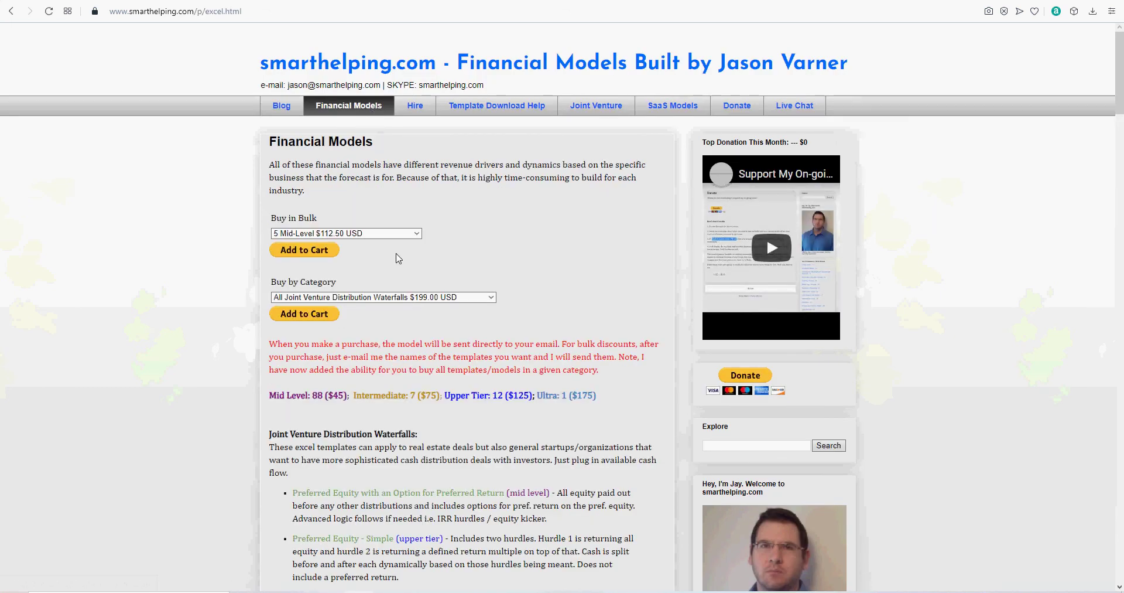
scroll(327, 114, "down", 7)
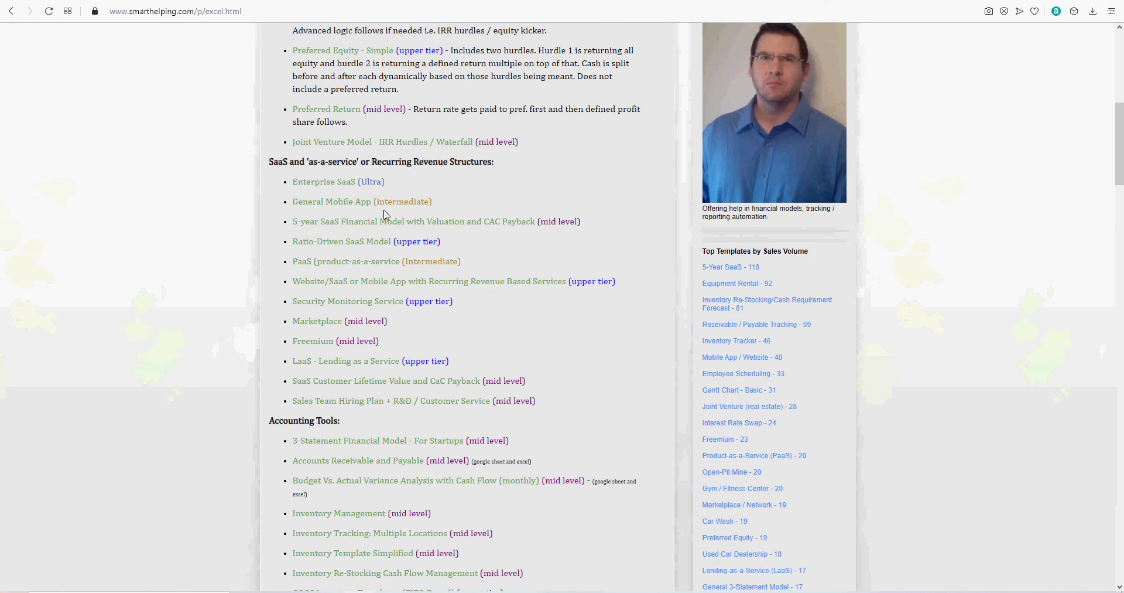
scroll(385, 215, "down", 8)
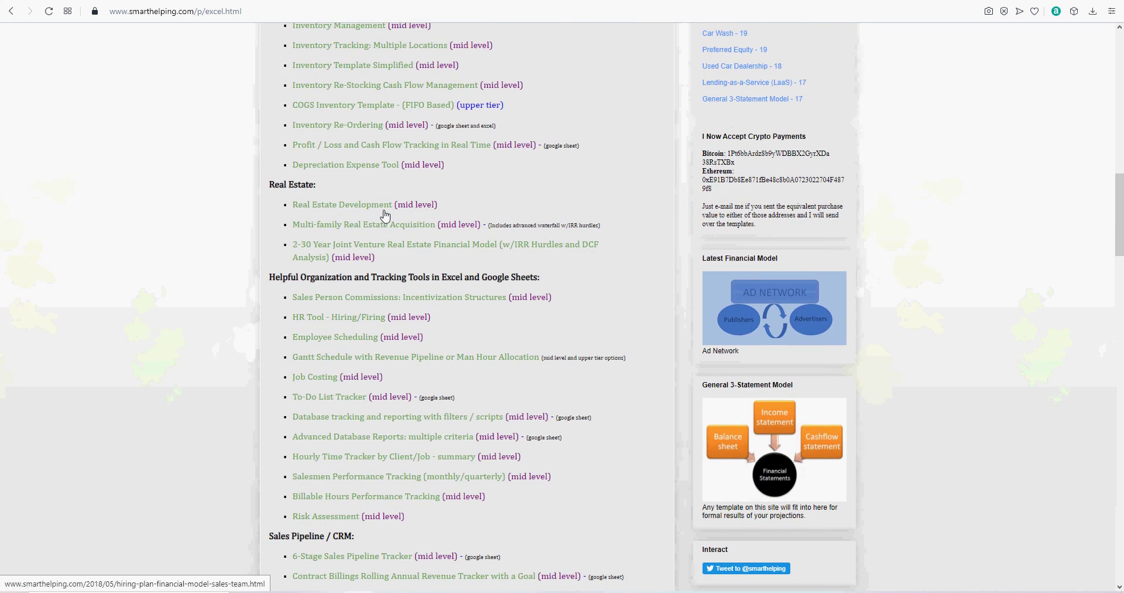
scroll(341, 211, "down", 5)
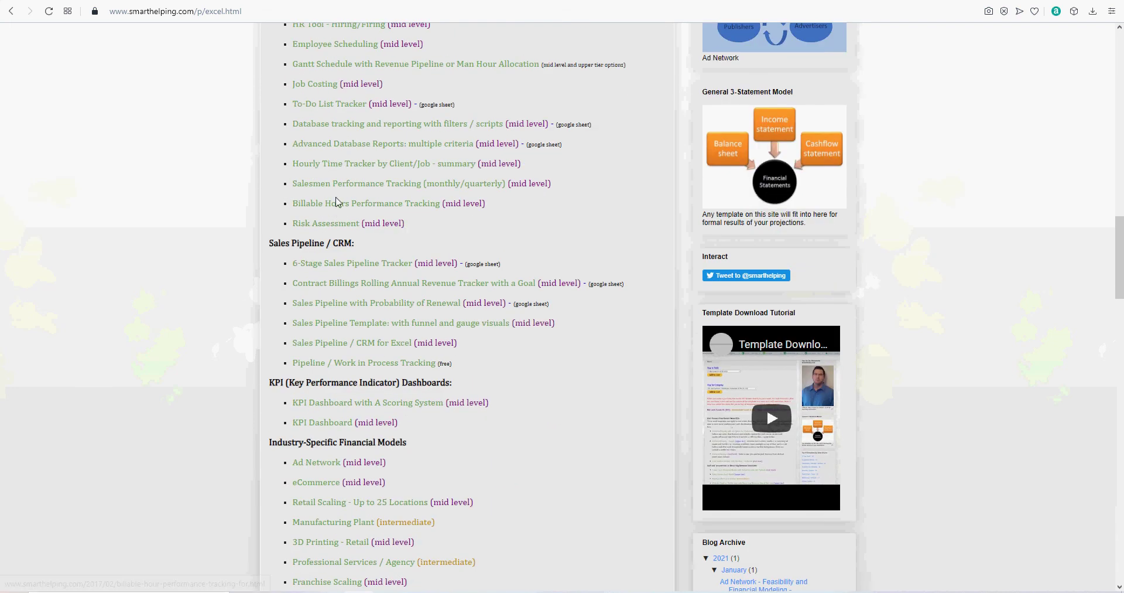
scroll(338, 202, "up", 2)
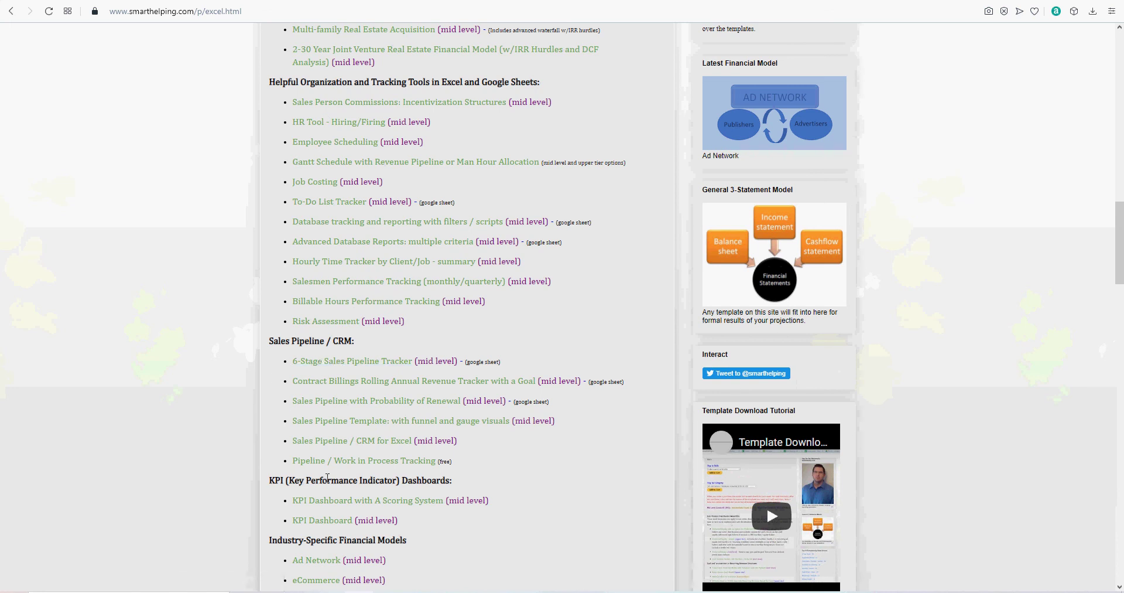
scroll(334, 468, "down", 3)
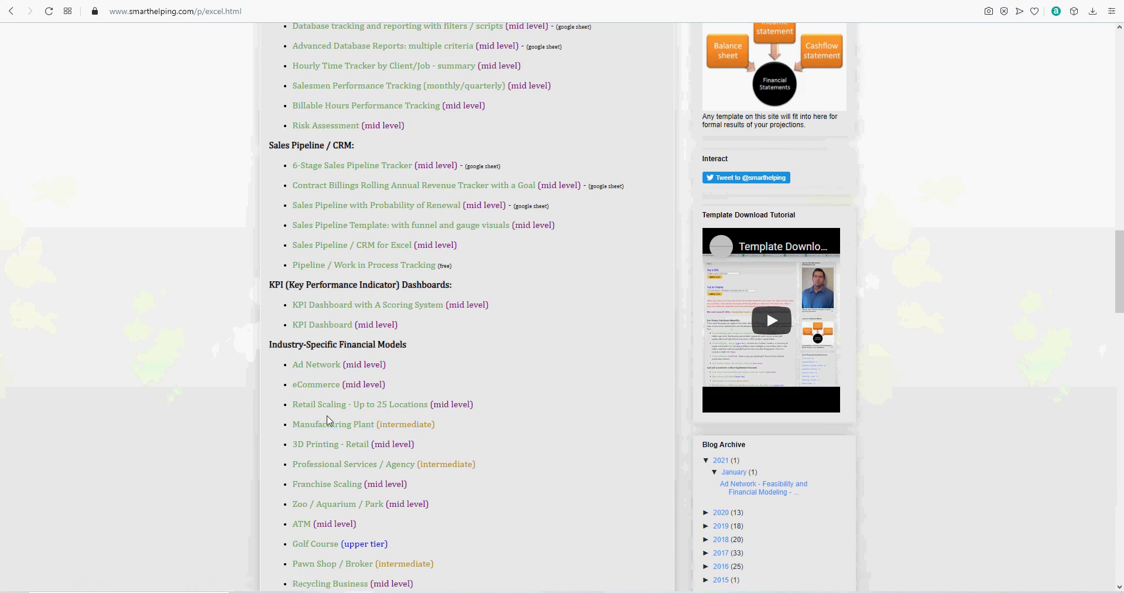
scroll(328, 421, "down", 10)
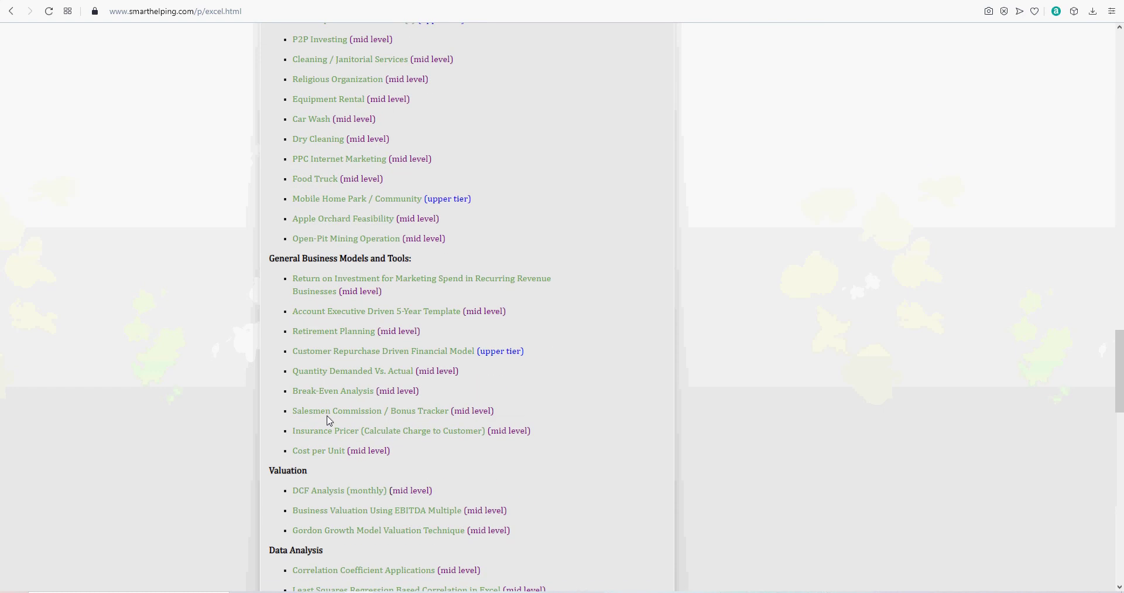
key("Home")
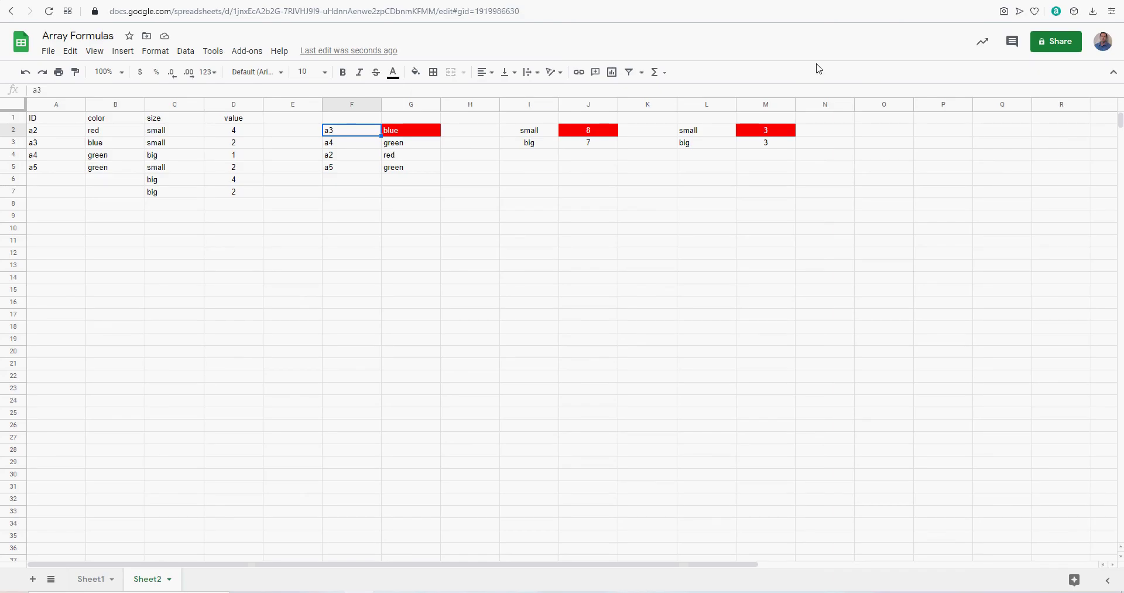
Return to the Array Formulas spreadsheet and review the highlighted formulas in G2, M2 and J2 with their source cells
left_click(416, 135)
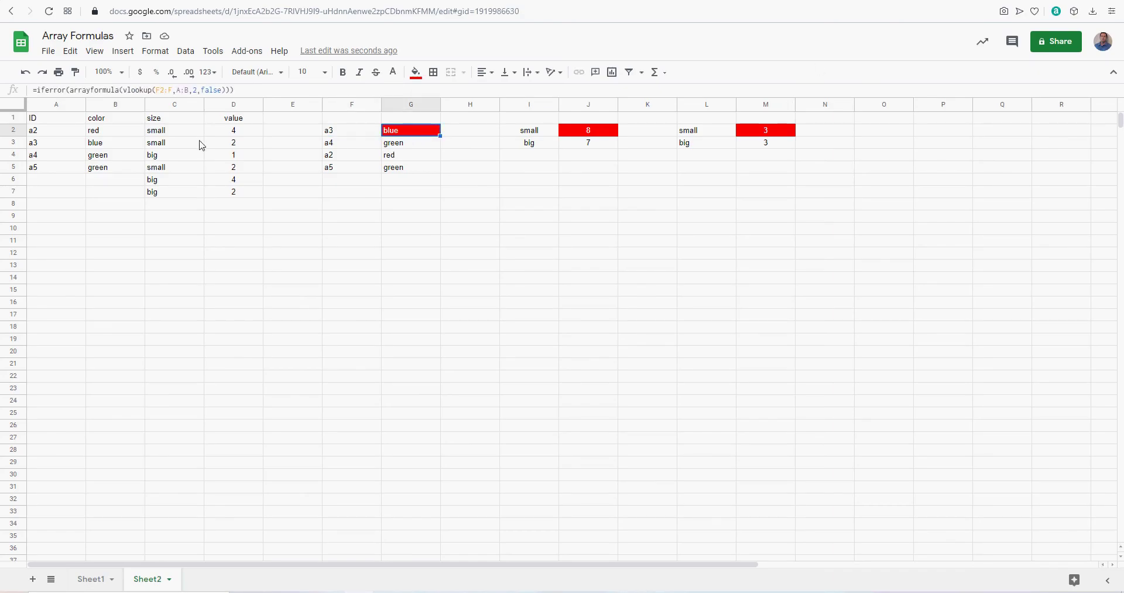
left_click(774, 133)
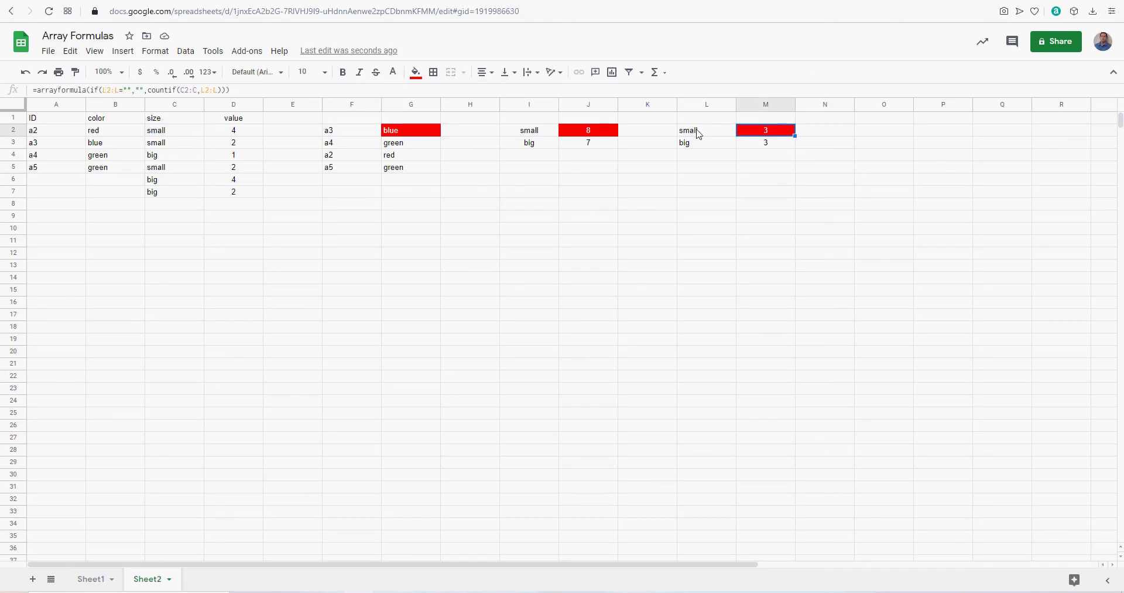
left_click(593, 137)
left_click(412, 137)
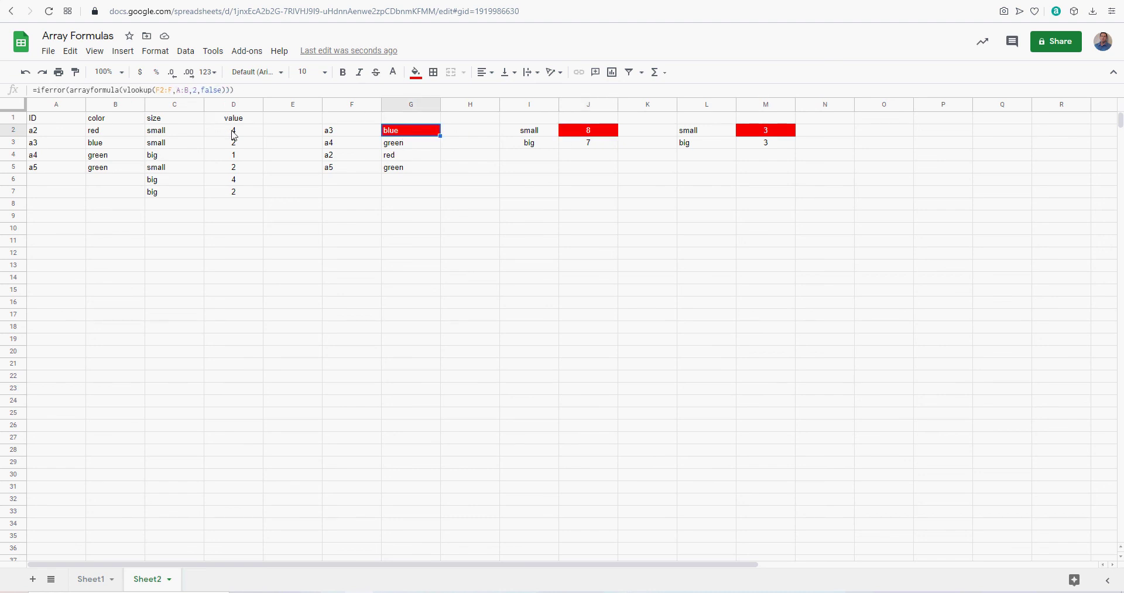
left_click(233, 135)
left_click(351, 136)
left_click(413, 136)
Highlight the formula cell F2 on Sheet1 with a red fill and white text
left_click(93, 578)
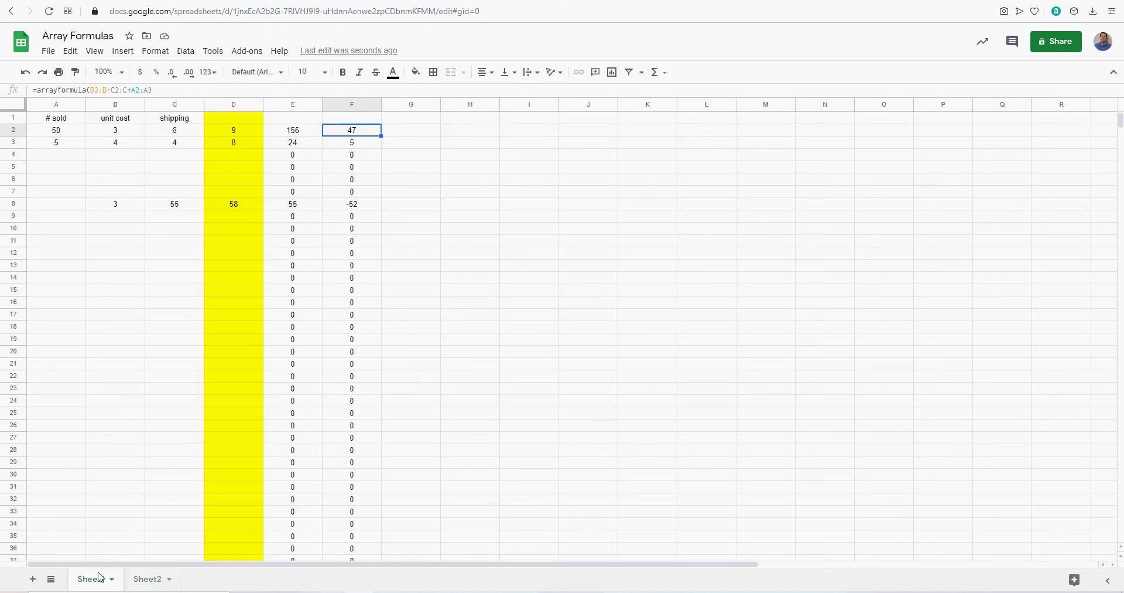
left_click(416, 73)
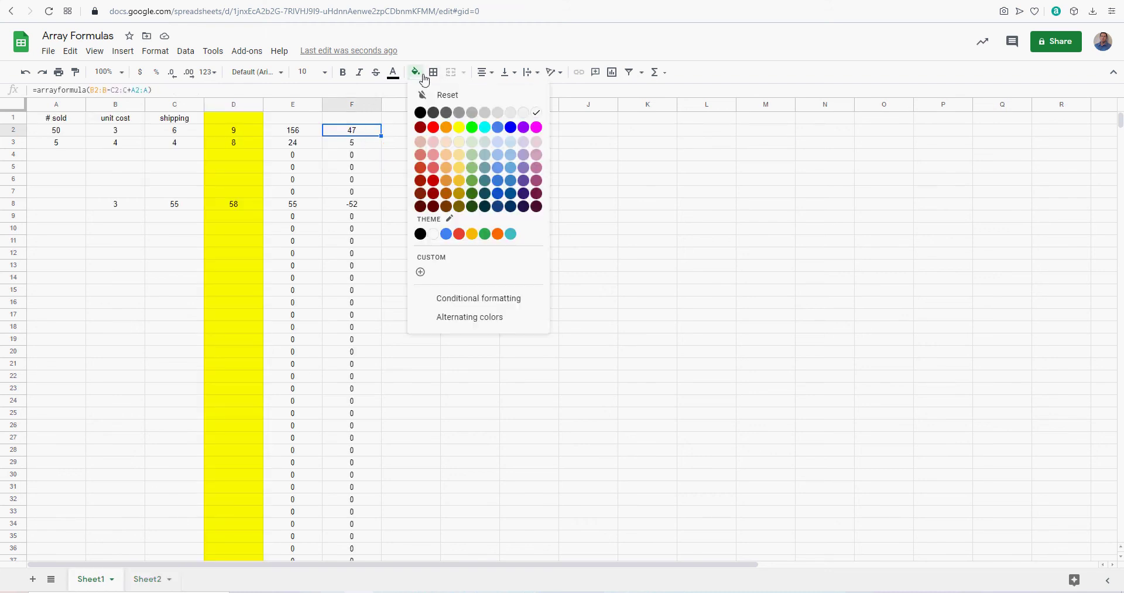
left_click(433, 127)
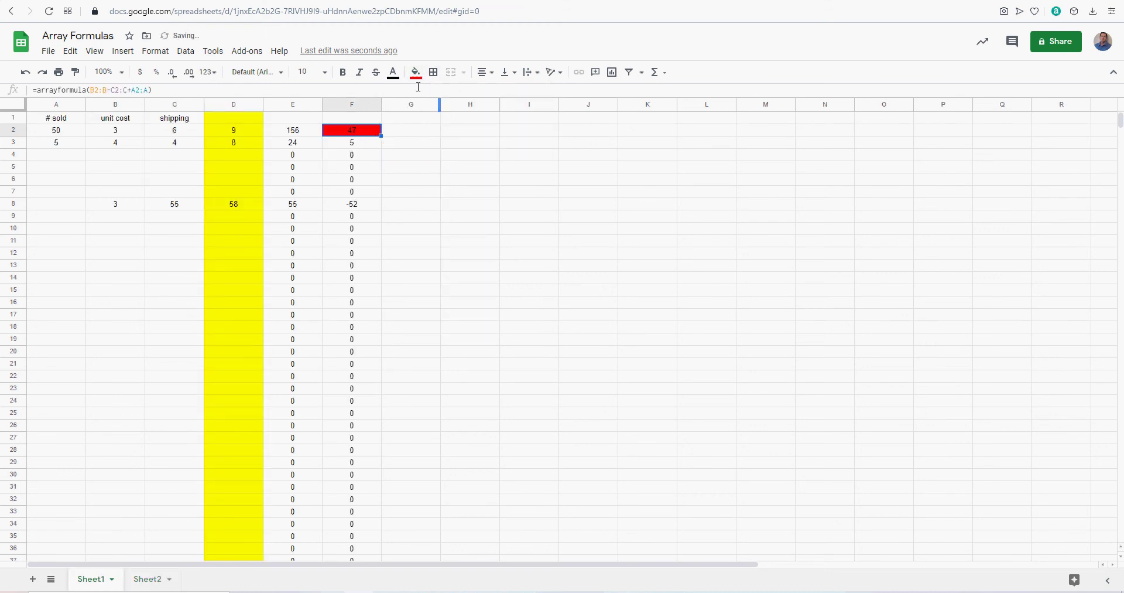
left_click(393, 72)
left_click(514, 112)
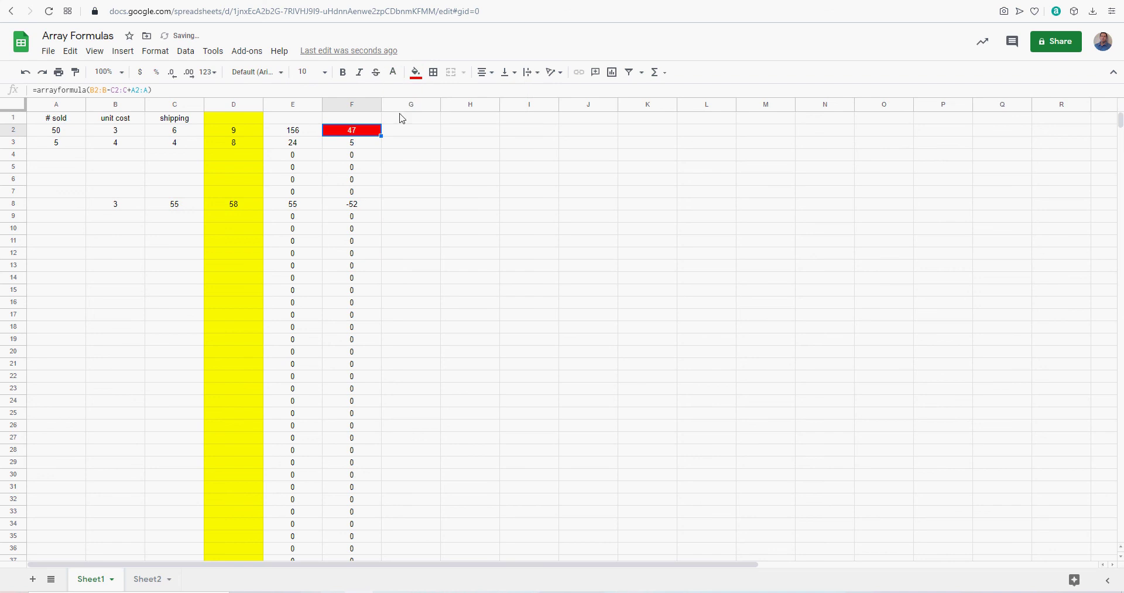
Give the formula cell E2 a red fill and white text
left_click(305, 134)
left_click(417, 74)
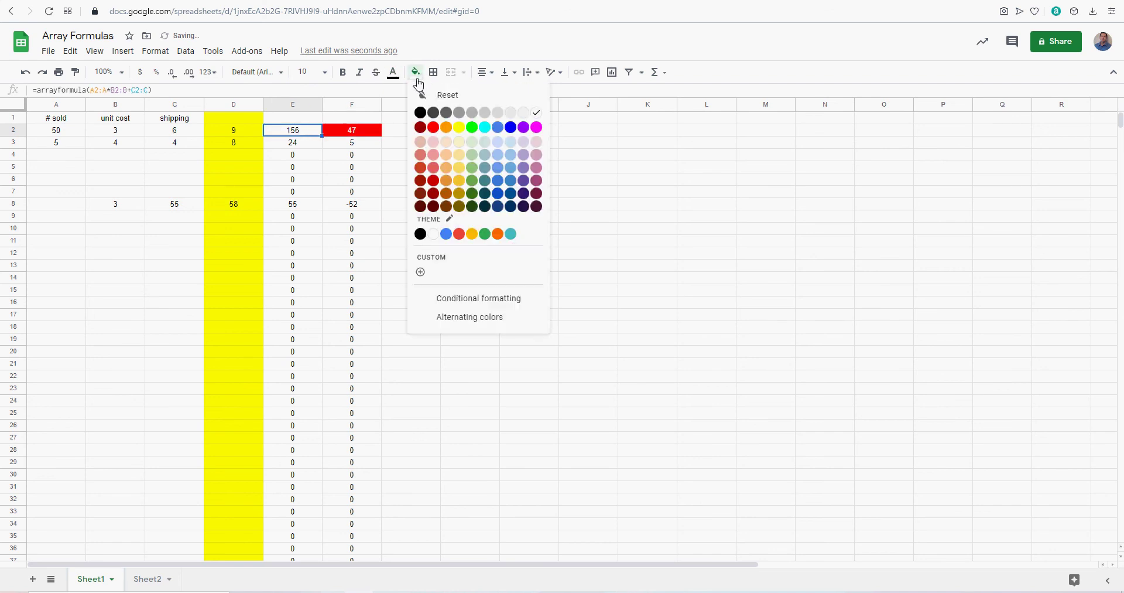
left_click(434, 127)
left_click(395, 76)
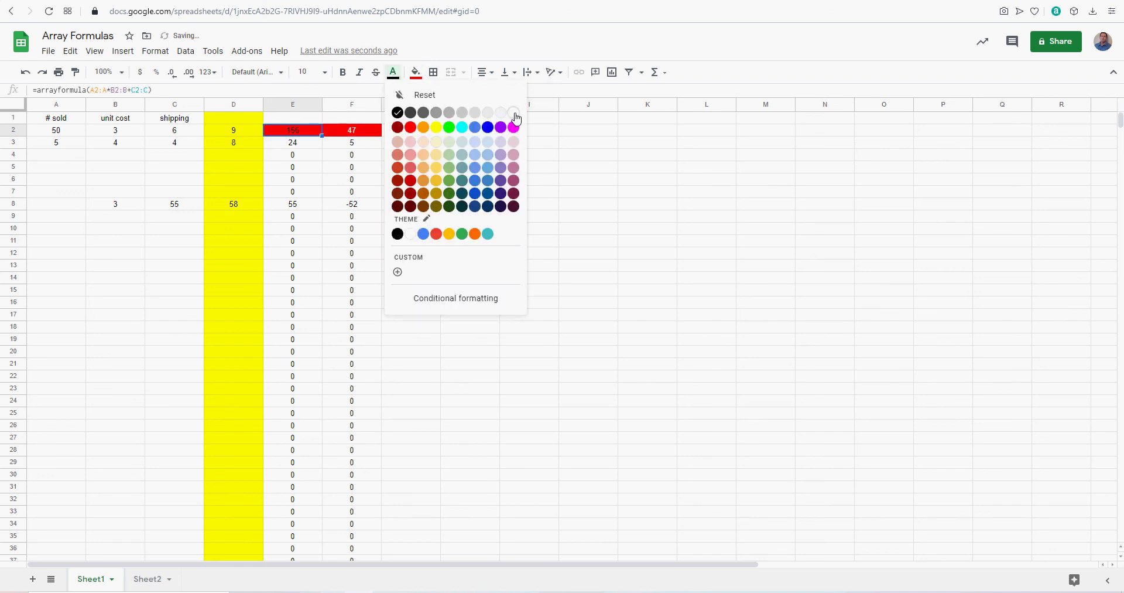
left_click(514, 113)
Format the formula cell D2 with a red fill and white text
left_click(253, 135)
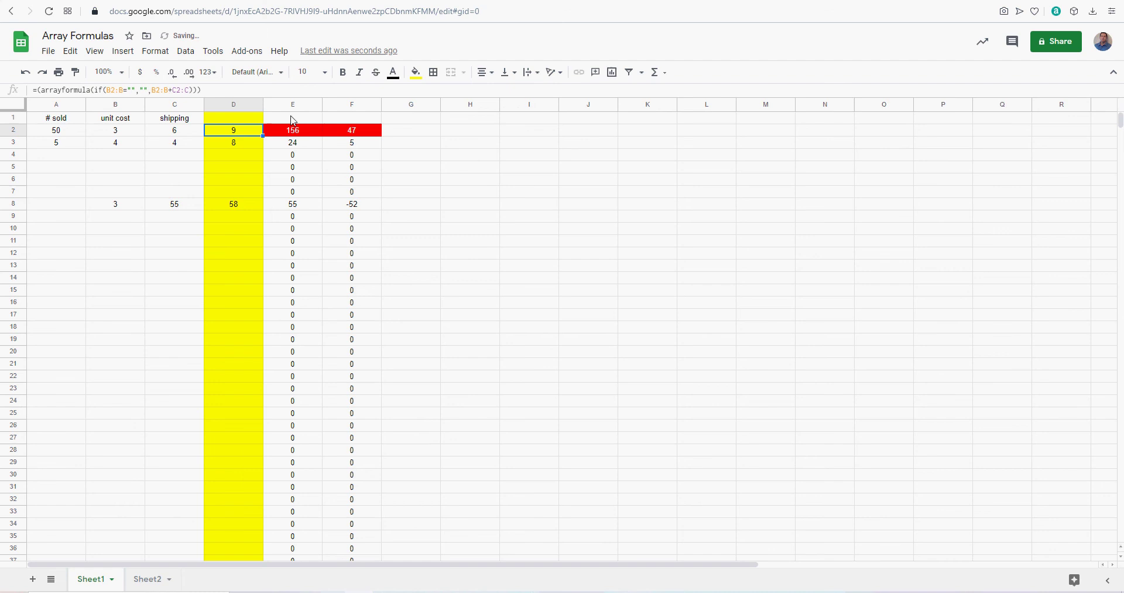
left_click(416, 74)
left_click(433, 127)
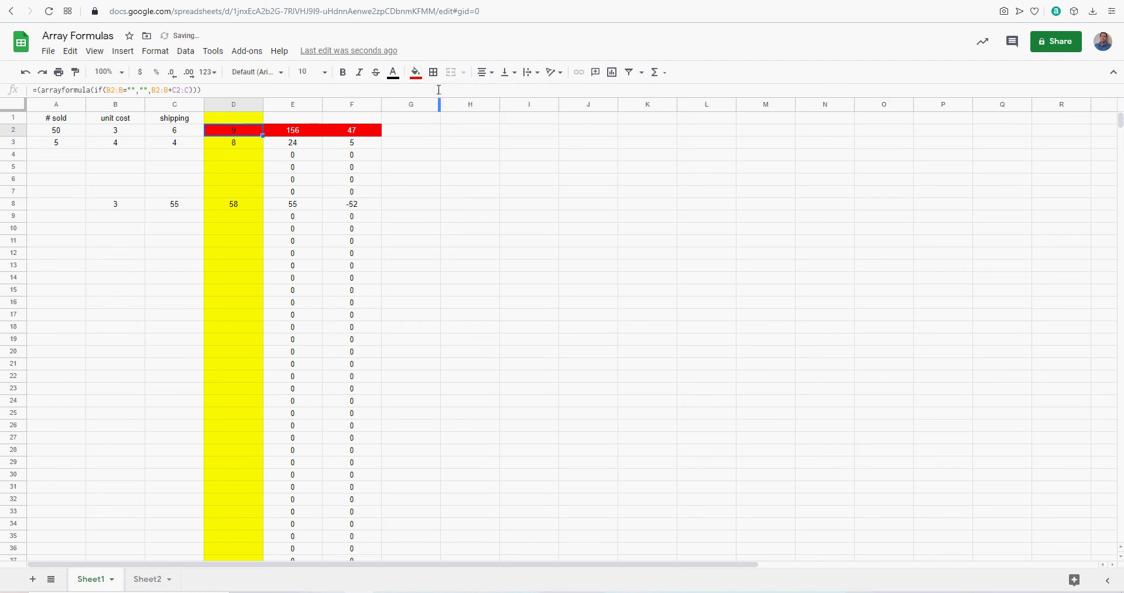
left_click(394, 74)
left_click(514, 113)
Replace the yellow highlight of the whole column D with a white fill
left_click(194, 132)
left_click(235, 132)
left_click(244, 108)
left_click(416, 72)
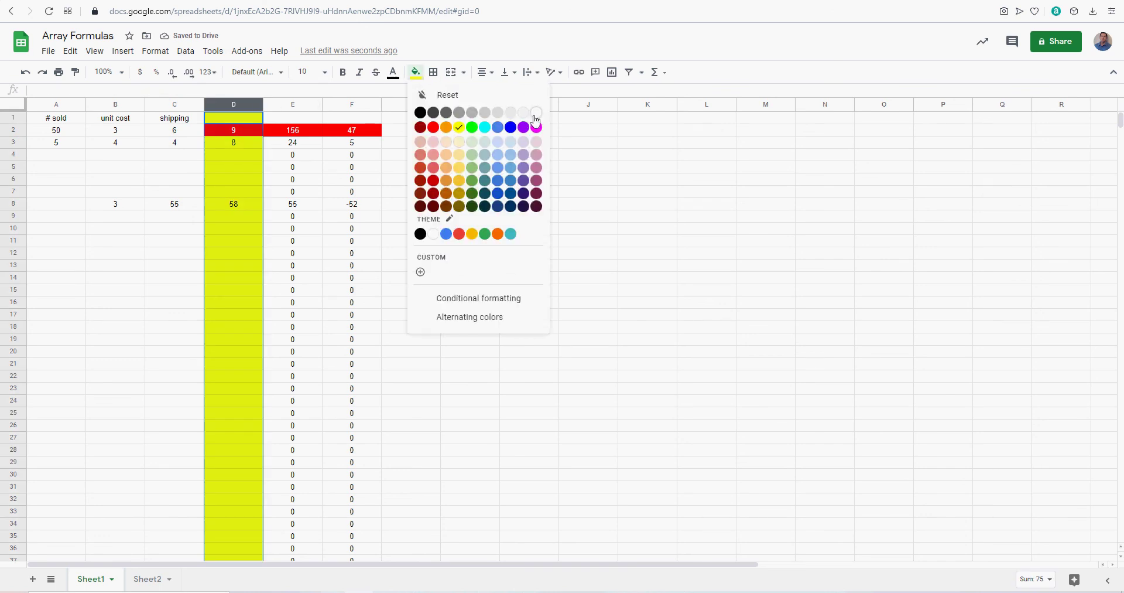
left_click(534, 115)
left_click(590, 182)
Reapply the red fill to the formula cell D2
left_click(251, 132)
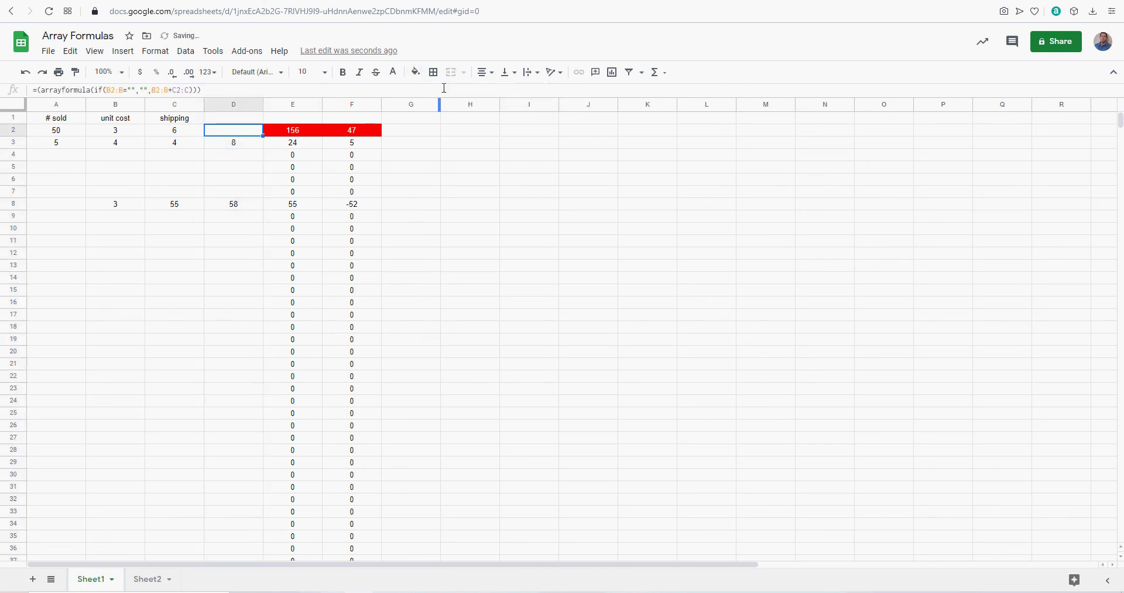
left_click(416, 72)
left_click(432, 128)
left_click(493, 172)
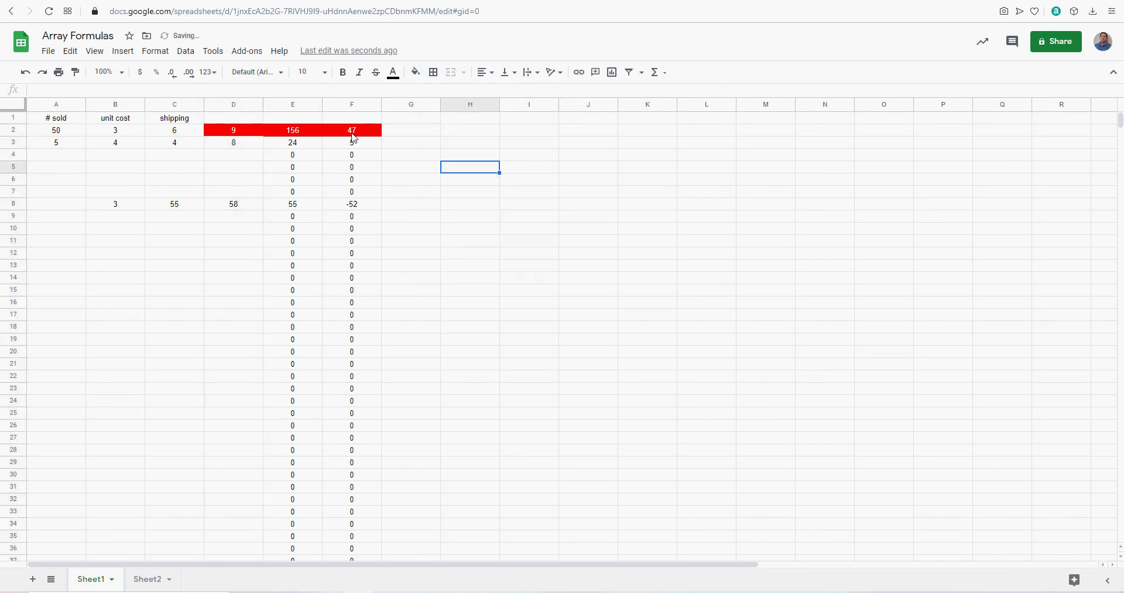
Review the highlighted formulas in F2, E2 and D2 on Sheet1 and in J2 and M2 on Sheet2
left_click(351, 133)
left_click(294, 131)
left_click(233, 133)
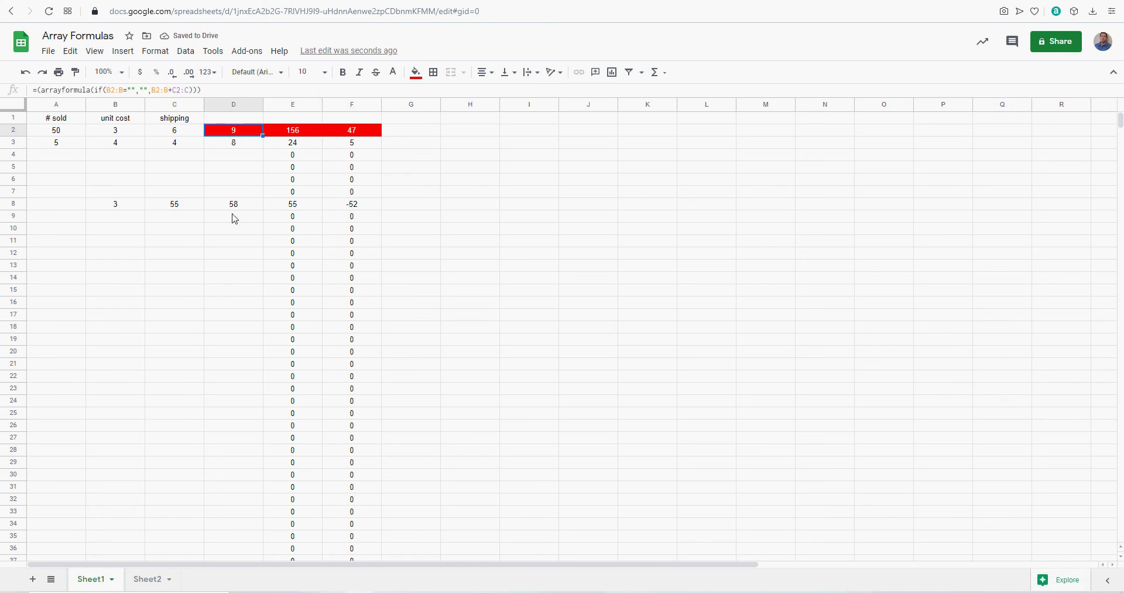
left_click(154, 578)
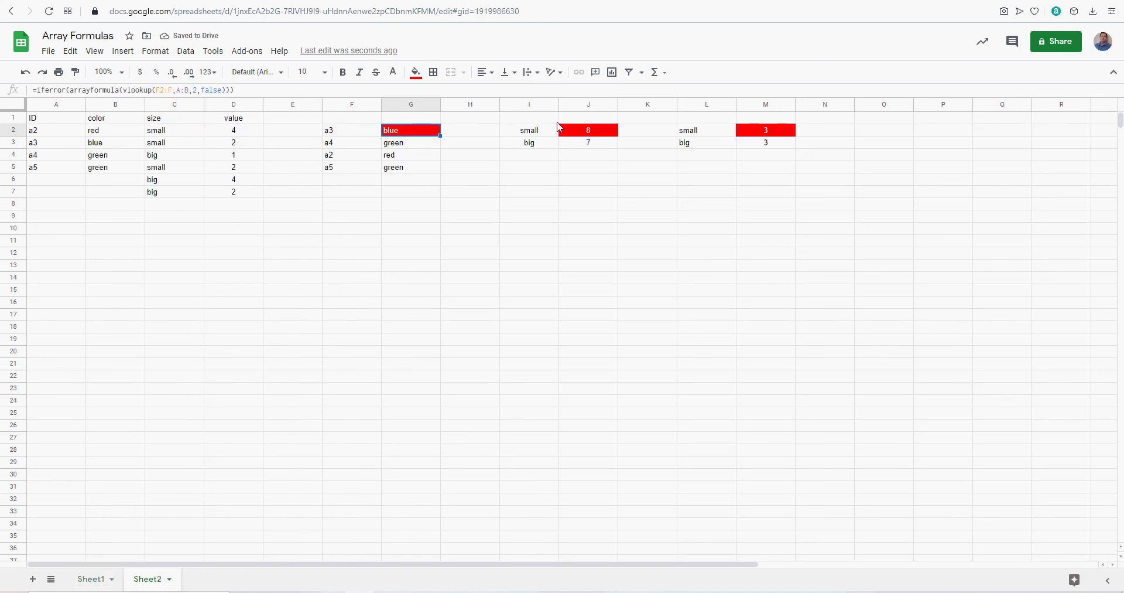
left_click(606, 134)
left_click(763, 133)
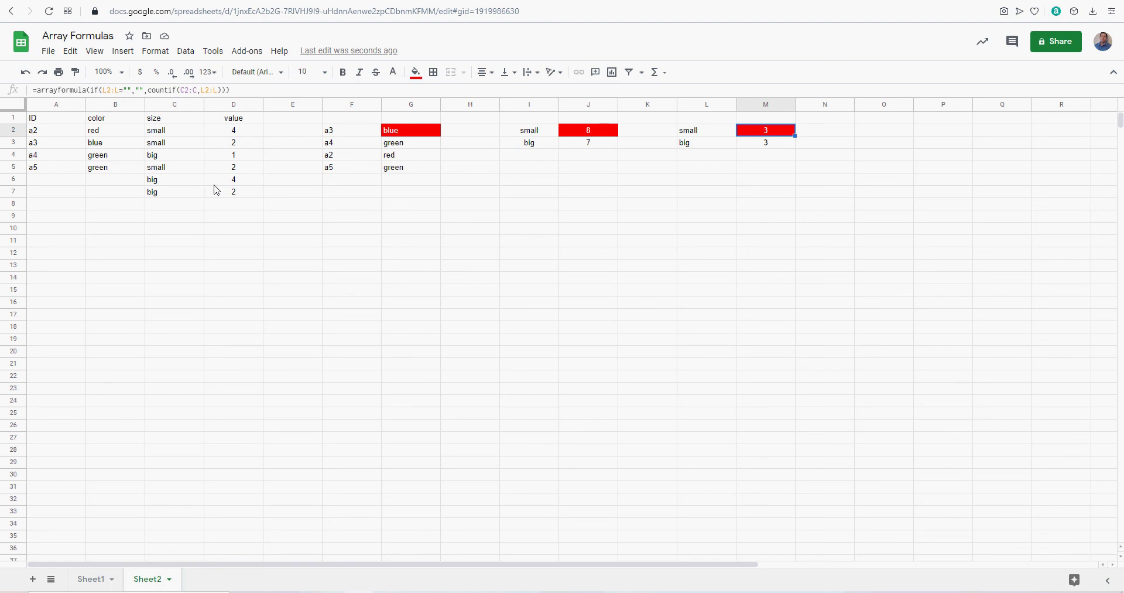
left_click(852, 317)
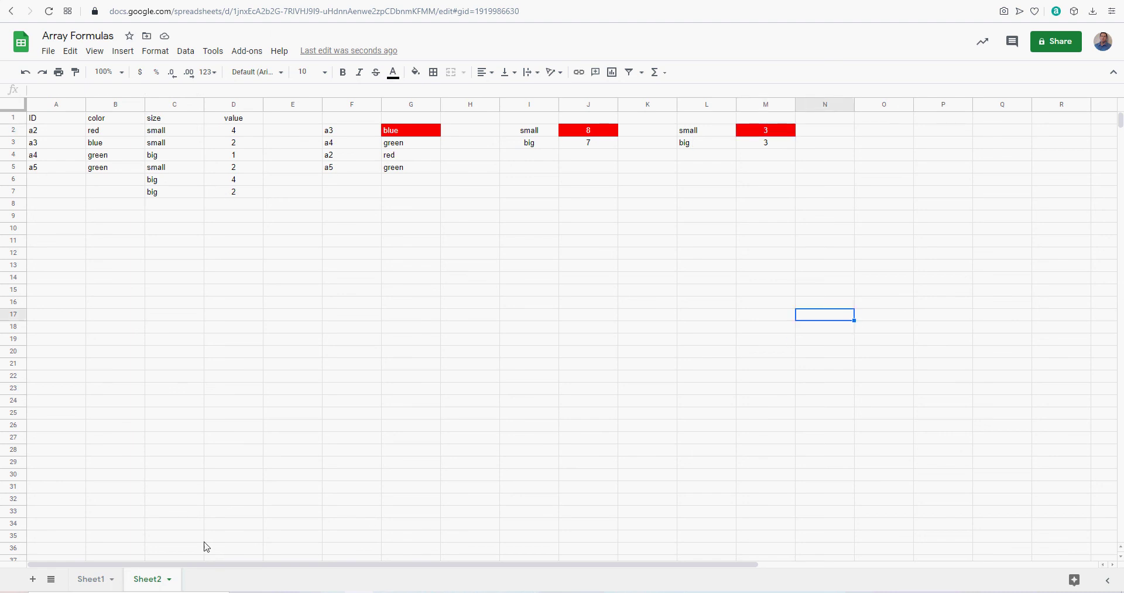
left_click(93, 579)
left_click(536, 146)
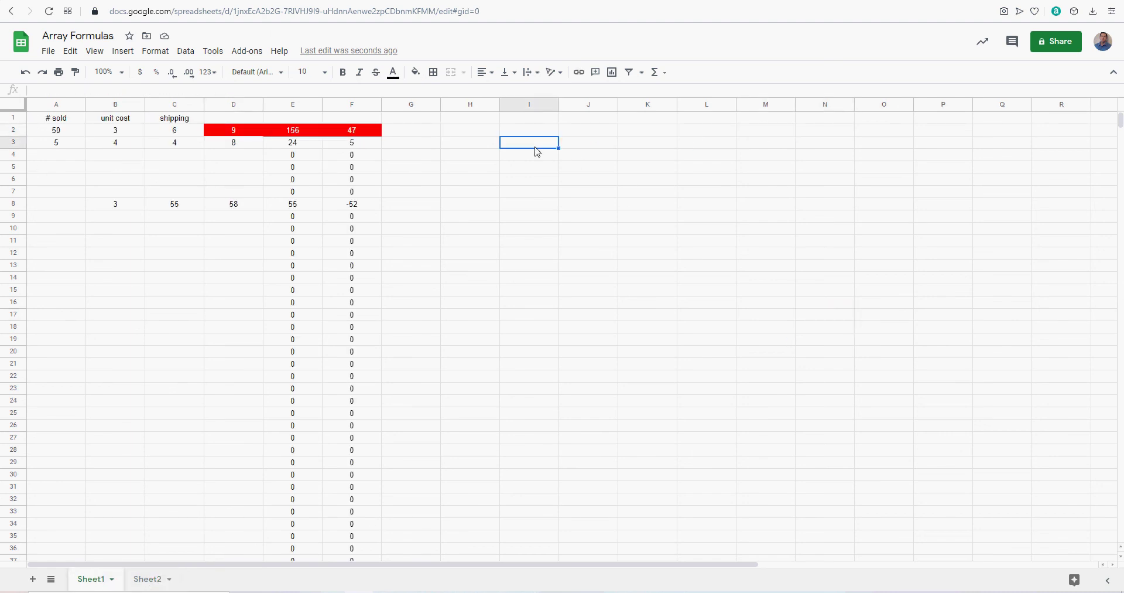
type("For More:")
key("Tab")
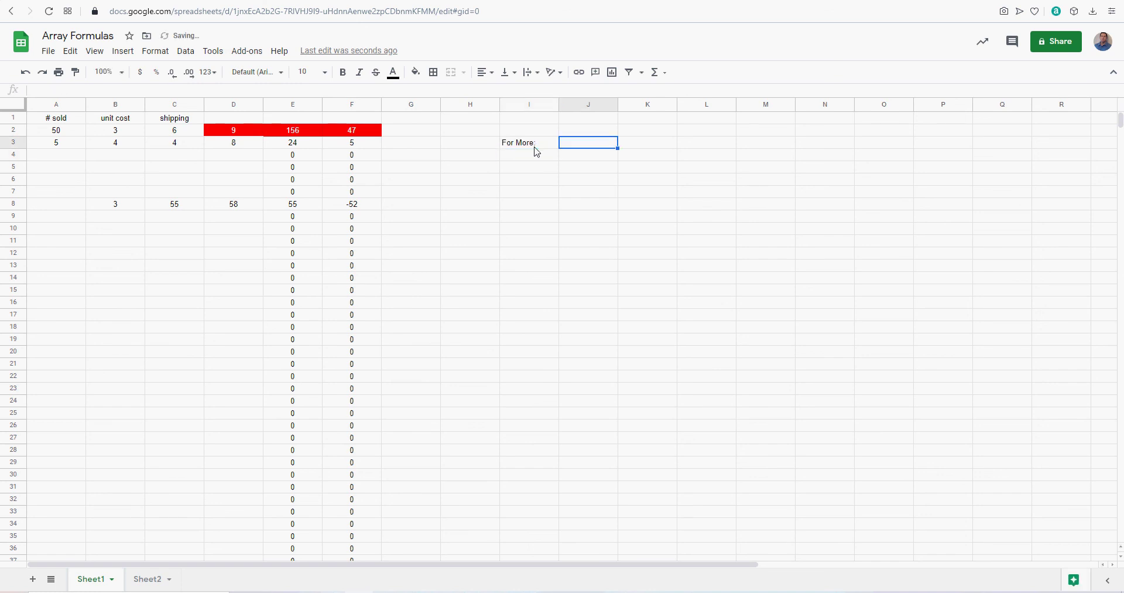
type("https://w")
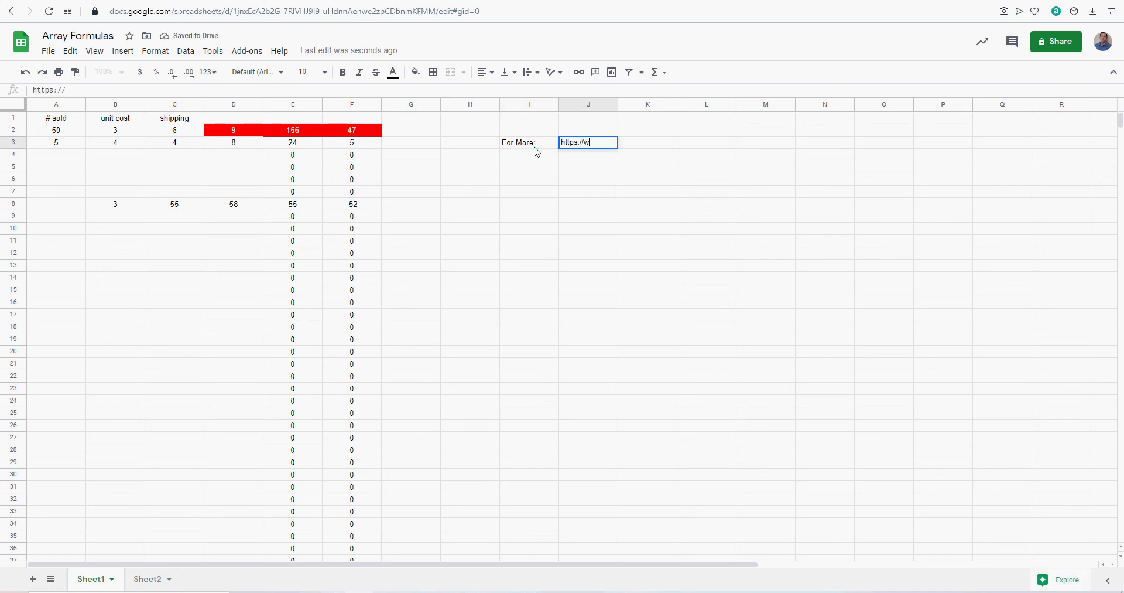
type("ww.smarthelpin")
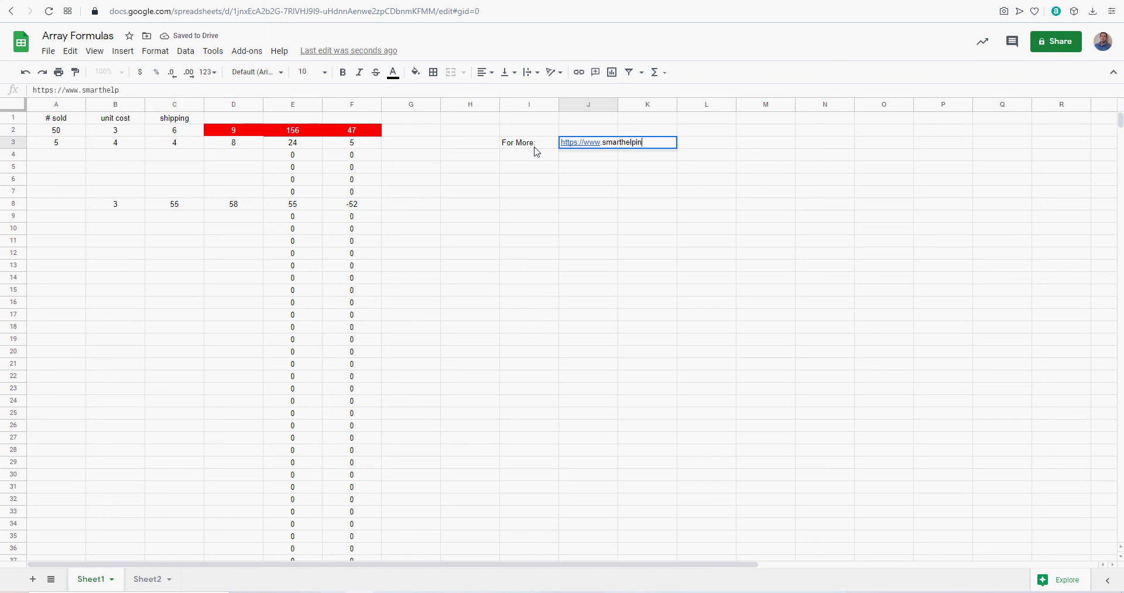
type("g.com")
key("Return")
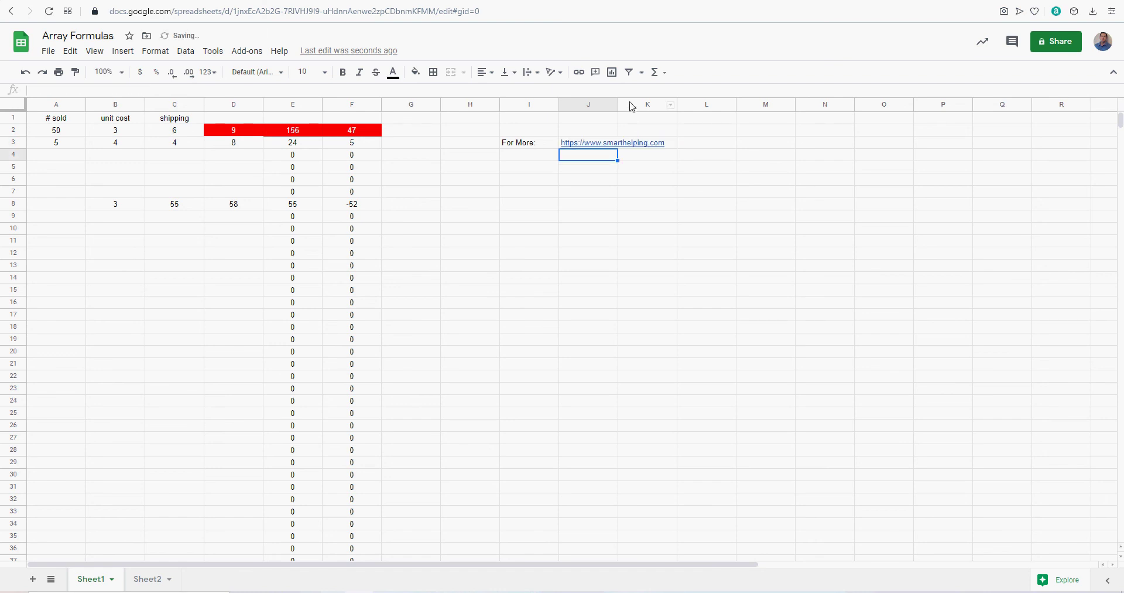
left_click_drag(618, 104, 691, 104)
left_click(617, 280)
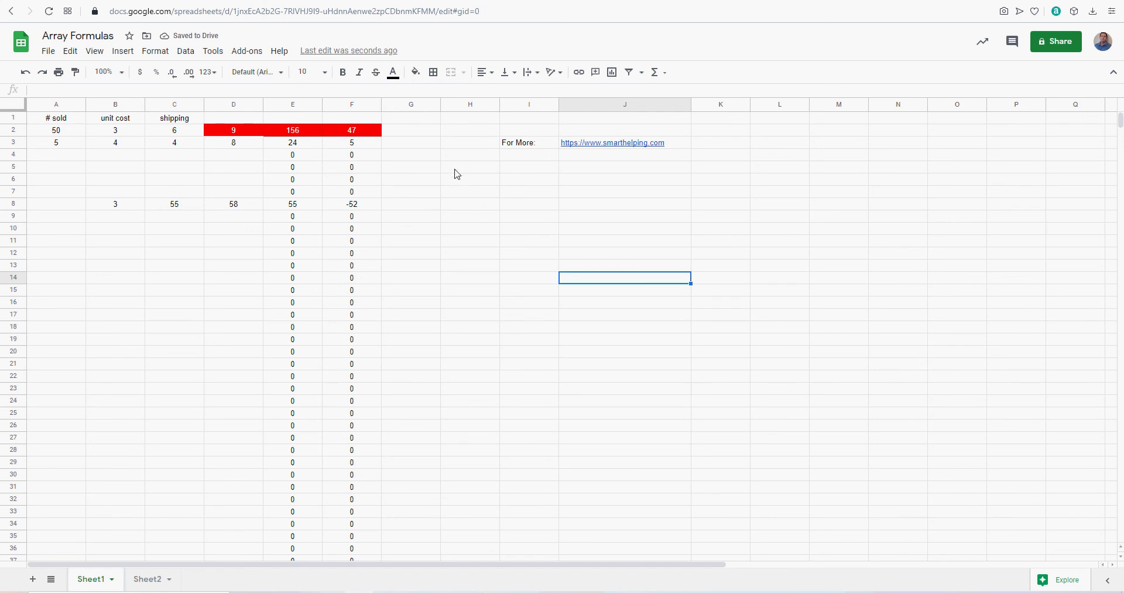
scroll(451, 164, "down", 2)
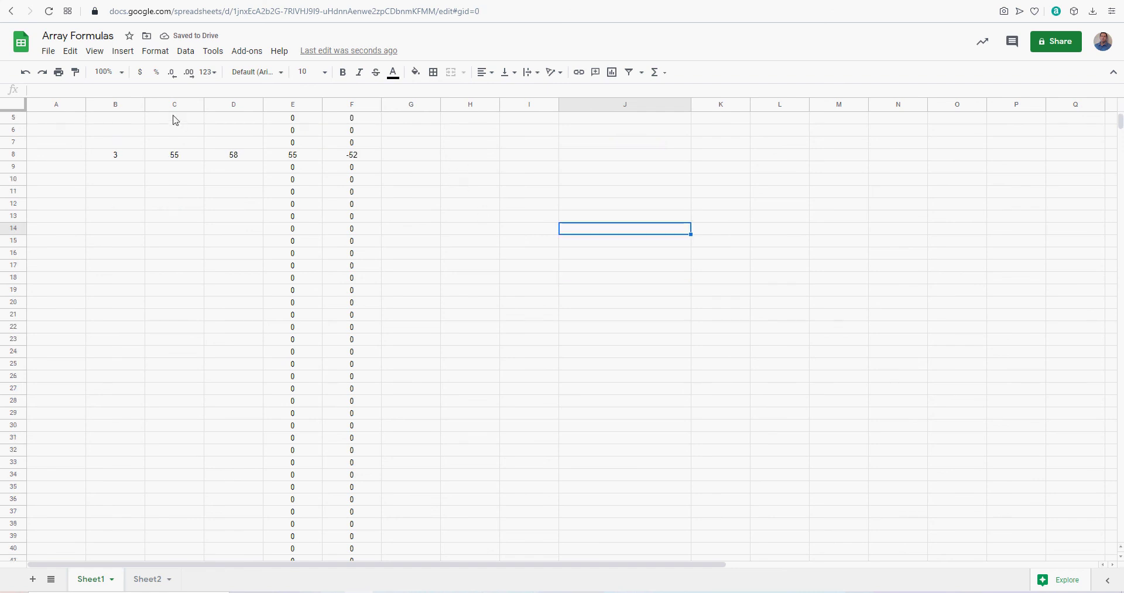
left_click(48, 57)
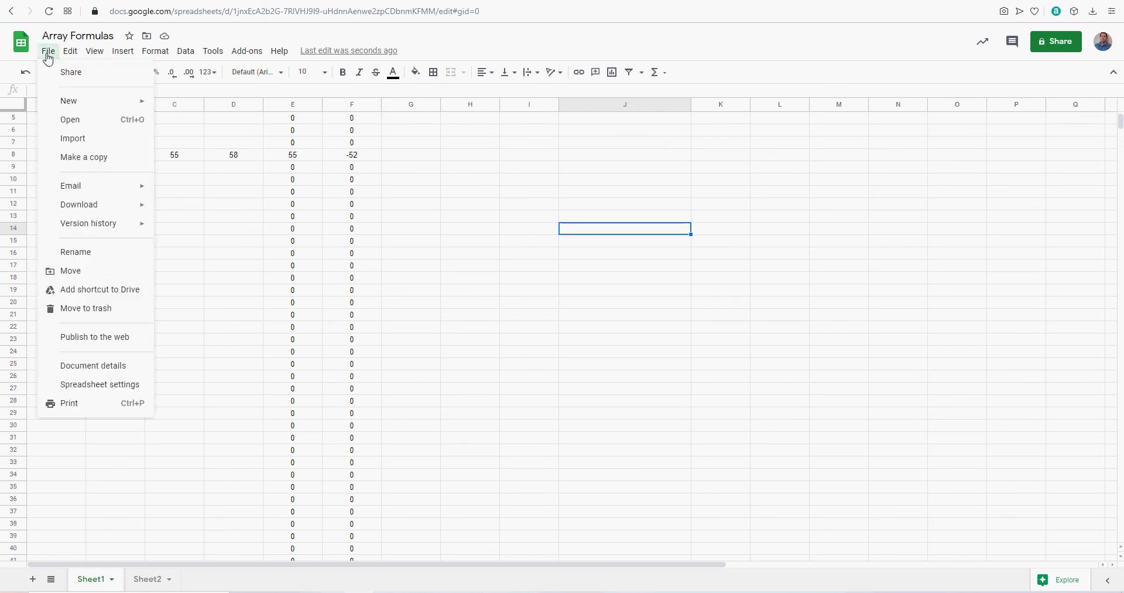
left_click(576, 319)
scroll(577, 326, "up", 2)
Enter the label "For edit access:" in cell I4 beneath the "For More:" label
left_click(533, 155)
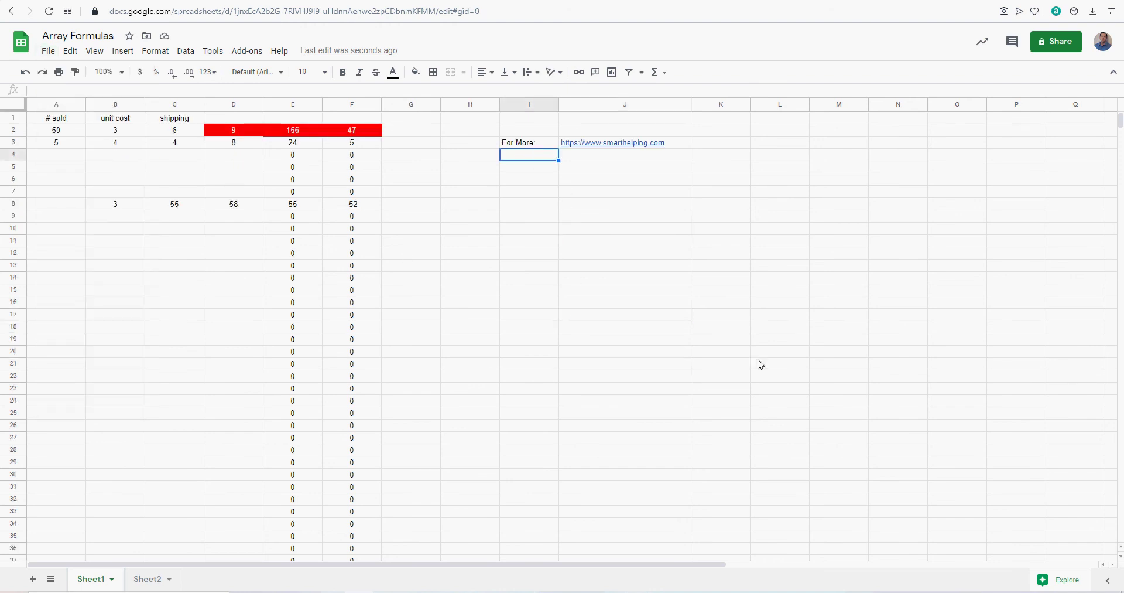
type("For edit access:")
key("Return")
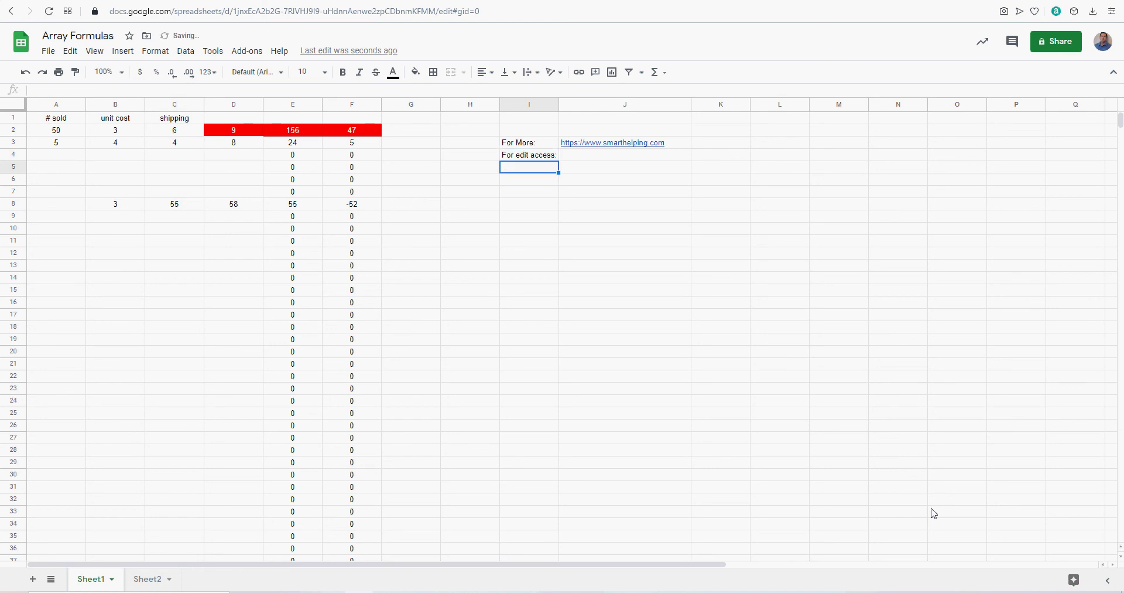
Enter the instruction "Hit File > Make a Copy" in J4 beside the edit access label, correcting any typo
key("Up")
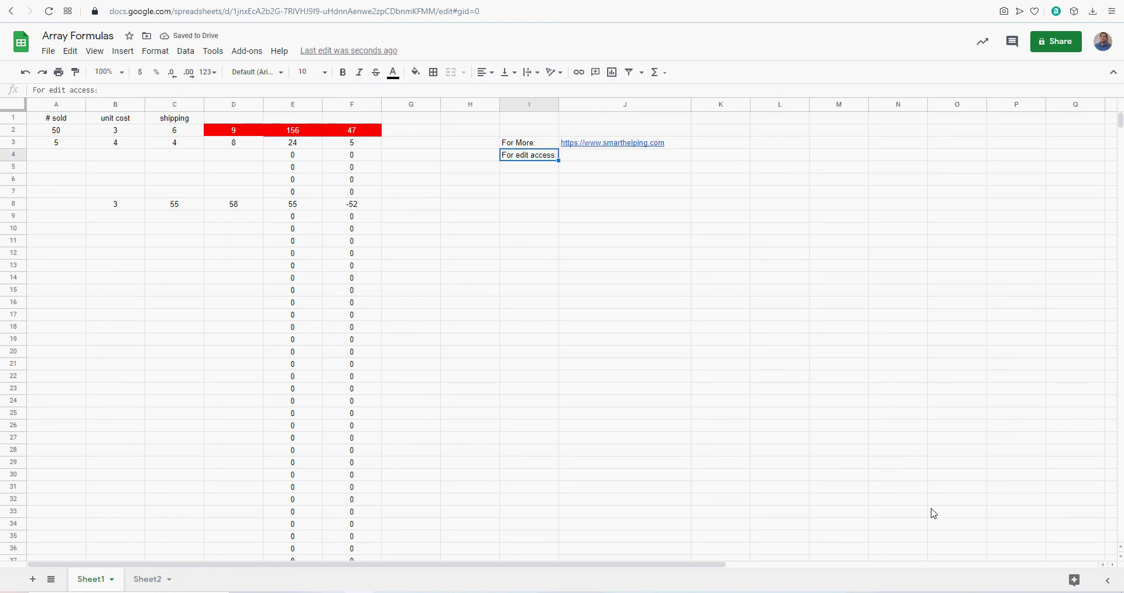
key("Up")
key("Right")
key("Down")
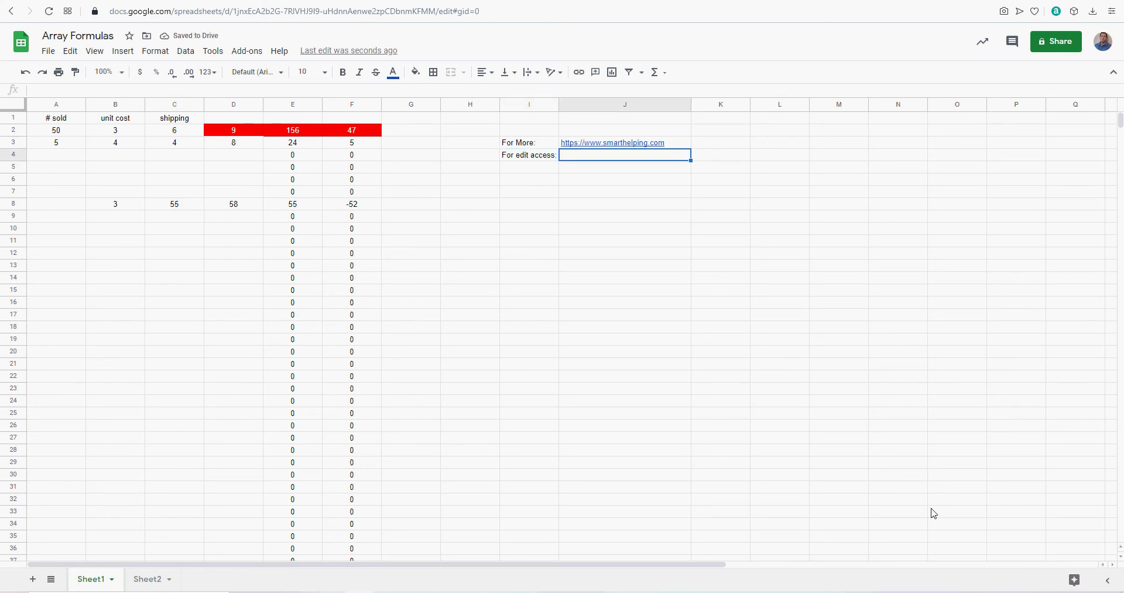
type("Hite ")
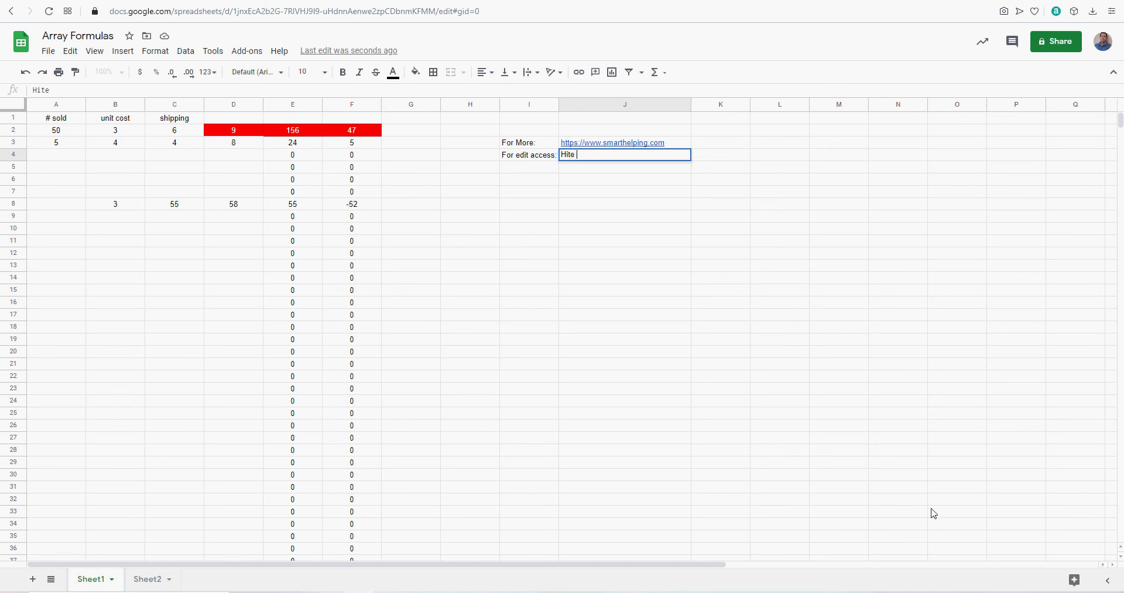
type("File > Make a Copy")
key("Return")
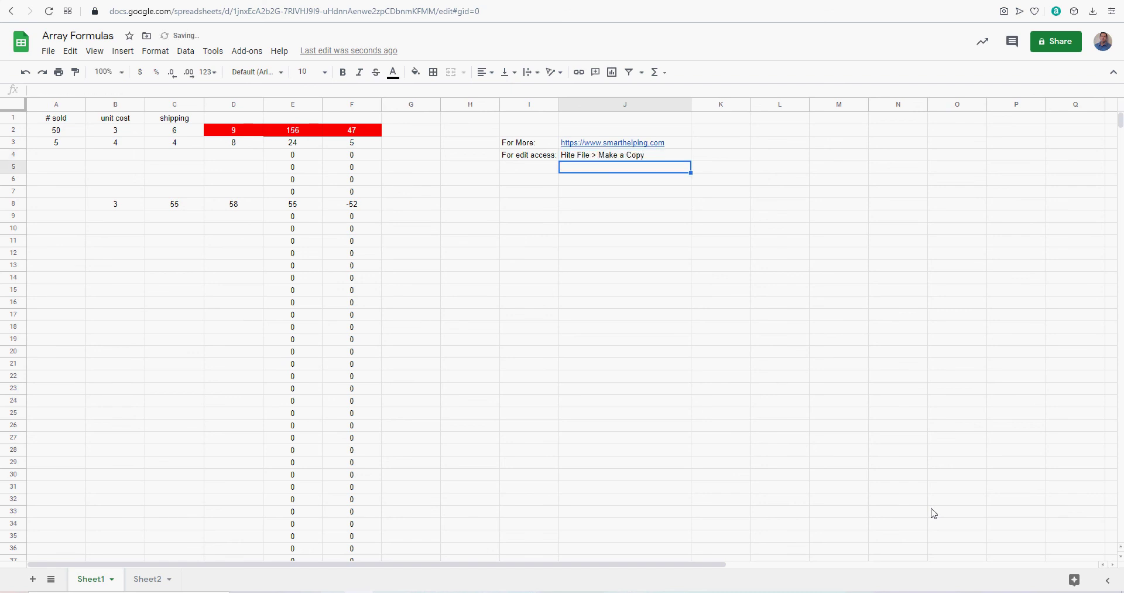
double_click(577, 155)
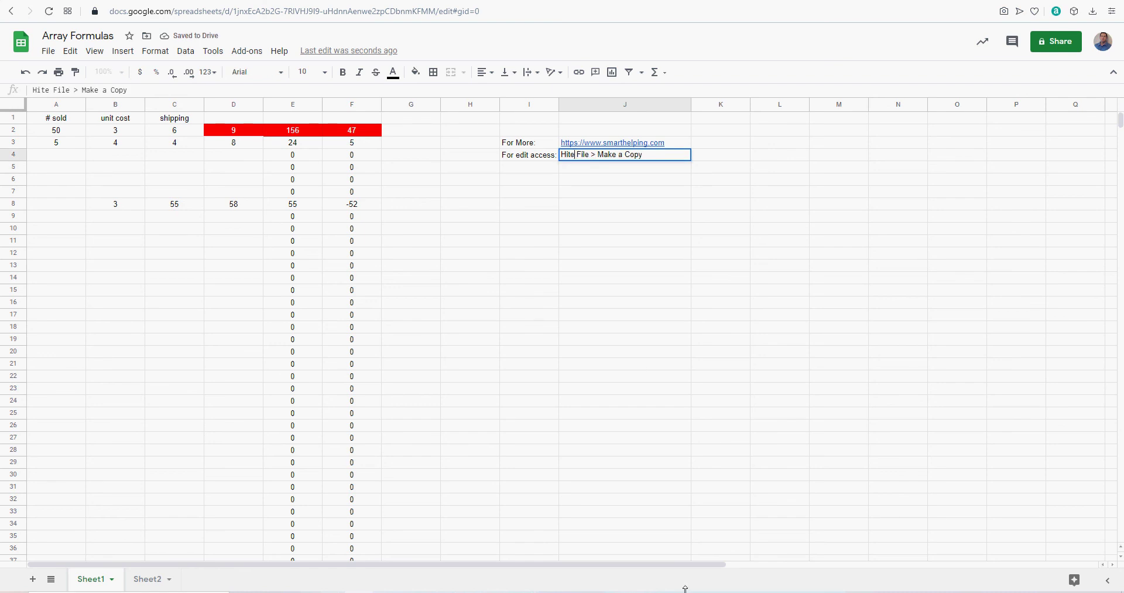
key("BackSpace")
key("Return")
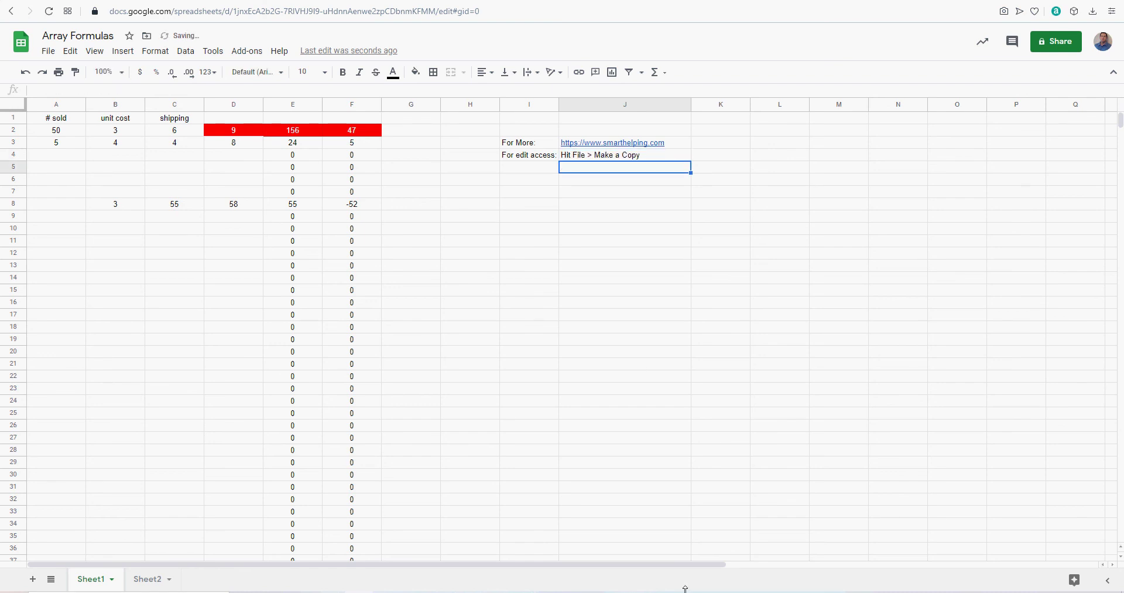